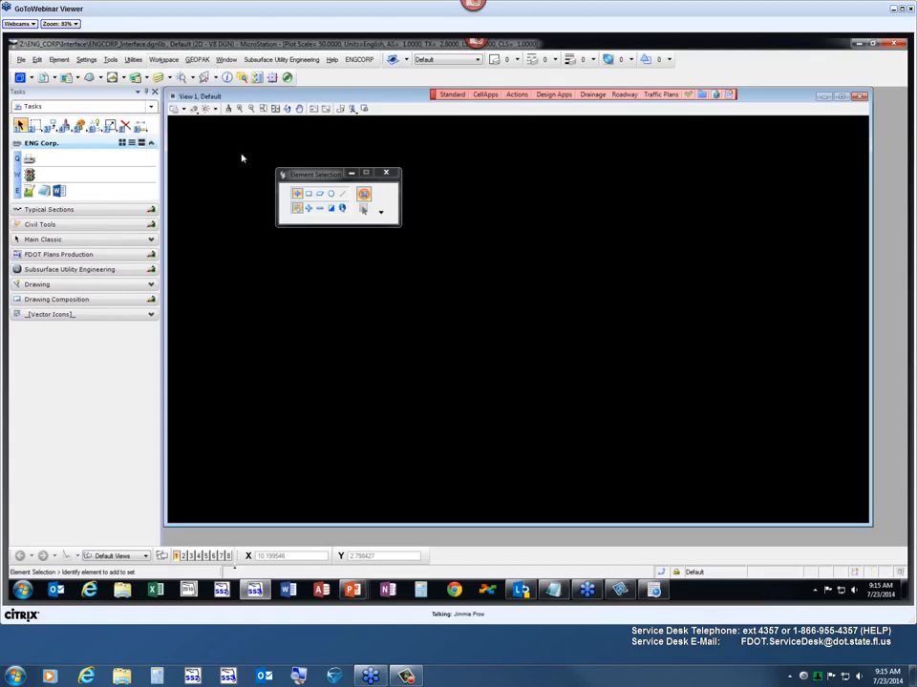
Expand ENGCORP_Interface.dgnlib under User Tools and examine the contents of the ENG Corp. tool box and its Editors tool box
drag(417, 210, 389, 150)
click(269, 205)
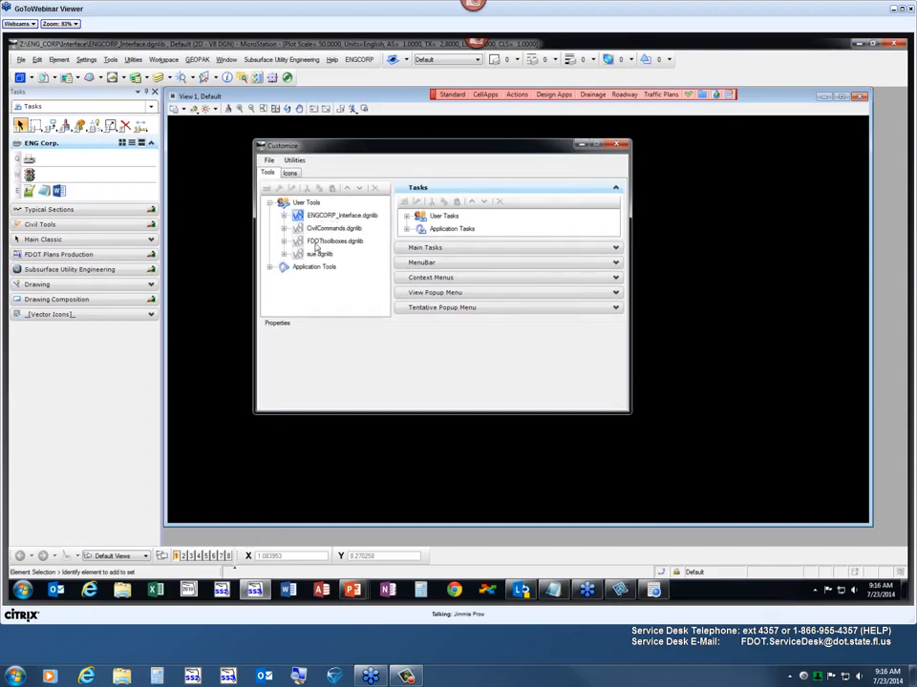
click(284, 216)
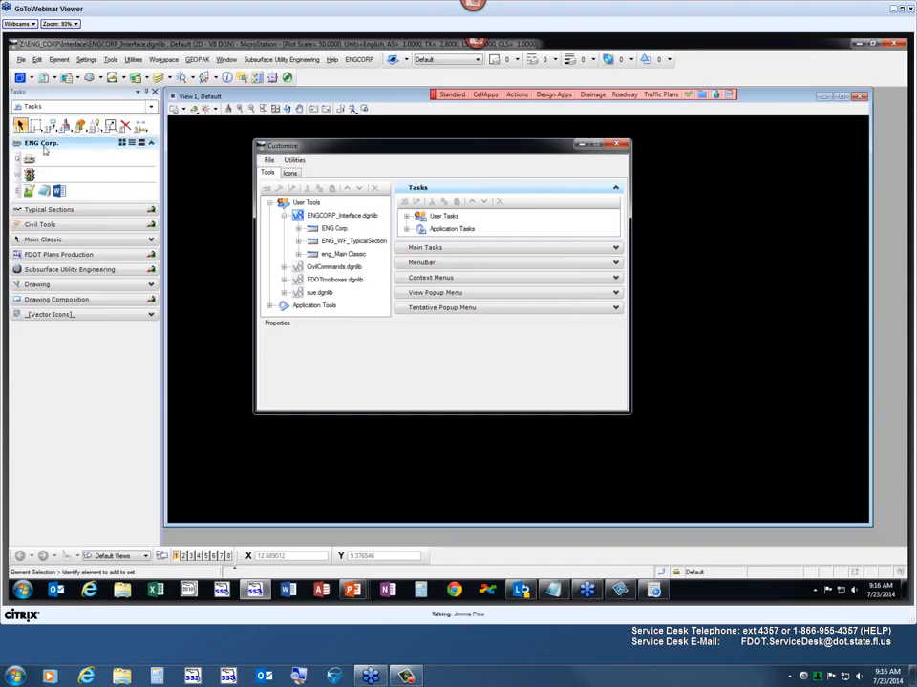
click(335, 229)
click(298, 229)
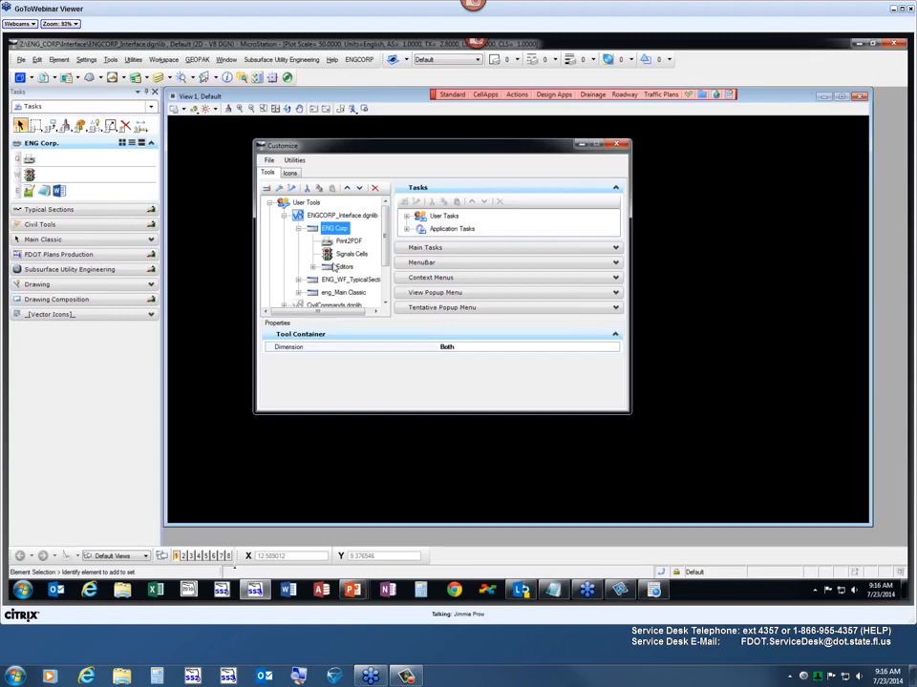
double_click(326, 266)
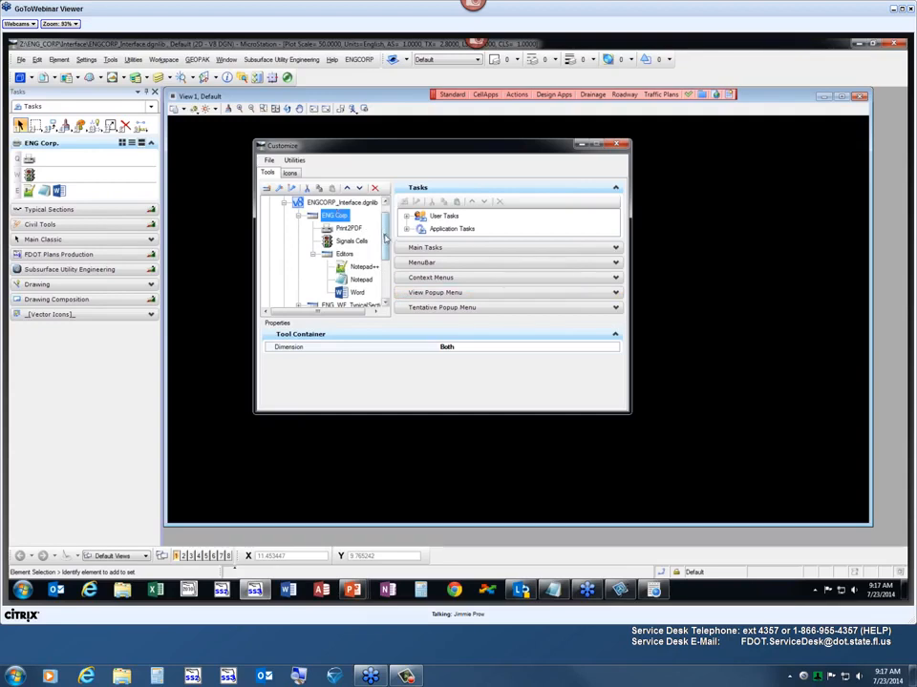
Create a new tool box named Webinar in ENGCORP_Interface.dgnlib
scroll(383, 241, up, 1)
right_click(333, 215)
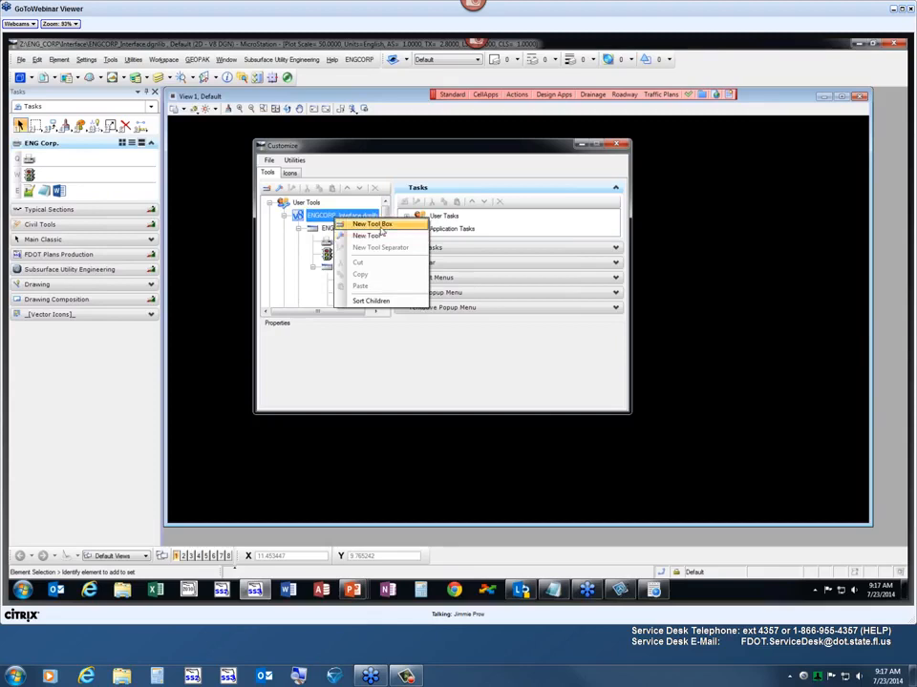
click(372, 223)
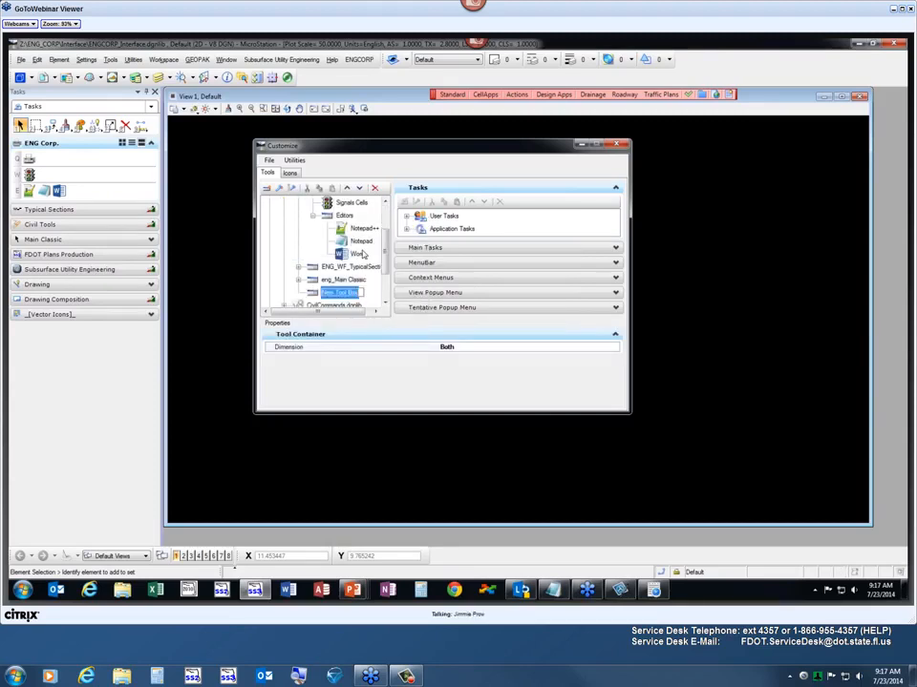
text(Webinar)
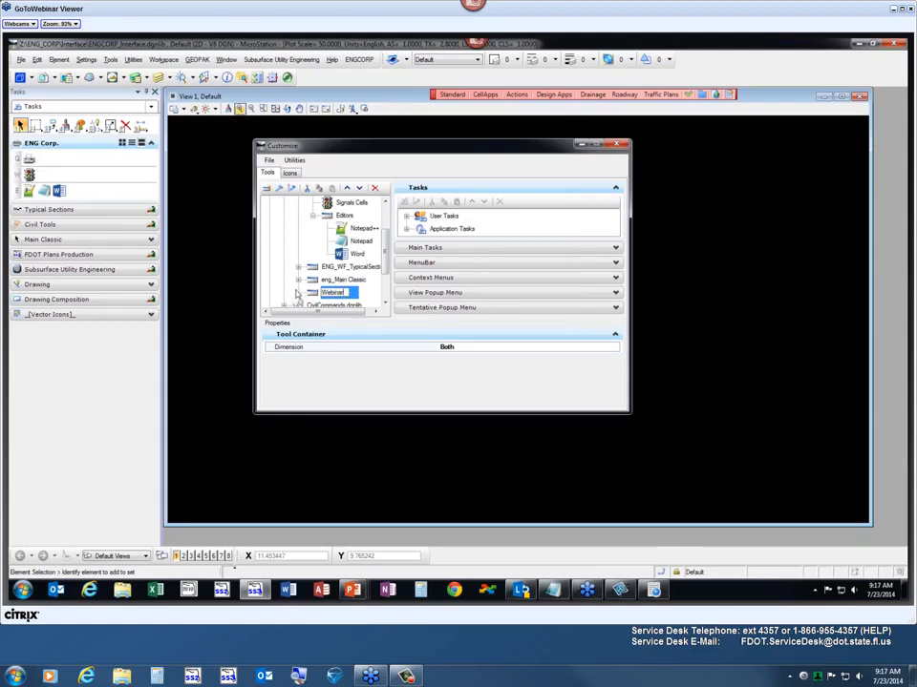
key(Return)
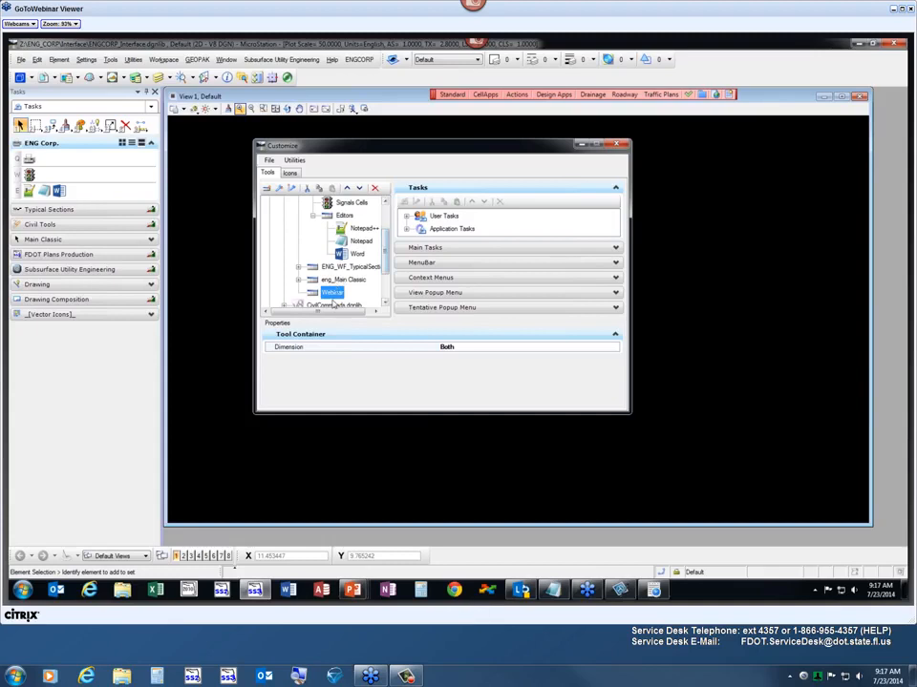
Add a new tool named Signing Cells to the Webinar tool box
right_click(333, 292)
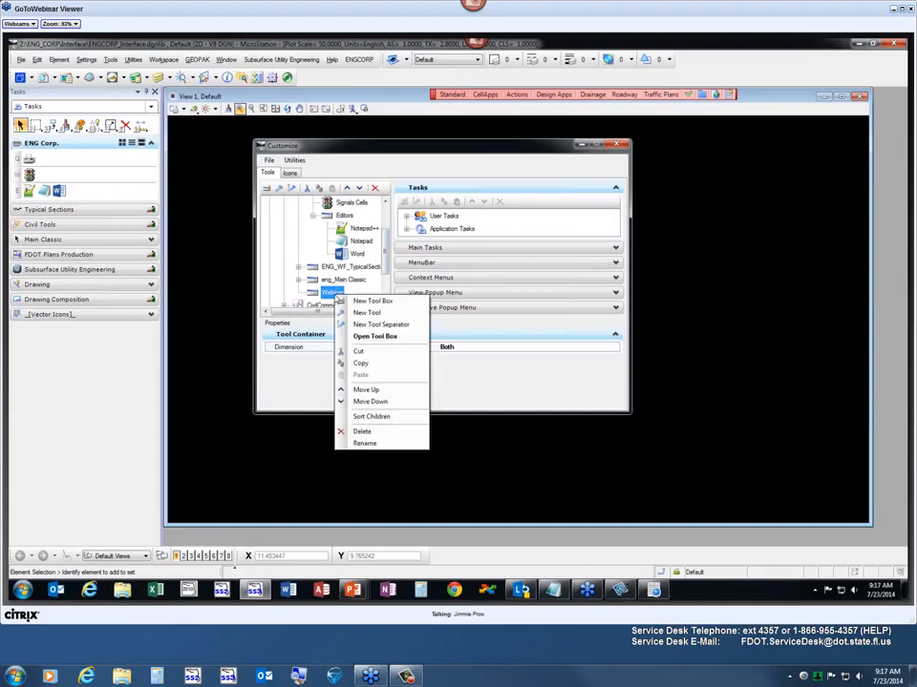
click(371, 316)
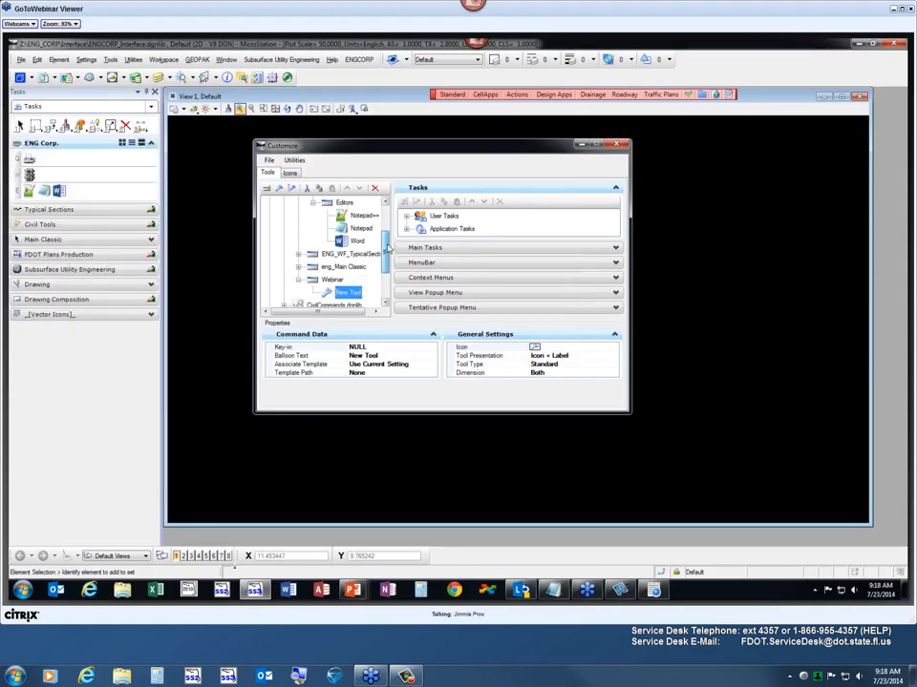
drag(388, 251, 389, 237)
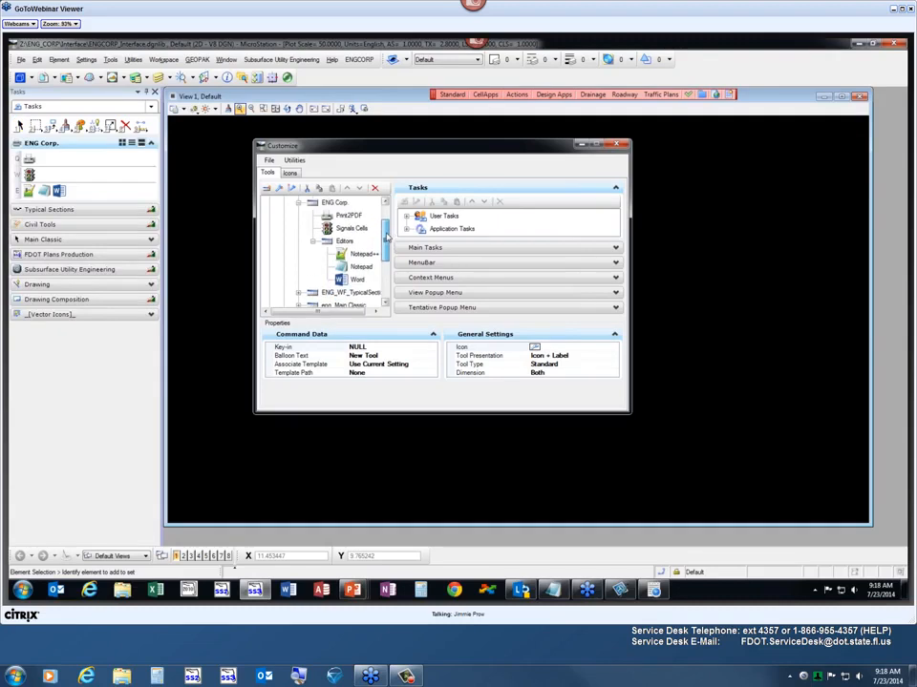
drag(386, 237, 386, 251)
click(347, 292)
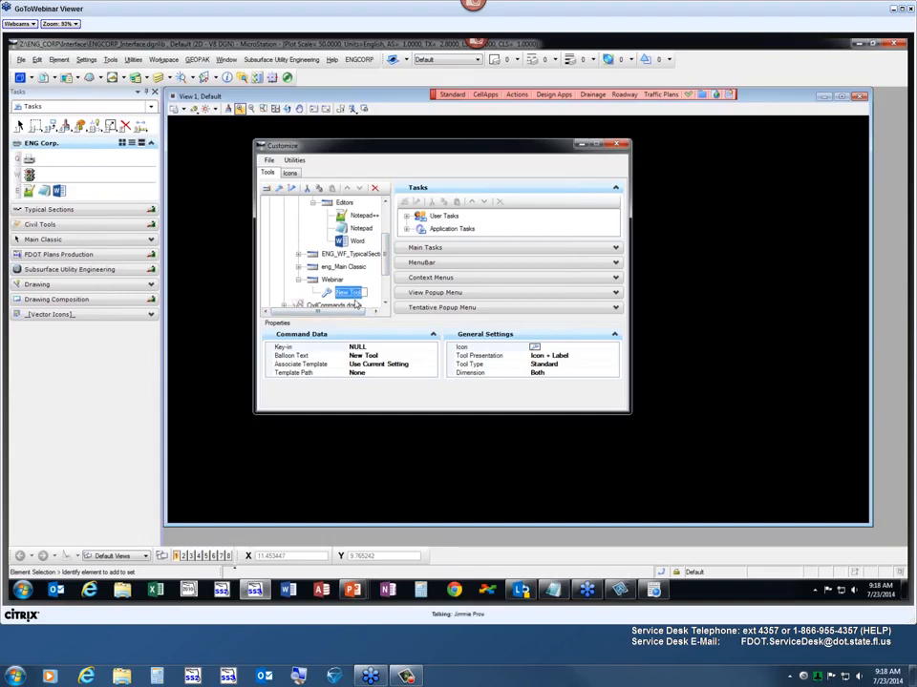
text(Signing Cells)
click(332, 279)
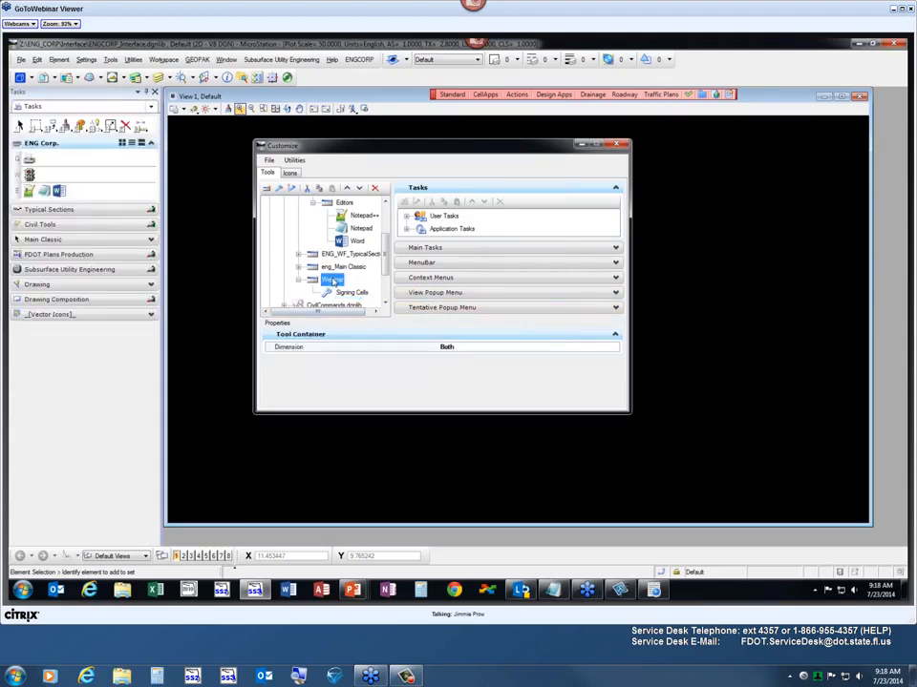
click(343, 292)
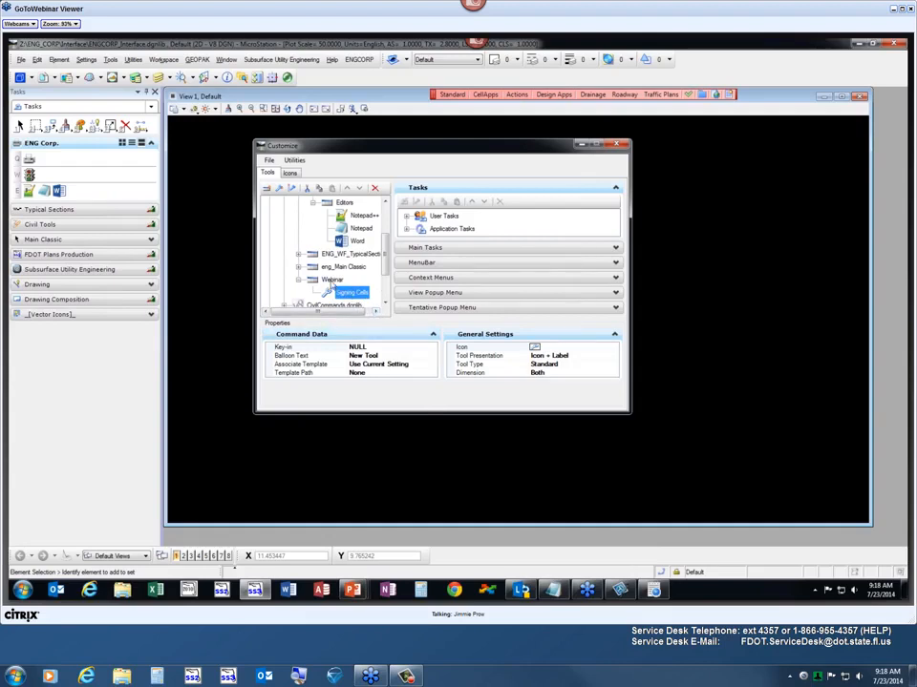
Open the Webinar tool box below the Customize dialog and try its Signing Cells tool
right_click(332, 280)
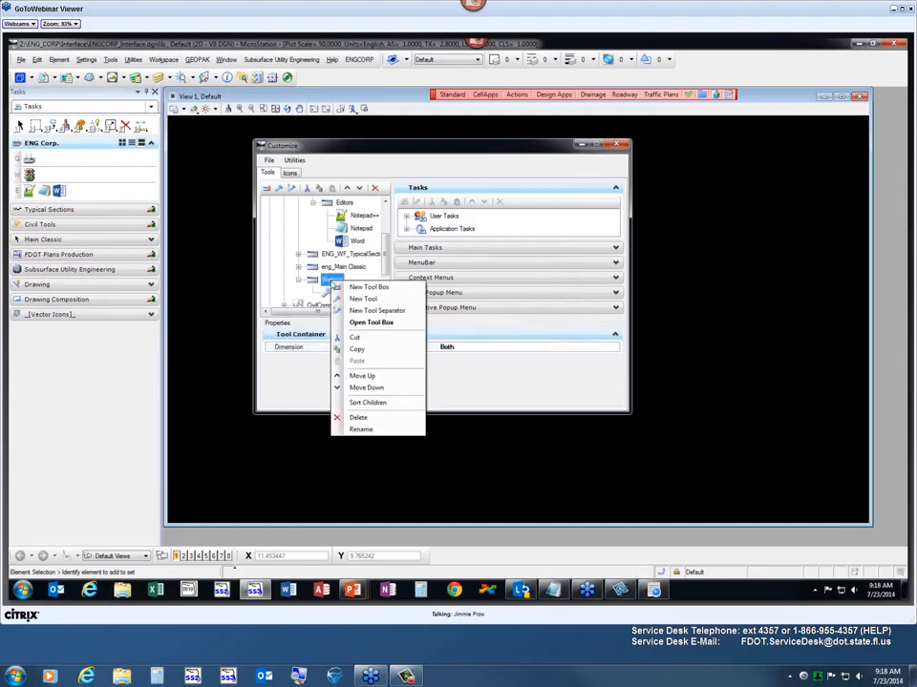
click(389, 324)
drag(332, 232, 265, 426)
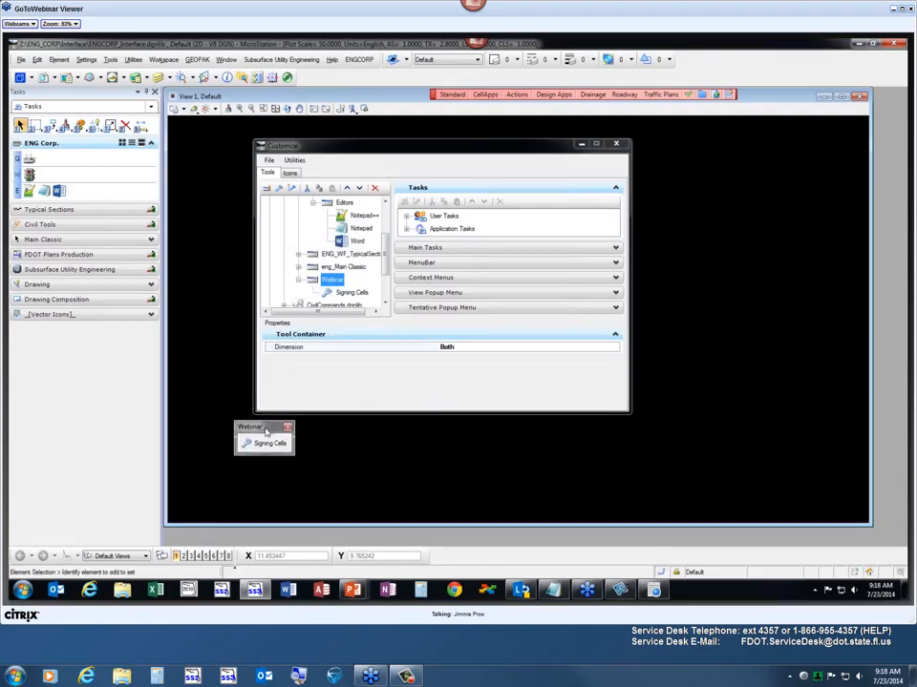
click(271, 446)
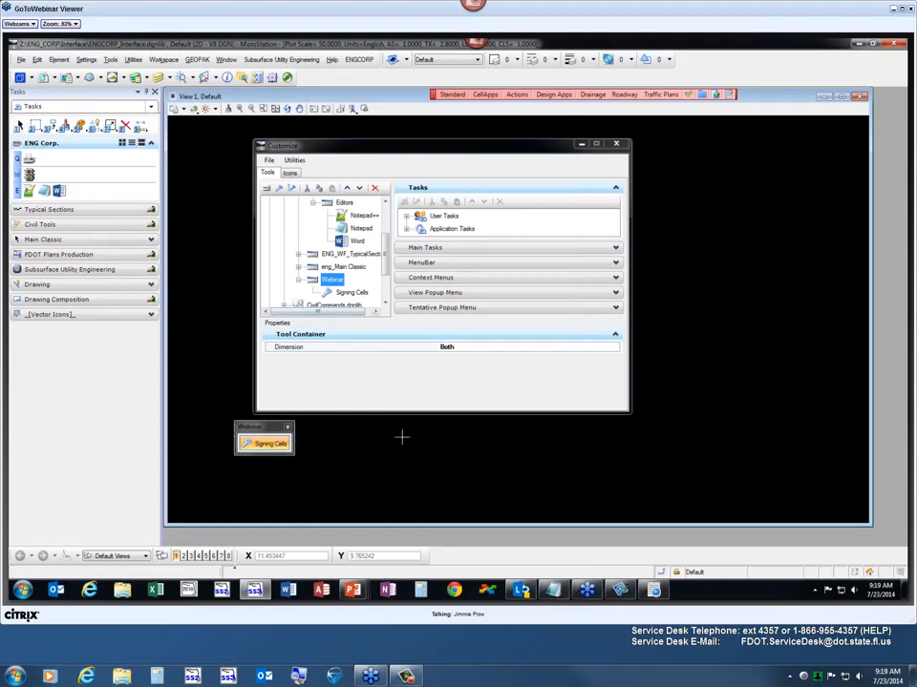
Set the Signing Cells tool's key-in to ac=shplan, test it, and cancel the cell placement
click(344, 294)
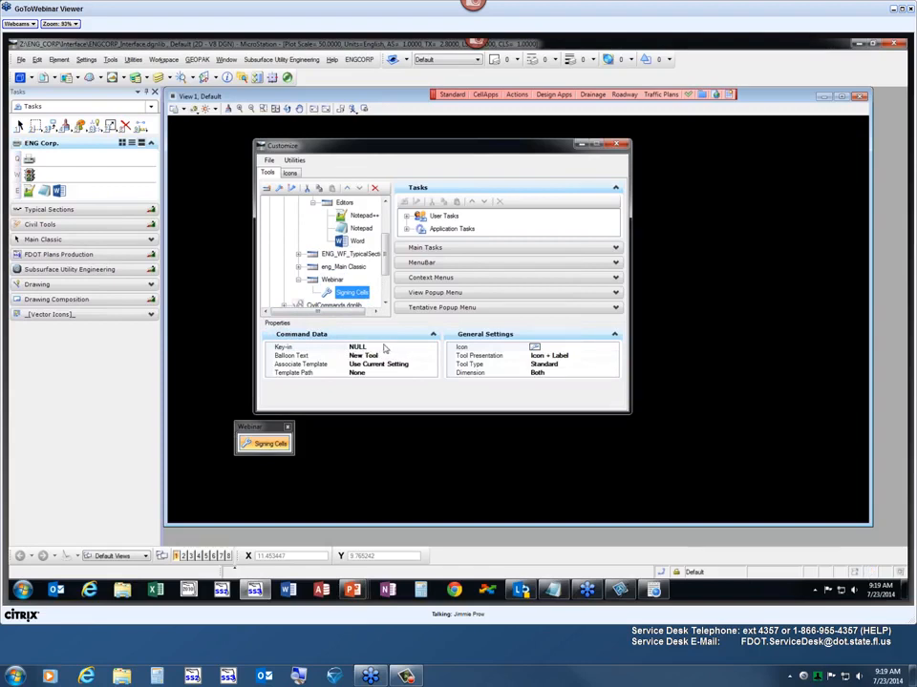
click(345, 347)
click(353, 347)
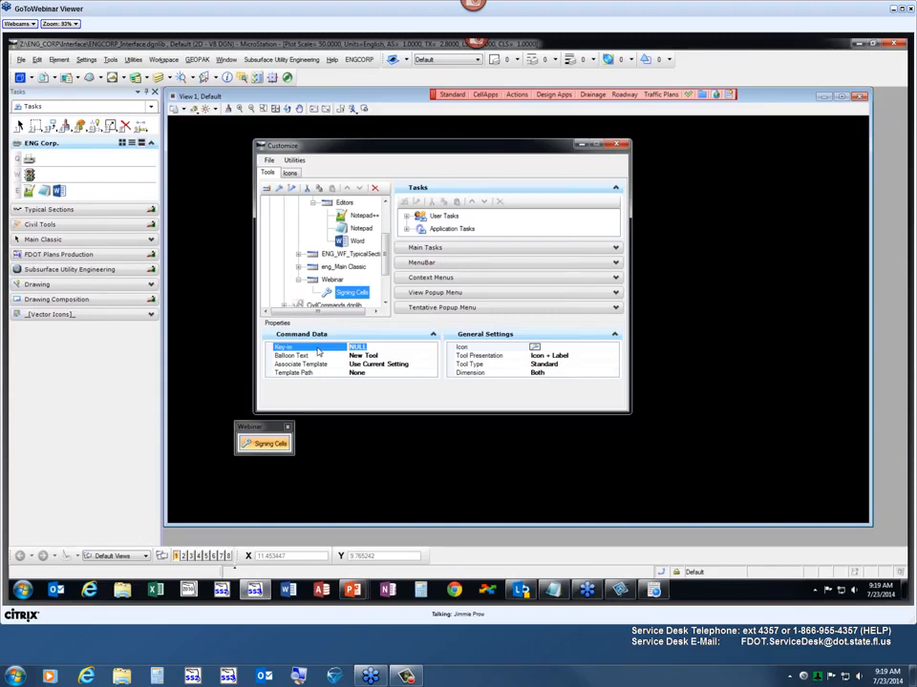
text(ac=shplan)
click(401, 364)
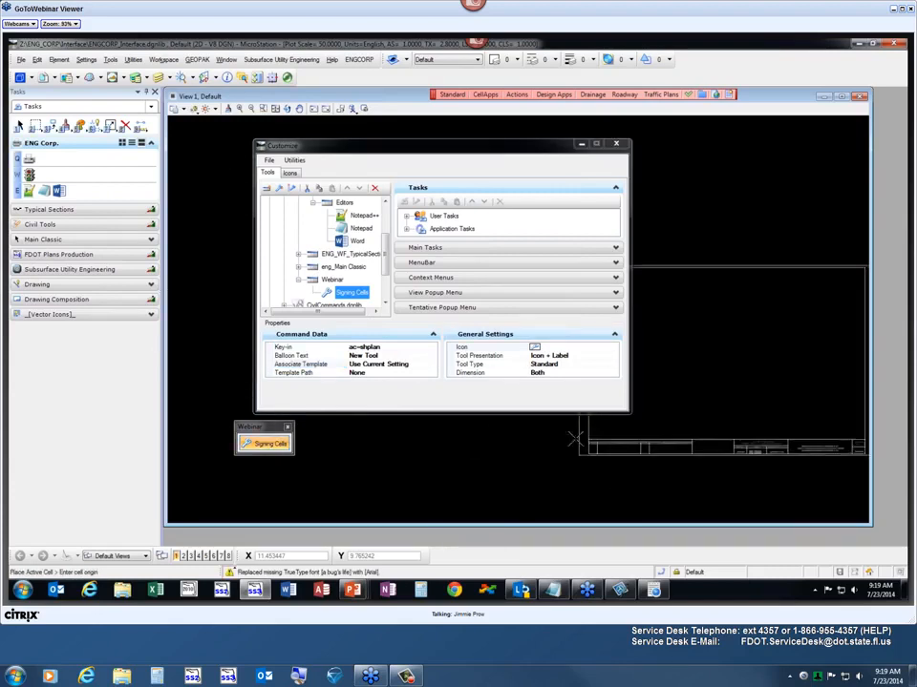
key(Escape)
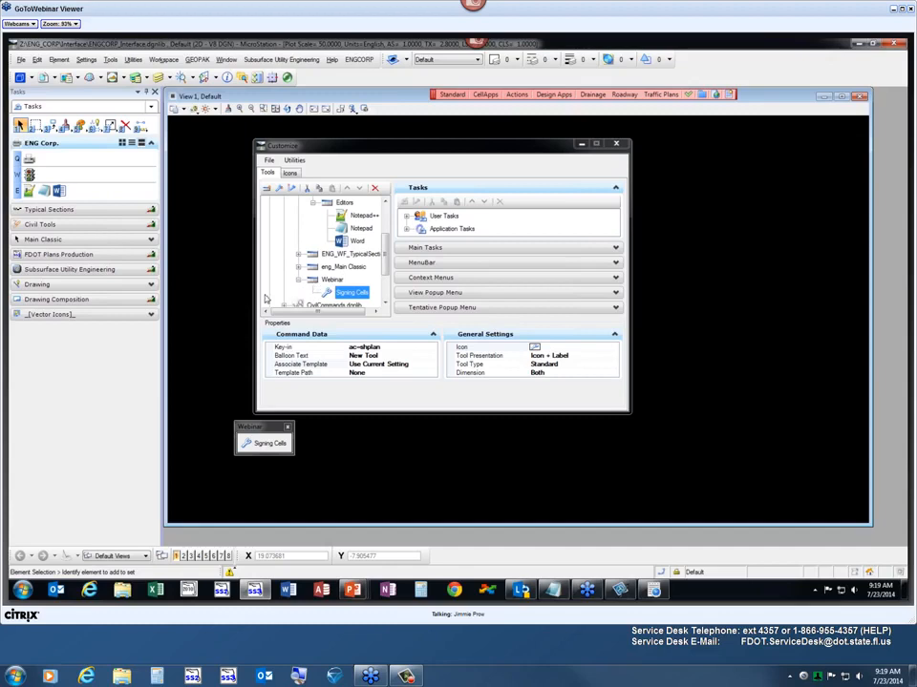
Rename the Webinar tool box to ENGCORP Signing
click(329, 280)
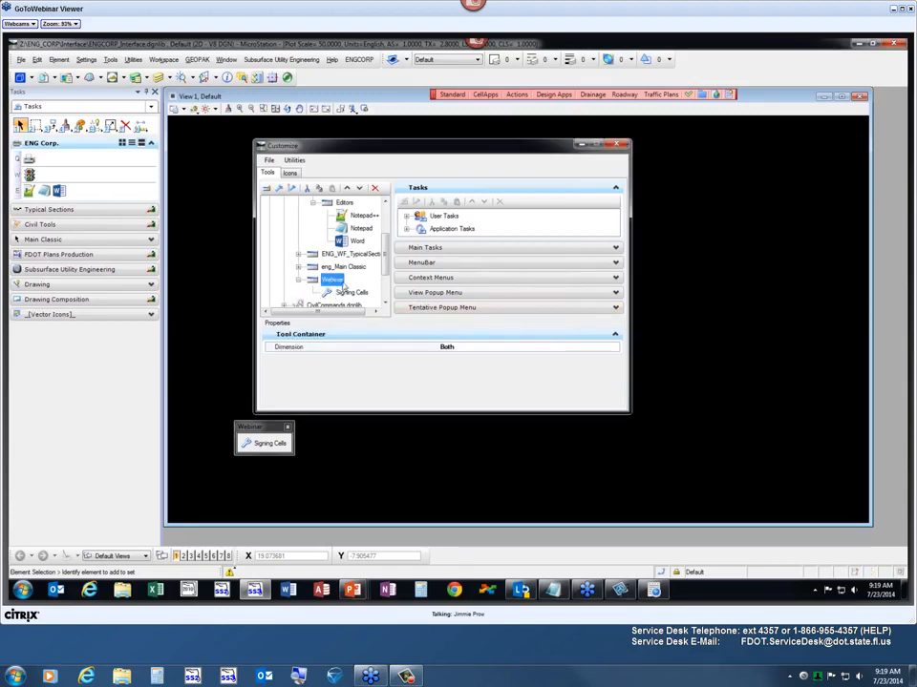
click(334, 280)
text(ENGCORP Signing)
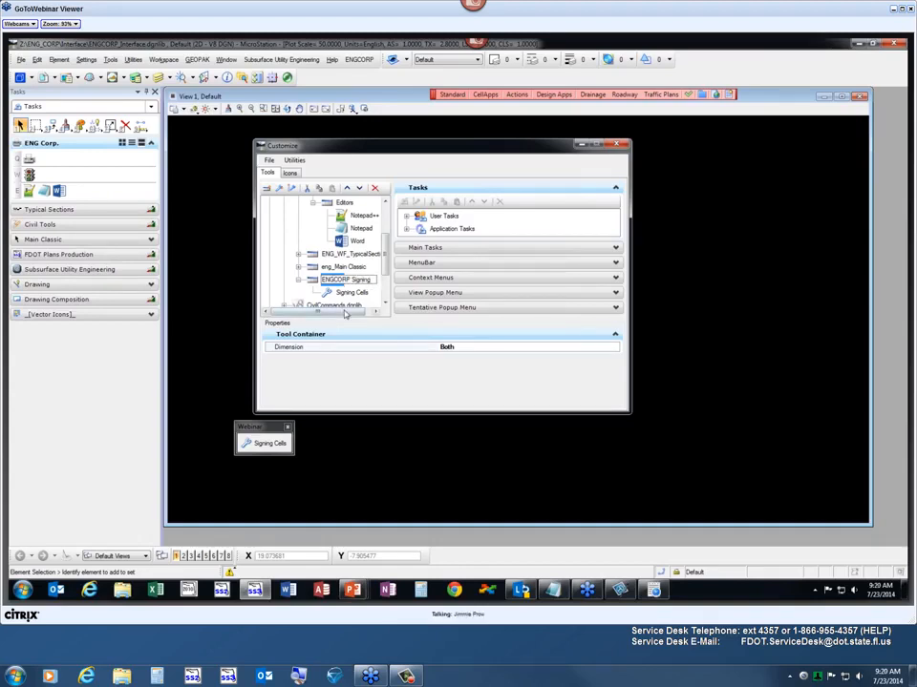
key(Return)
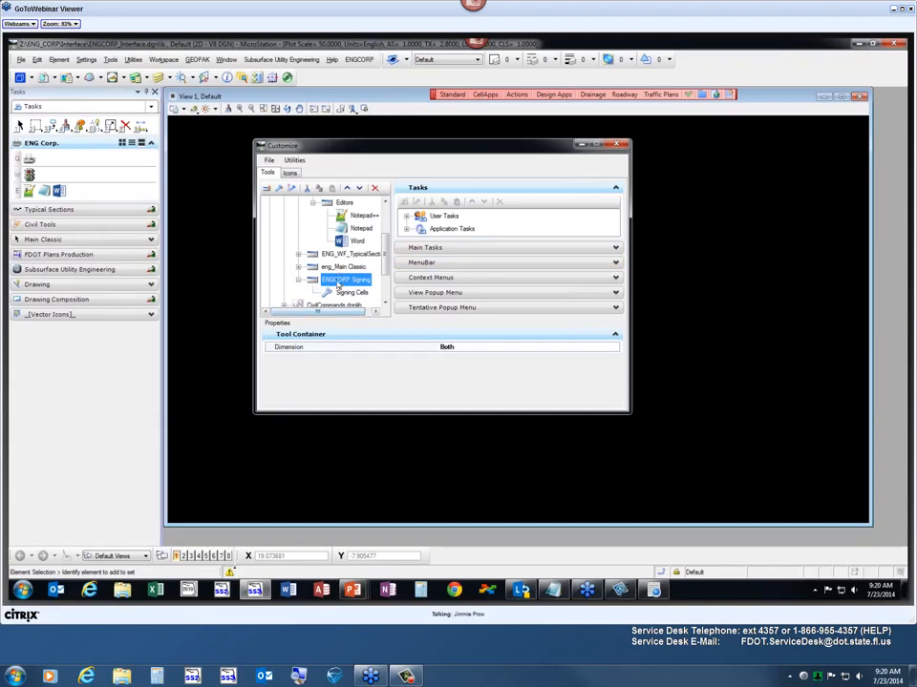
Open the ENGCORP Signing tool box and place it clear of the Customize and Element Selection dialogs
drag(374, 151, 471, 146)
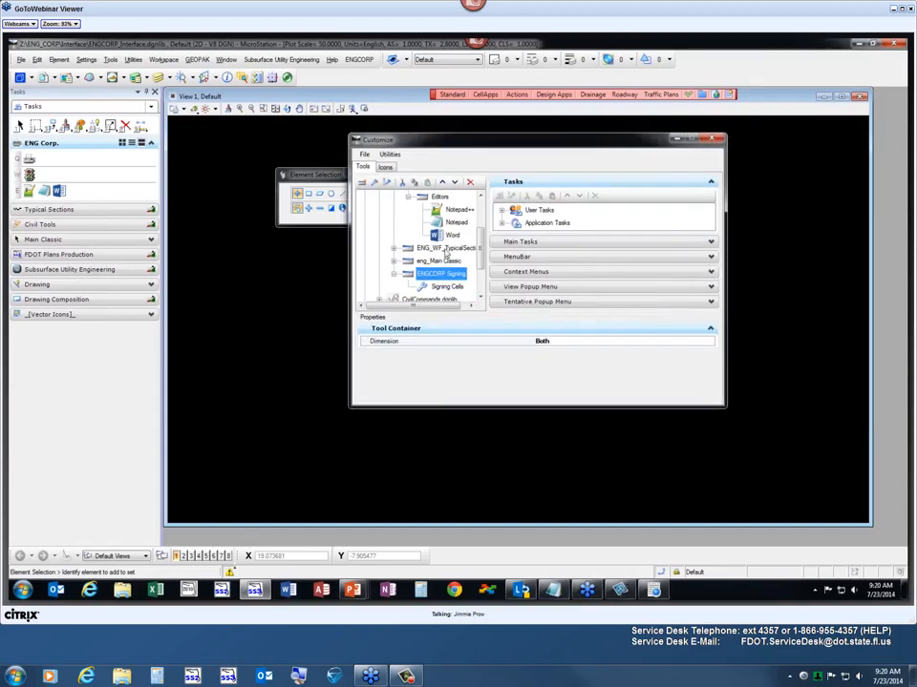
right_click(432, 275)
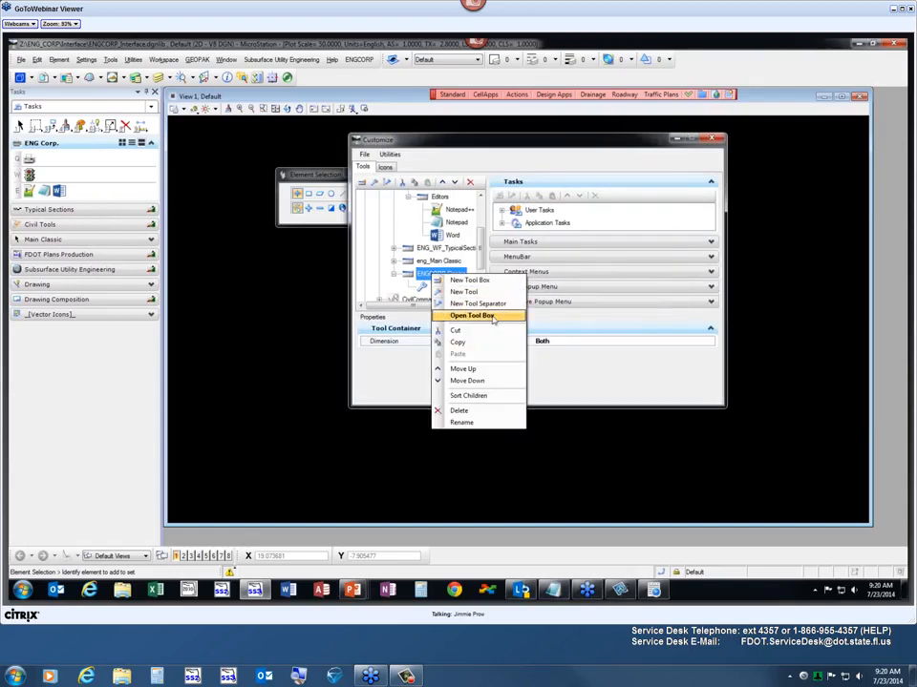
click(495, 316)
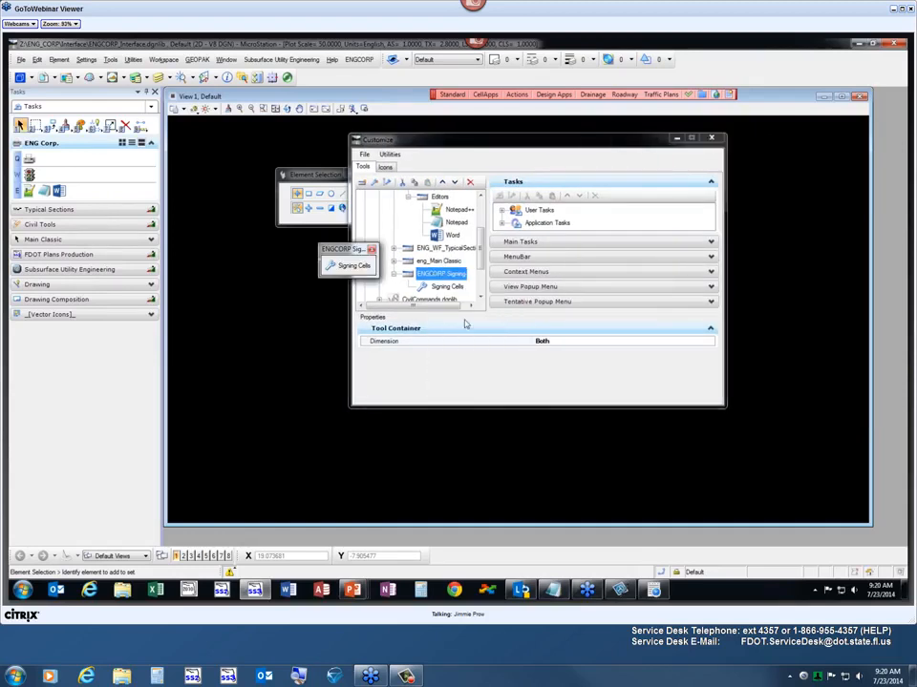
drag(513, 142, 539, 166)
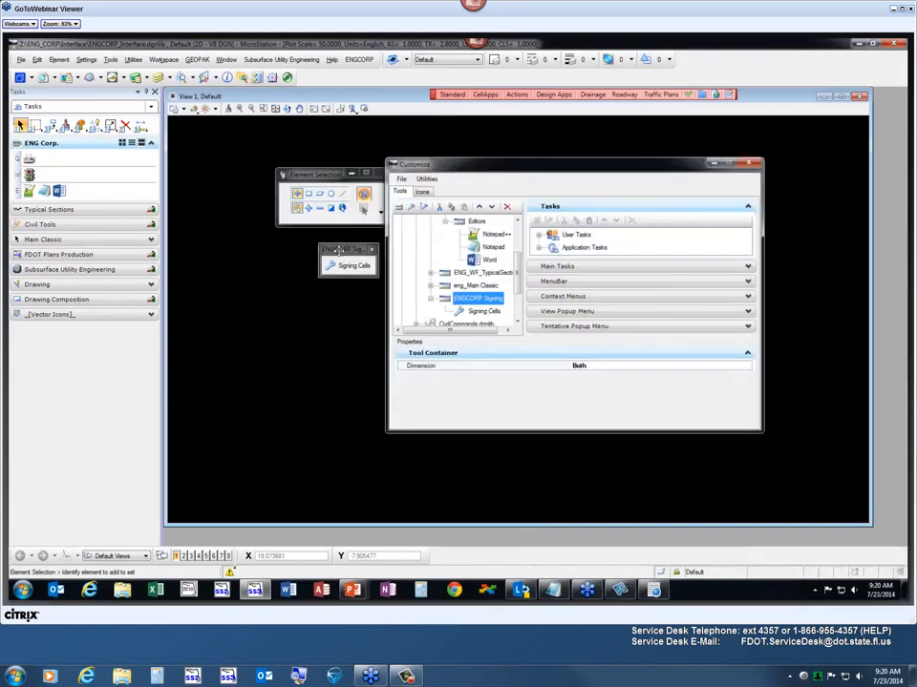
drag(347, 248, 260, 306)
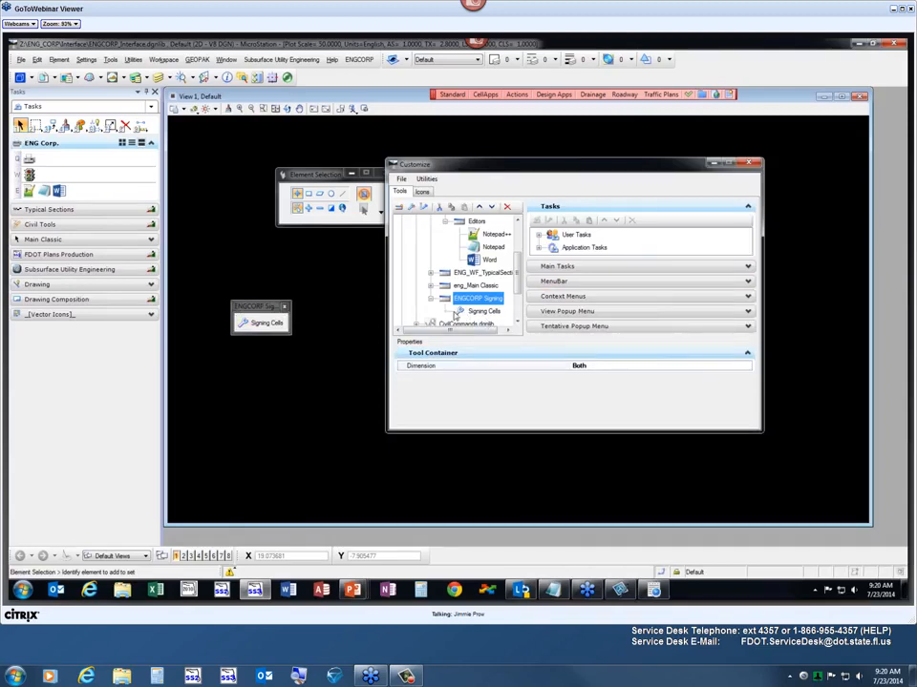
Review the Signing Cells tool's properties and the commands under FDOT Actions and CellApps
click(484, 311)
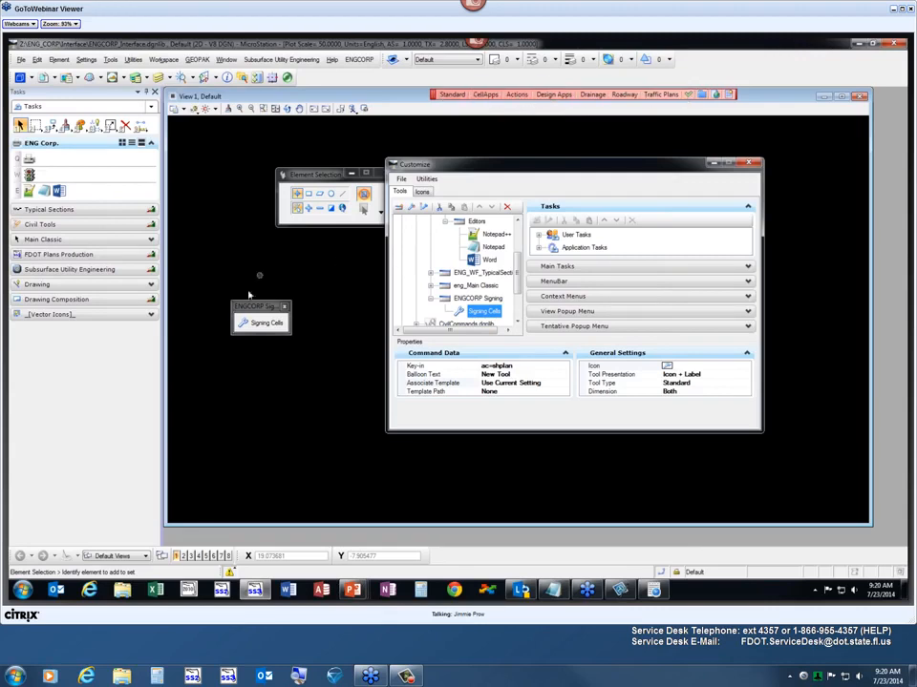
click(509, 95)
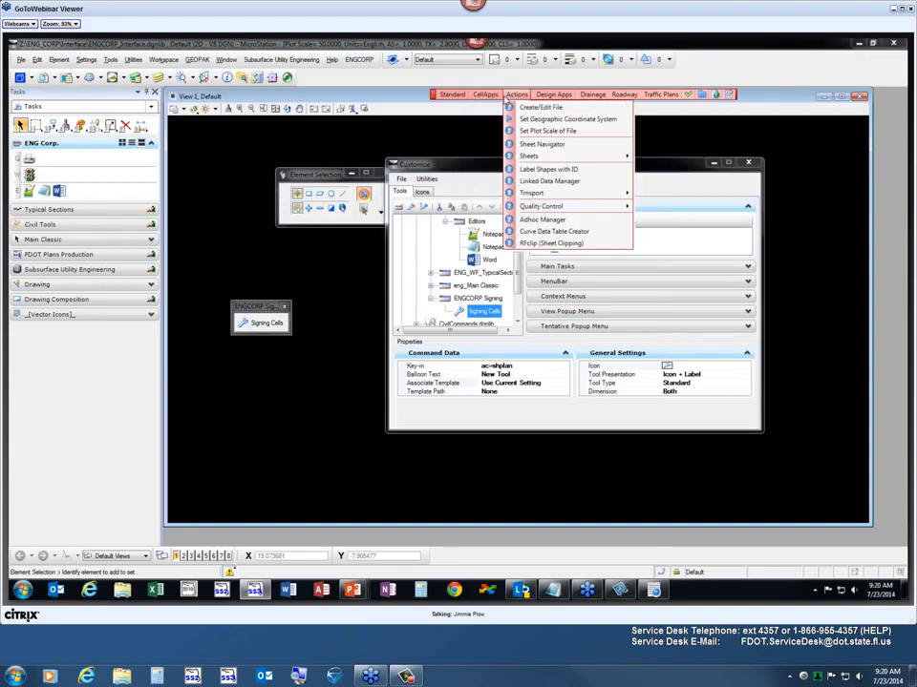
click(485, 95)
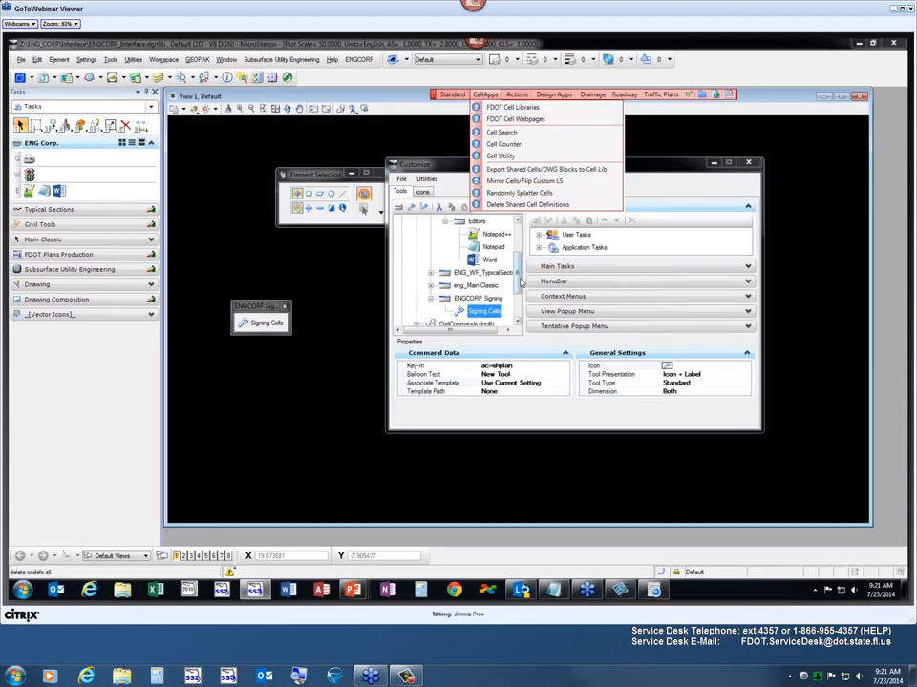
Copy the key-in of the Signals Cells tool in ENG Corp. into the Signing Cells tool's key-in
click(519, 281)
scroll(519, 279, up, 3)
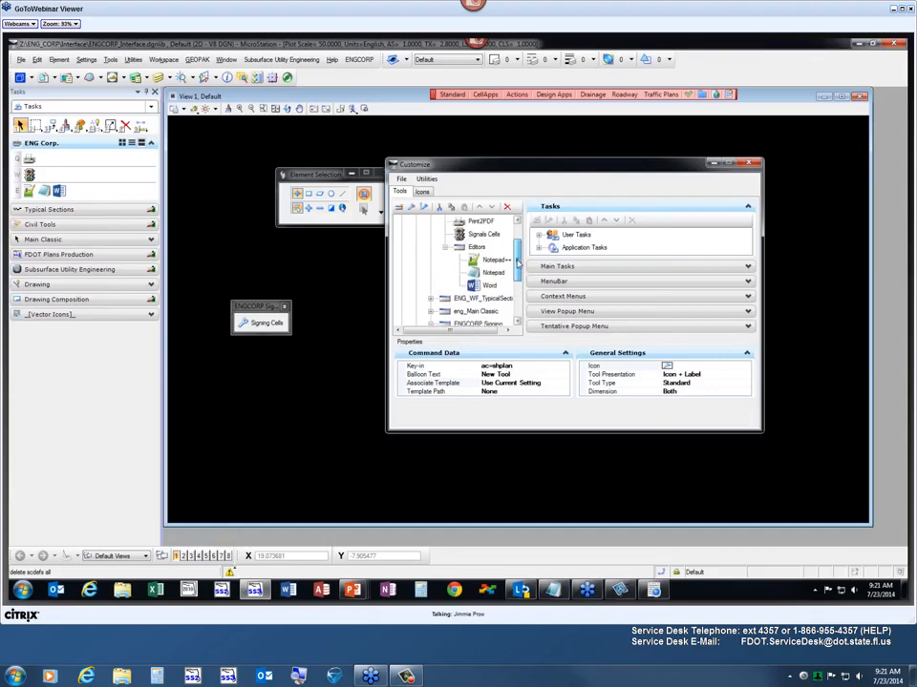
click(485, 247)
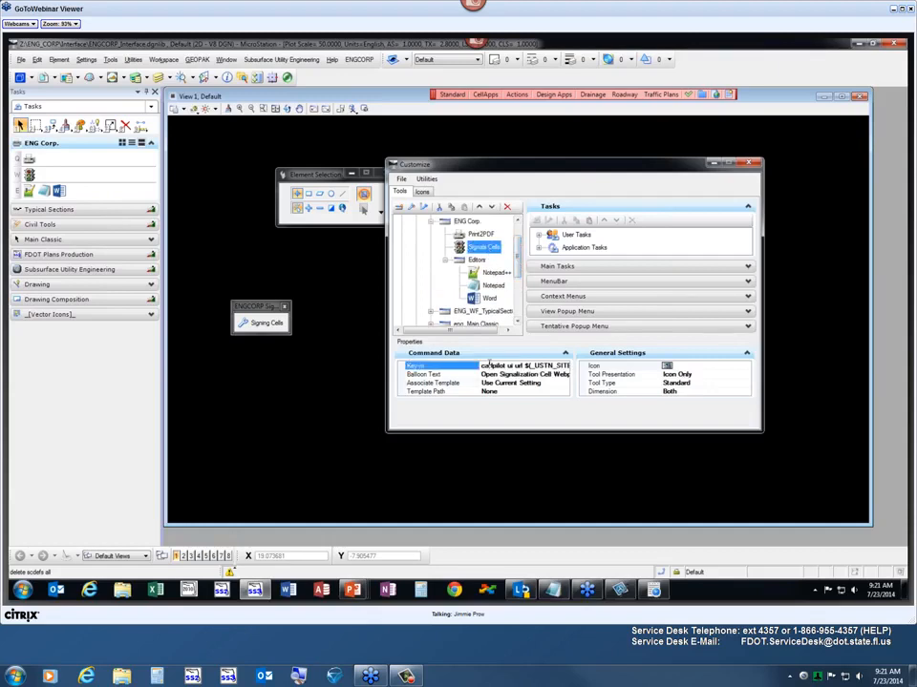
drag(482, 366, 589, 365)
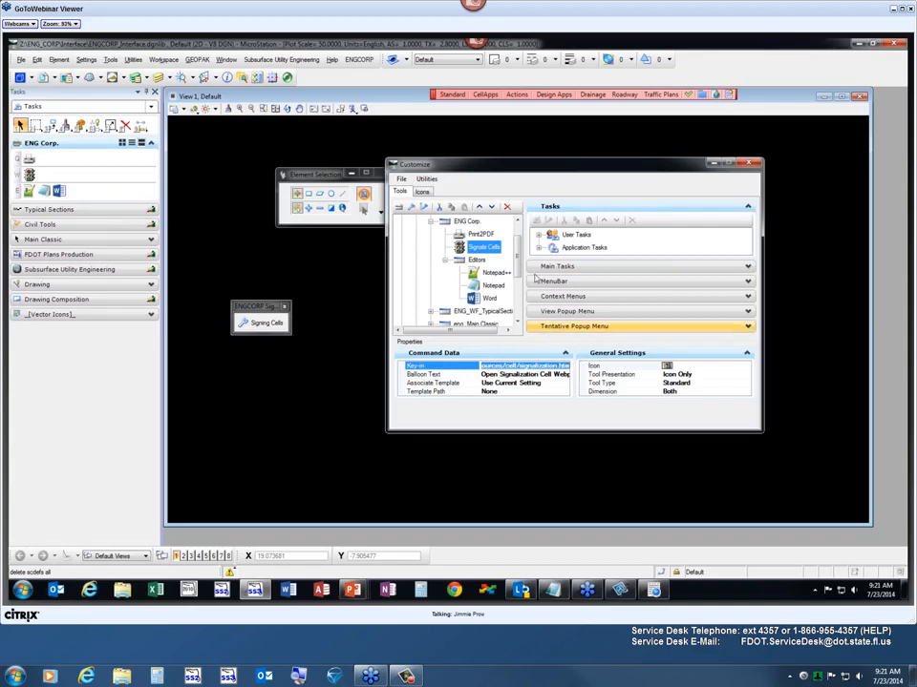
scroll(521, 274, down, 3)
scroll(521, 274, down, 2)
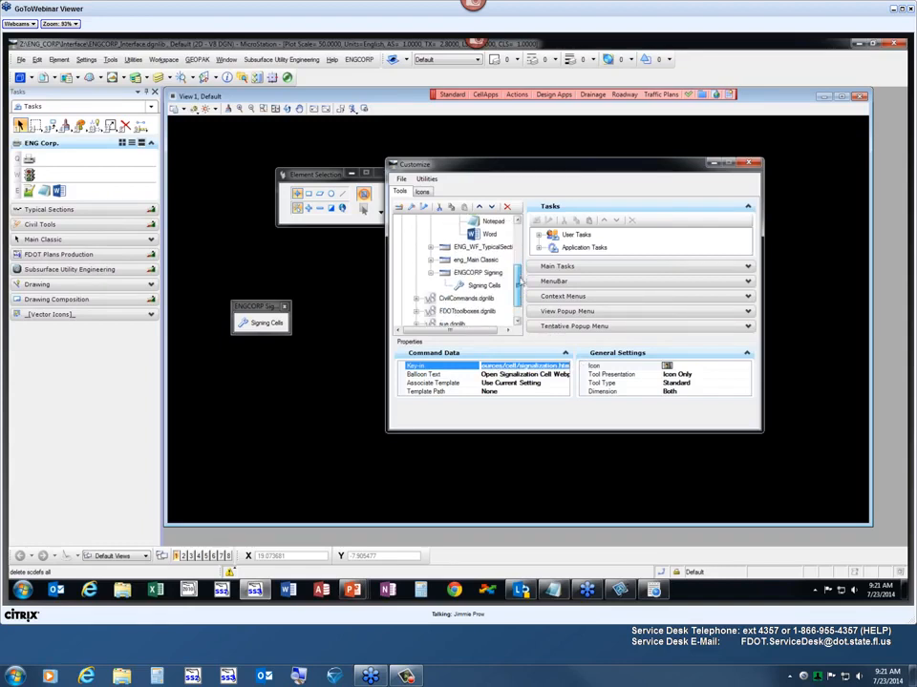
click(484, 286)
click(522, 364)
key(ctrl+v)
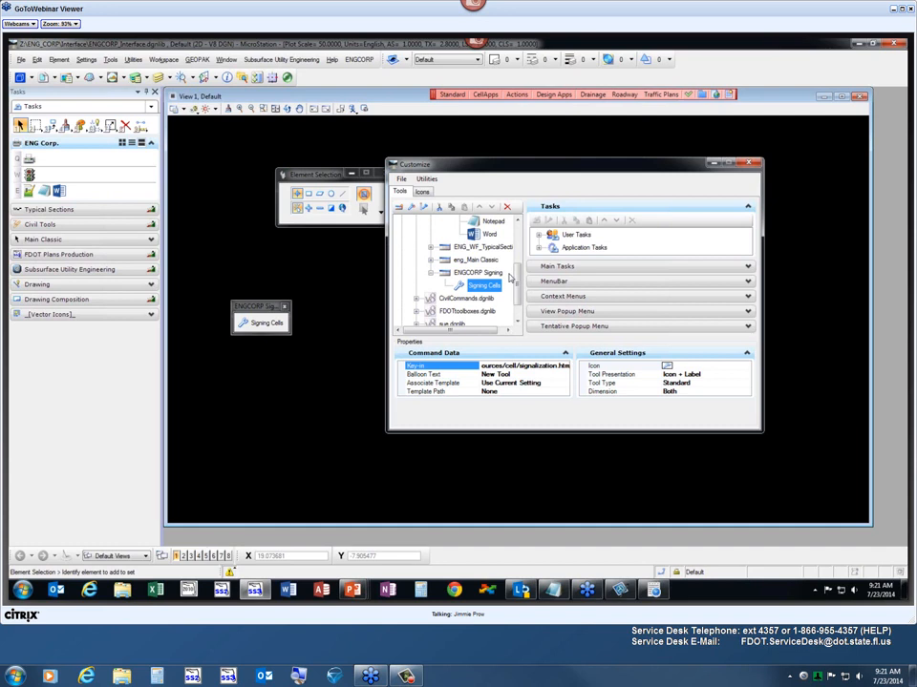
Open the MUTCD page from the FDOT Cell Webpages, copy its file name mutcd.htm from the address, and close the browser window
click(516, 96)
mouse_move(485, 95)
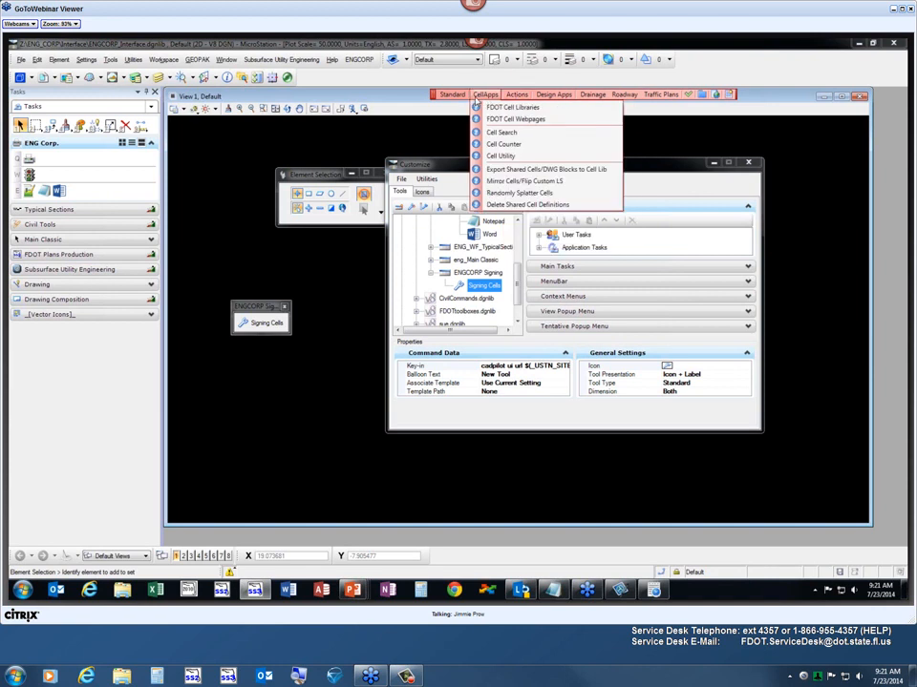
click(520, 119)
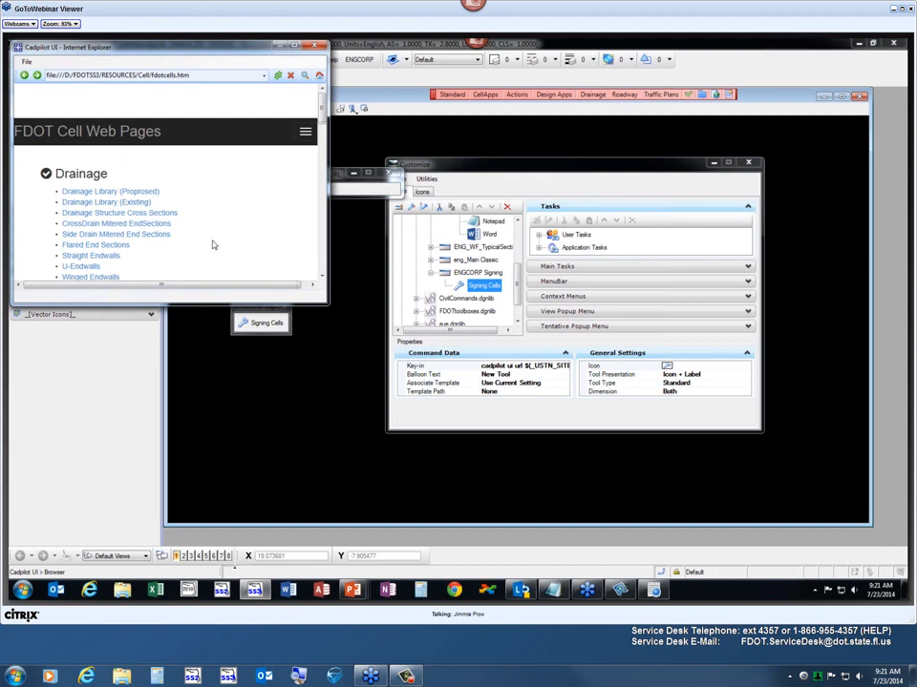
scroll(323, 143, down, 3)
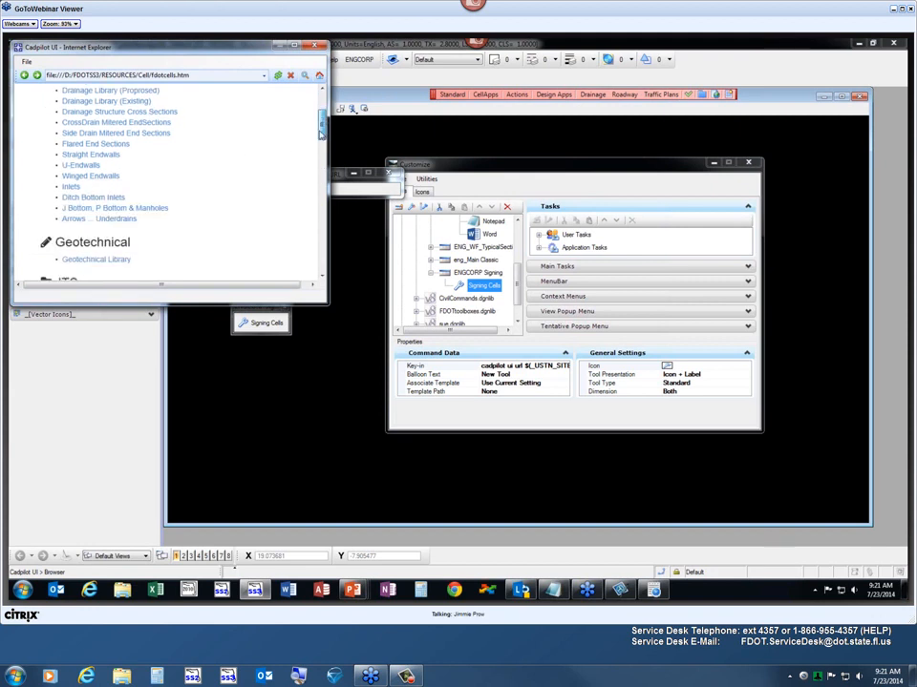
drag(321, 138, 308, 200)
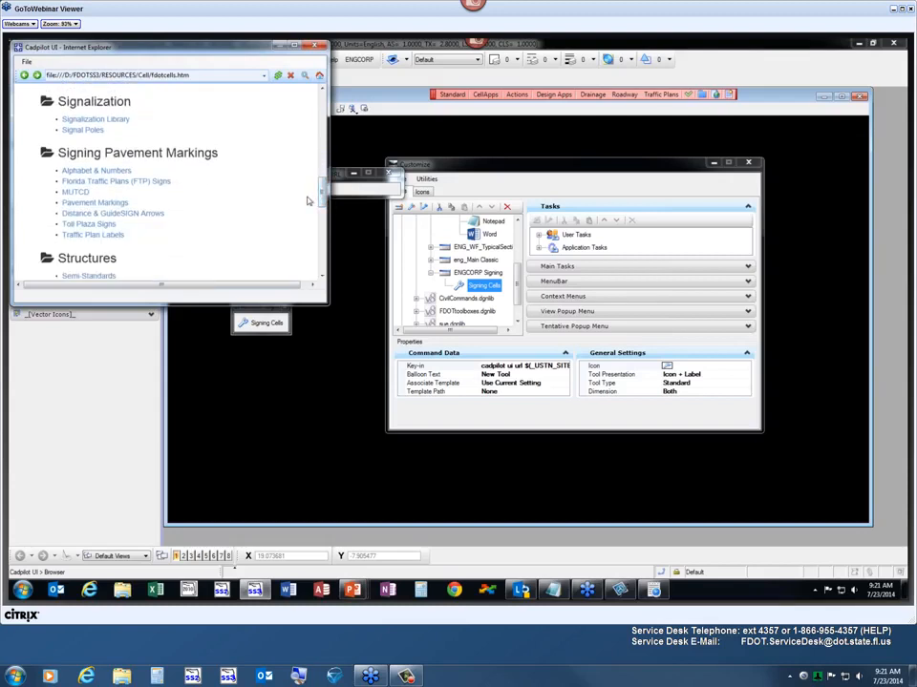
click(75, 193)
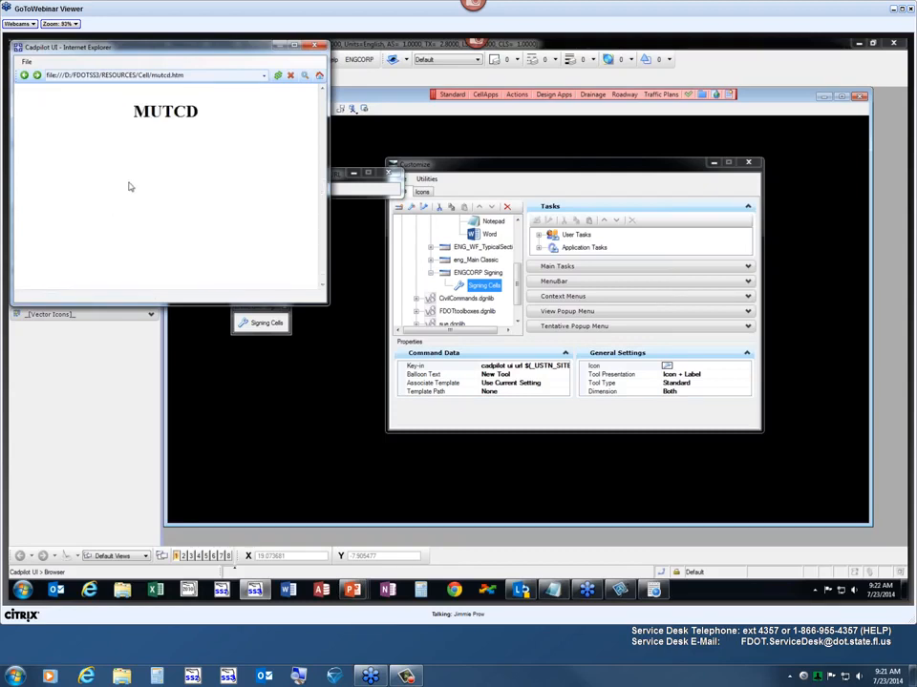
drag(190, 78, 155, 91)
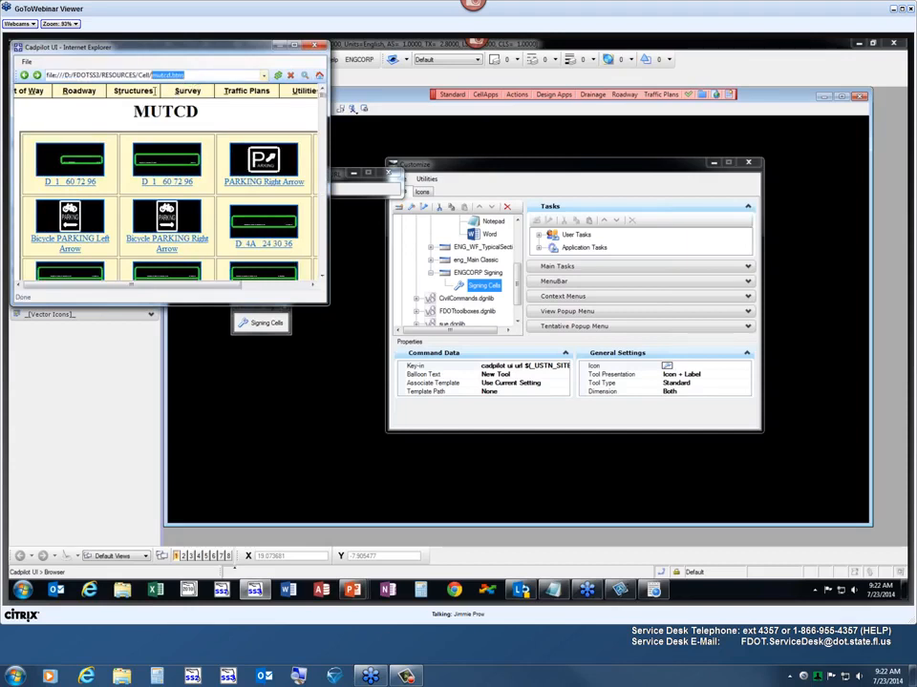
click(311, 46)
Replace signalization.htm with mutcd.htm at the end of the Signing Cells tool's key-in
click(552, 368)
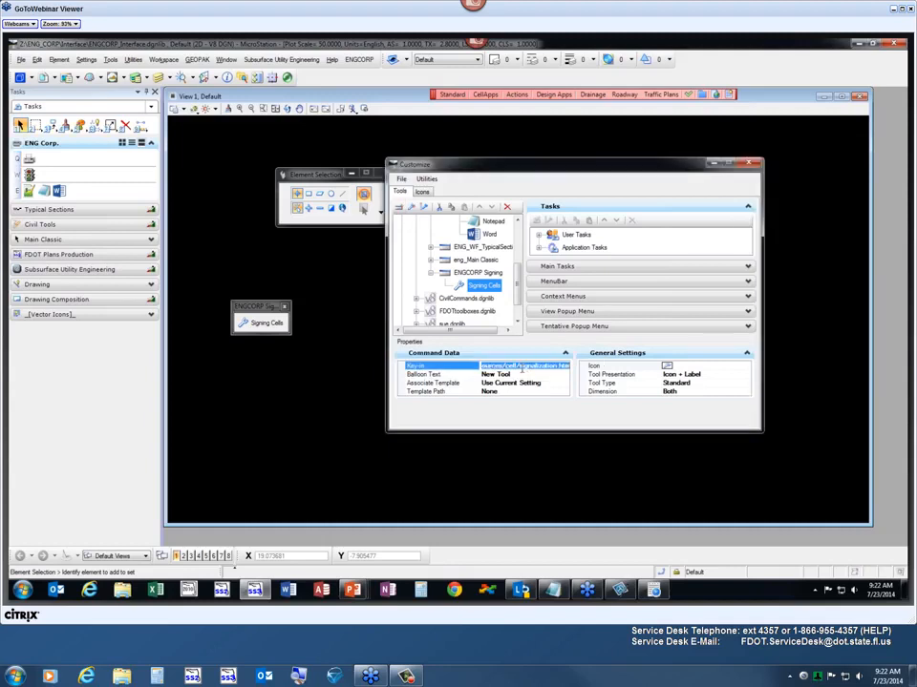
drag(521, 369, 583, 363)
text(mutcd.htm)
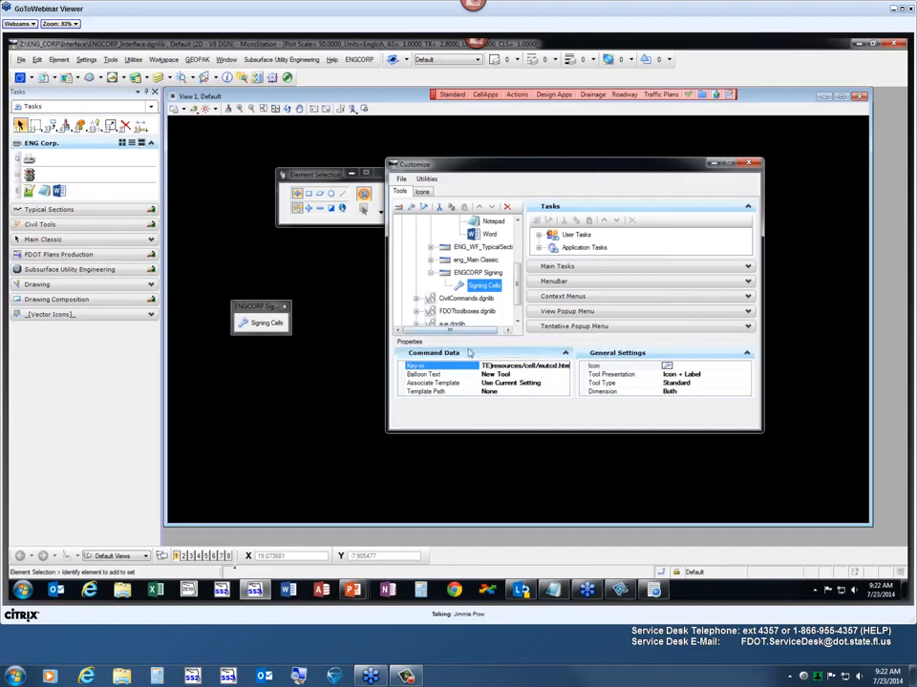
Rename the Signing Cells tool as MUTCD Cells, test it from its tool box, and close the web page
click(483, 285)
drag(484, 287, 440, 289)
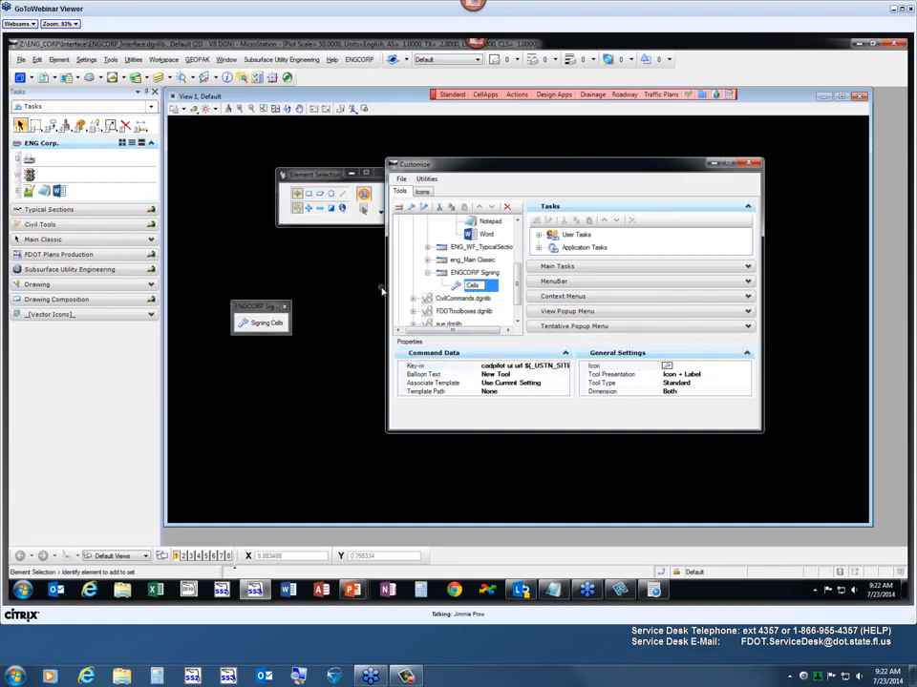
text(MUTCD)
click(268, 324)
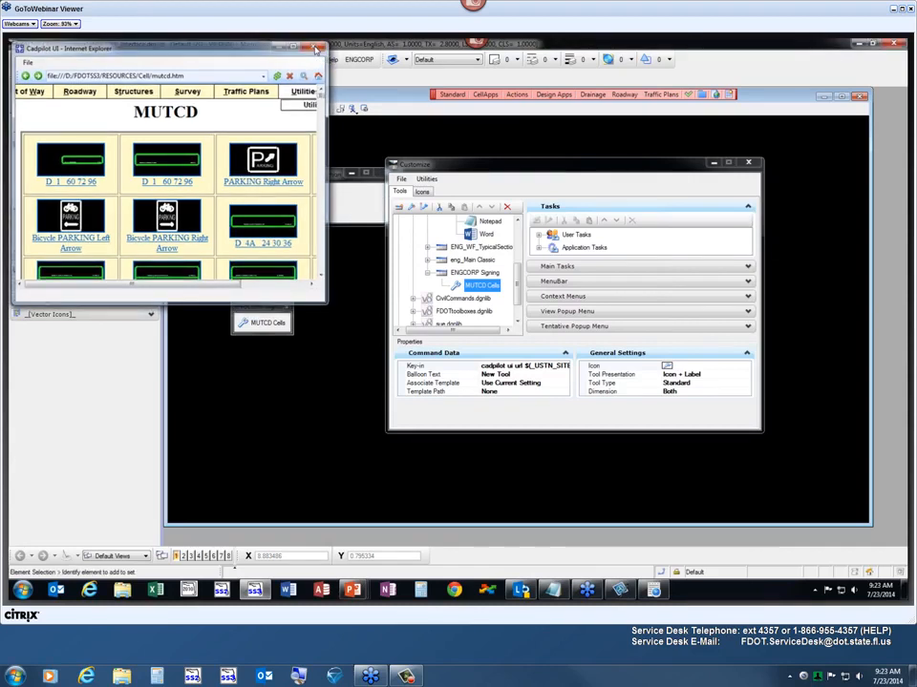
click(316, 47)
Set the MUTCD Cells tool's balloon text to MUTCD Cell Web Page
click(509, 375)
click(516, 375)
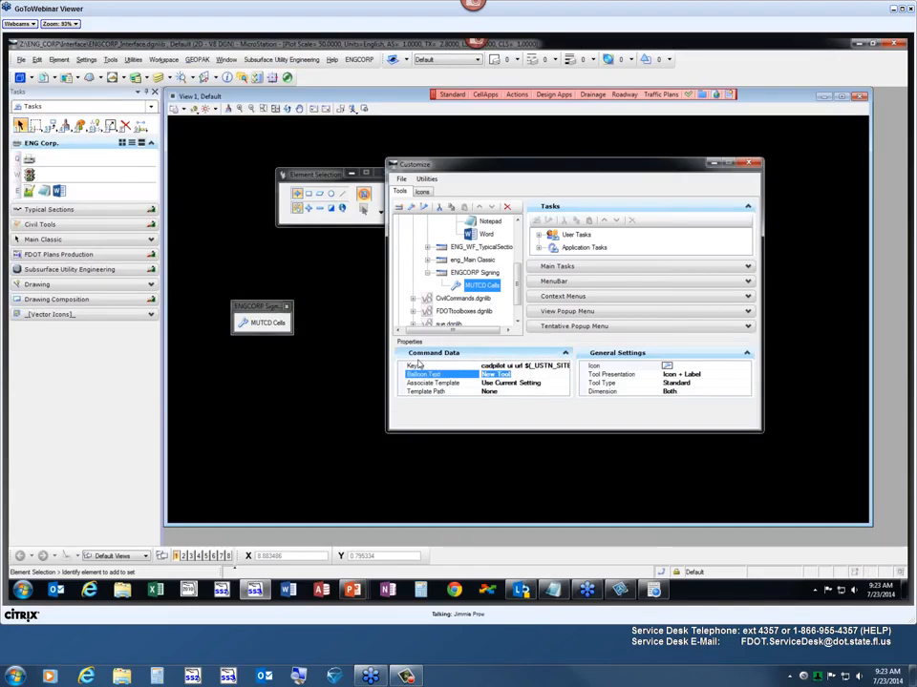
text(MUTCD W)
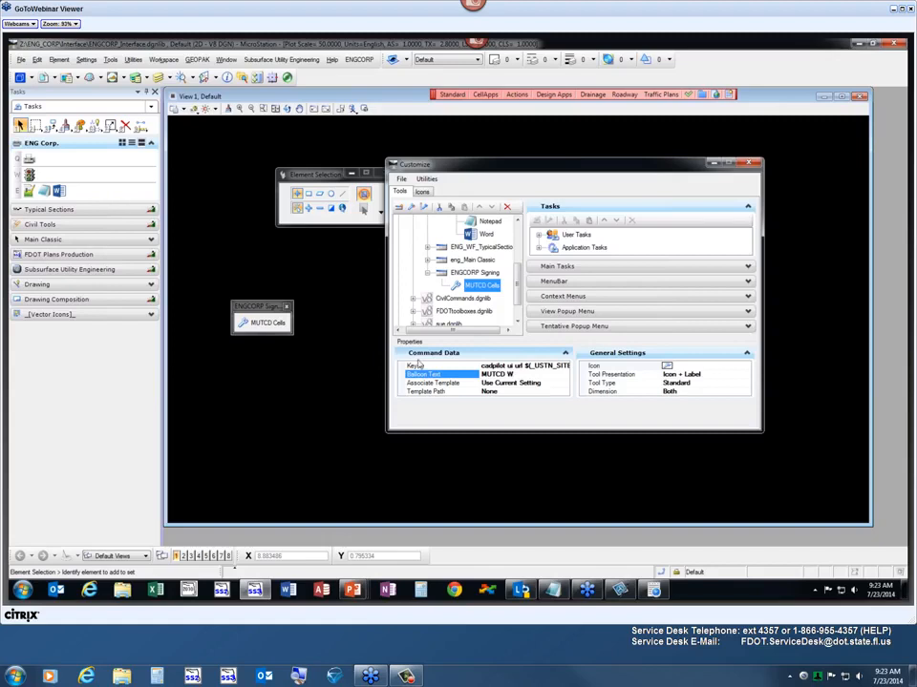
text(eb Page)
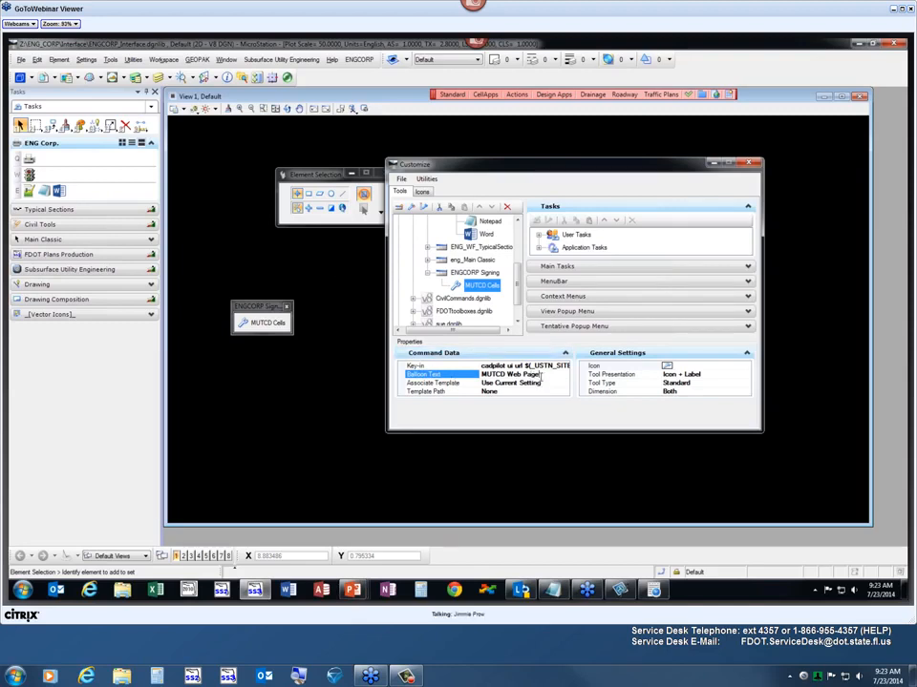
text(Cell)
click(540, 387)
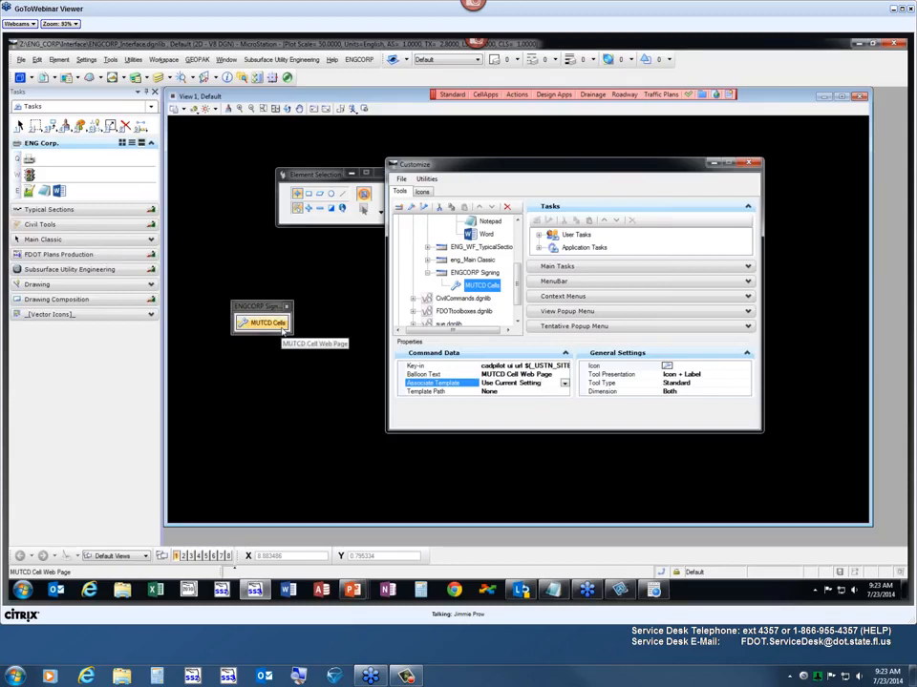
Open the icon definition for the MUTCD Cells tool and browse the Power GEOPAK application icons
click(674, 375)
click(748, 366)
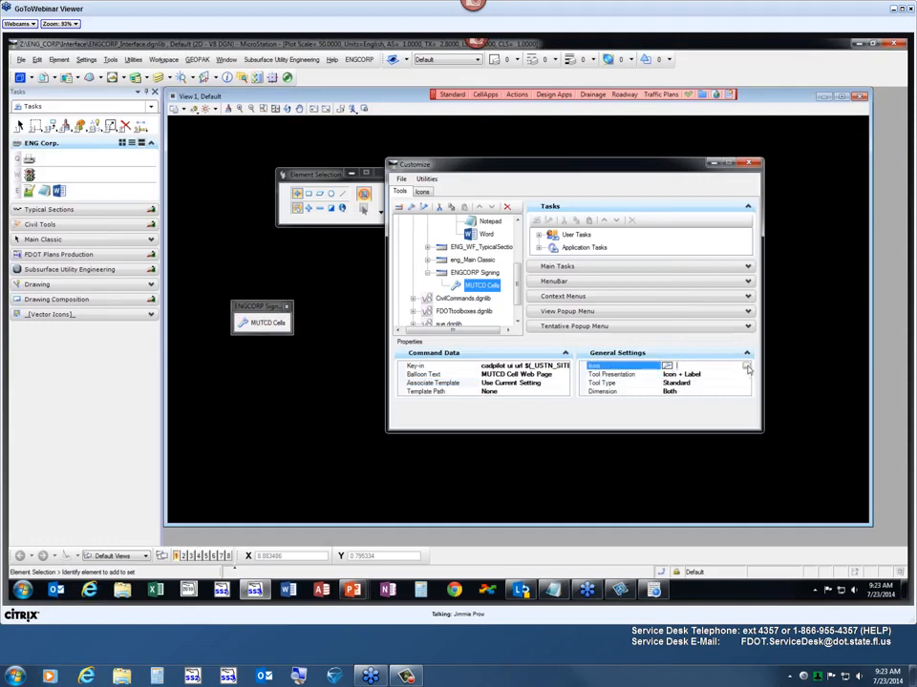
click(747, 368)
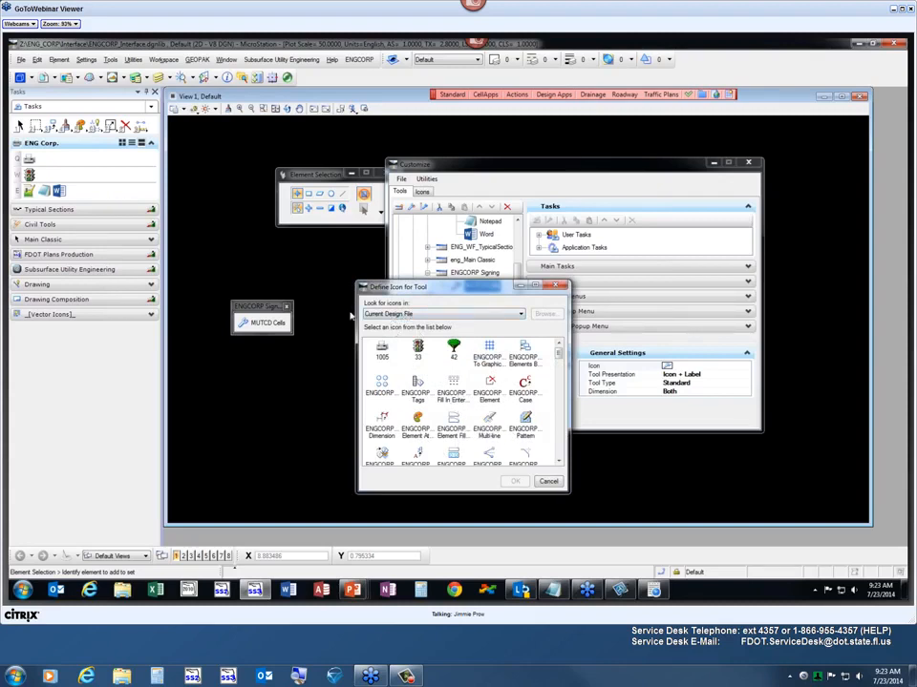
click(506, 315)
click(439, 322)
click(443, 315)
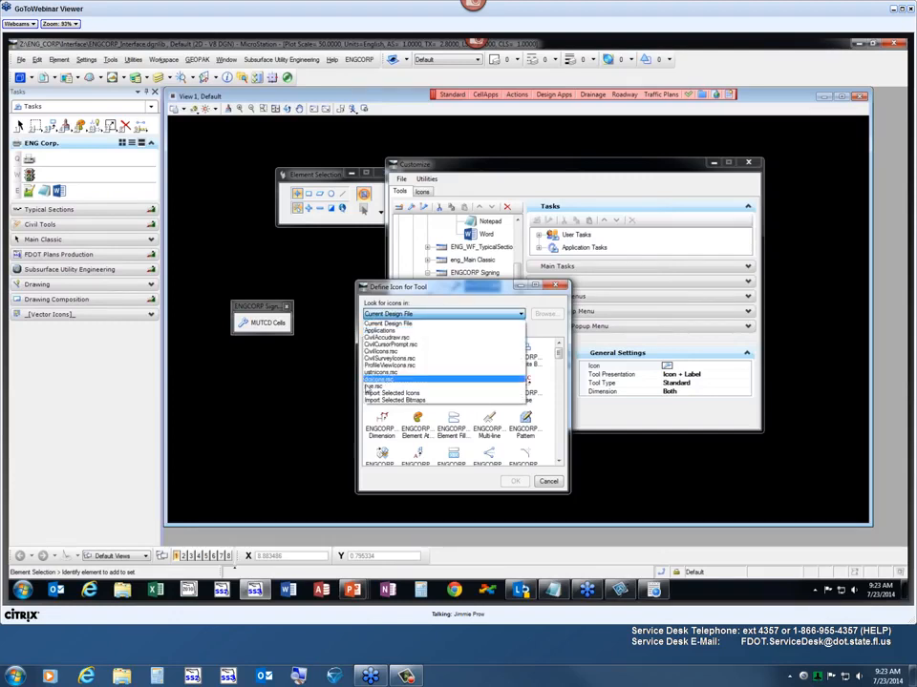
click(402, 331)
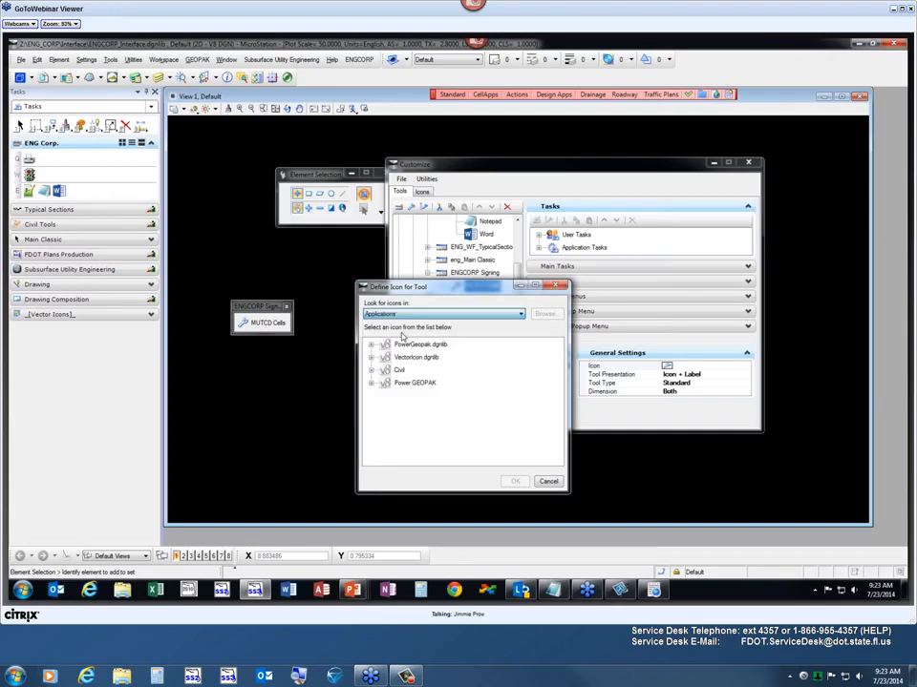
click(372, 383)
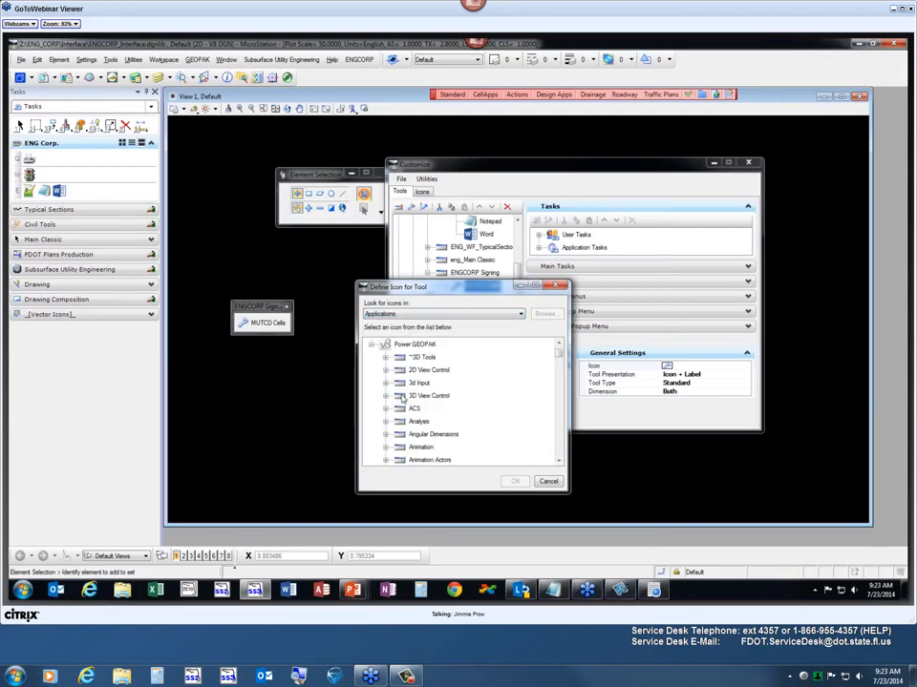
click(385, 370)
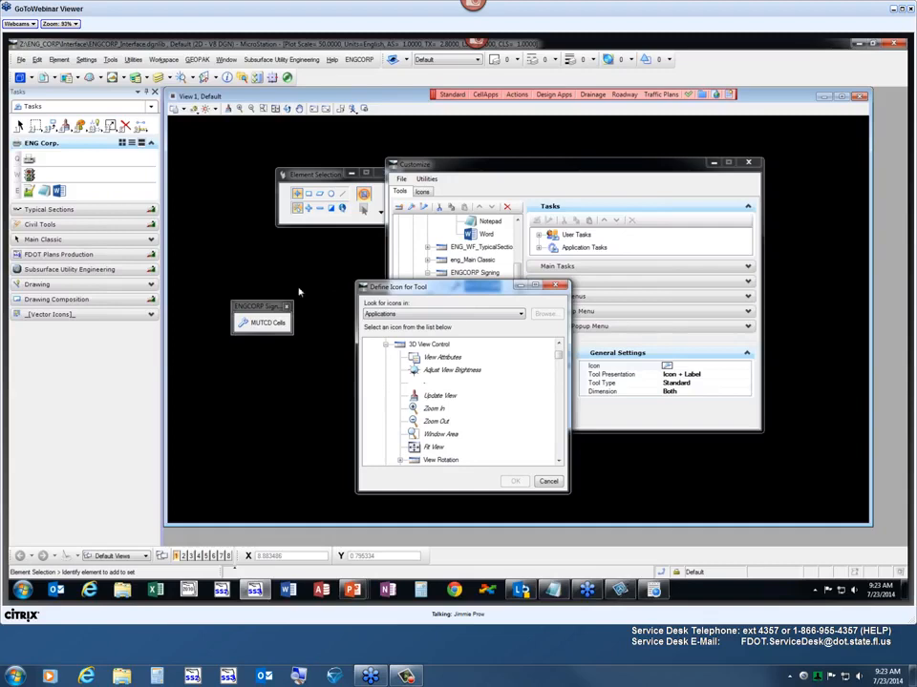
Import large_icons.ico from the Images folder, name it MUTCD, and assign it as the MUTCD Cells tool's icon
click(522, 315)
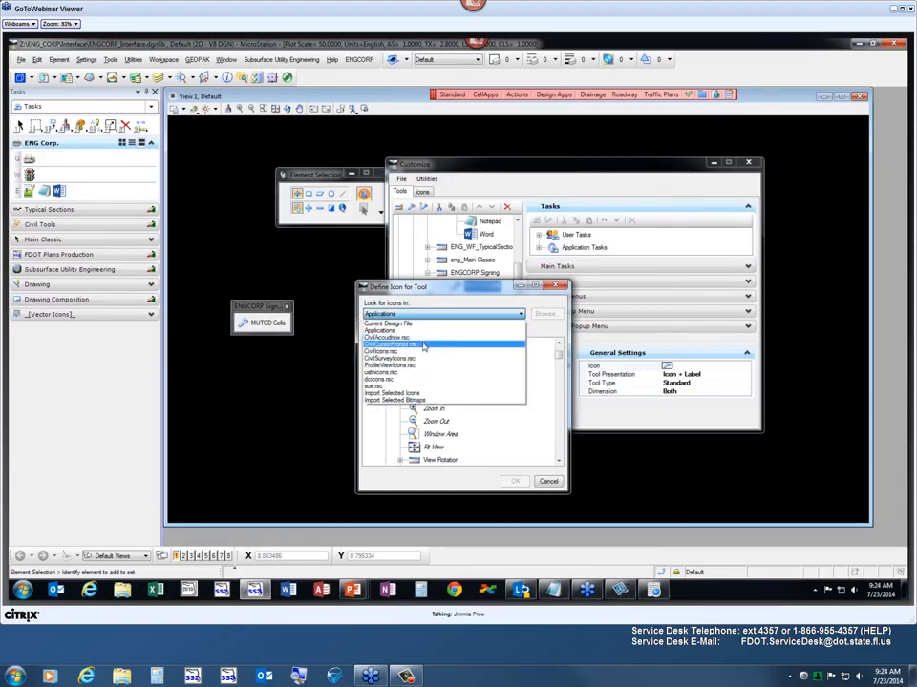
click(391, 393)
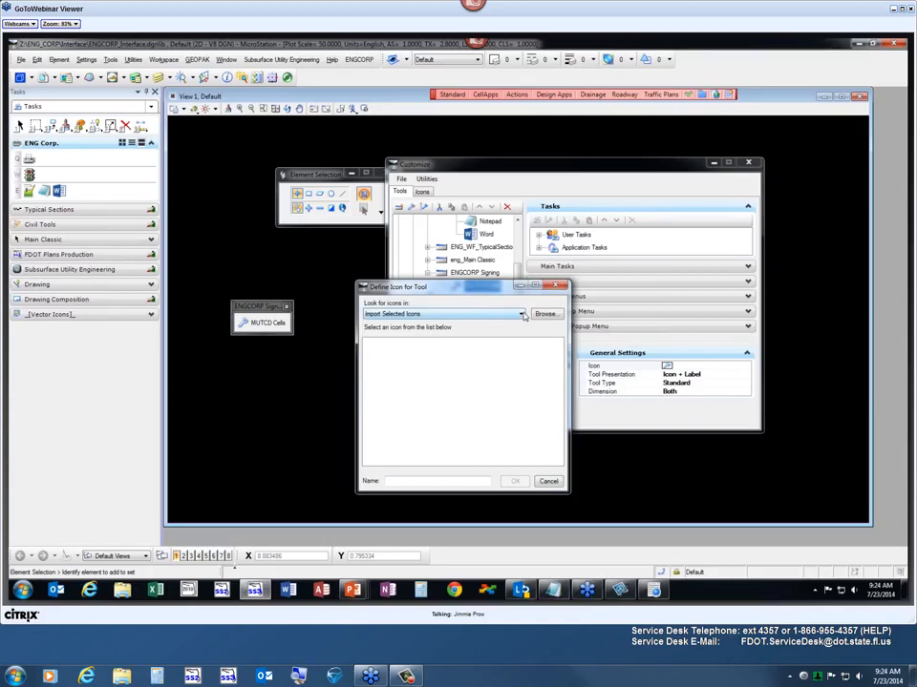
click(544, 315)
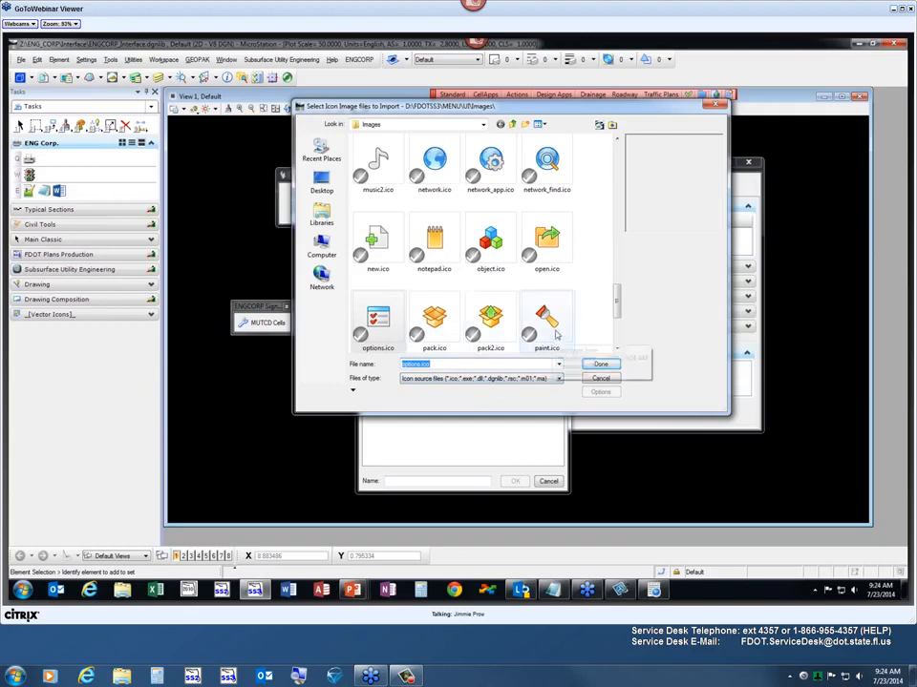
drag(619, 305, 621, 256)
click(438, 271)
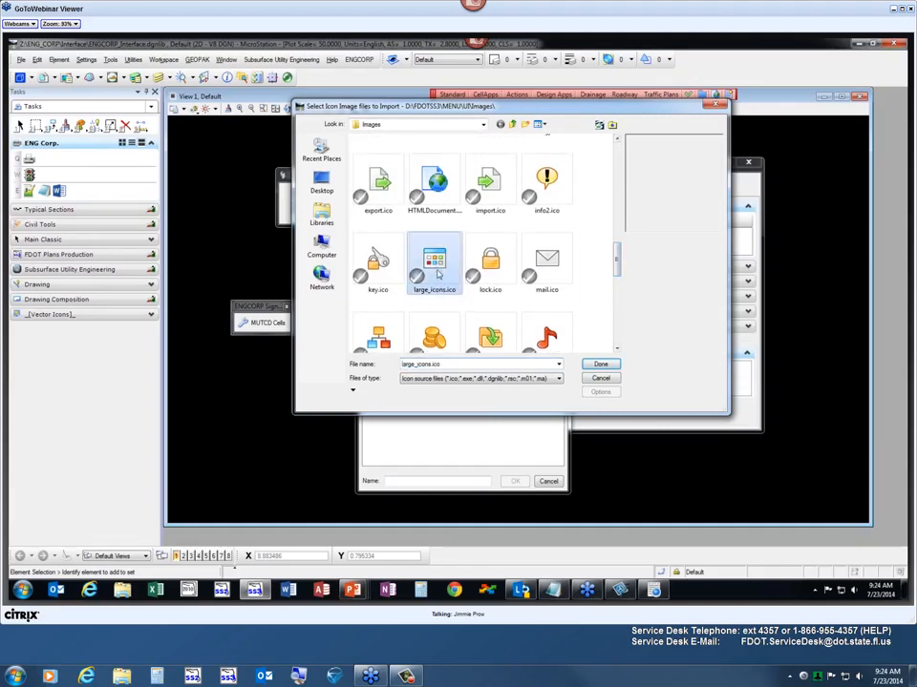
click(601, 364)
click(381, 349)
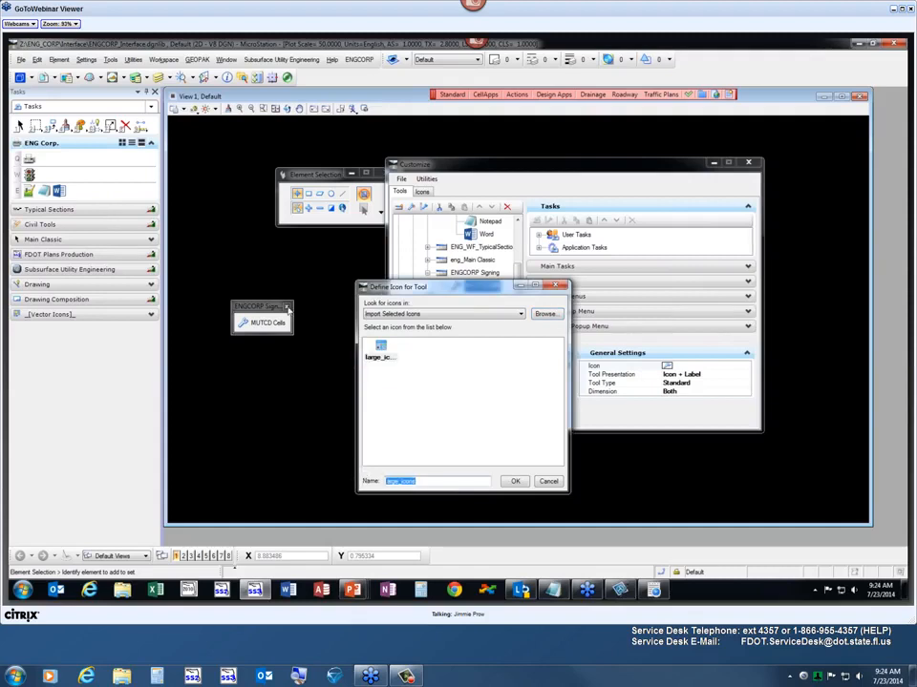
text(MUTCD)
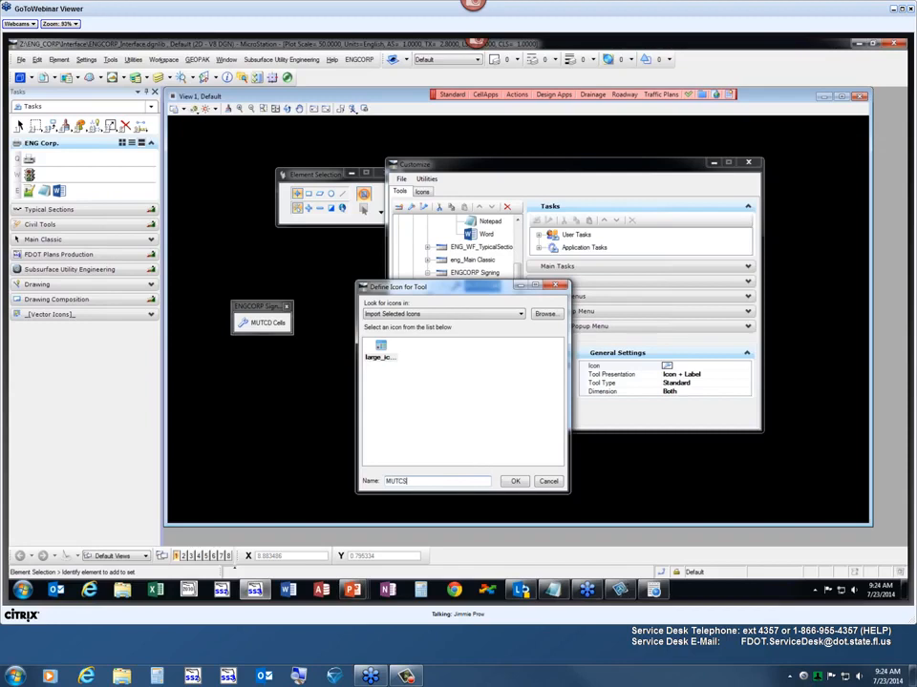
click(515, 481)
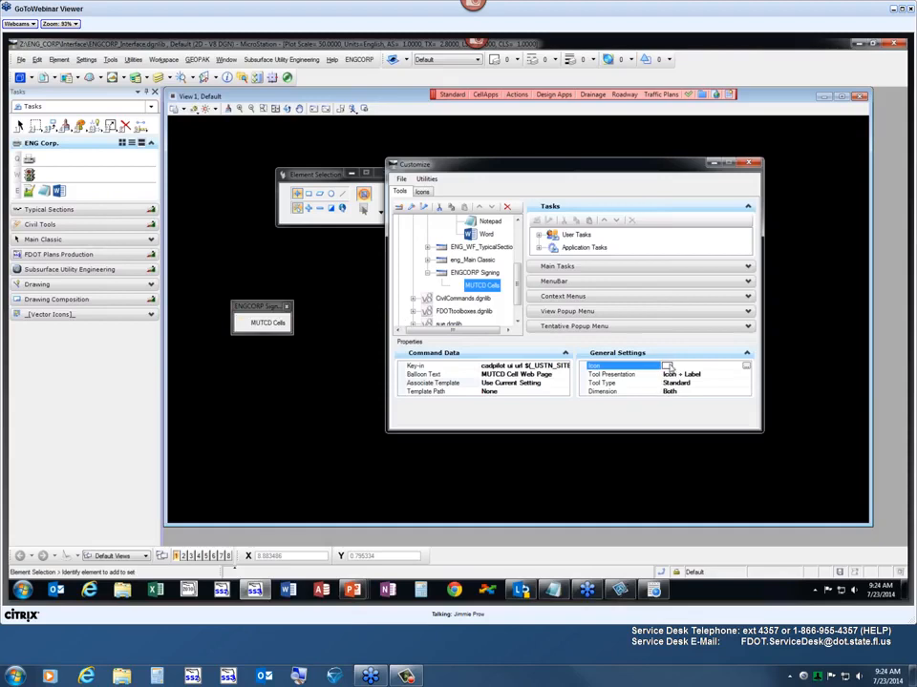
Try to import HTMLDocument.ico from the Images folder as the MUTCD Cells tool's icon
click(668, 367)
click(480, 308)
click(409, 399)
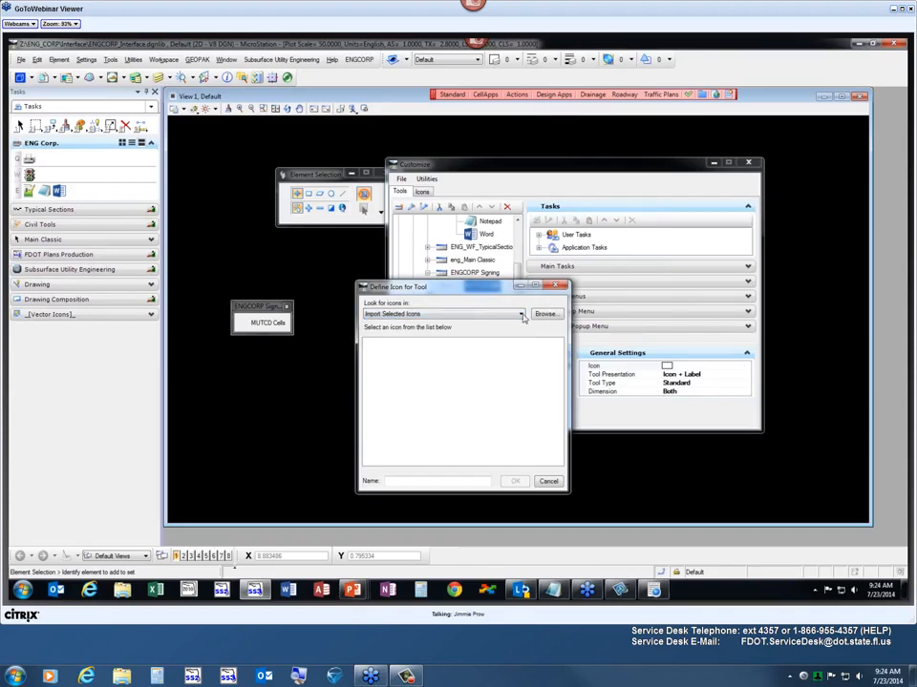
click(523, 319)
click(442, 398)
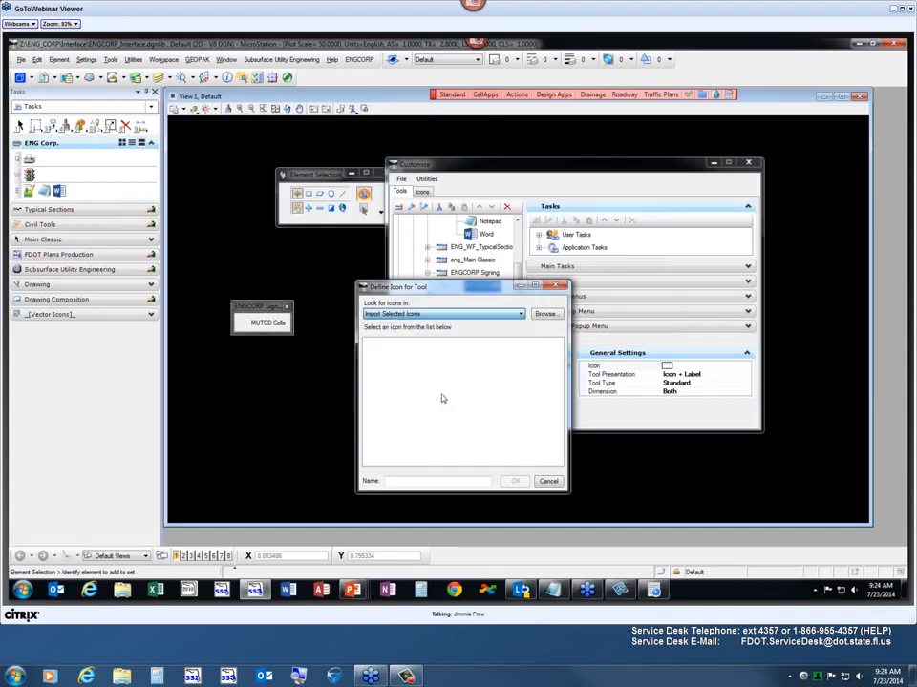
click(545, 313)
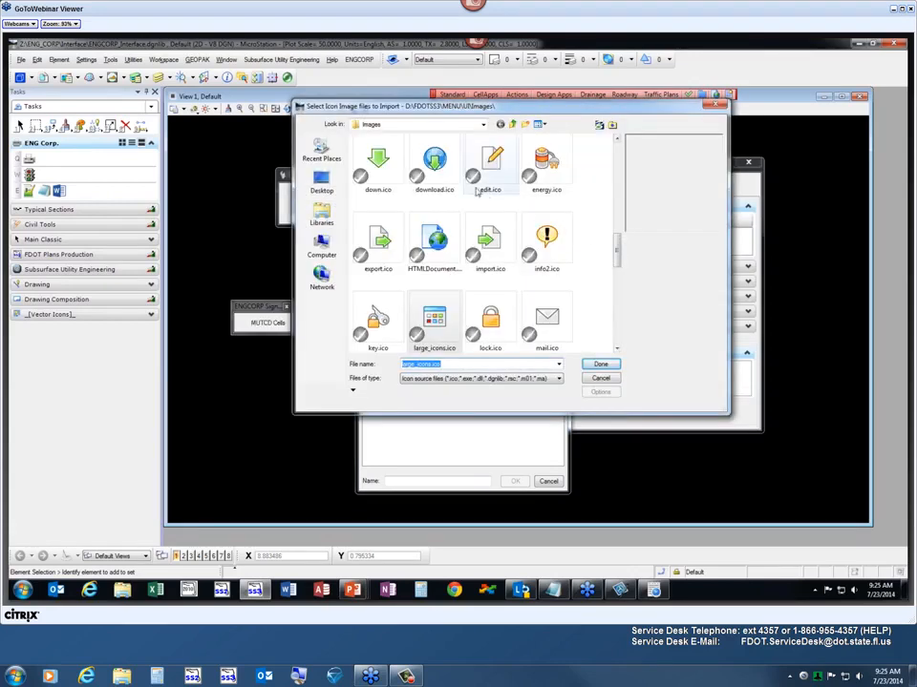
click(434, 235)
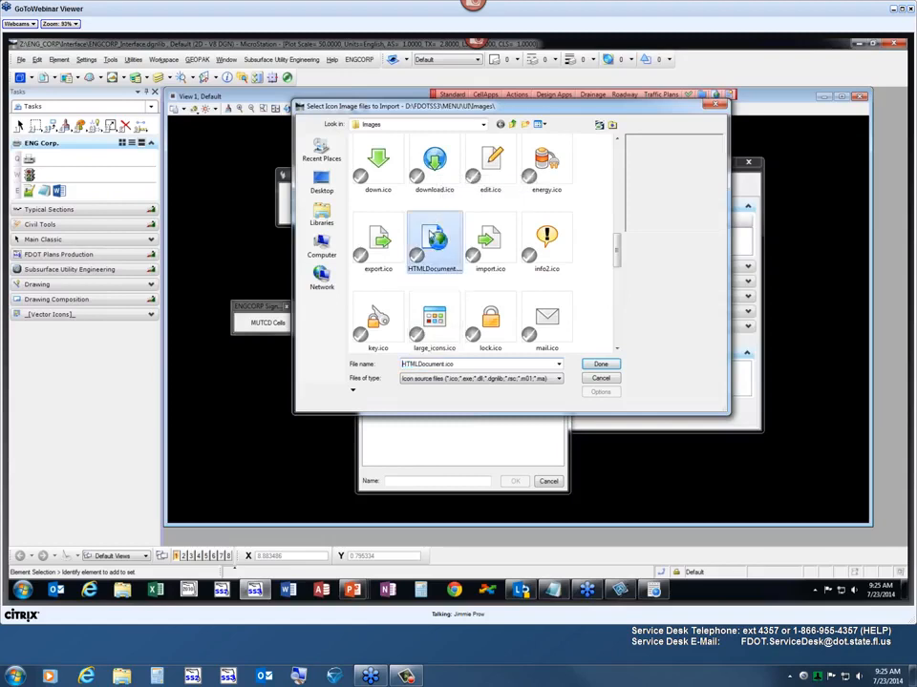
double_click(434, 235)
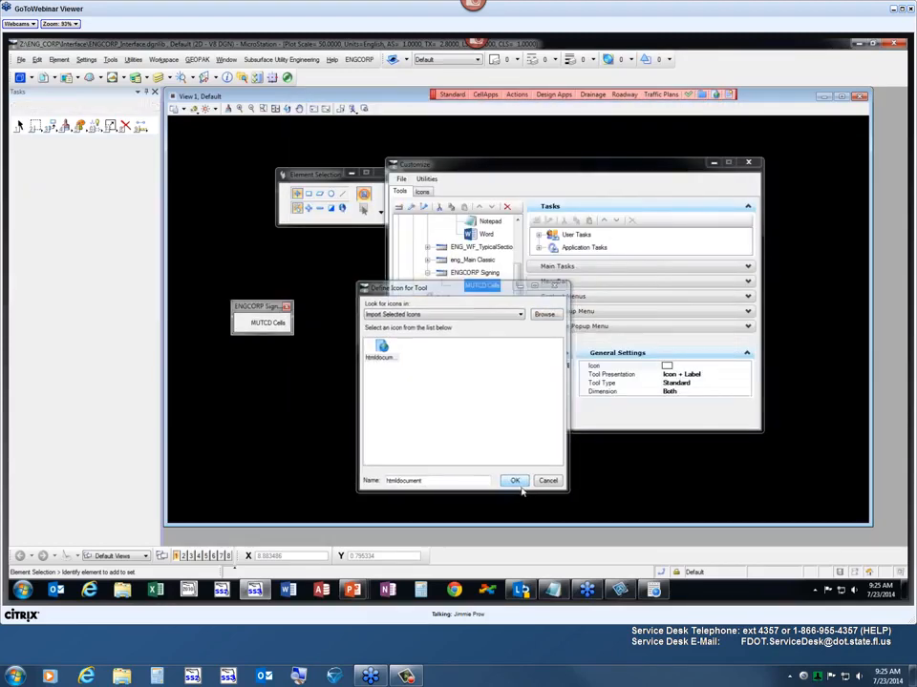
click(514, 481)
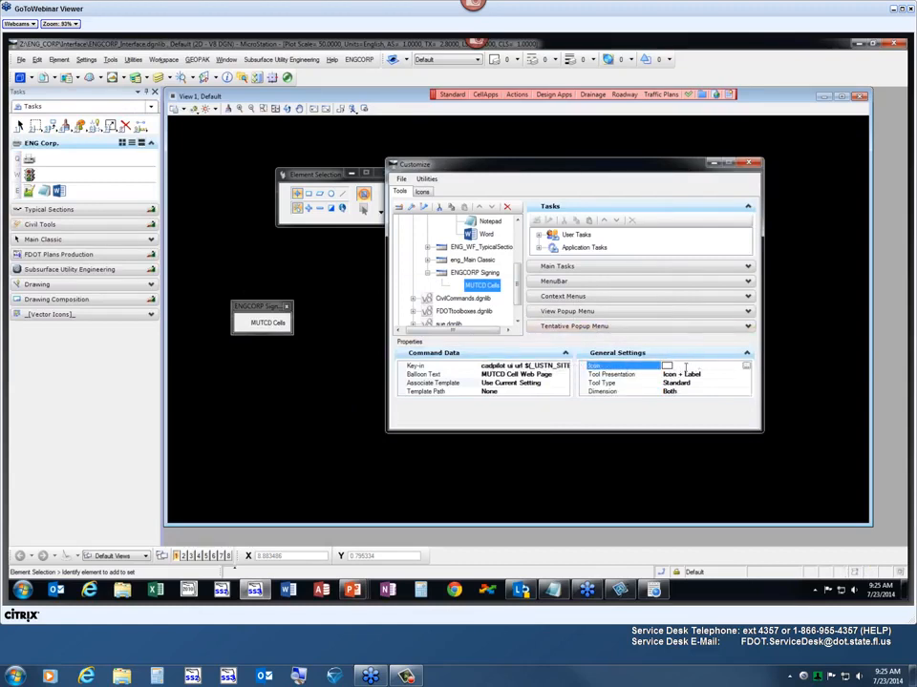
Assign the New Design Model application icon from Extra Tools in PowerGeopak.dgnlib to the MUTCD Cells tool
click(747, 372)
click(518, 314)
click(401, 324)
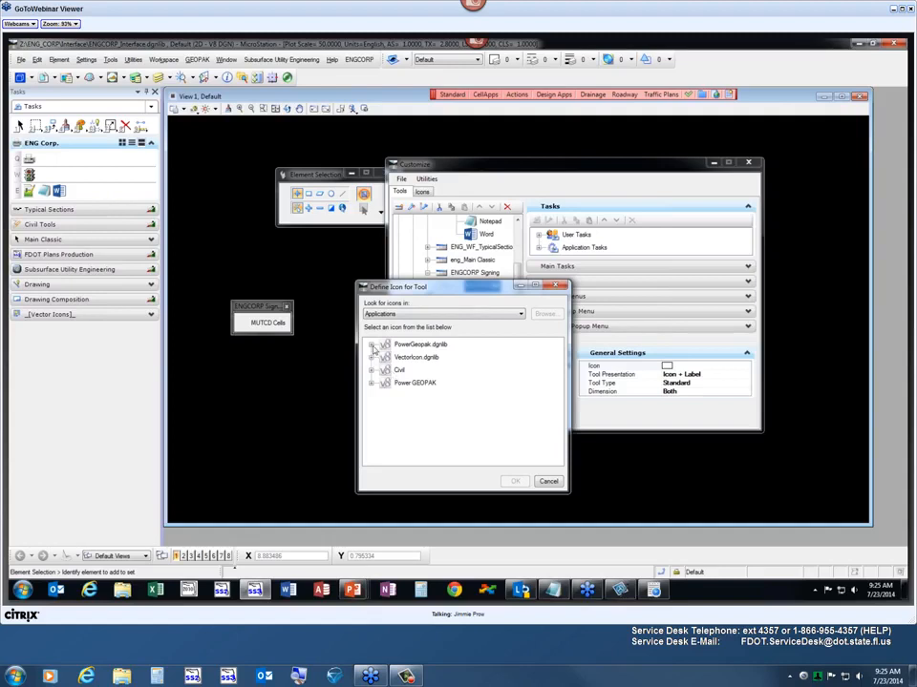
click(372, 345)
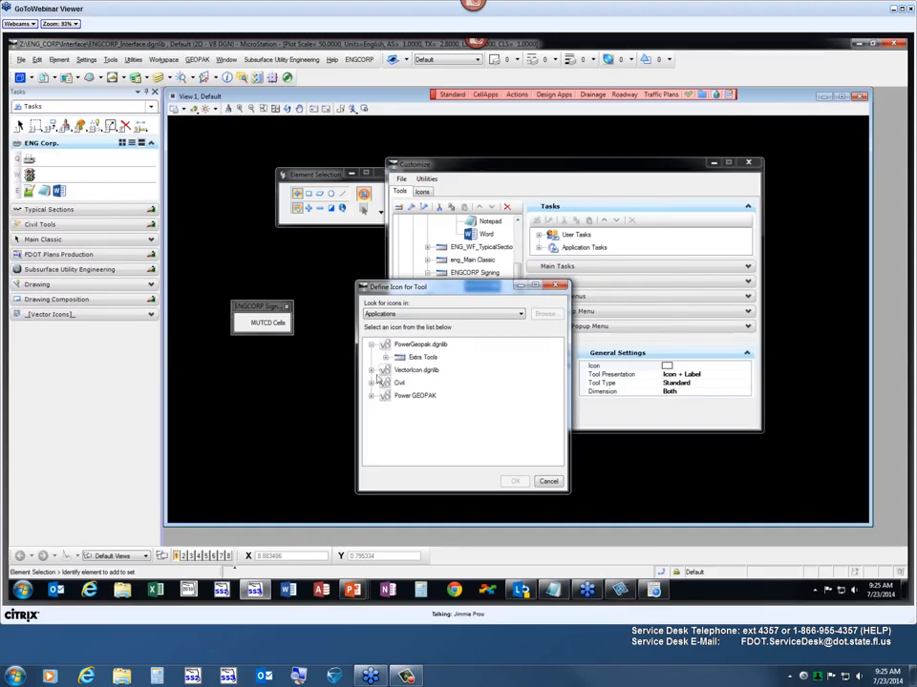
click(385, 358)
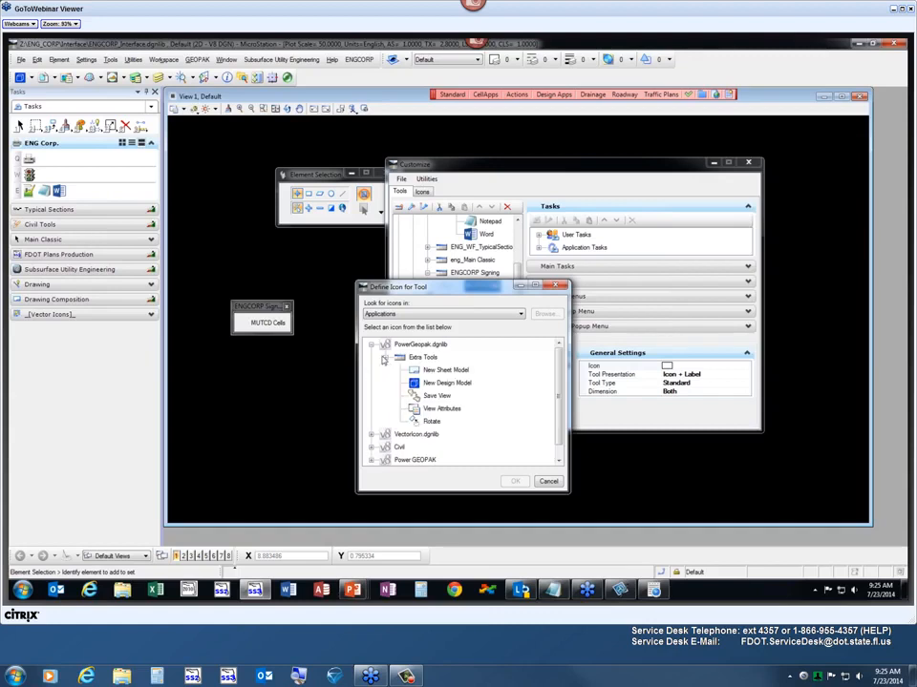
click(435, 382)
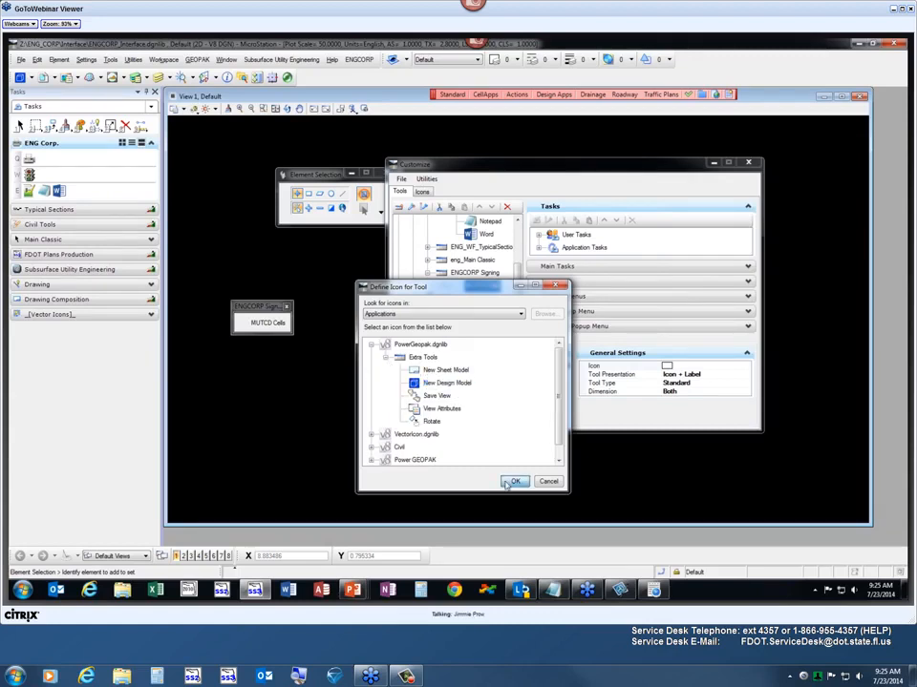
click(514, 481)
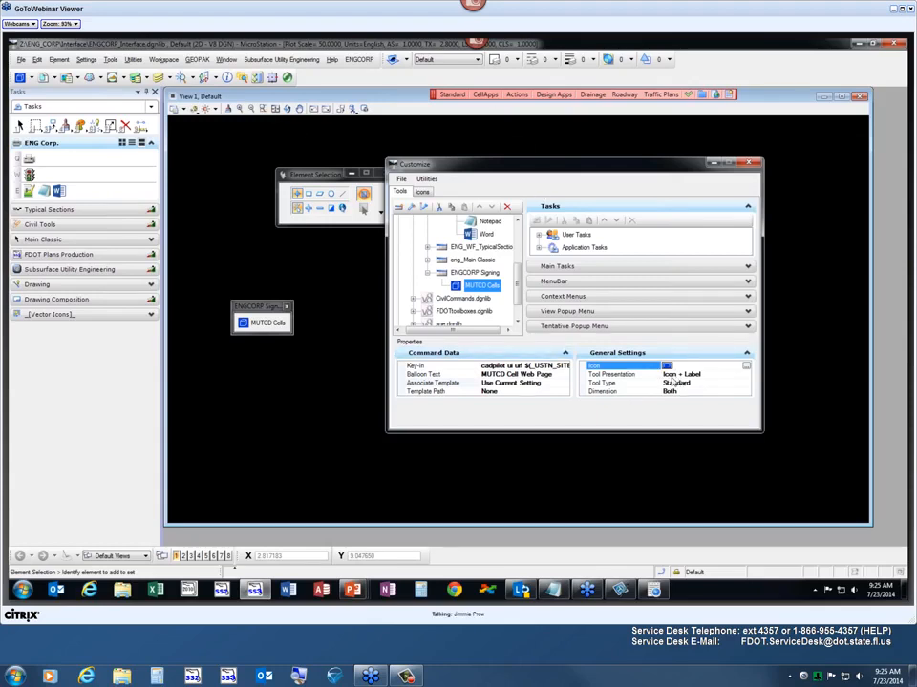
Try the Icon Only and Label Only presentations for the MUTCD Cells tool, and set it back to Icon + Label
click(741, 375)
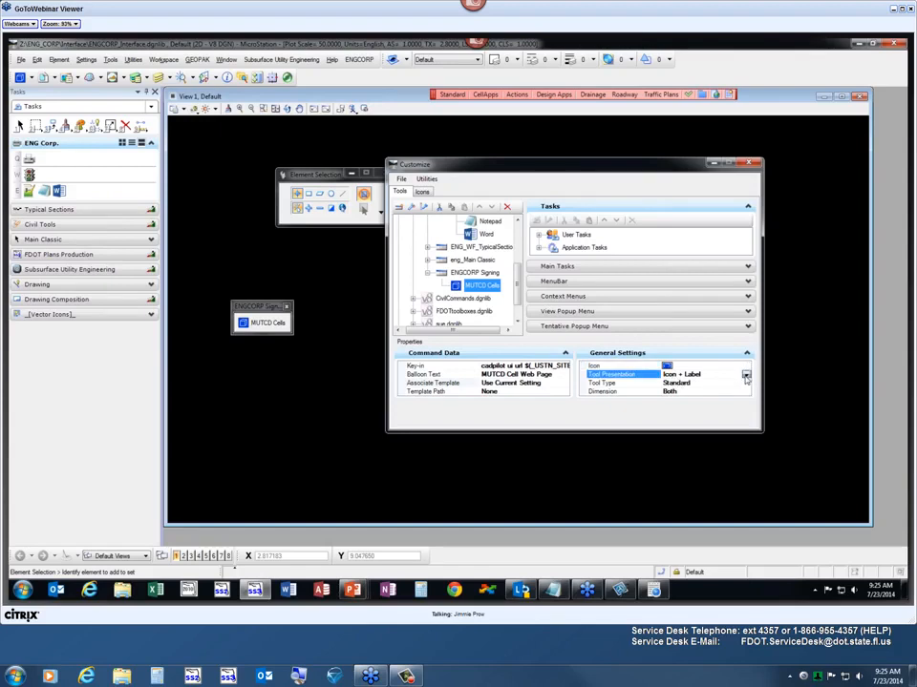
click(746, 375)
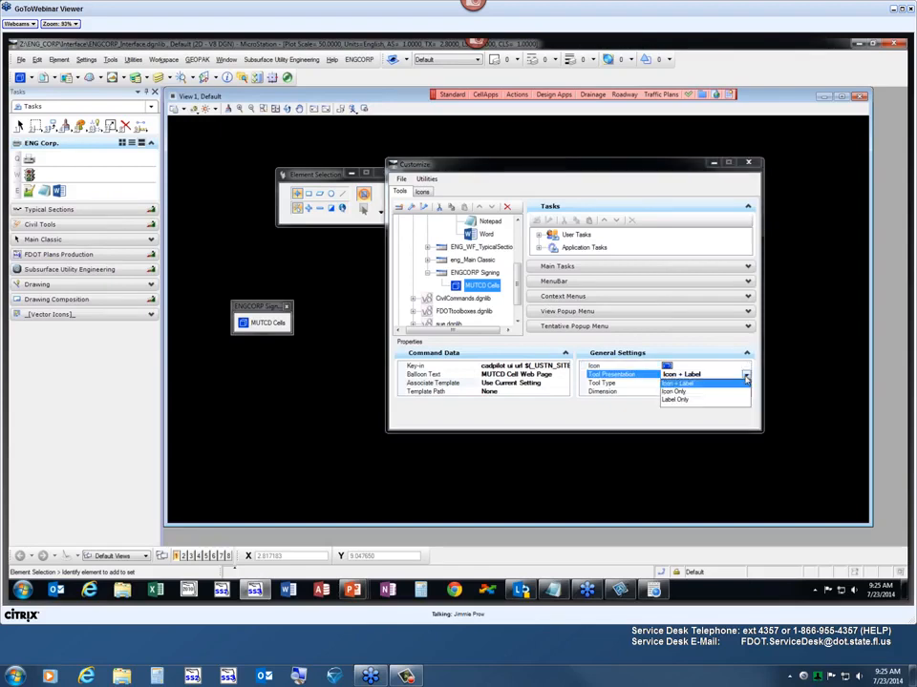
click(696, 392)
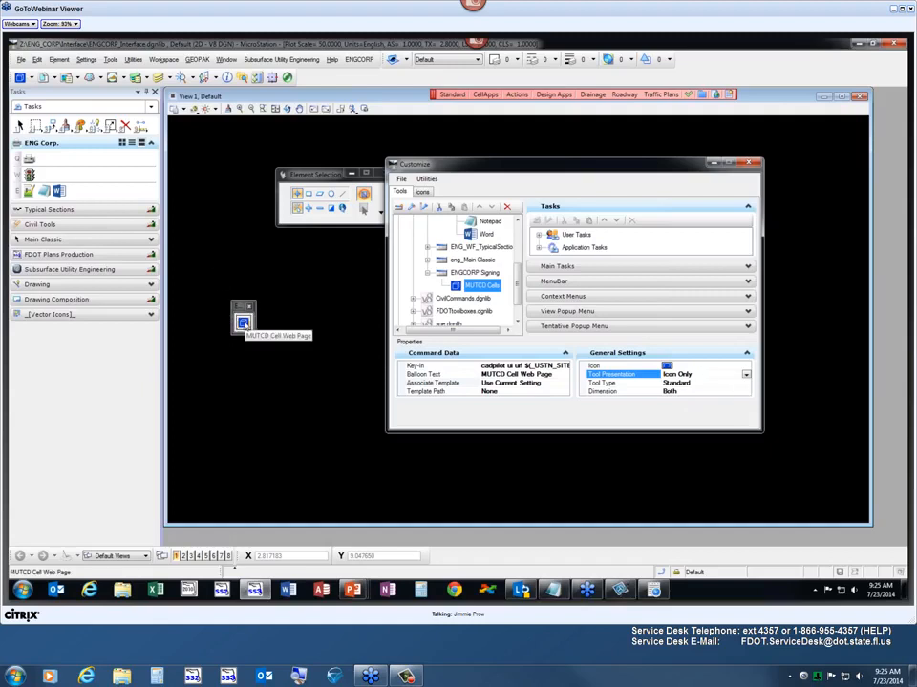
click(746, 375)
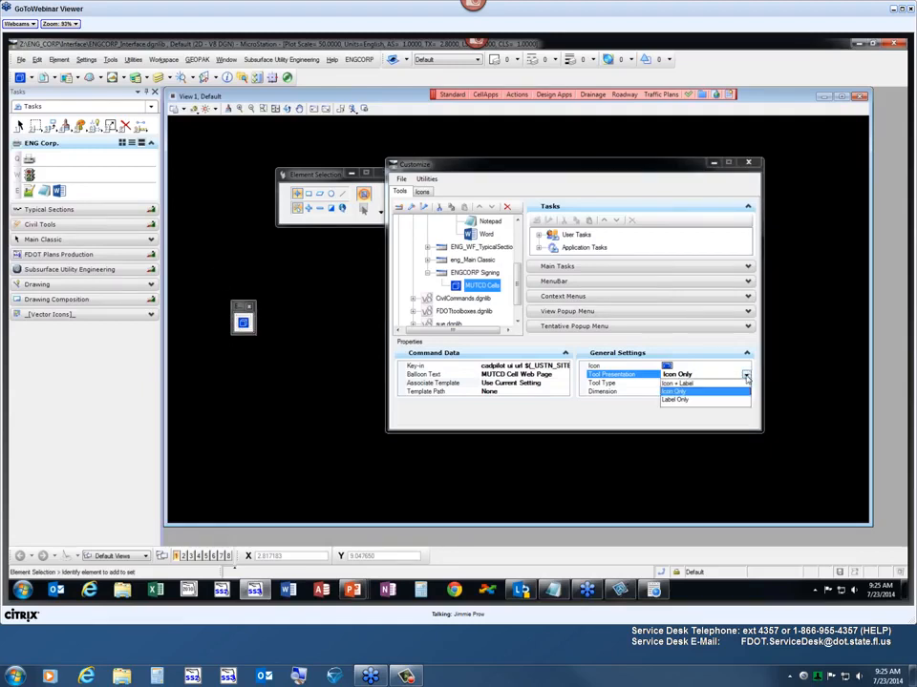
click(704, 401)
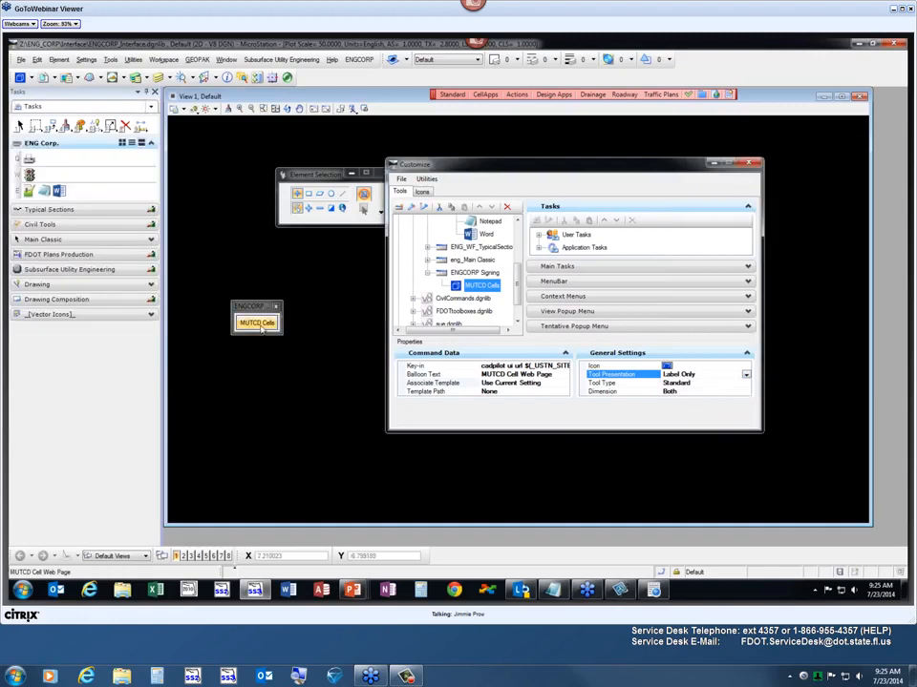
click(746, 376)
click(709, 383)
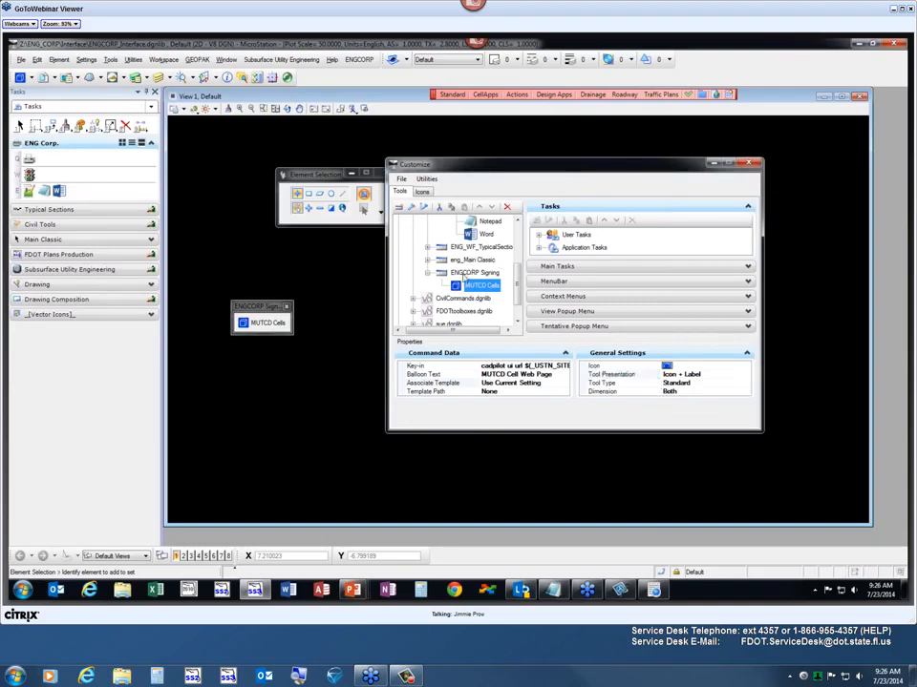
Add a nested tool box named Signing Tools inside the ENGCORP Signing tool box
click(467, 273)
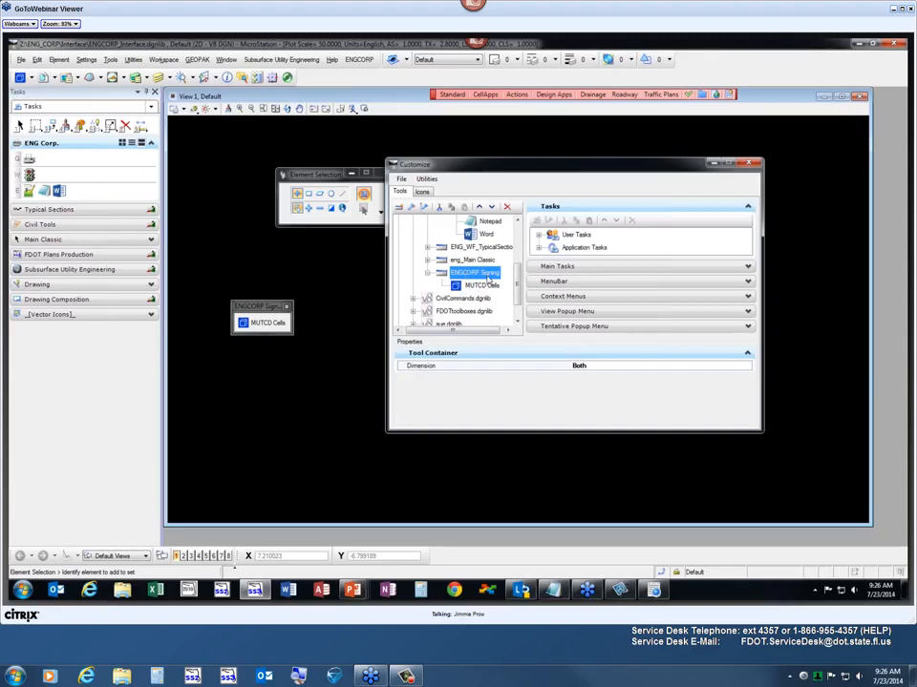
right_click(489, 278)
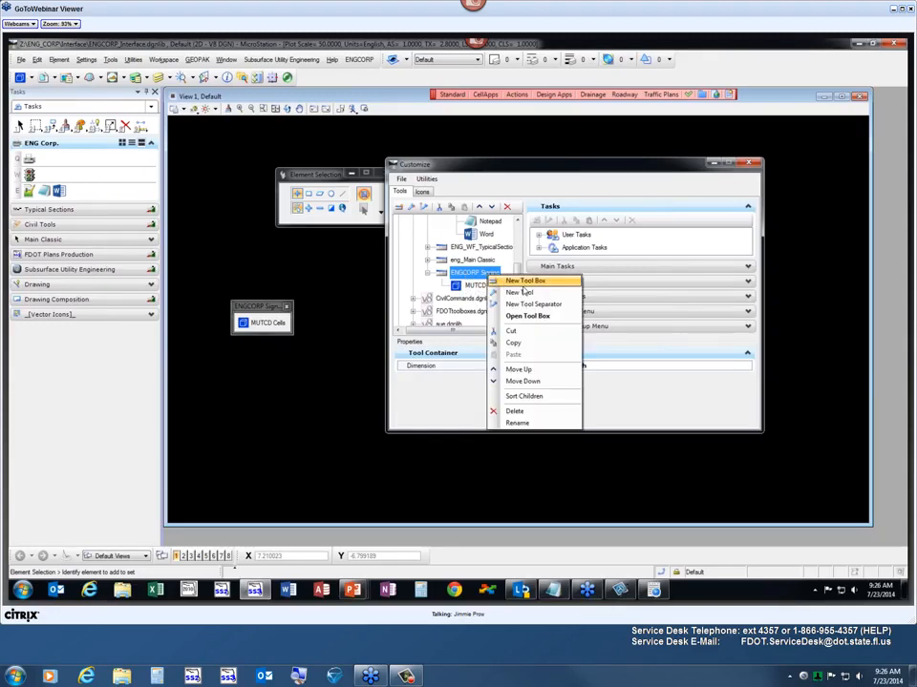
click(526, 283)
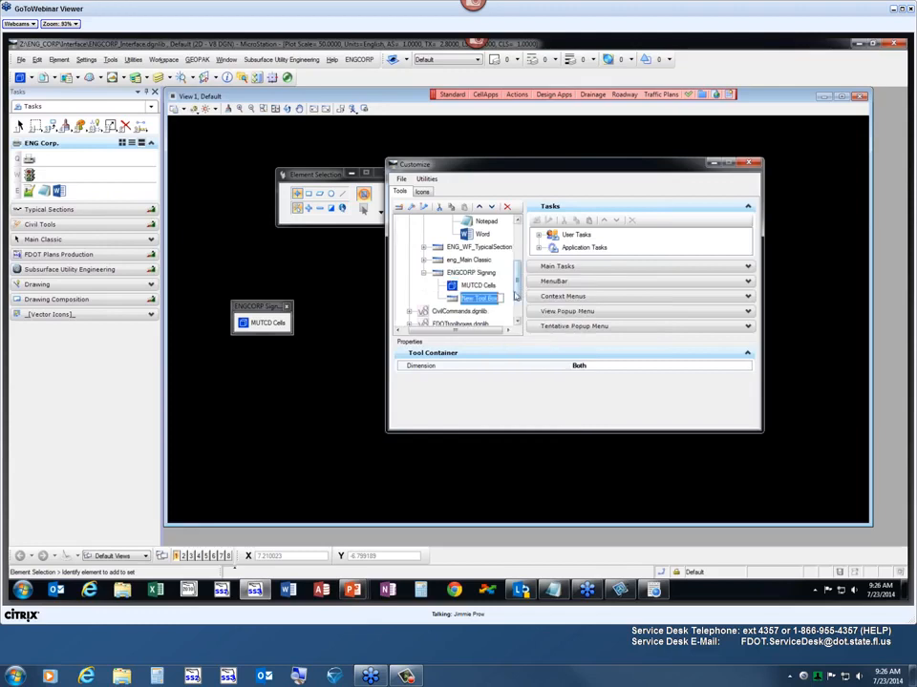
click(498, 300)
drag(503, 299, 472, 299)
text(Sig)
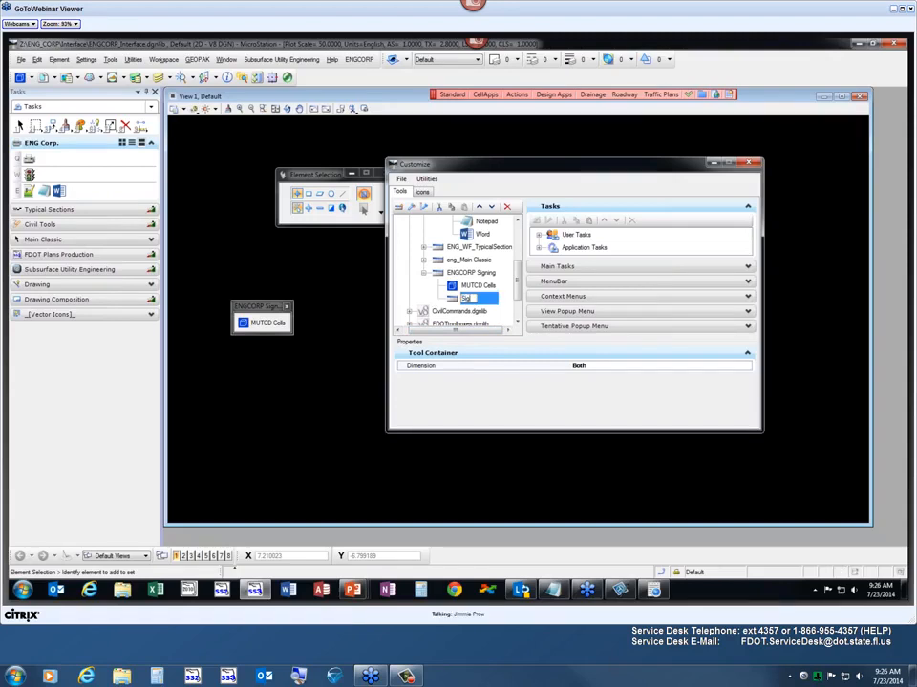
text(ning Tools)
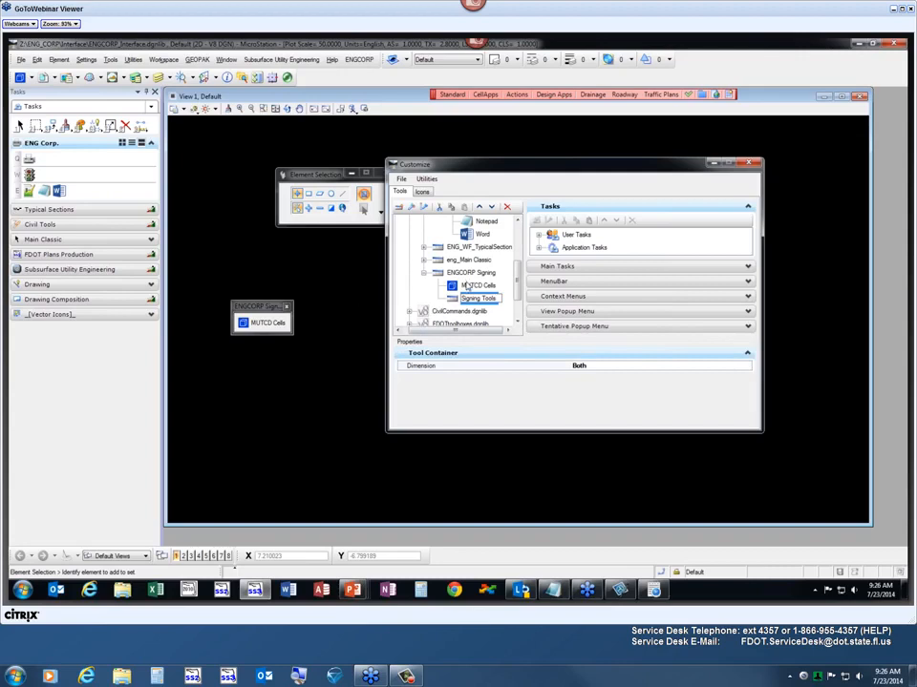
click(466, 285)
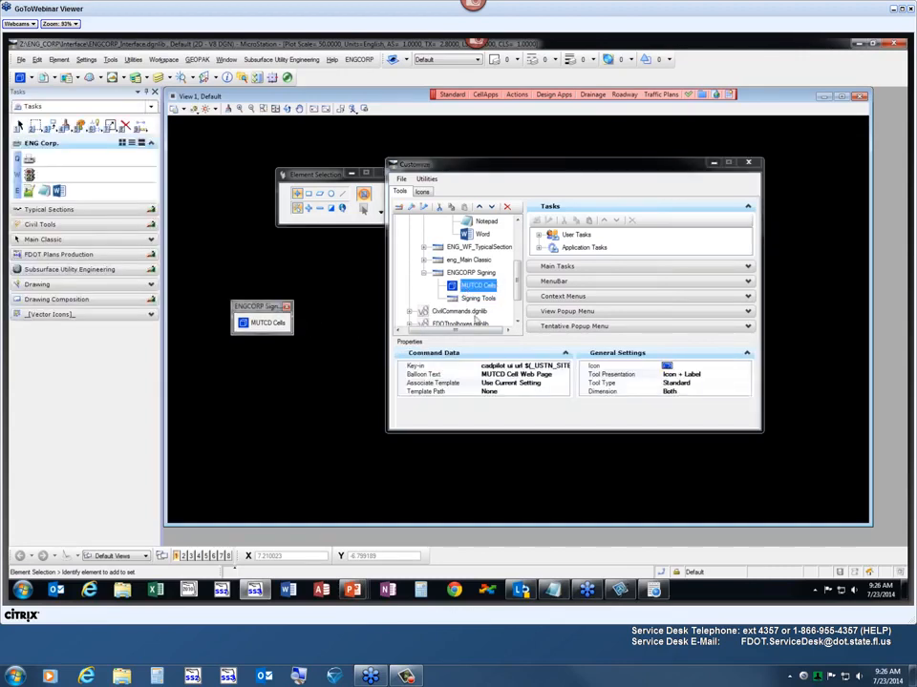
Close the floating ENGCORP Signing tool box
click(476, 298)
click(476, 285)
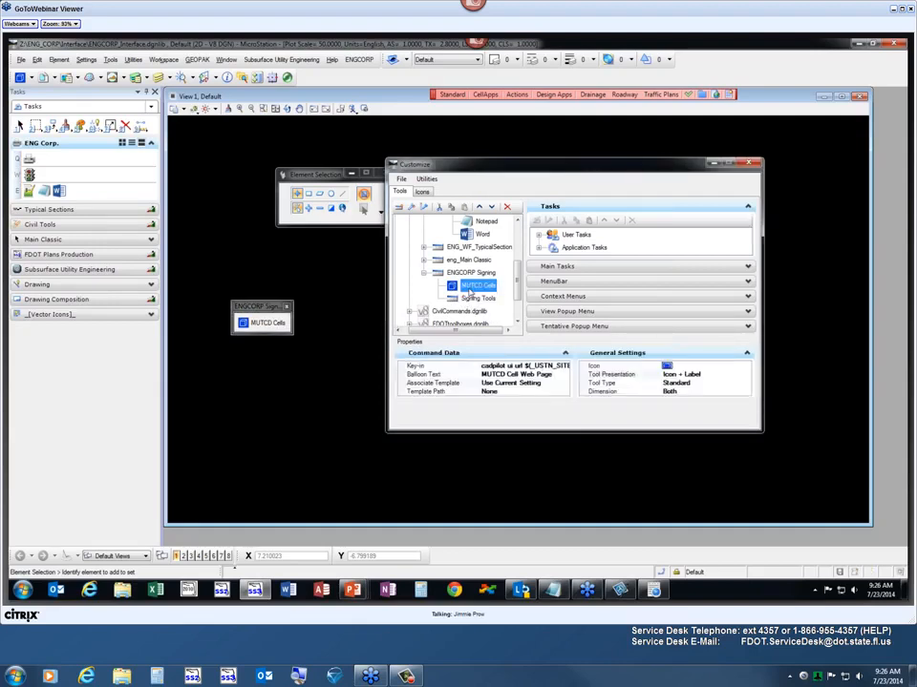
right_click(480, 290)
right_click(449, 260)
click(286, 306)
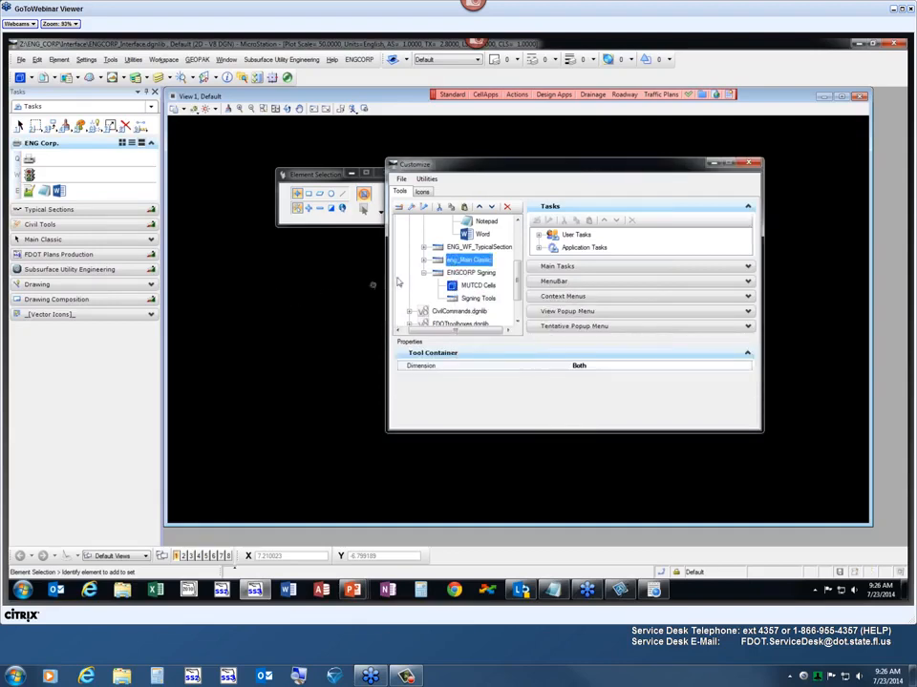
right_click(448, 270)
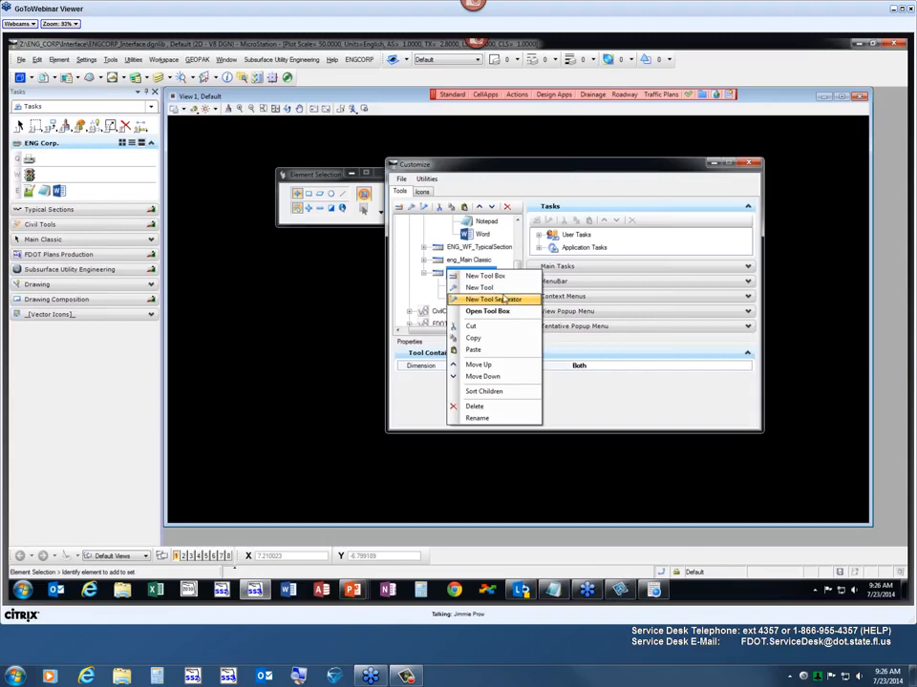
click(440, 299)
Add a new tool named GuideSign to the nested Signing Tools tool box
click(466, 302)
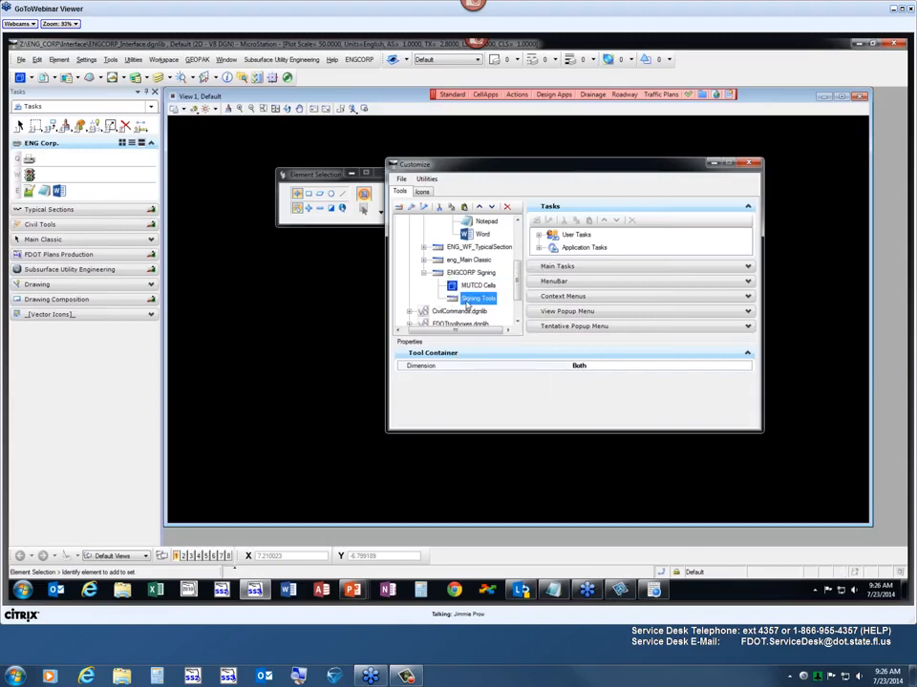
right_click(468, 303)
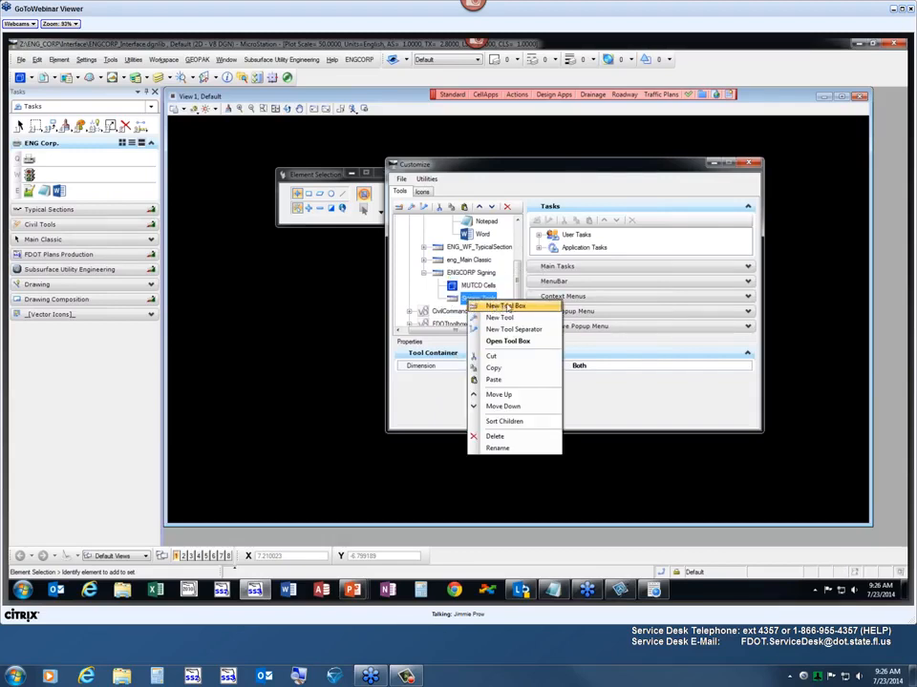
click(507, 319)
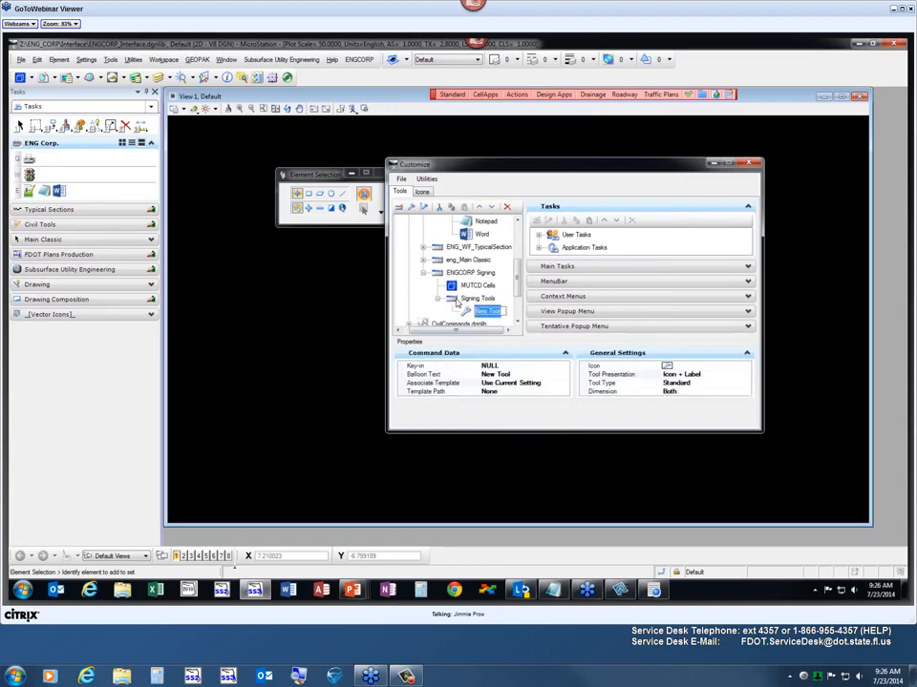
text(GuideSign)
click(482, 365)
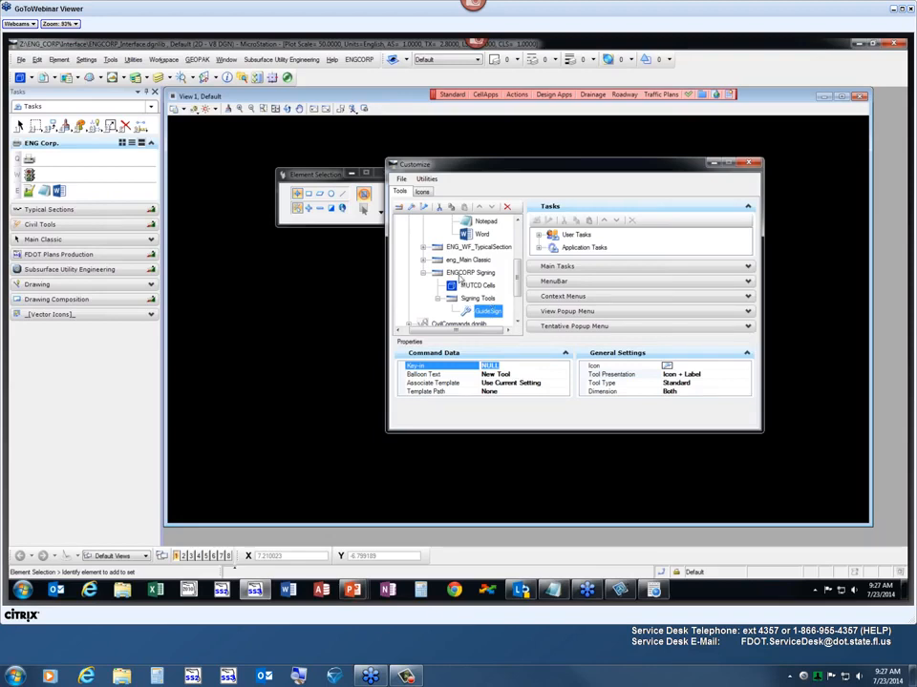
Reopen the ENGCORP Signing tool box and compare its nested Signing Tools list with the Manipulate tools in the task list
click(464, 273)
right_click(461, 274)
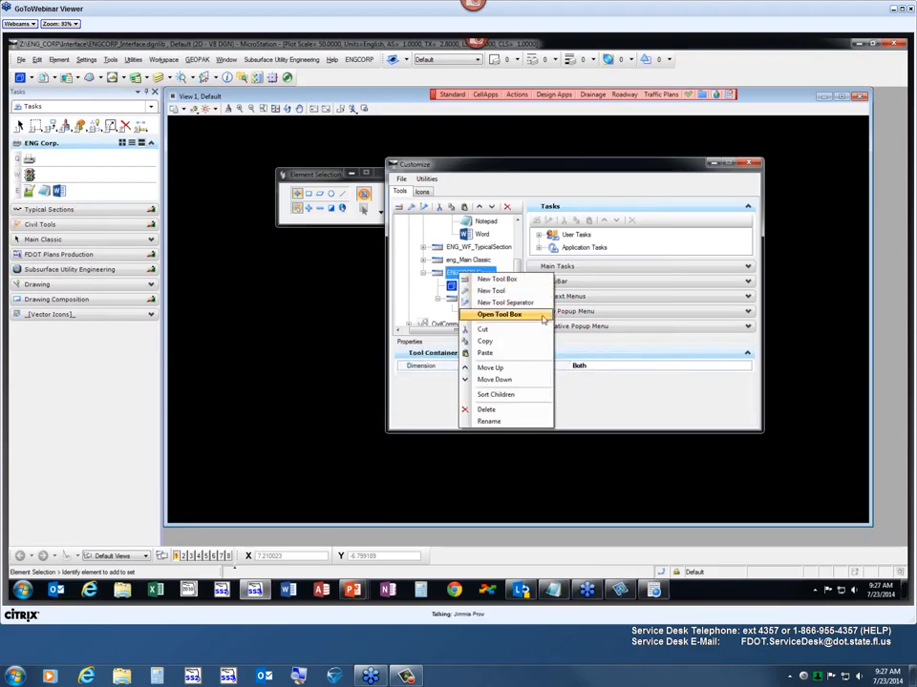
click(499, 314)
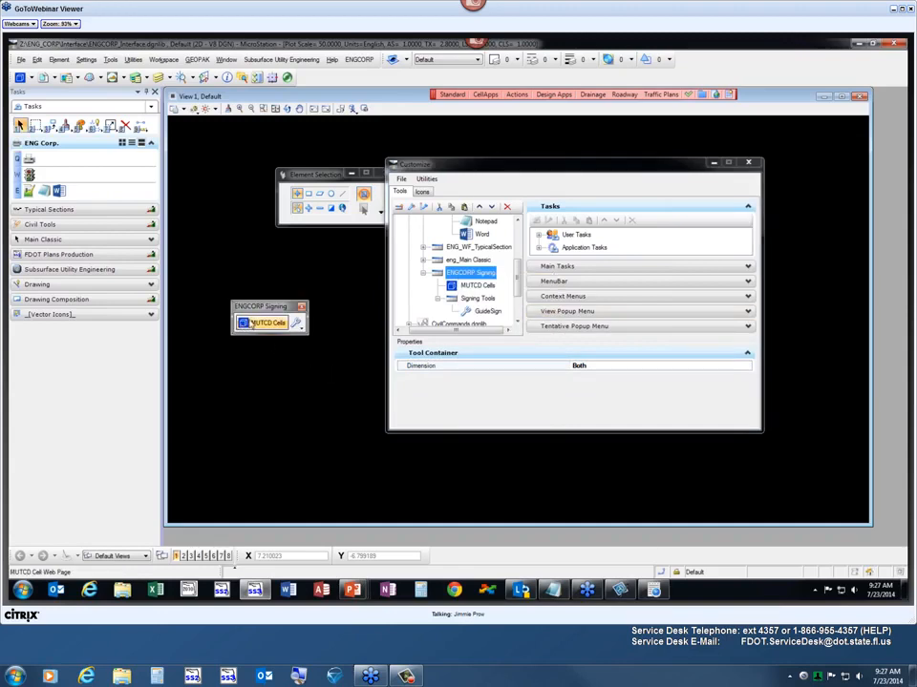
click(297, 324)
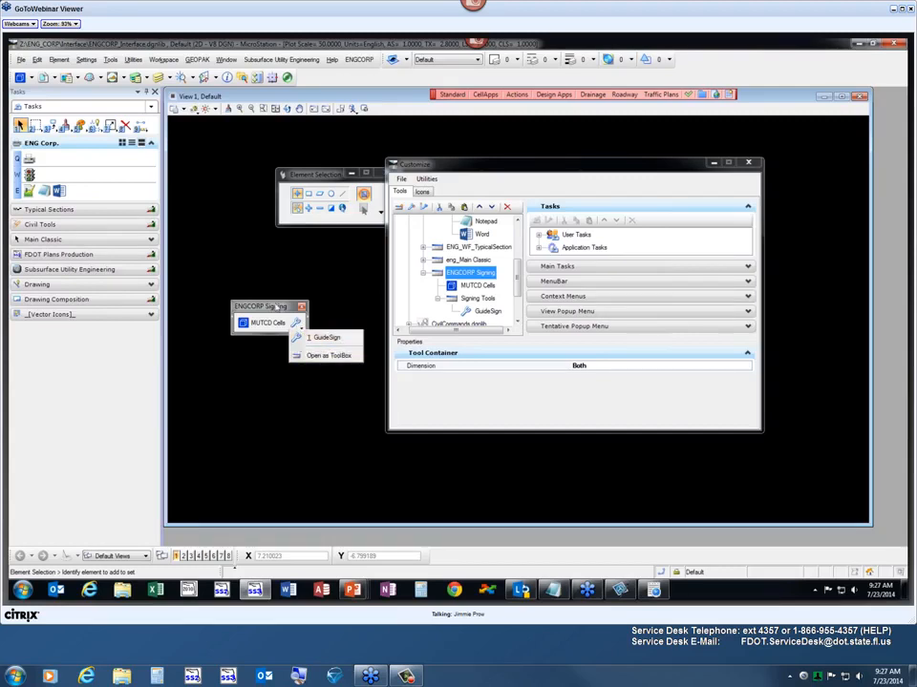
click(204, 210)
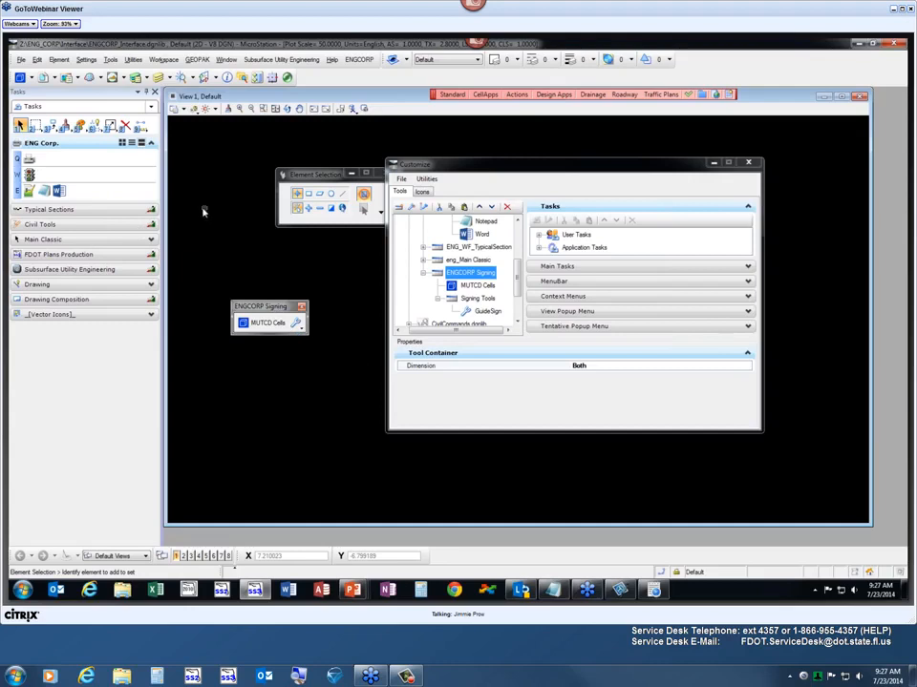
click(52, 127)
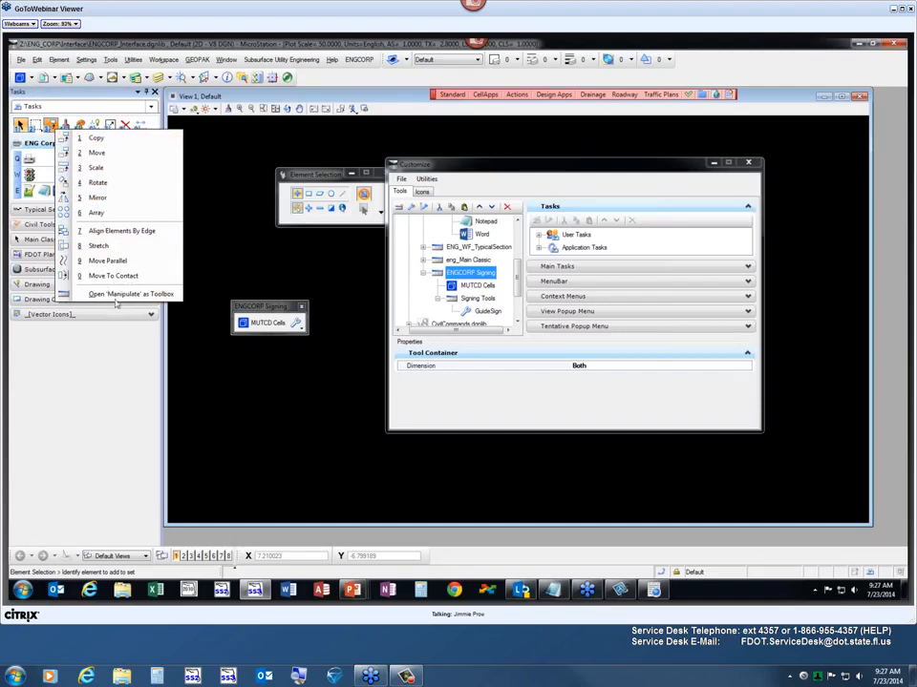
Activate Copy from the Manipulate tools and view the options for opening the Main task group as a toolbox
click(95, 138)
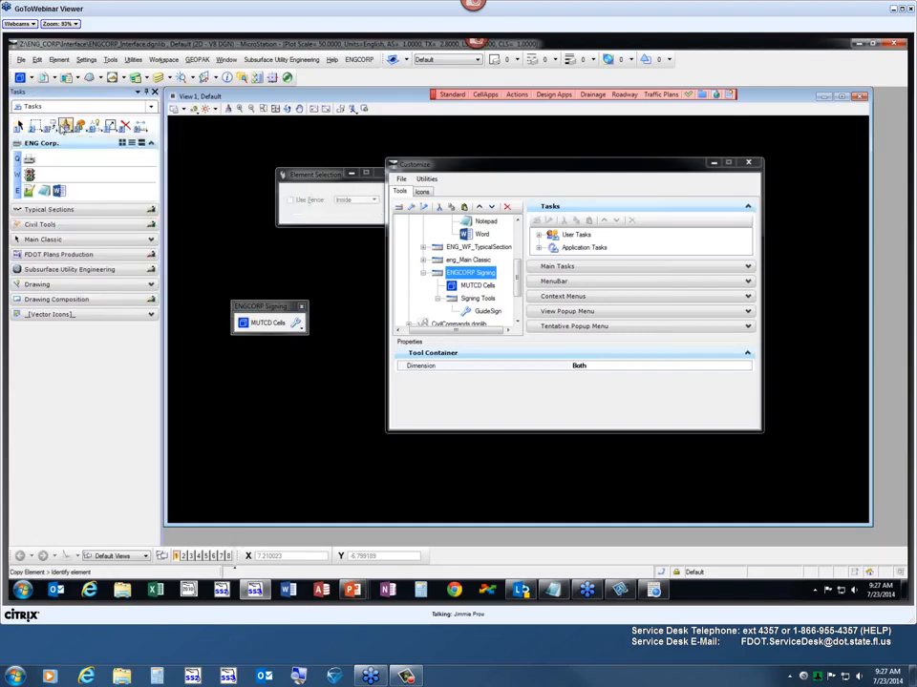
right_click(13, 92)
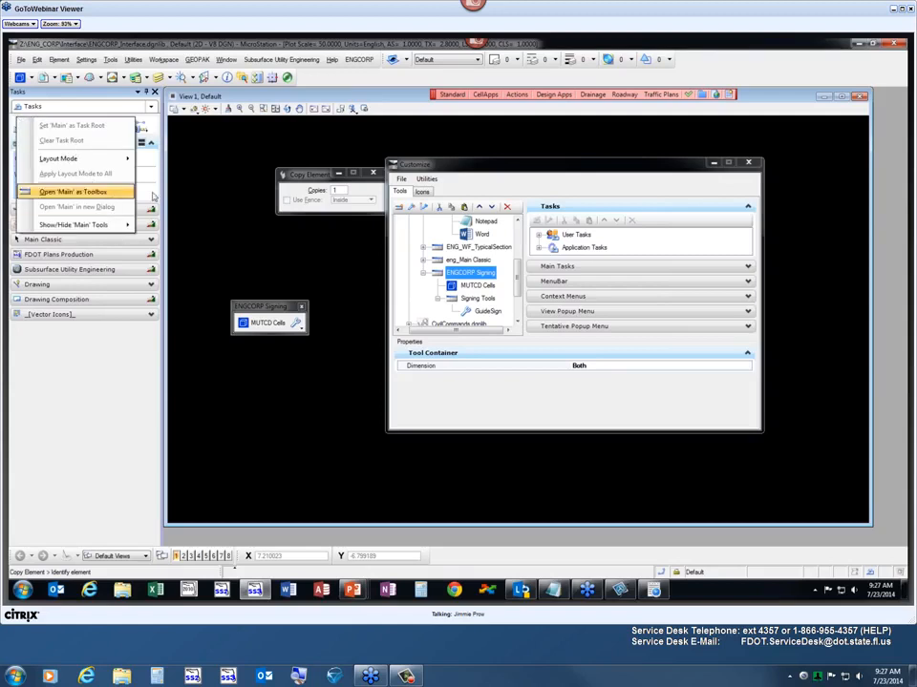
click(255, 352)
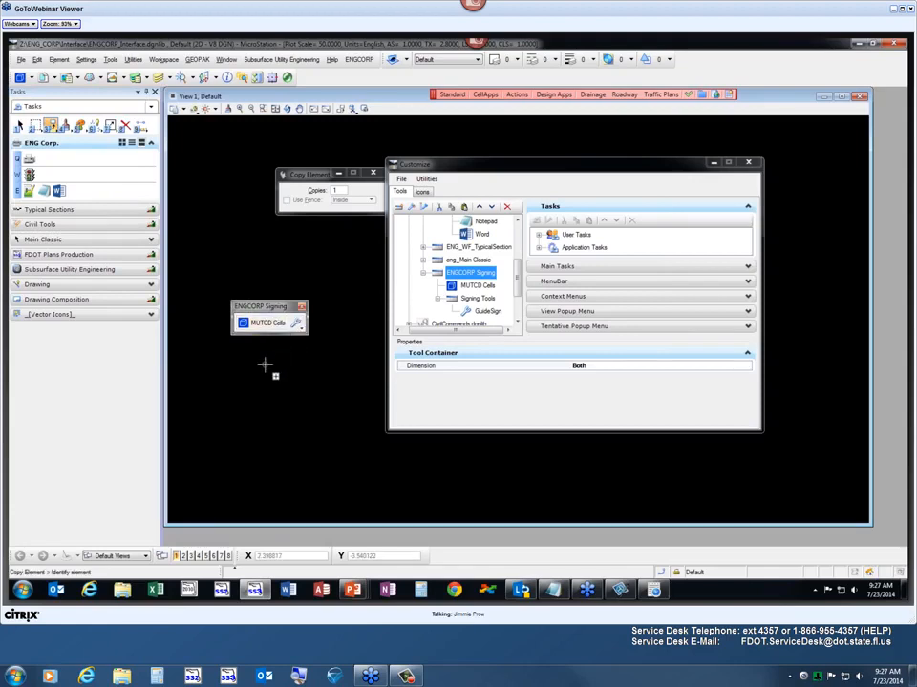
drag(570, 171, 599, 138)
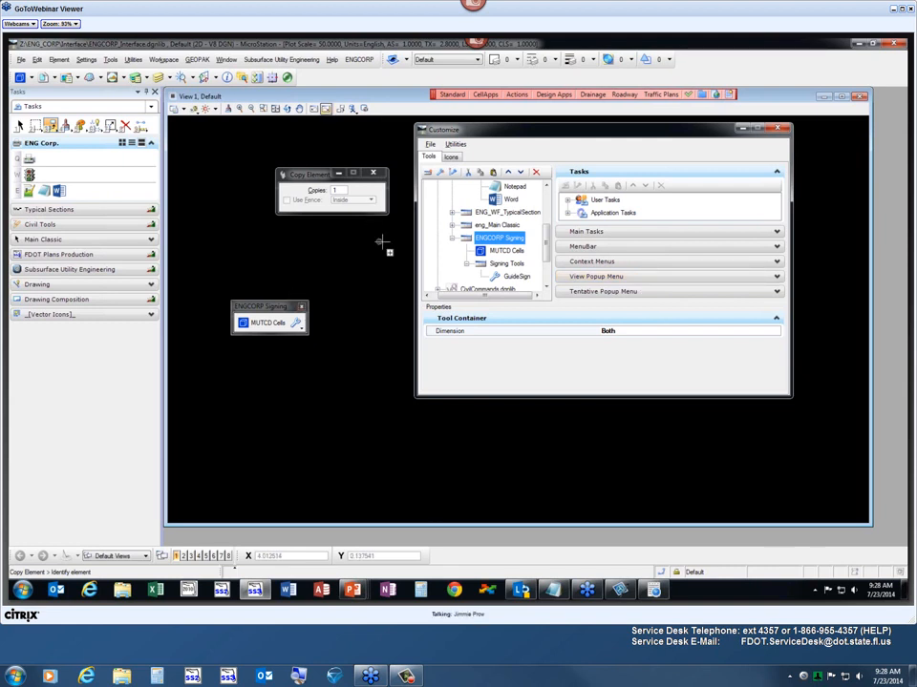
Switch to the PowerPoint slide show and advance to the MenuBar slide
key(alt+Tab)
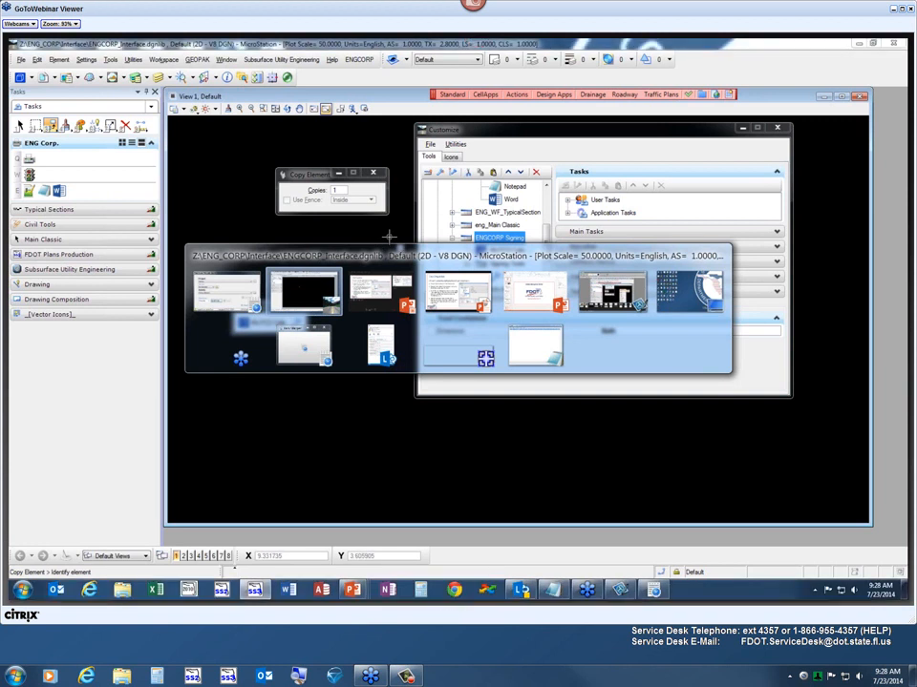
key(Tab)
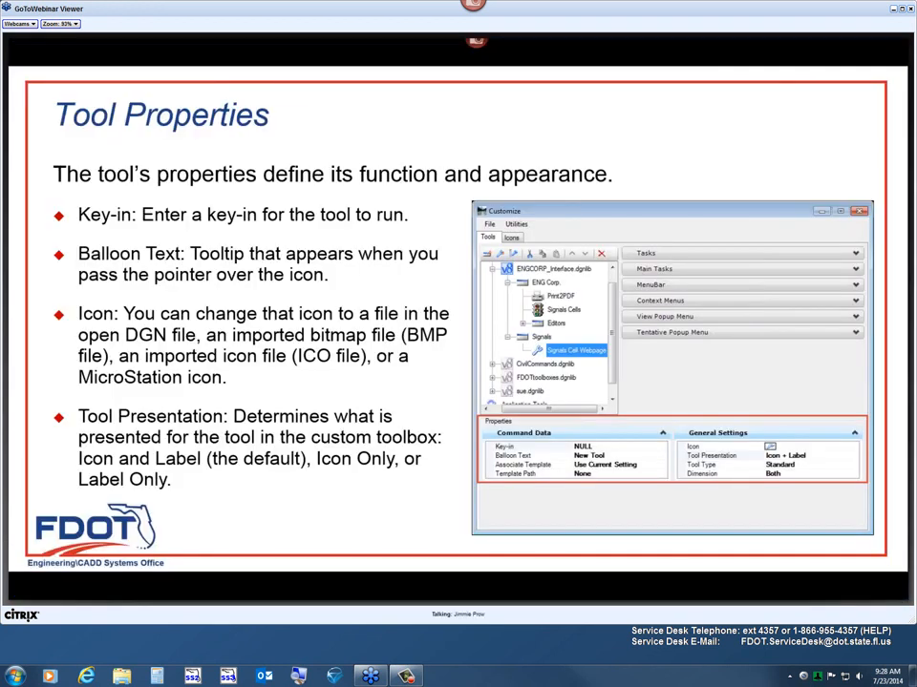
click(220, 319)
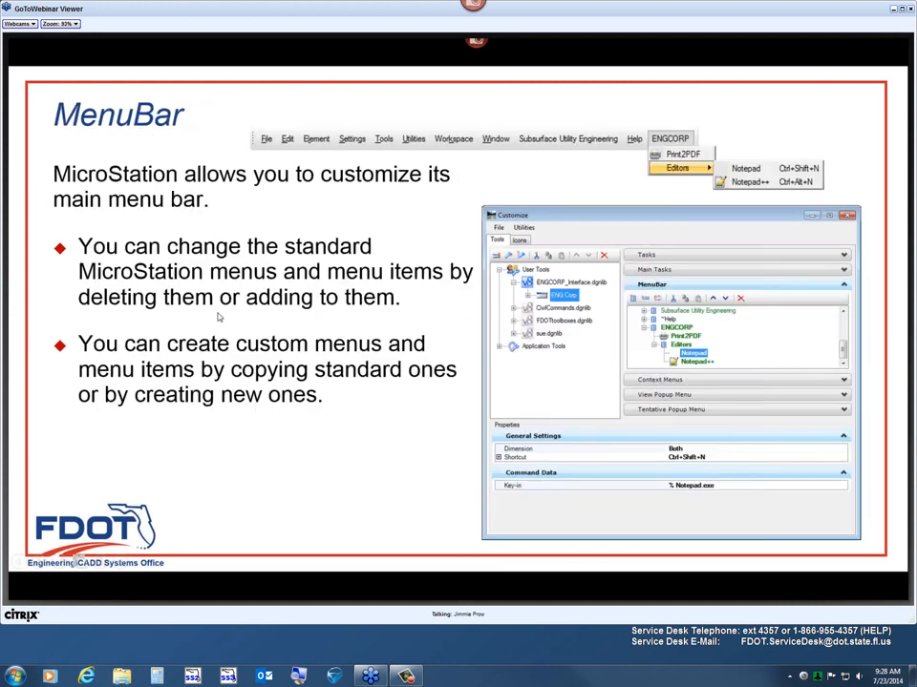
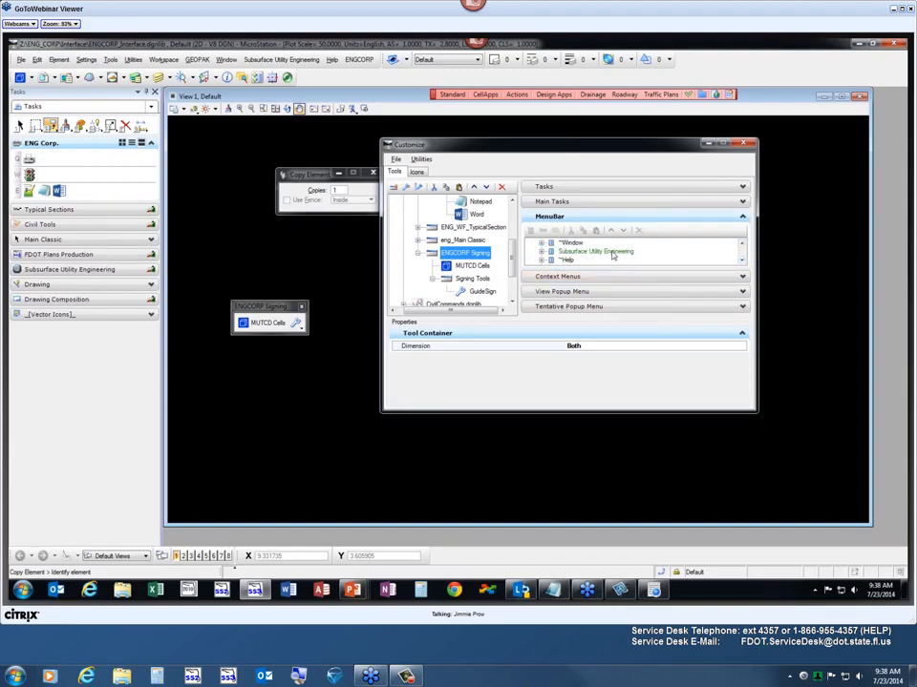
Expand the ENGCORP menu in the MenuBar customization tree and enlarge the Customize dialog to show its entries
click(742, 260)
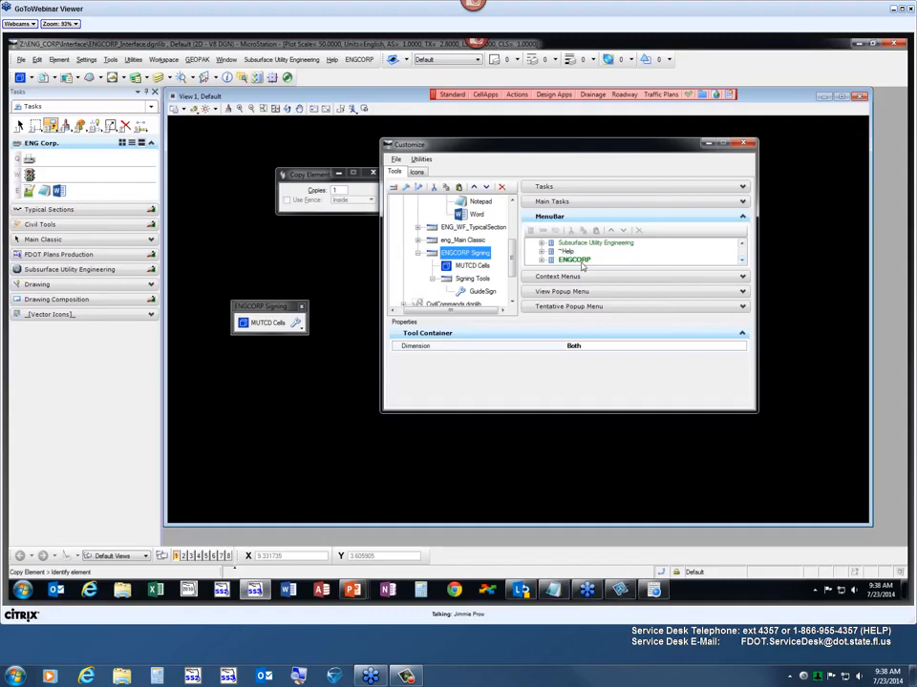
click(542, 260)
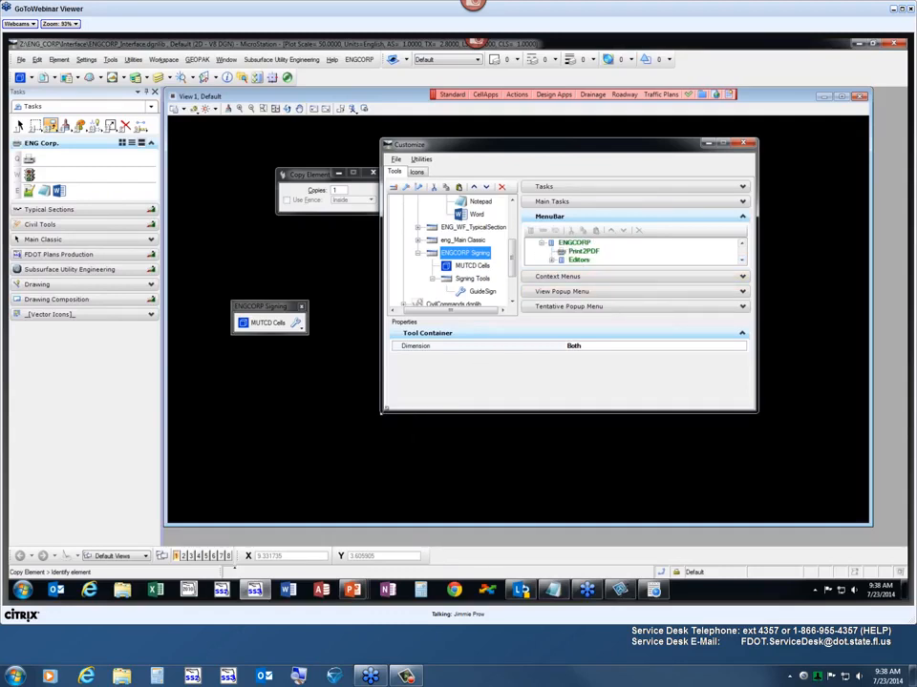
drag(379, 412, 337, 426)
mouse_move(256, 467)
mouse_down()
mouse_move(267, 498)
mouse_move(289, 453)
mouse_move(273, 474)
mouse_up()
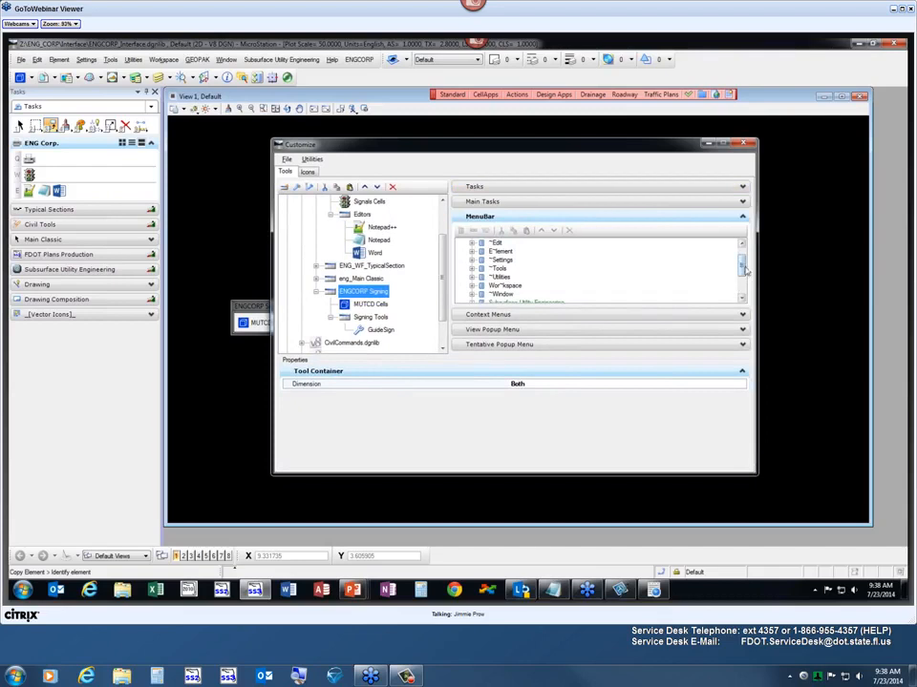
drag(744, 273, 741, 287)
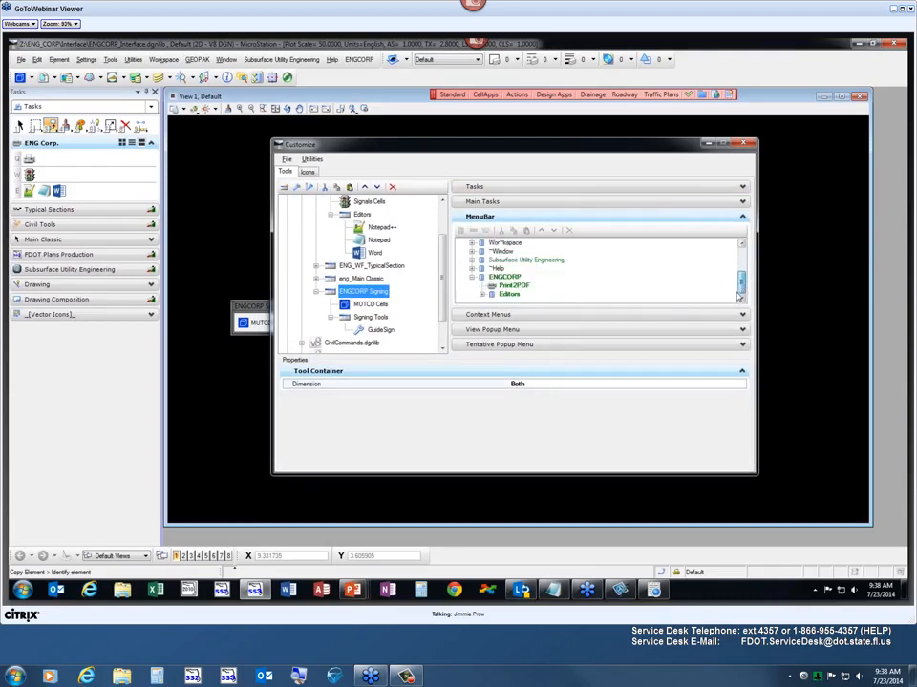
Examine the properties of the ENGCORP menu and its Print2PDF item, and the commands available for the menu
click(504, 277)
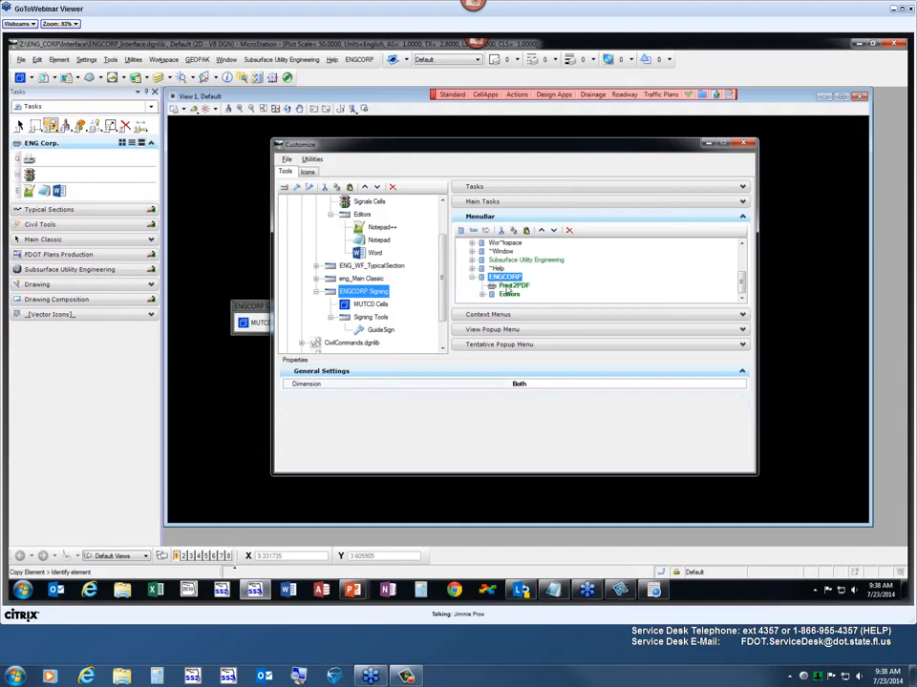
click(509, 286)
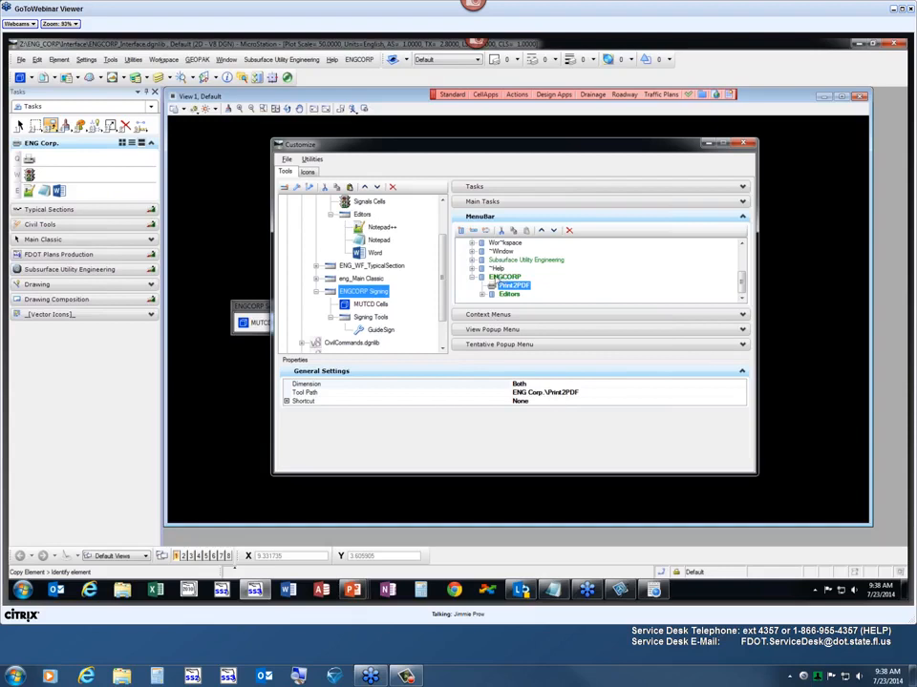
click(505, 277)
right_click(500, 277)
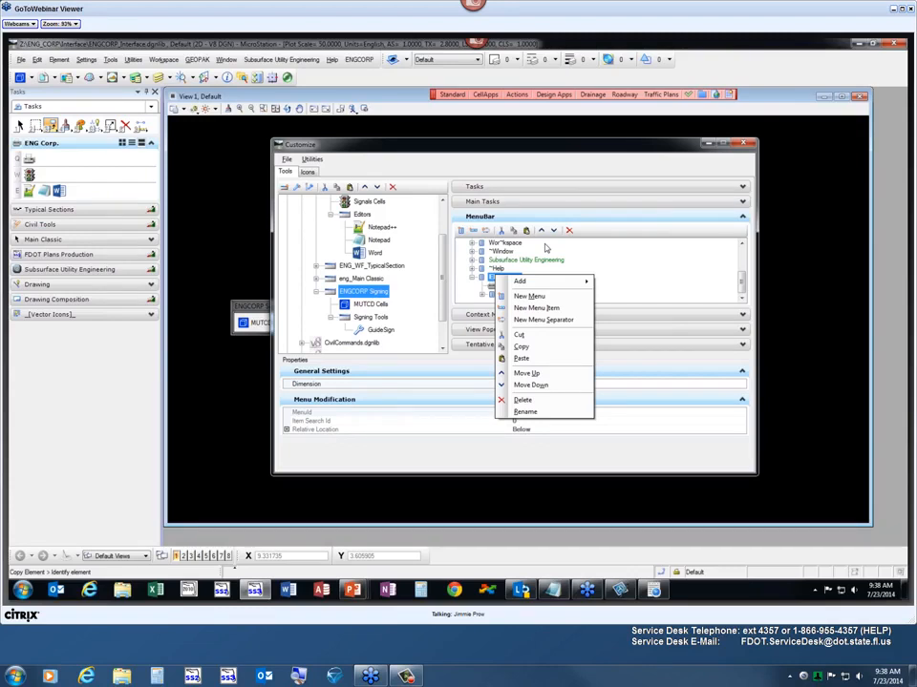
click(491, 278)
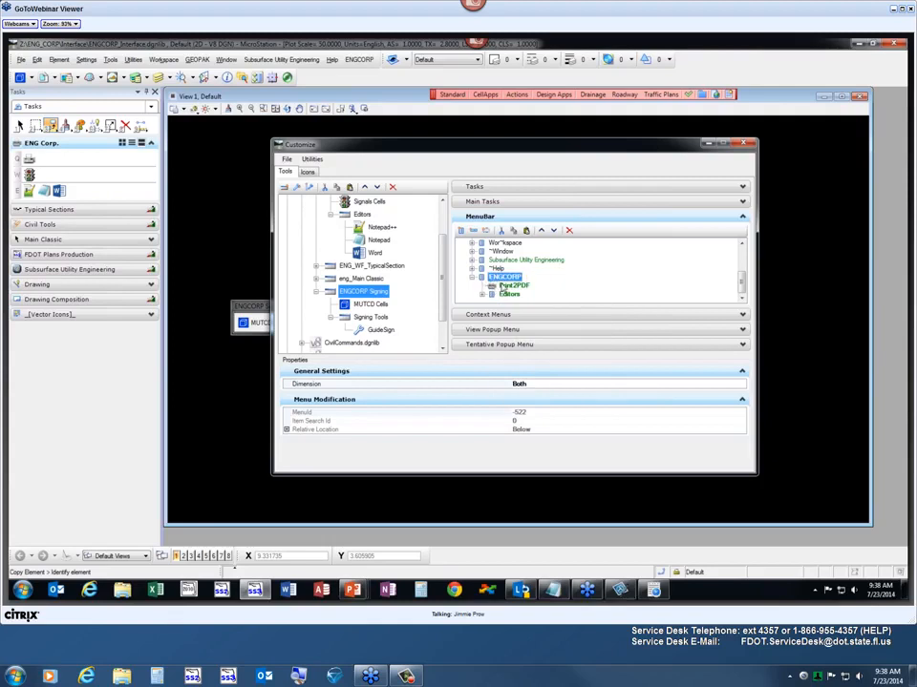
Add a submenu named ENG-Signing to the ENGCORP menu and check it in the main menu bar
right_click(490, 279)
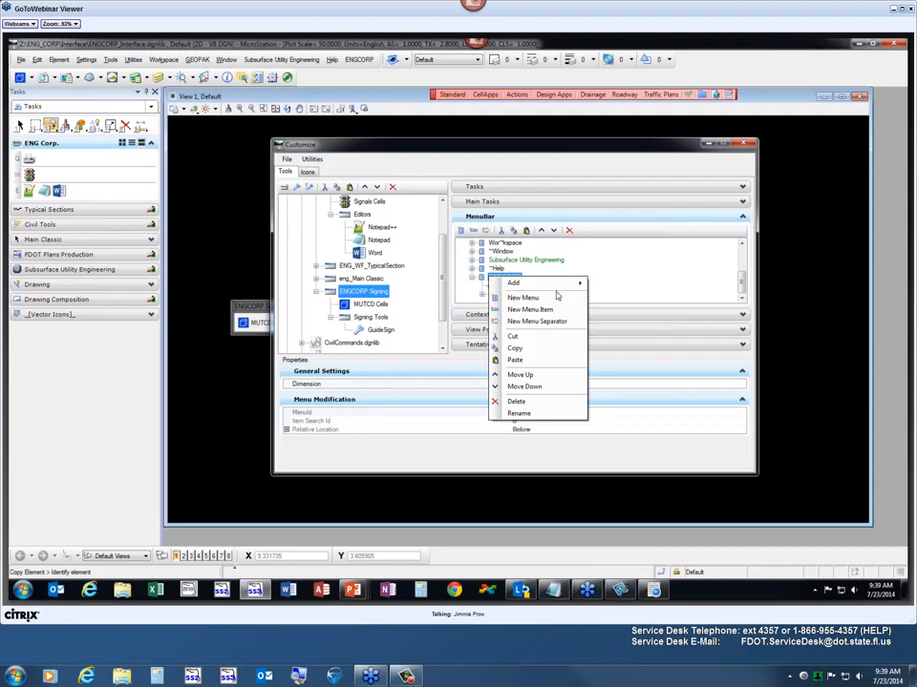
mouse_move(551, 286)
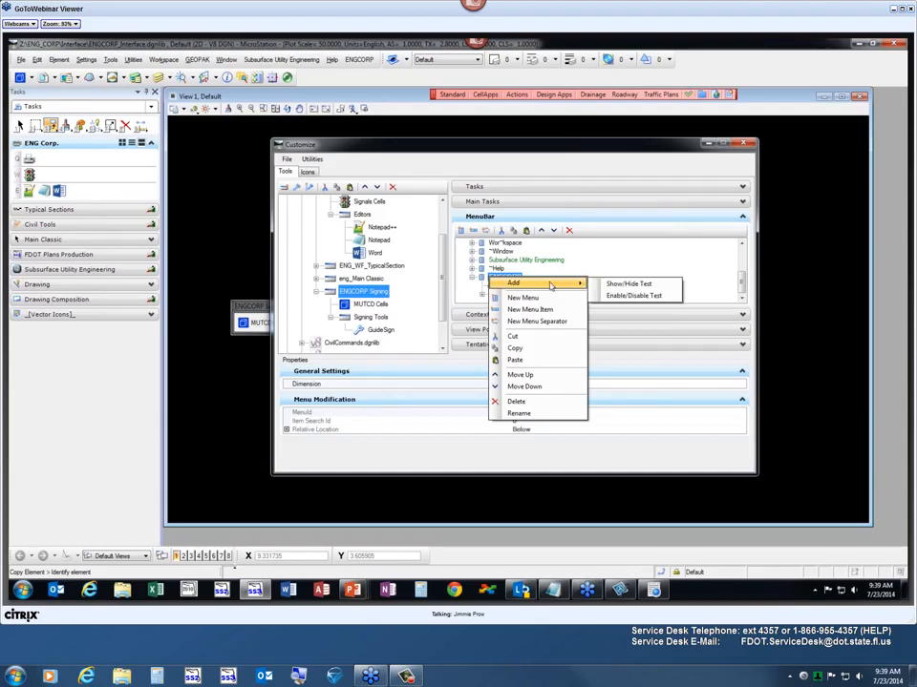
click(525, 298)
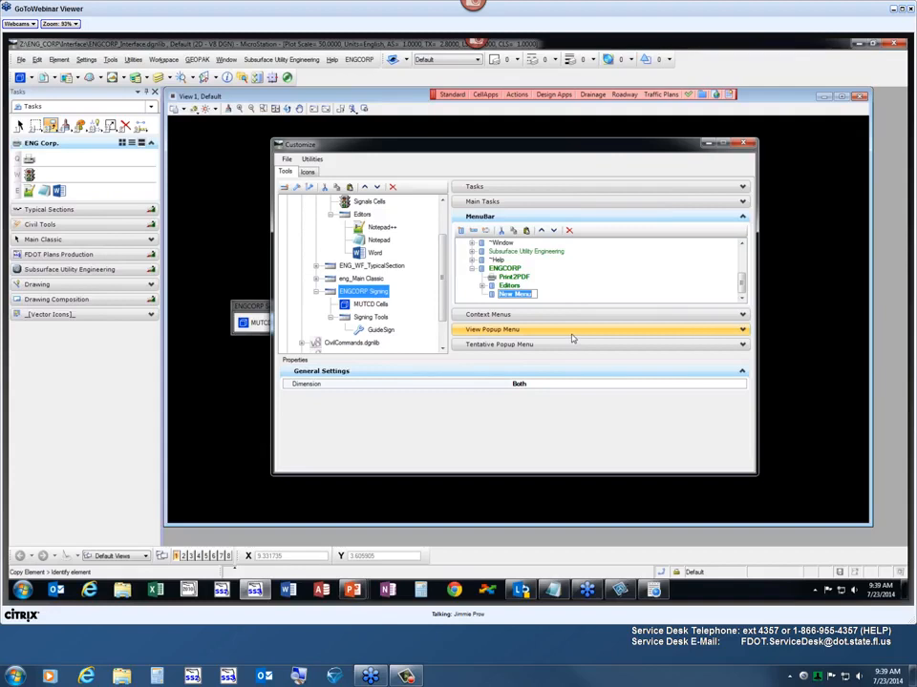
text(S)
text(N)
text(G-S)
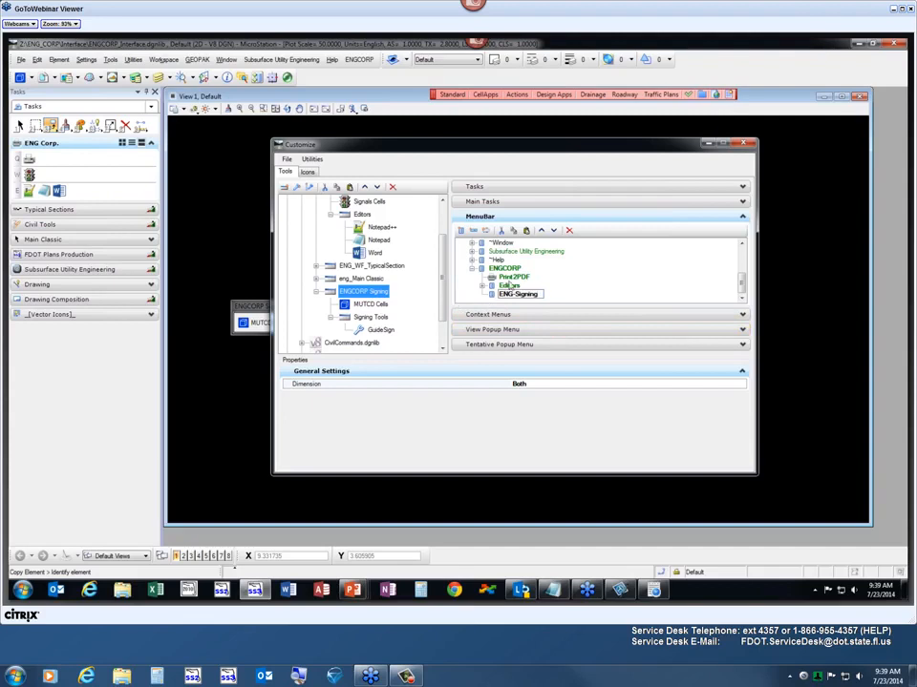
key(Return)
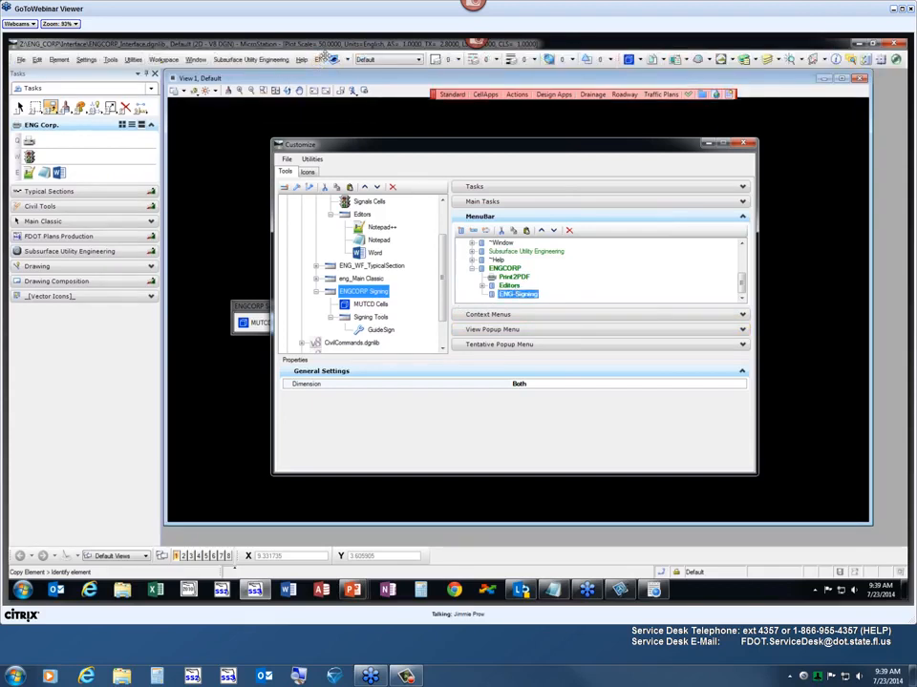
mouse_move(350, 59)
mouse_down()
mouse_move(355, 81)
mouse_move(399, 67)
mouse_move(353, 59)
mouse_up()
click(329, 60)
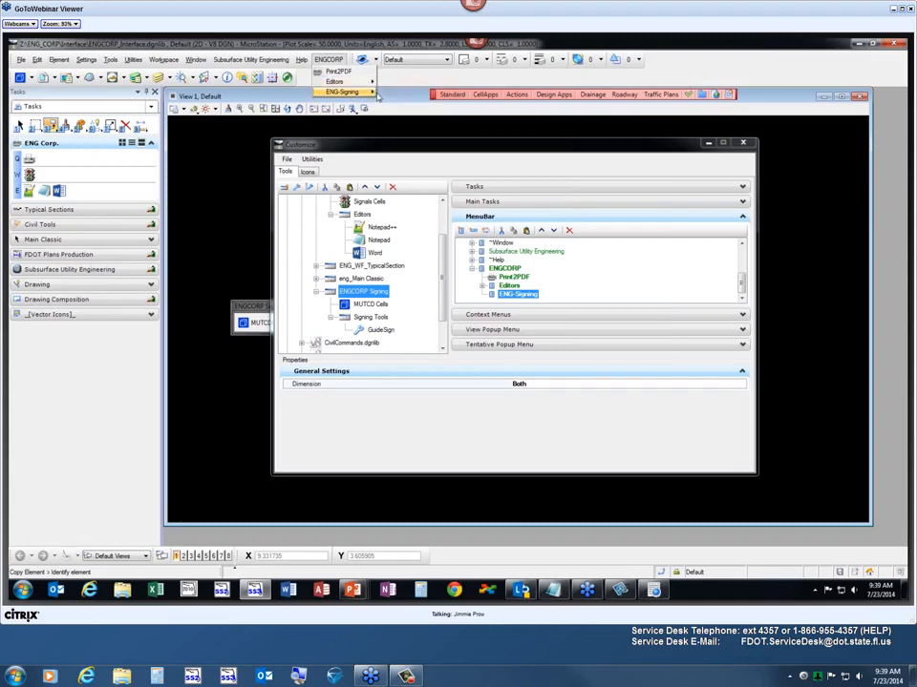
Add a new menu item to the ENG-Signing submenu and try to name it MUTCD CELLS
right_click(544, 300)
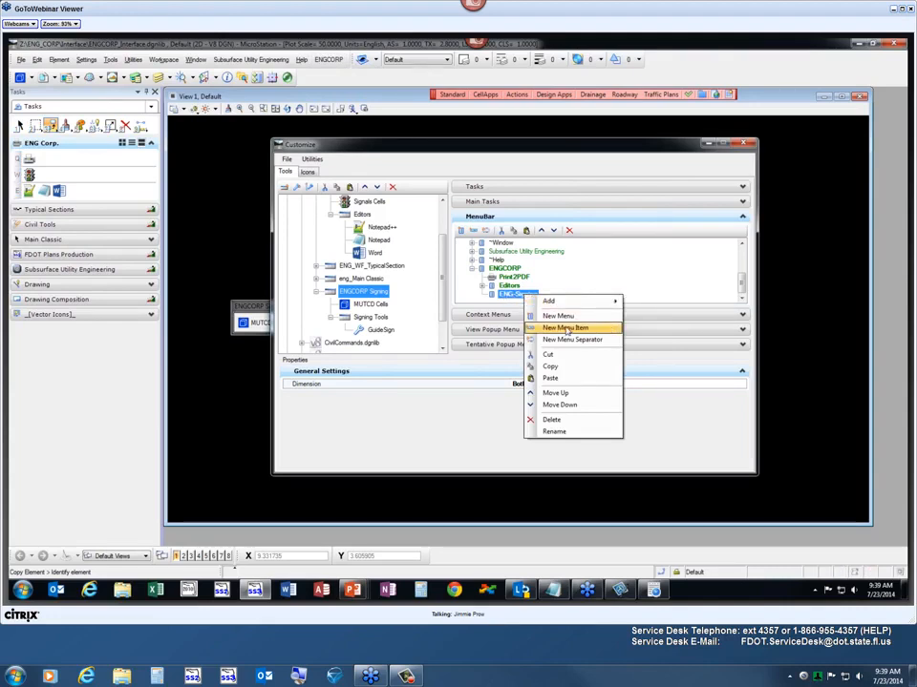
click(567, 330)
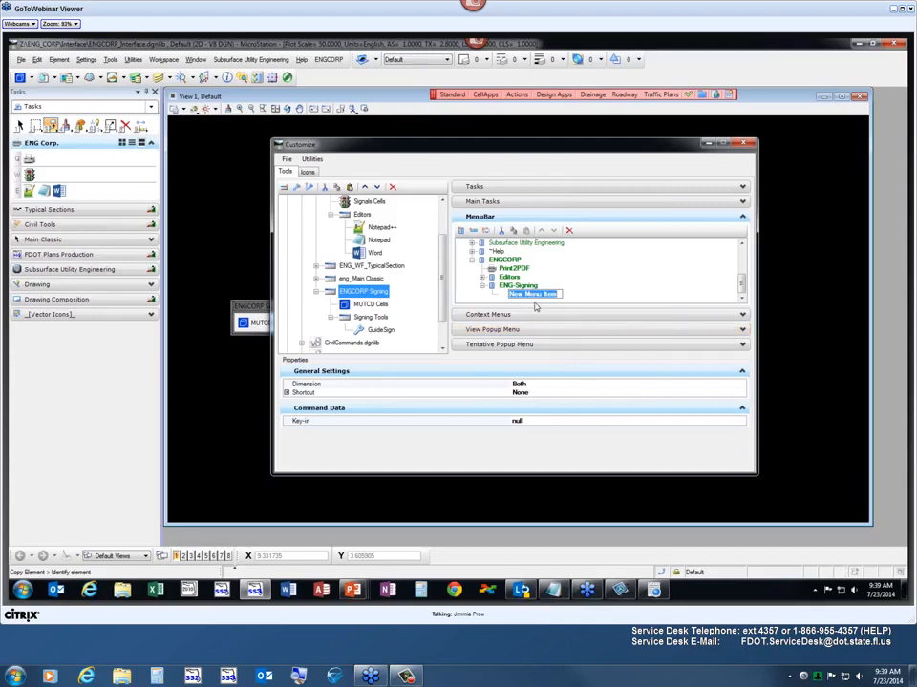
text(MUTCD CELLS)
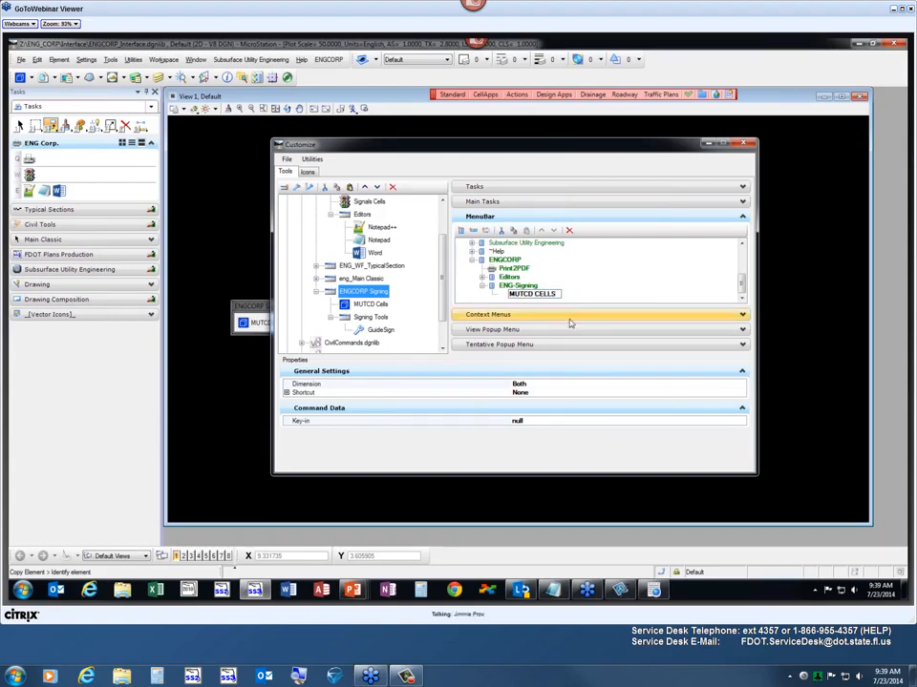
click(535, 315)
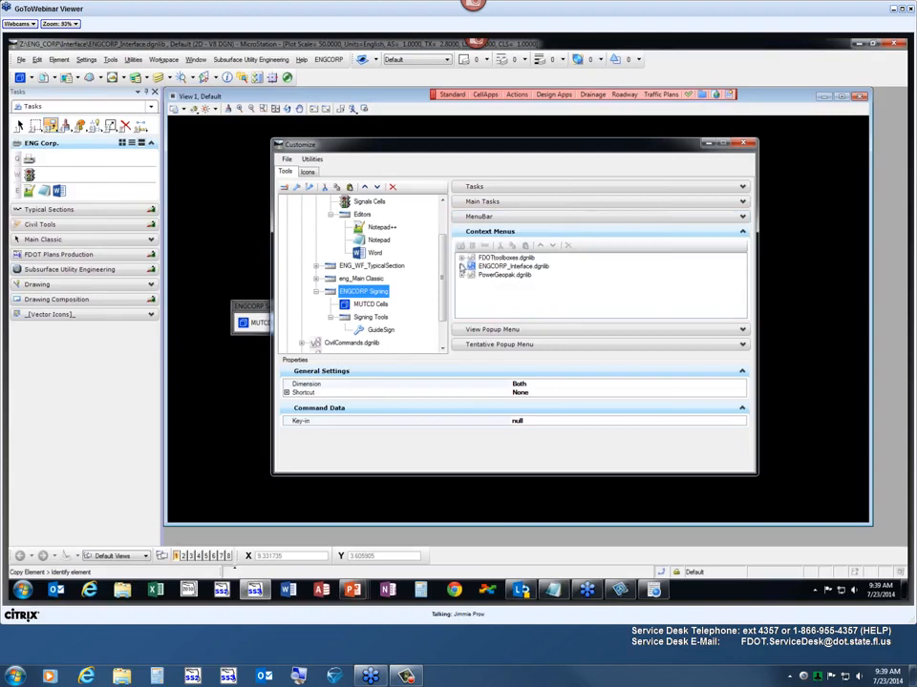
click(463, 267)
click(479, 215)
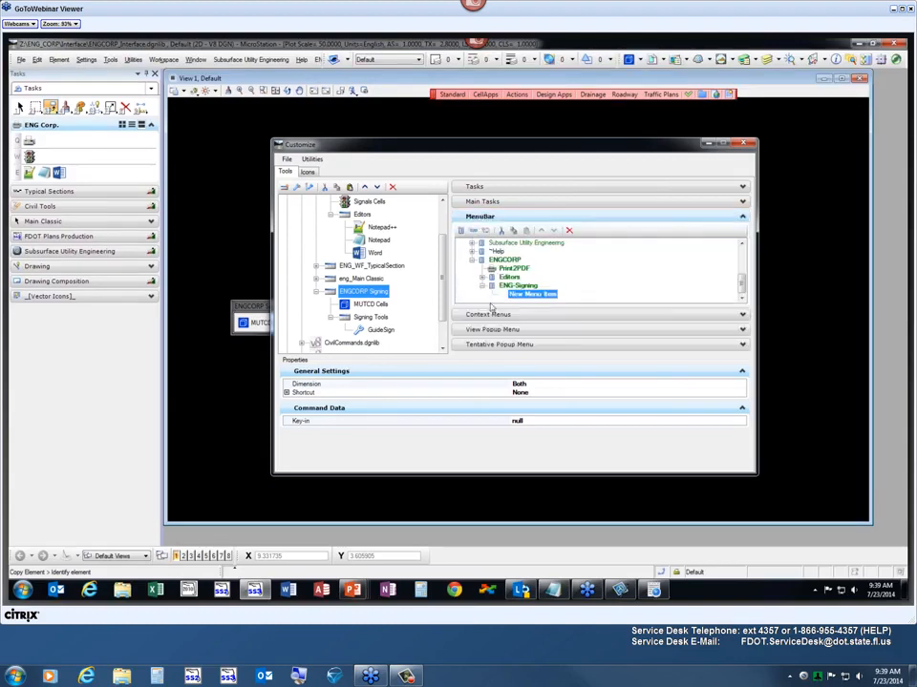
click(532, 295)
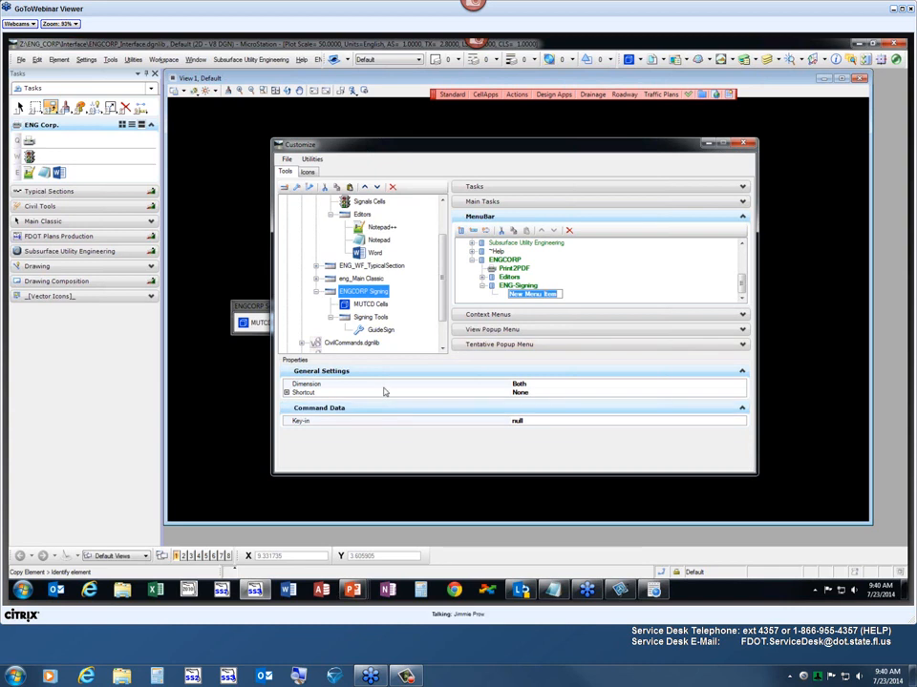
Set the new menu item's key-in to cadpilot ui url $(_USTN_SITE)resources/cell/mutcd.htm, copied from the MUTCD Cells tool, and make room for the ENGCORP menu
click(579, 421)
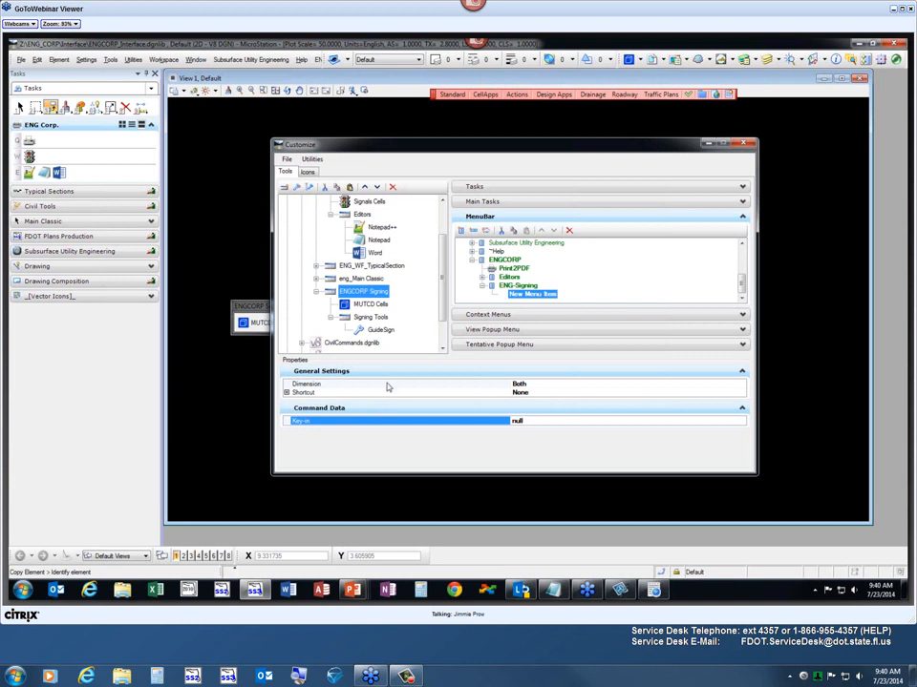
click(370, 304)
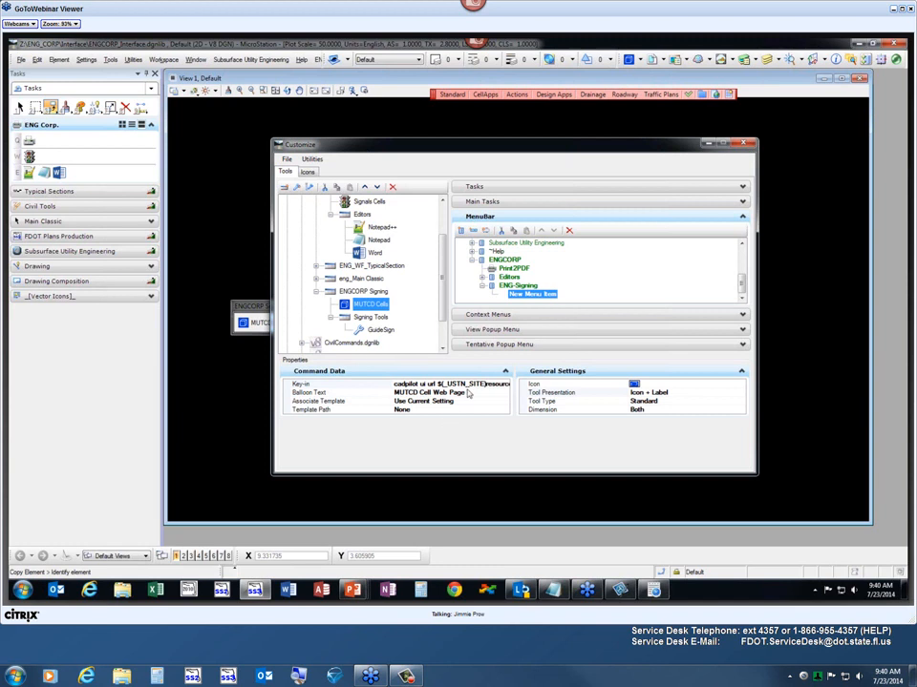
click(411, 384)
key(ctrl+c)
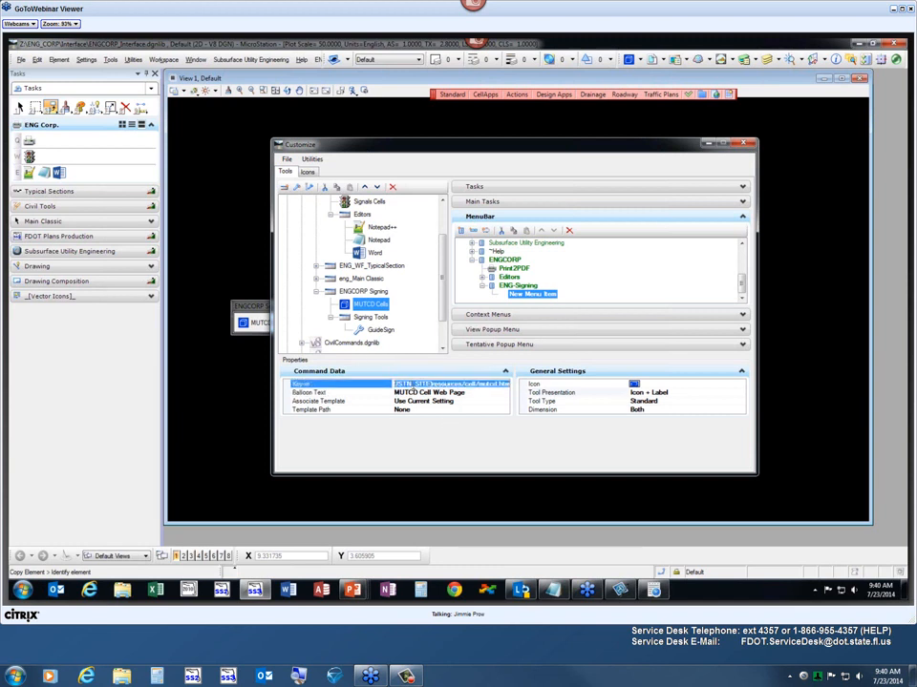
click(535, 296)
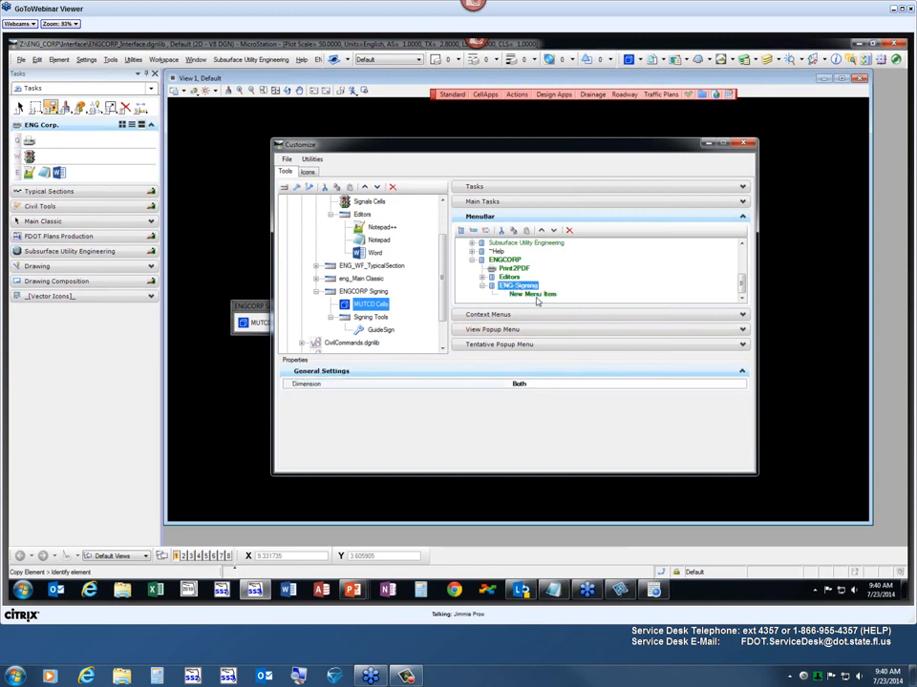
click(535, 421)
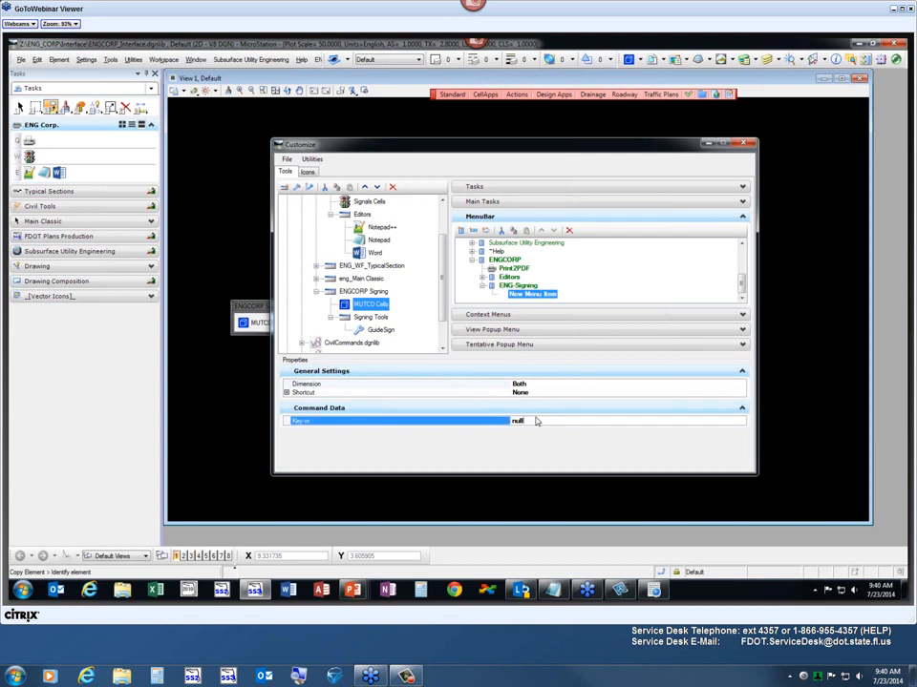
key(ctrl+v)
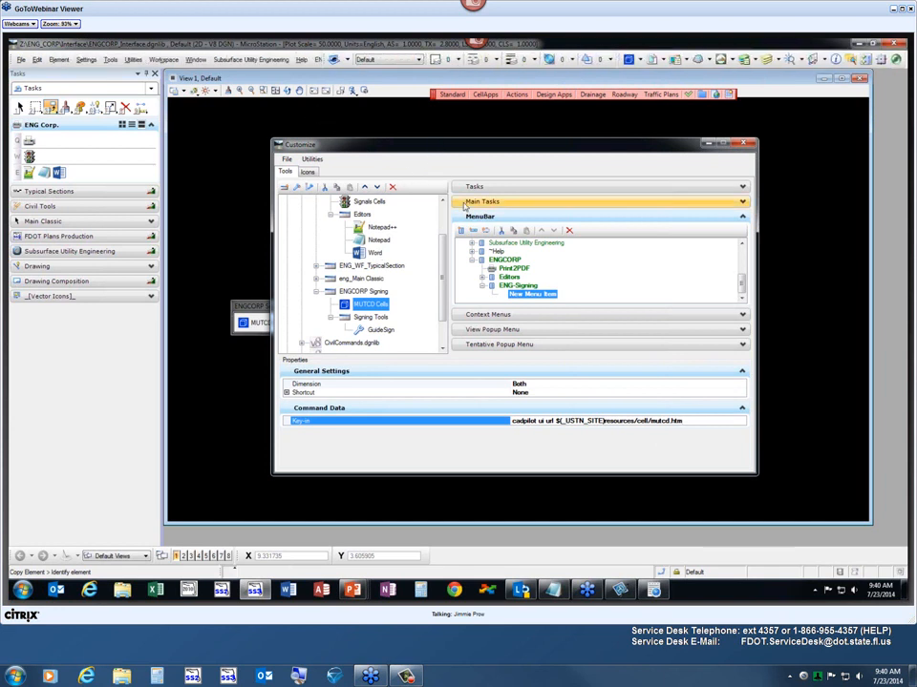
drag(333, 59, 262, 60)
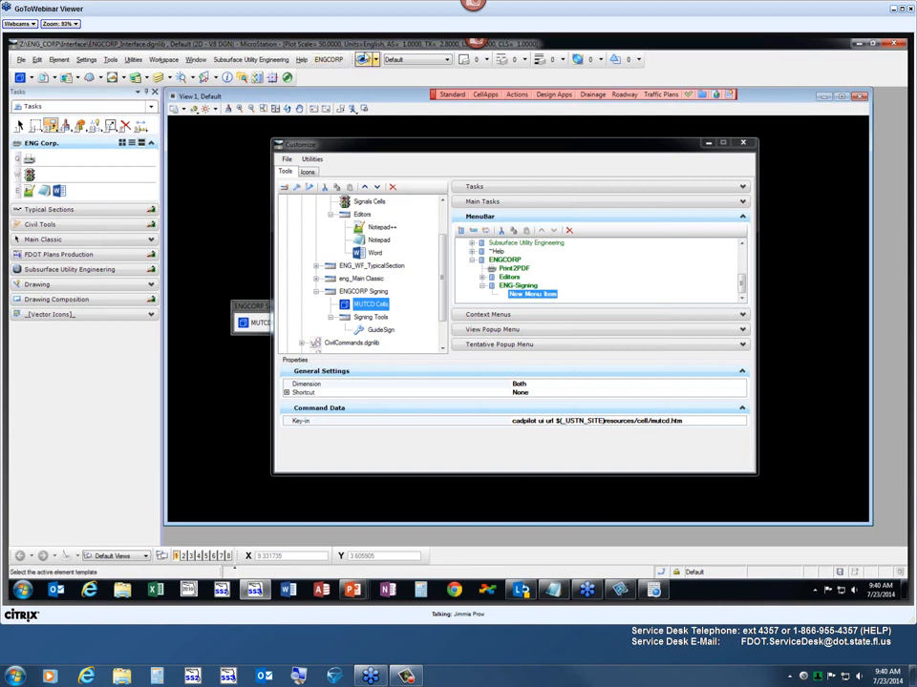
Run the new menu item from the ENG-Signing submenu of the ENGCORP menu to test its key-in, and close the MUTCD web page
double_click(420, 46)
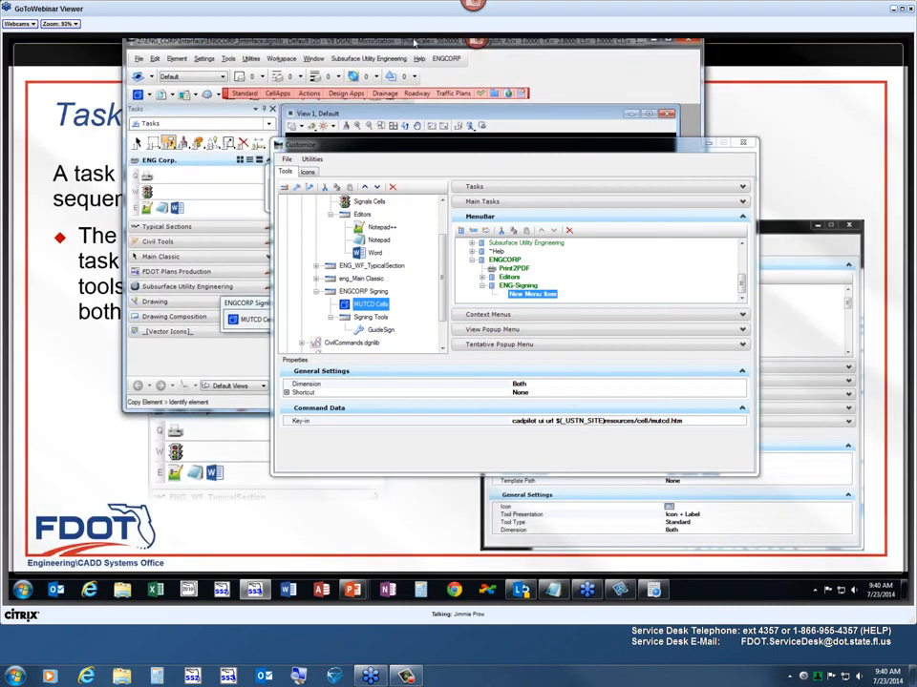
double_click(414, 46)
click(329, 60)
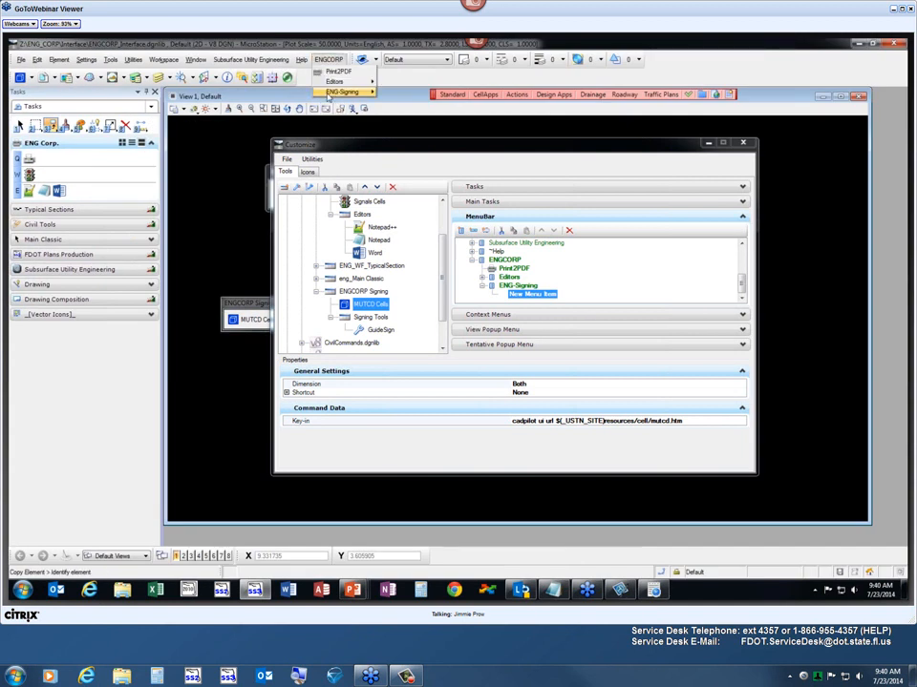
mouse_move(349, 91)
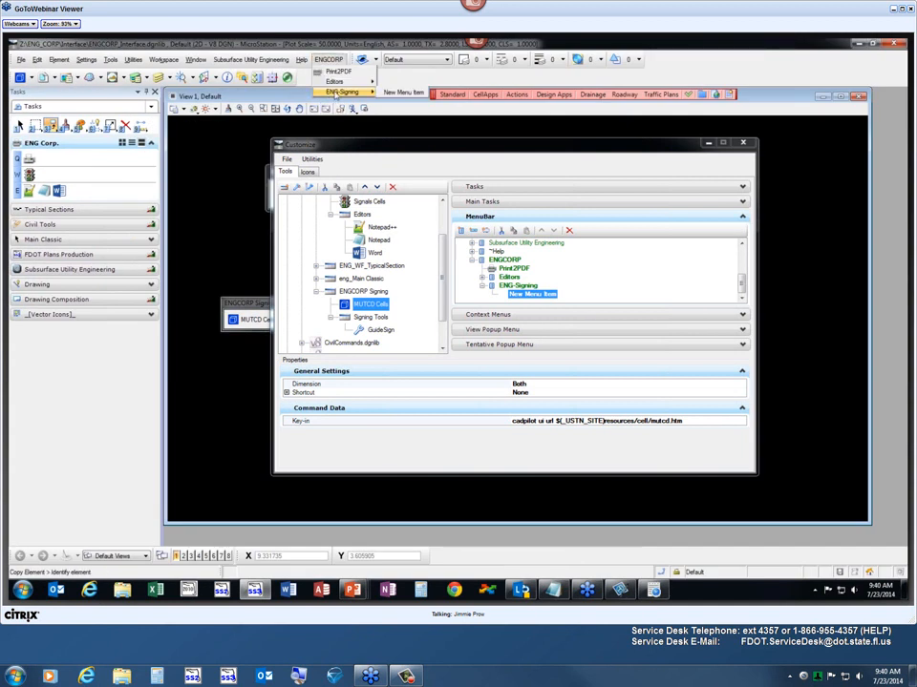
click(397, 94)
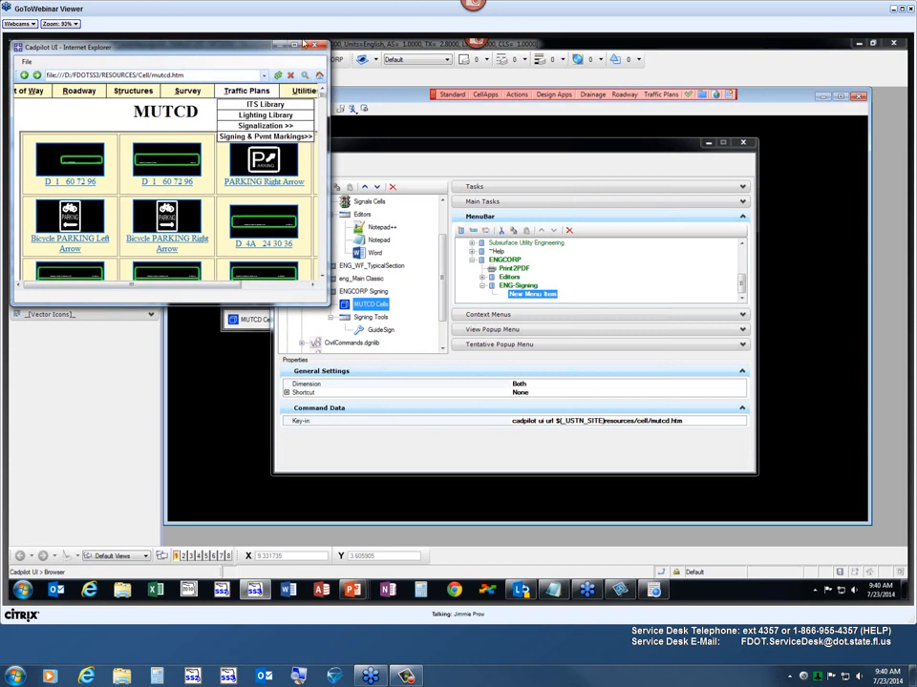
click(315, 45)
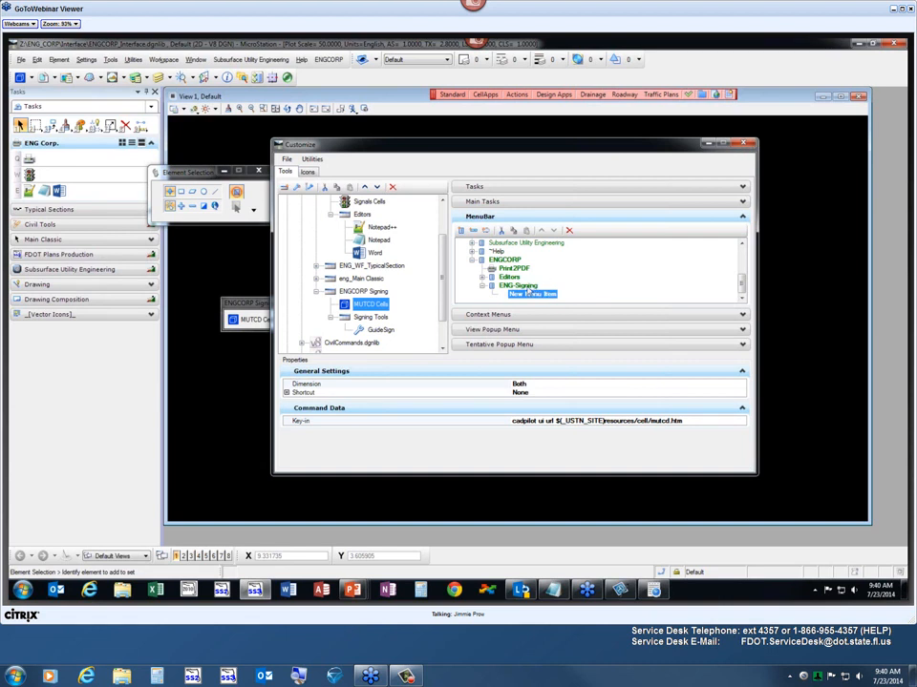
Rename the new menu item in the ENG-Signing submenu as MUTCD CELLS and check it in the ENGCORP menu
click(528, 295)
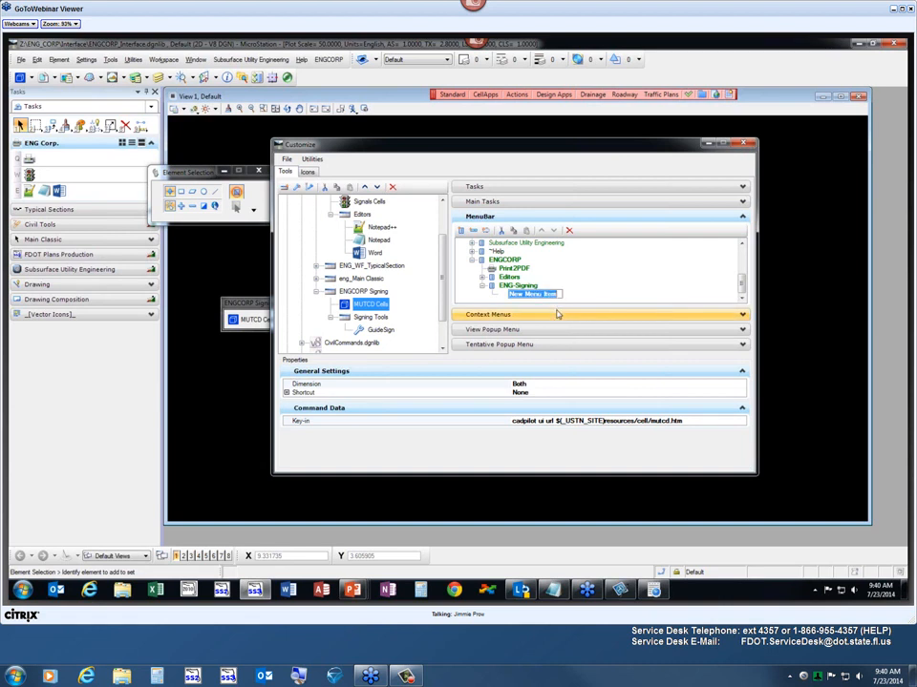
text(MUTCD )
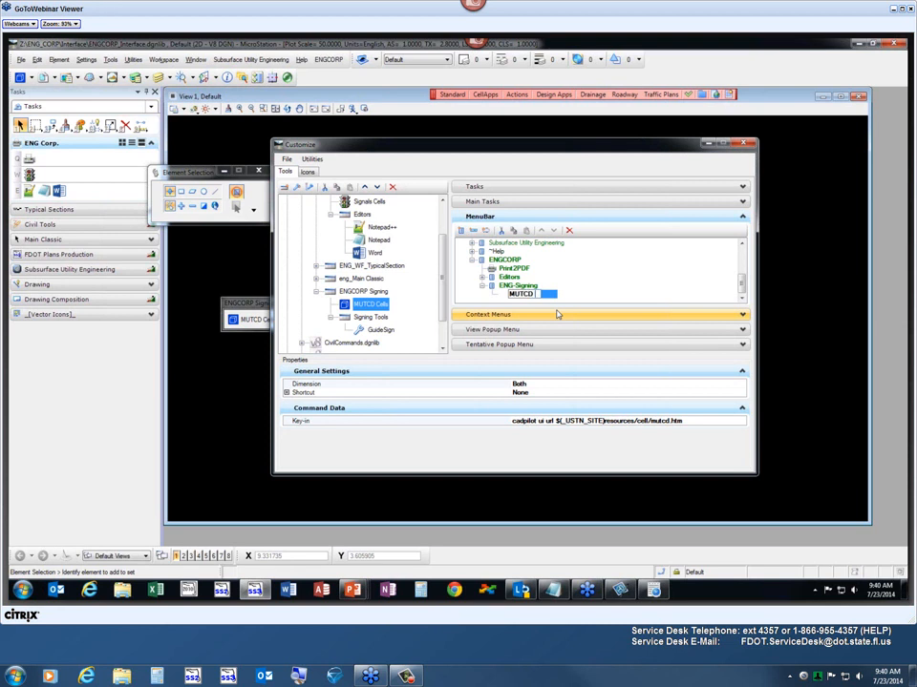
text(CELLS)
key(Return)
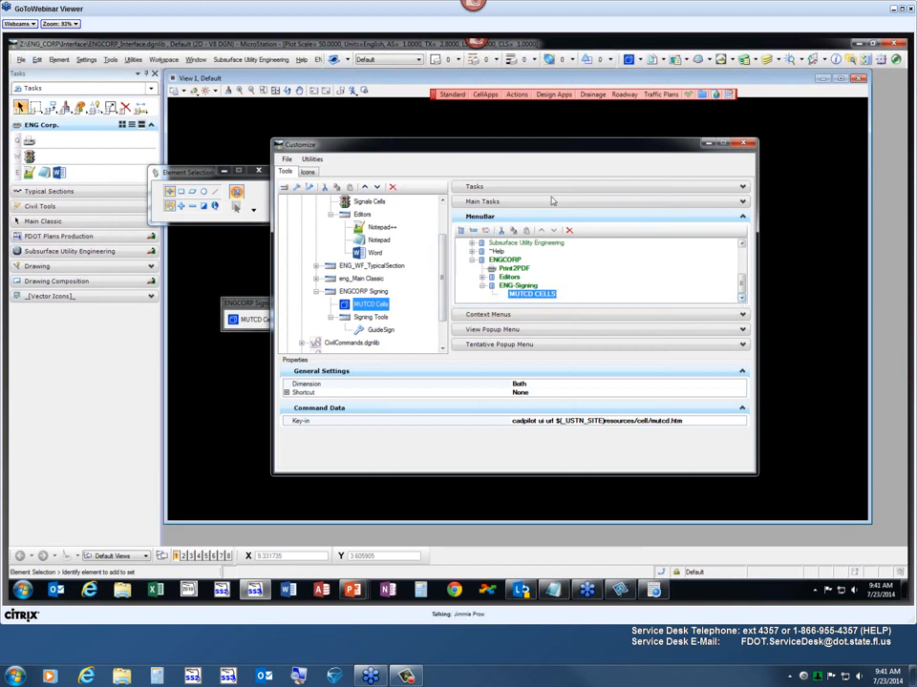
click(319, 59)
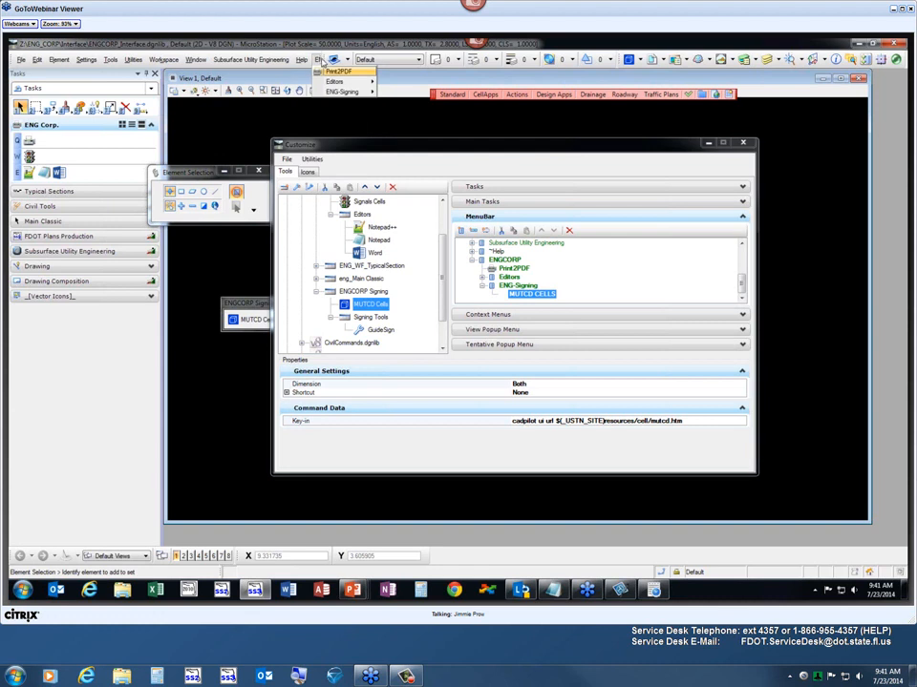
mouse_move(365, 94)
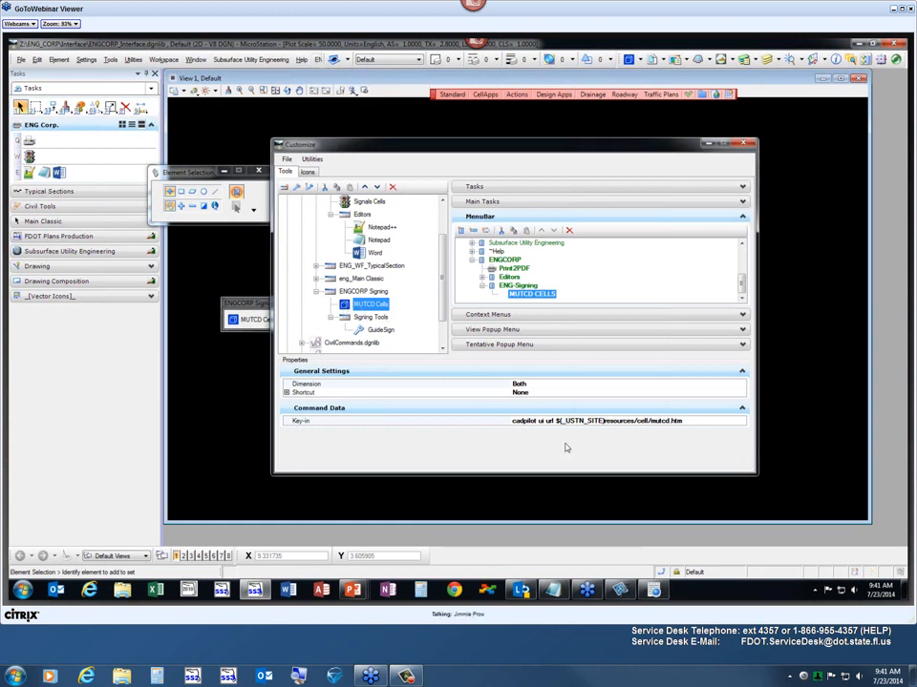
Delete the MUTCD CELLS menu item from the ENG-Signing submenu
click(528, 295)
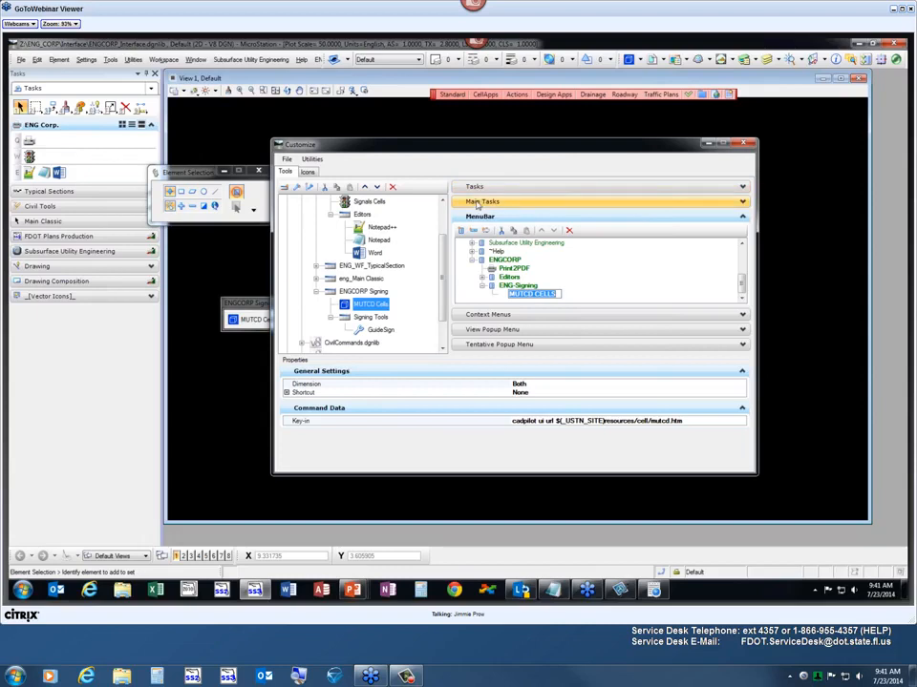
click(507, 288)
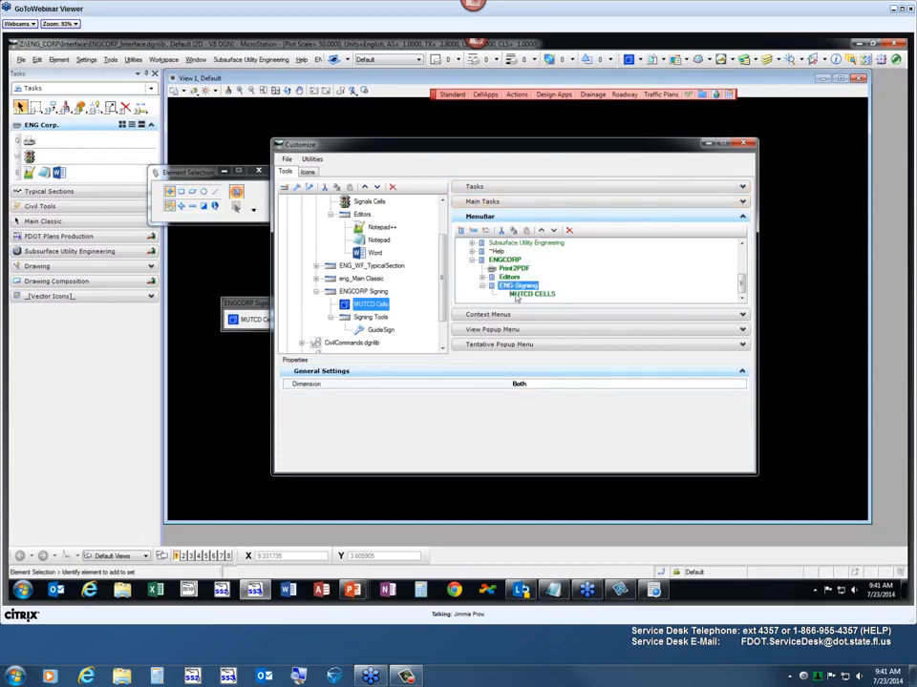
click(525, 296)
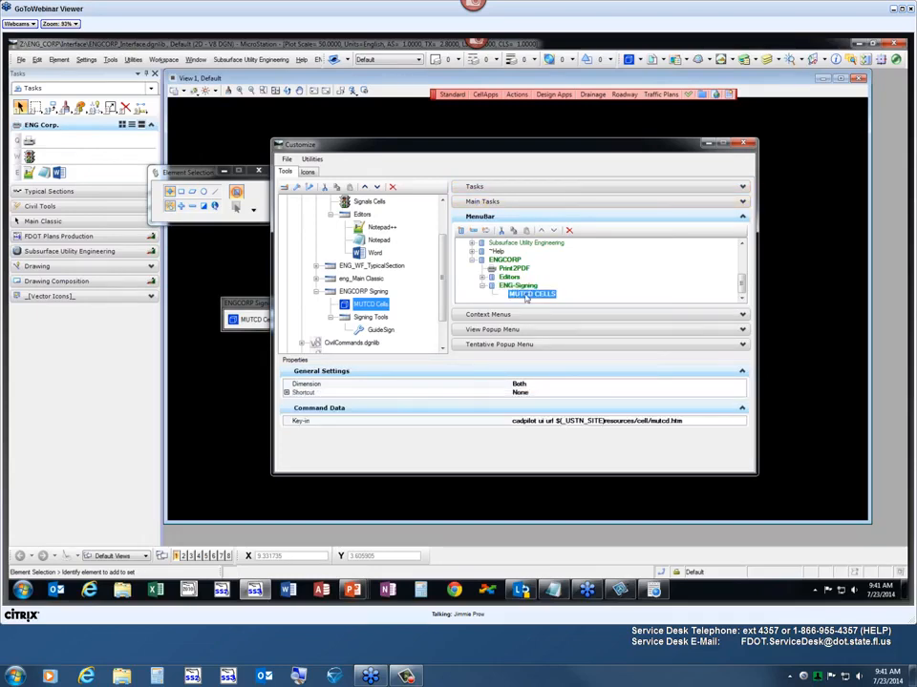
right_click(524, 297)
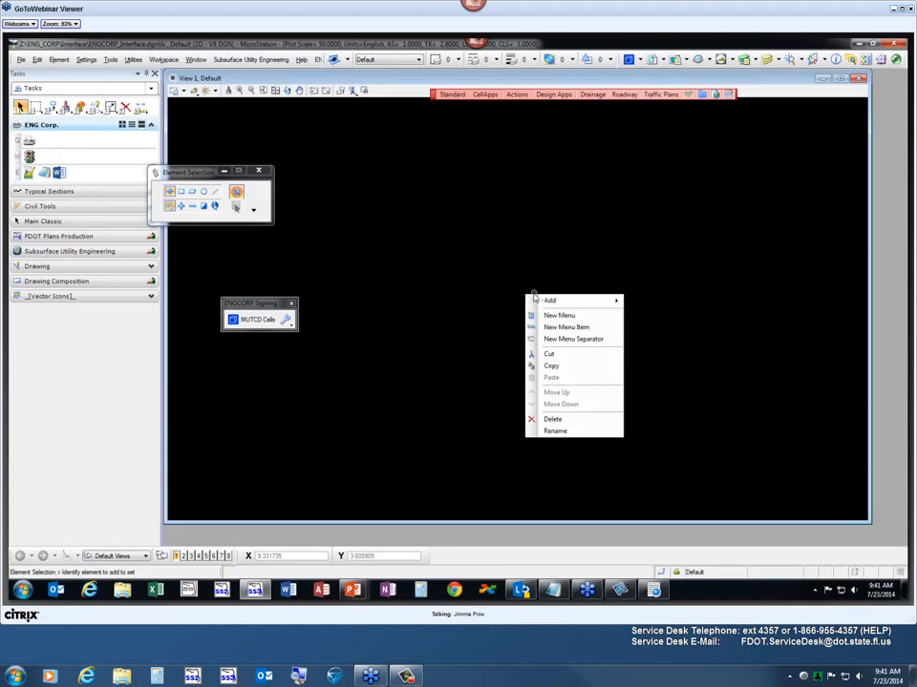
click(580, 420)
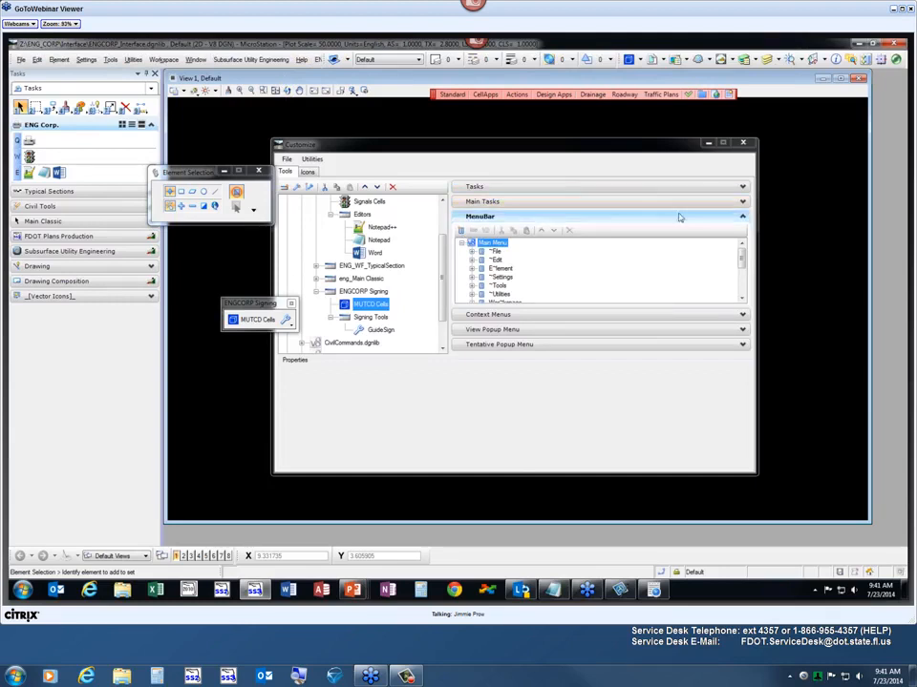
Add the existing MUTCD Cells tool from the ENGCORP Signing tool box to the ENG-Signing submenu
drag(742, 253, 743, 285)
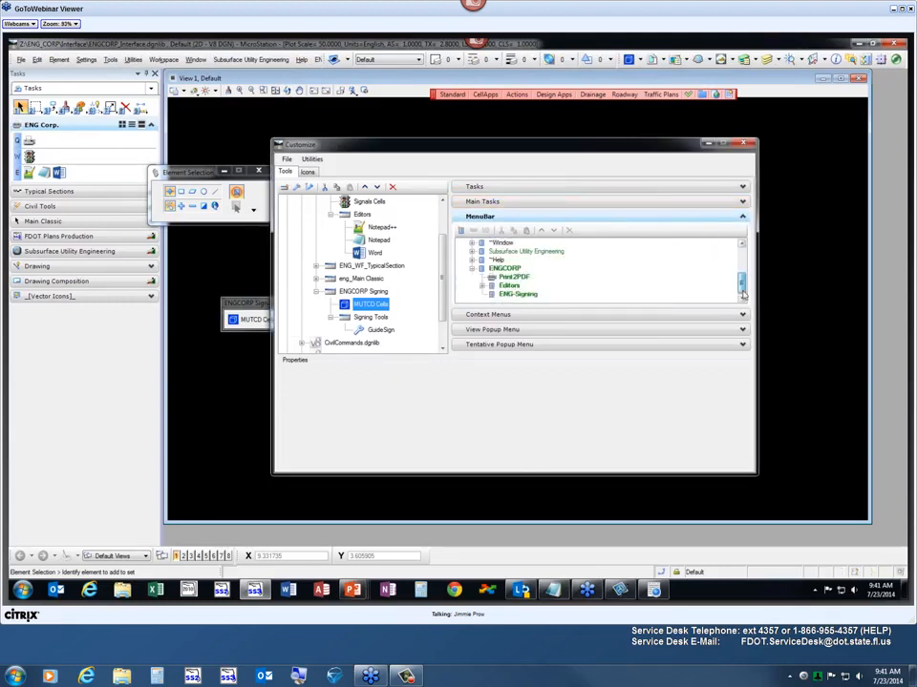
right_click(530, 296)
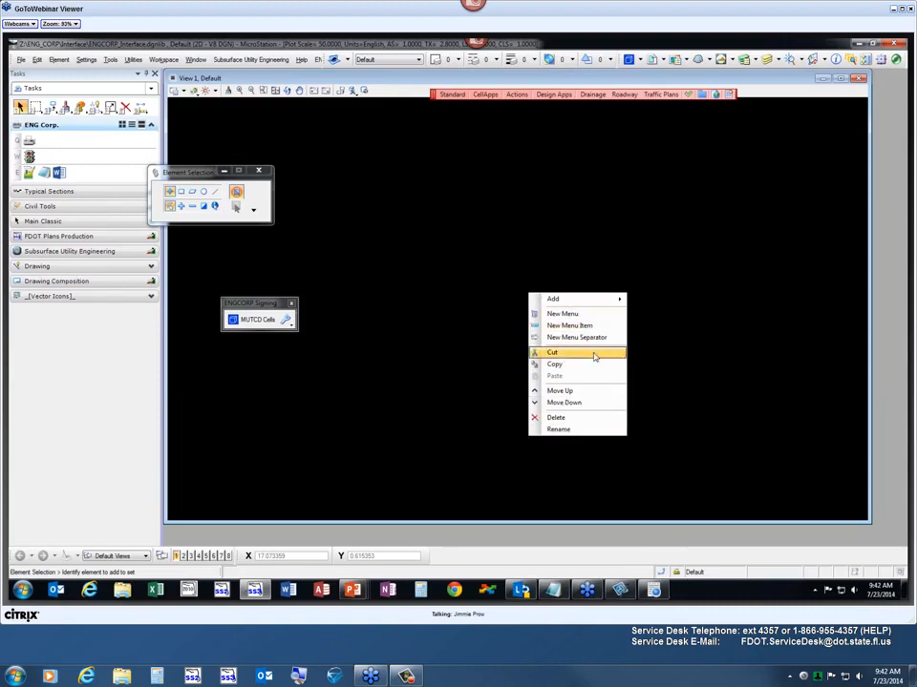
click(694, 290)
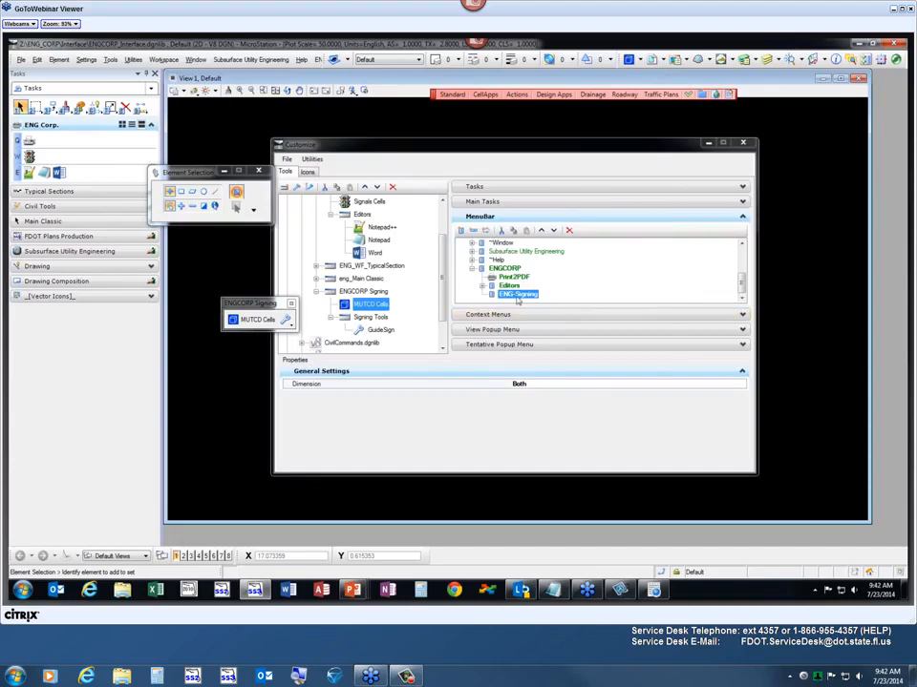
mouse_move(516, 299)
mouse_down()
mouse_move(480, 304)
mouse_move(526, 299)
mouse_up()
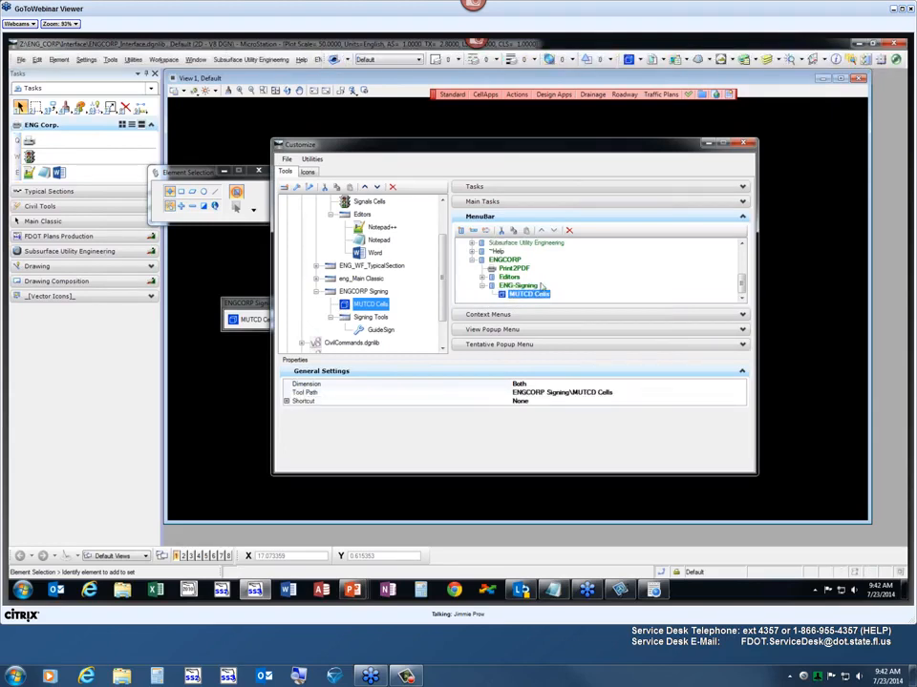
Run MUTCD Cells from the ENG-Signing submenu, close the MUTCD web page and check the submenu entry again
click(318, 59)
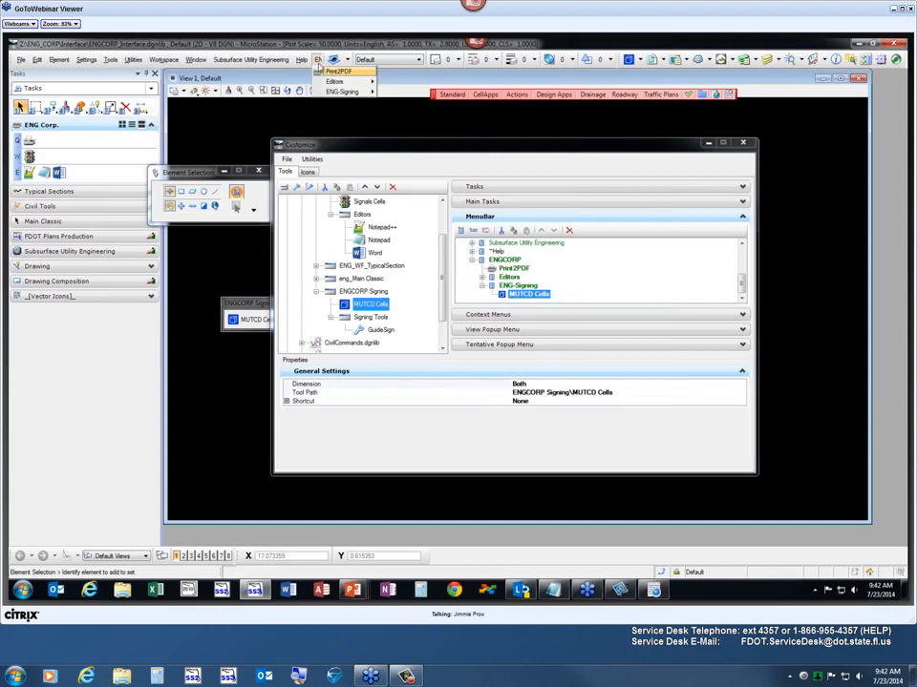
mouse_move(349, 92)
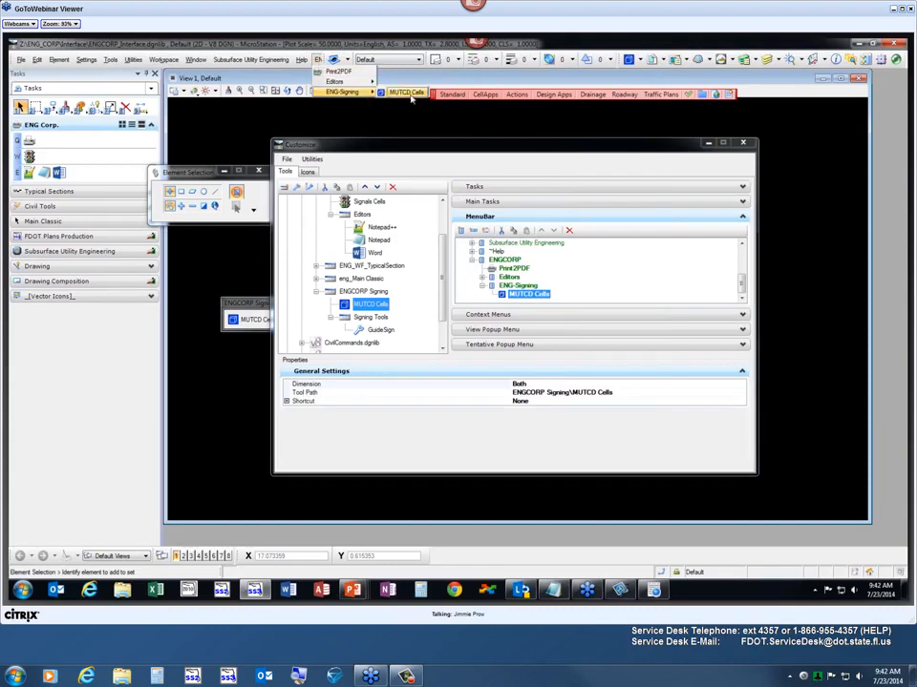
click(406, 92)
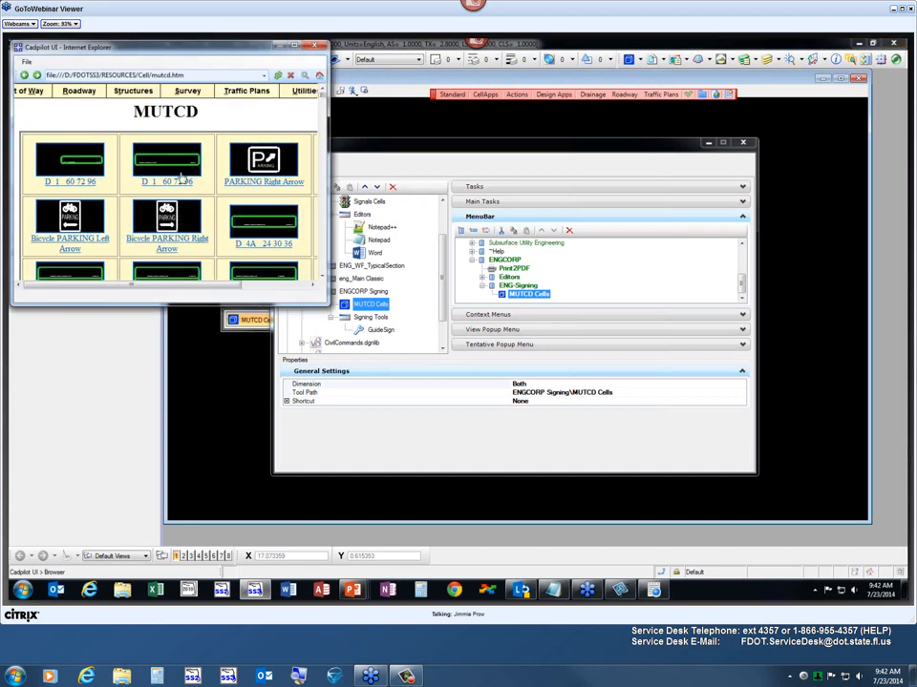
click(319, 48)
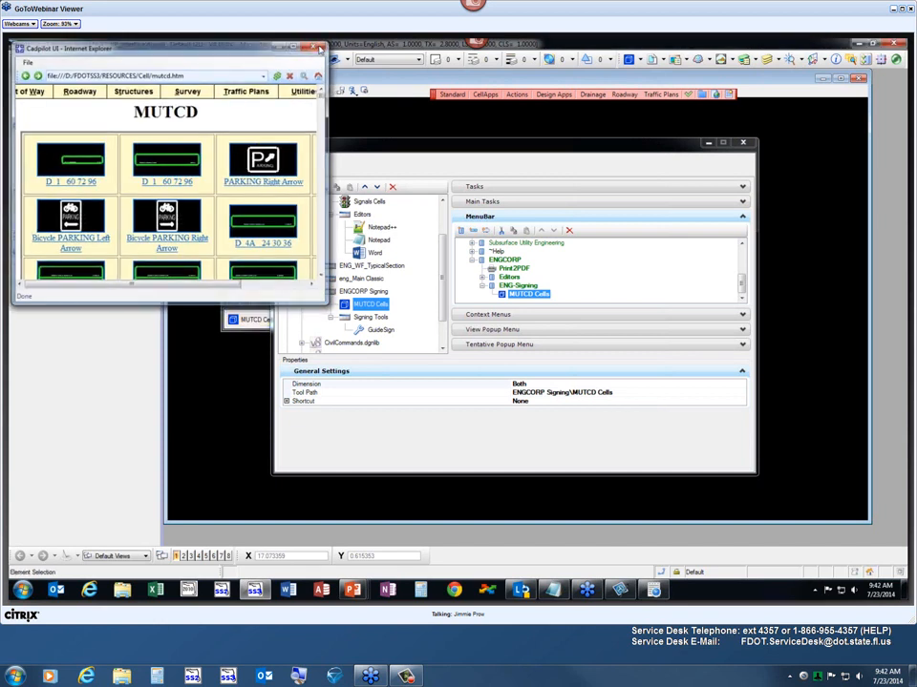
click(318, 59)
mouse_move(344, 92)
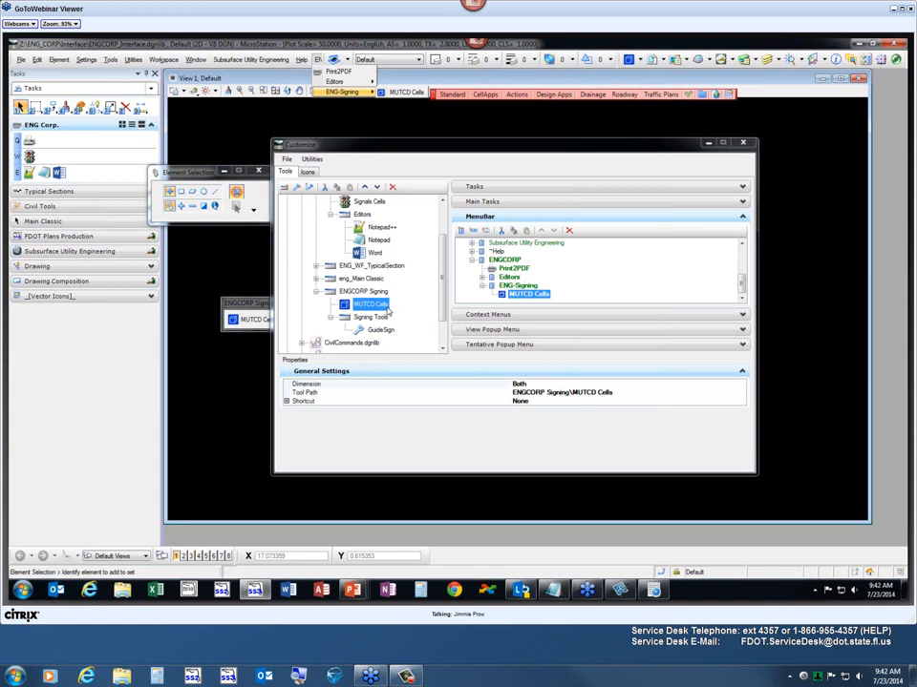
click(409, 358)
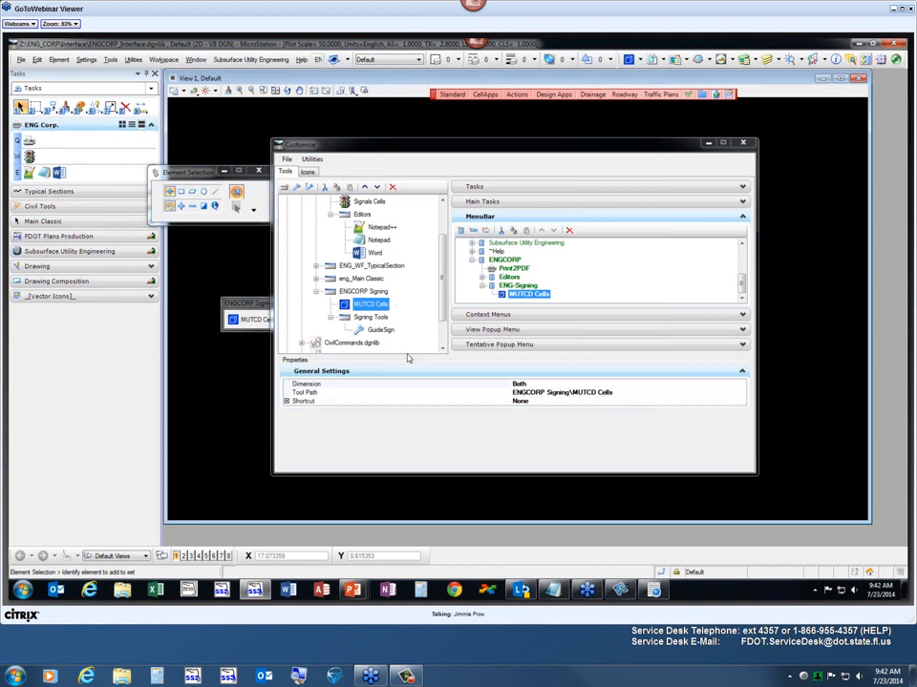
Examine the properties of the ENG-Signing submenu, the ENGCORP Signing tool box and its MUTCD Cells tool
click(360, 306)
click(518, 286)
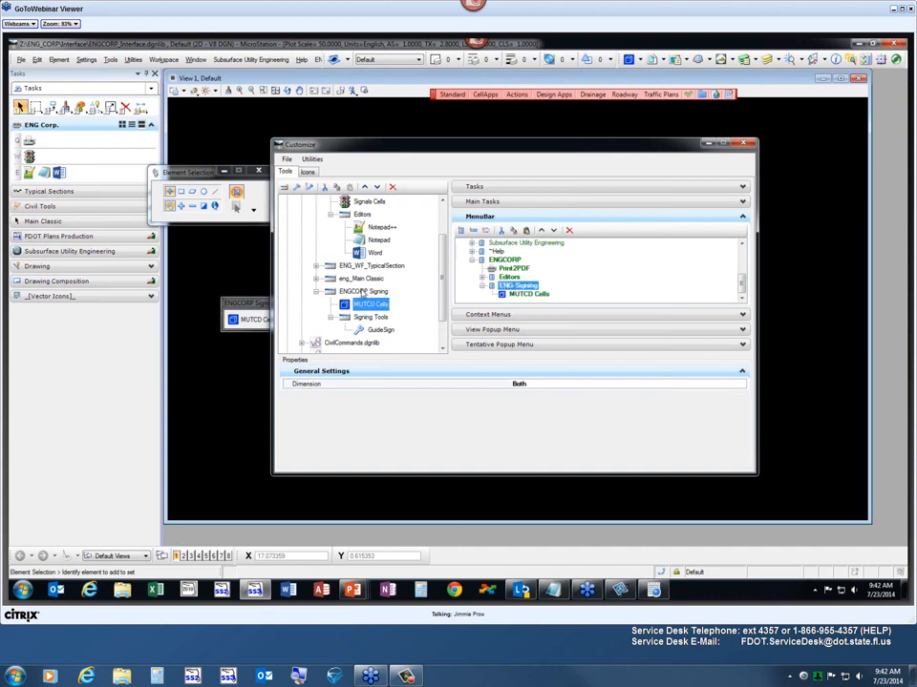
click(363, 291)
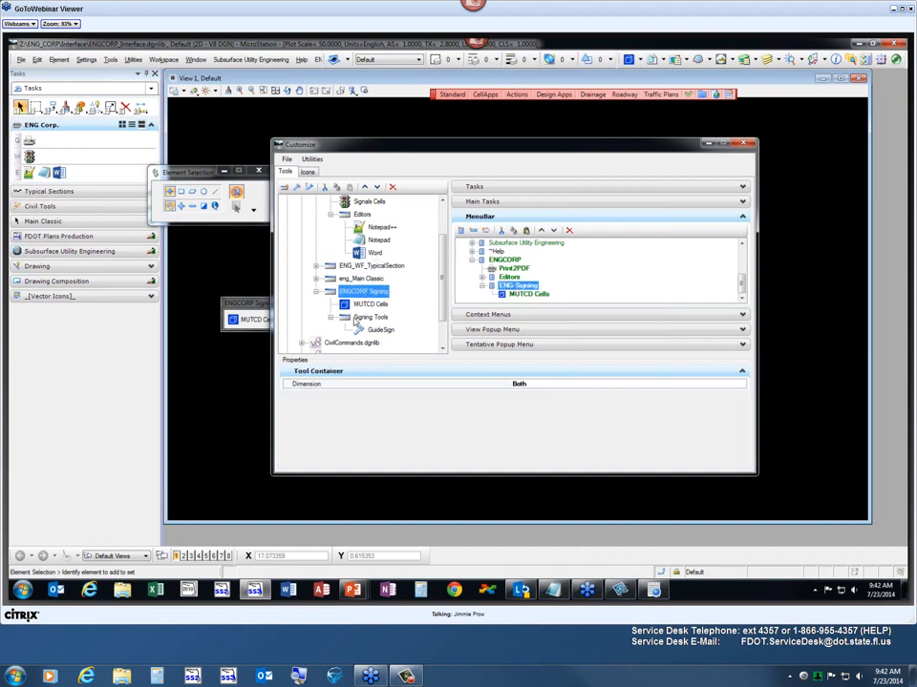
click(370, 303)
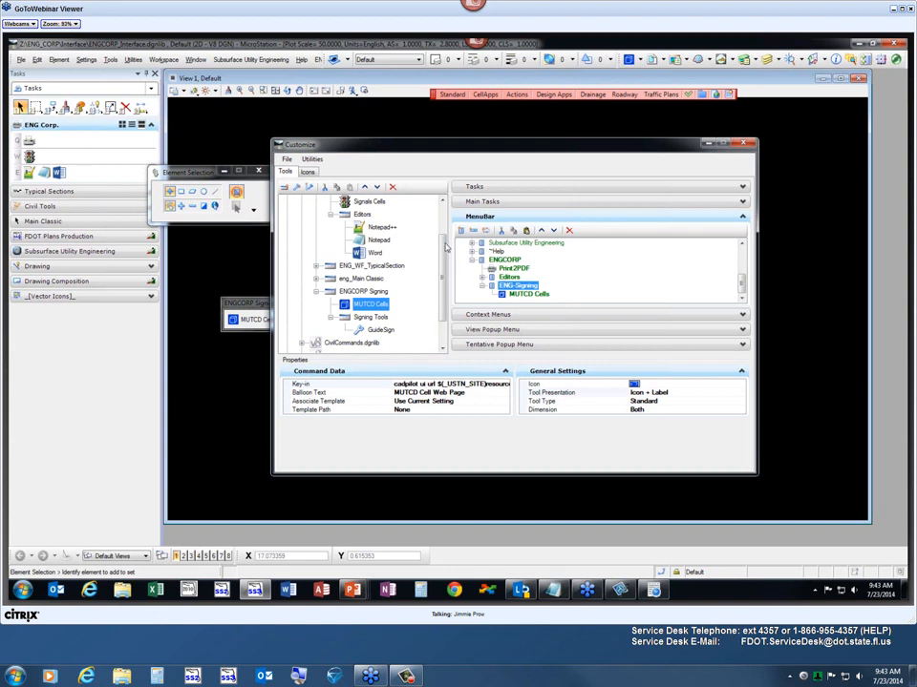
Examine the RW Tools tool box in FDOTtoolboxes.dgnlib, including the options offered for it and the properties of its Place Note tool
scroll(377, 275, up, 2)
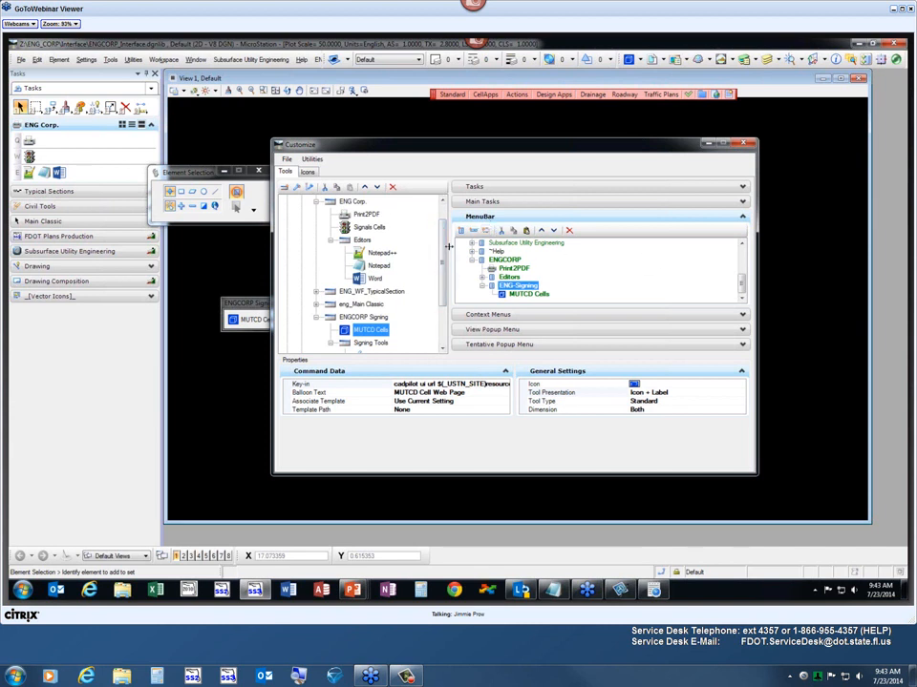
scroll(431, 274, down, 1)
scroll(432, 274, down, 1)
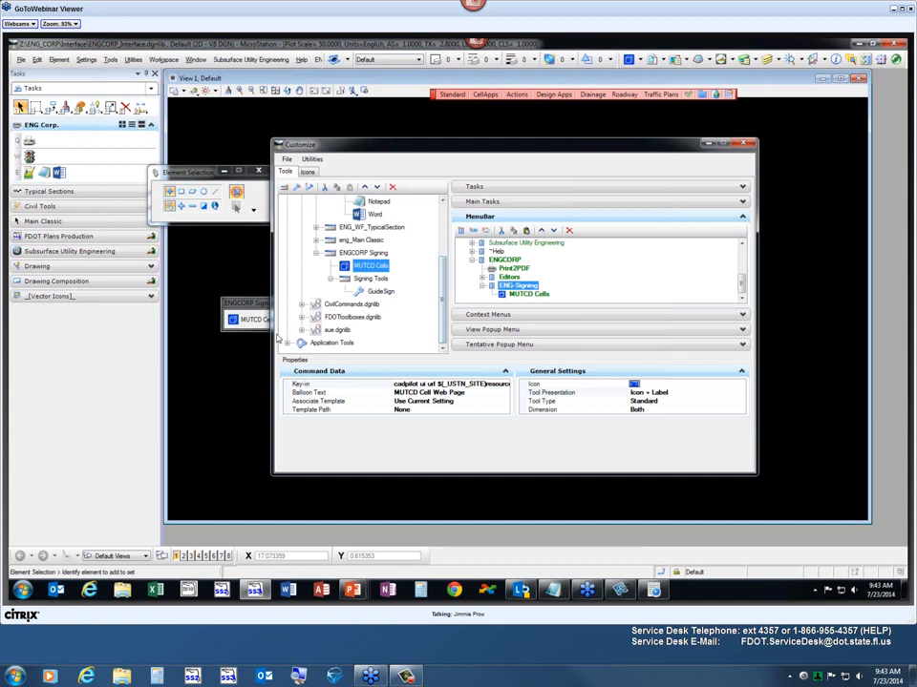
click(301, 317)
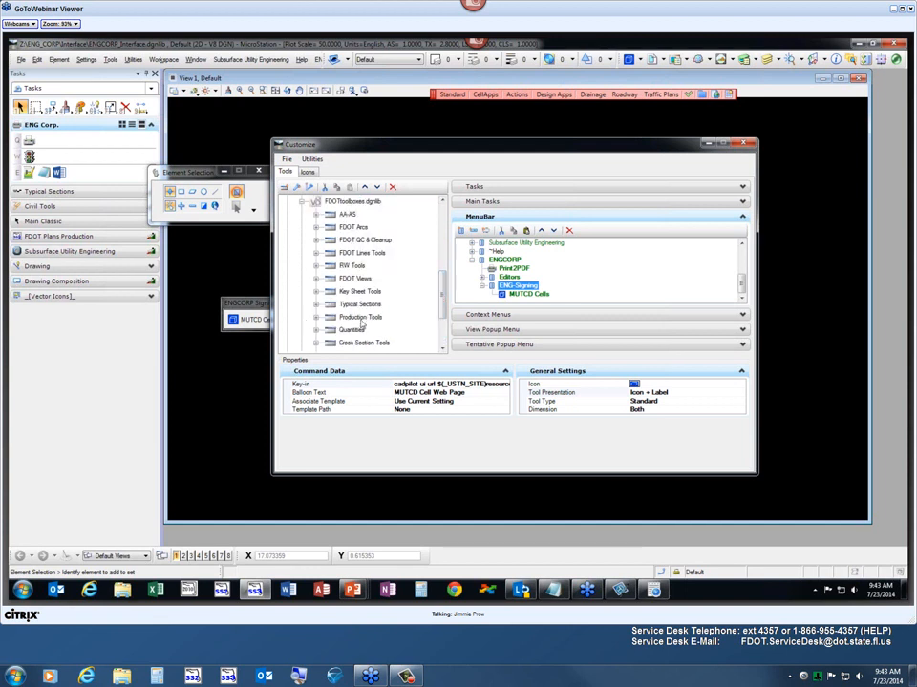
click(351, 265)
right_click(350, 265)
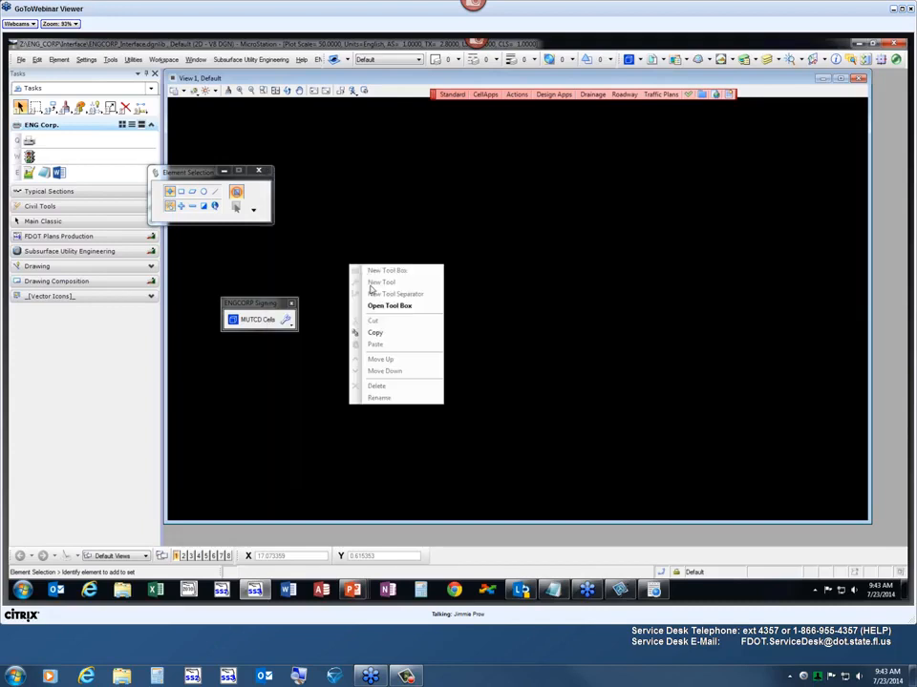
click(321, 271)
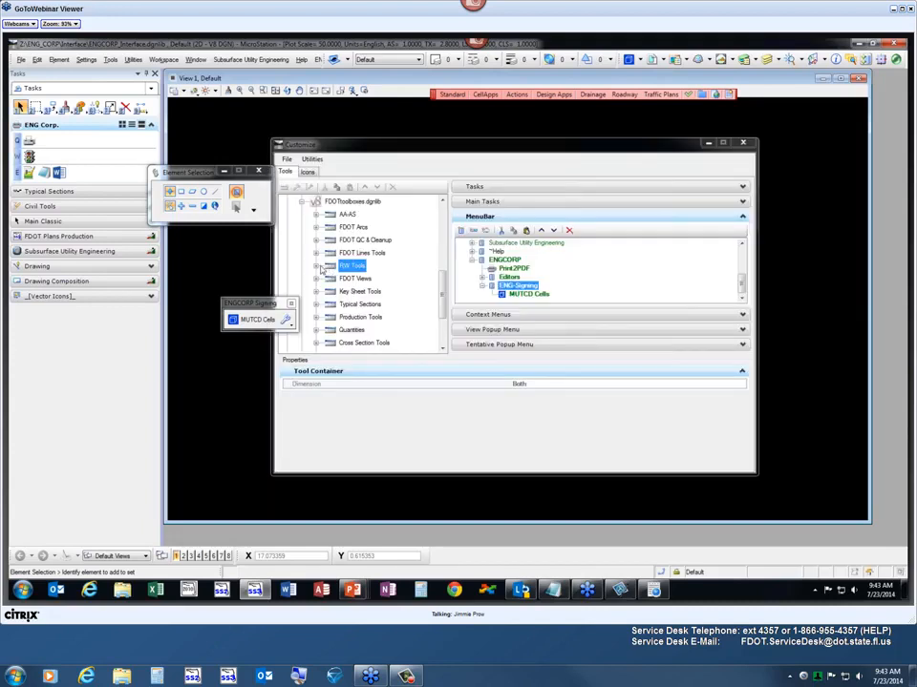
click(316, 266)
double_click(352, 267)
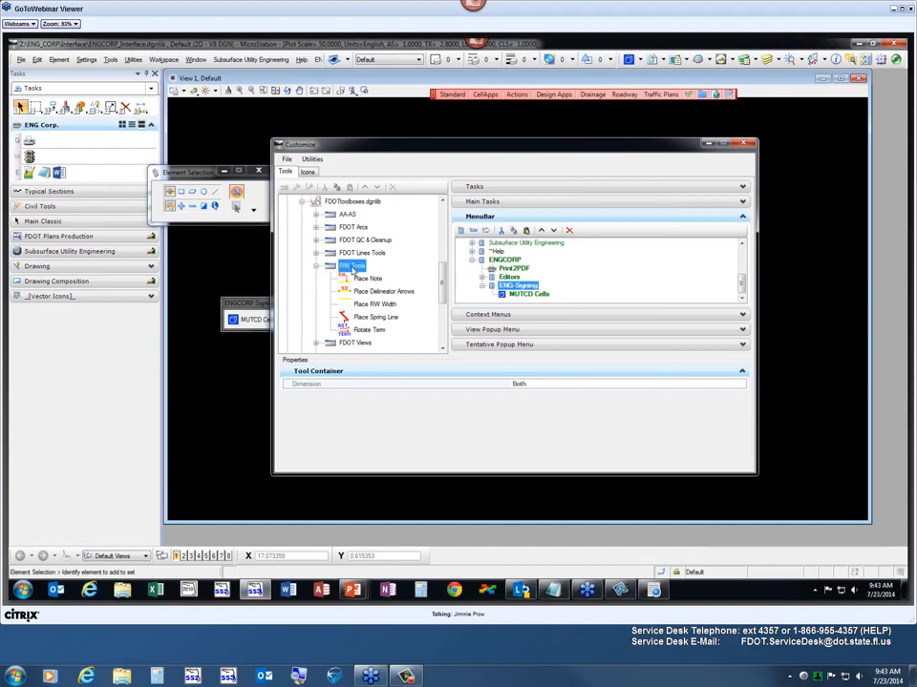
click(349, 277)
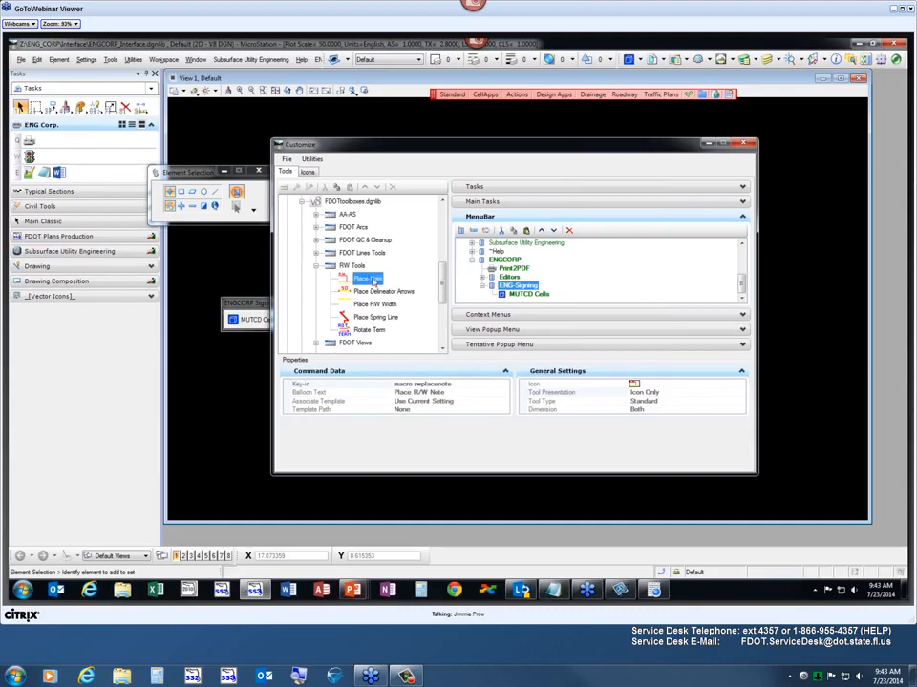
Add the RW Tools tool box from FDOTtoolboxes.dgnlib to the ENGCORP menu as a submenu and check its entries there
drag(328, 268, 542, 288)
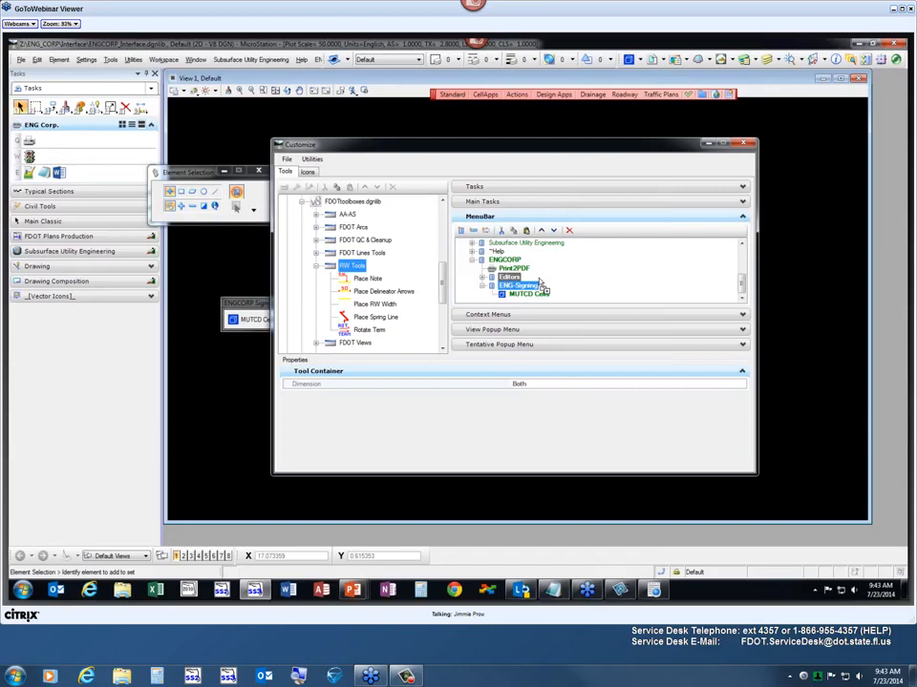
drag(539, 279, 361, 262)
drag(341, 269, 513, 274)
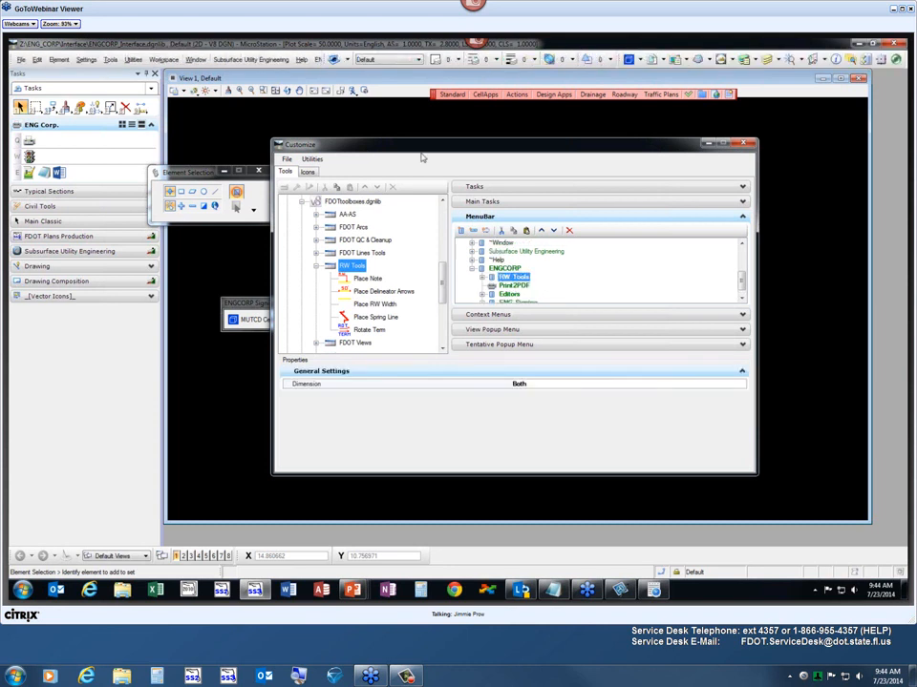
click(319, 60)
mouse_move(341, 72)
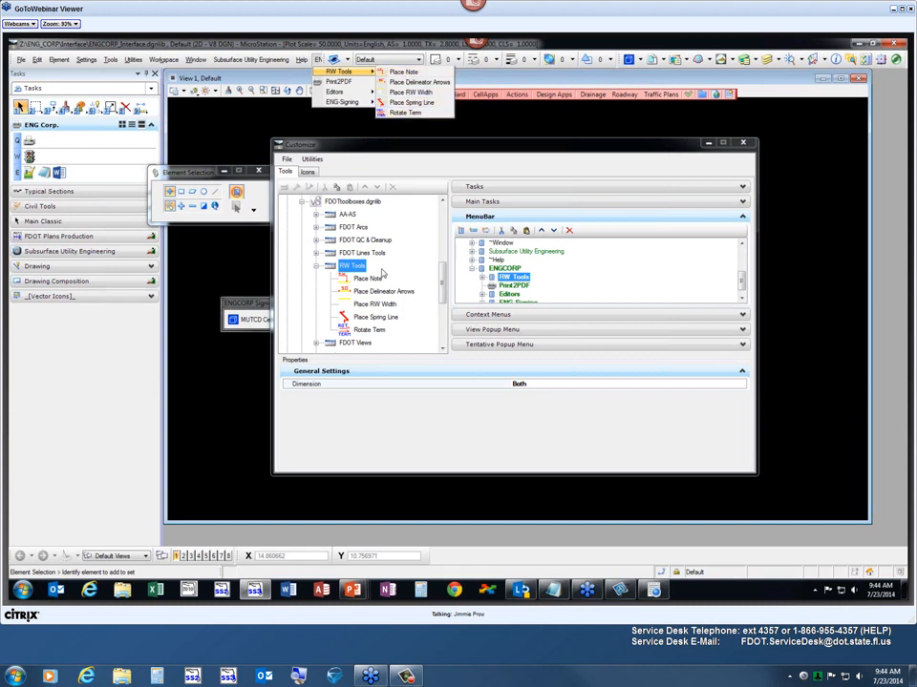
Close the FDOTtoolboxes.dgnlib listing and review the MUTCD Cells tool in the ENGCORP Signing tool box
click(320, 270)
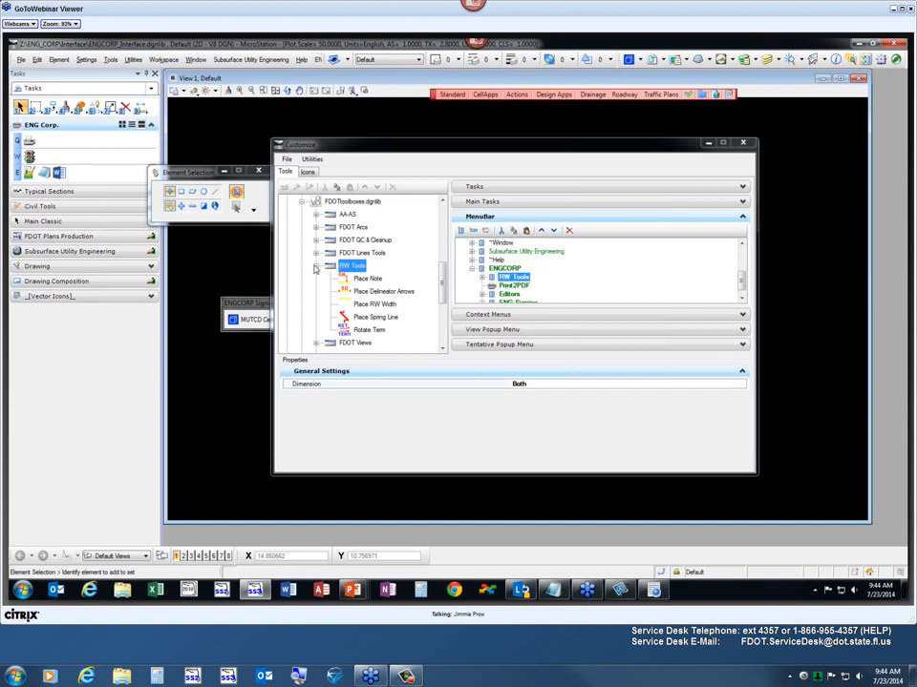
click(319, 269)
click(302, 202)
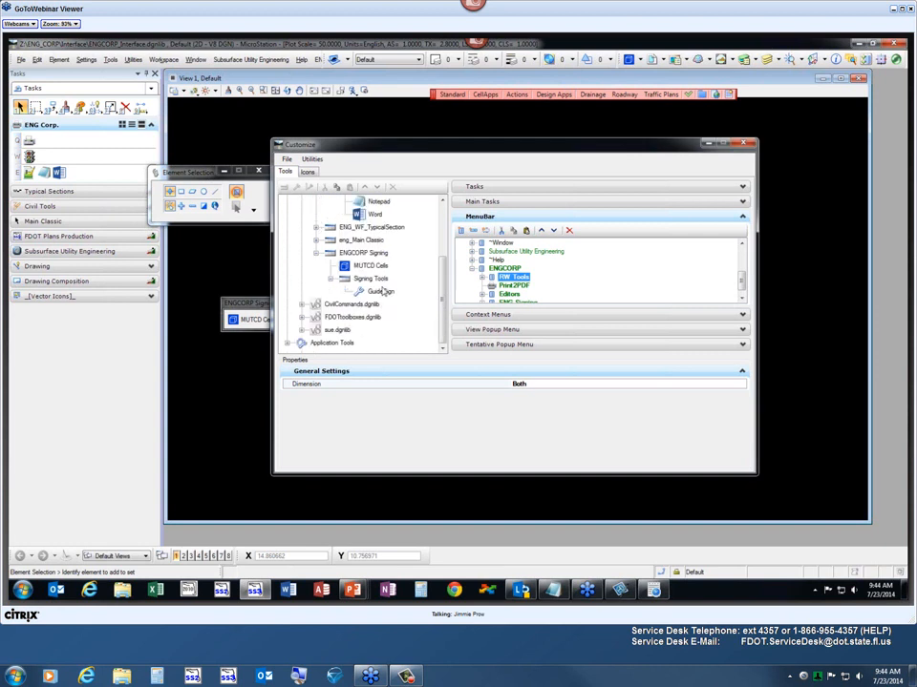
scroll(442, 295, up, 2)
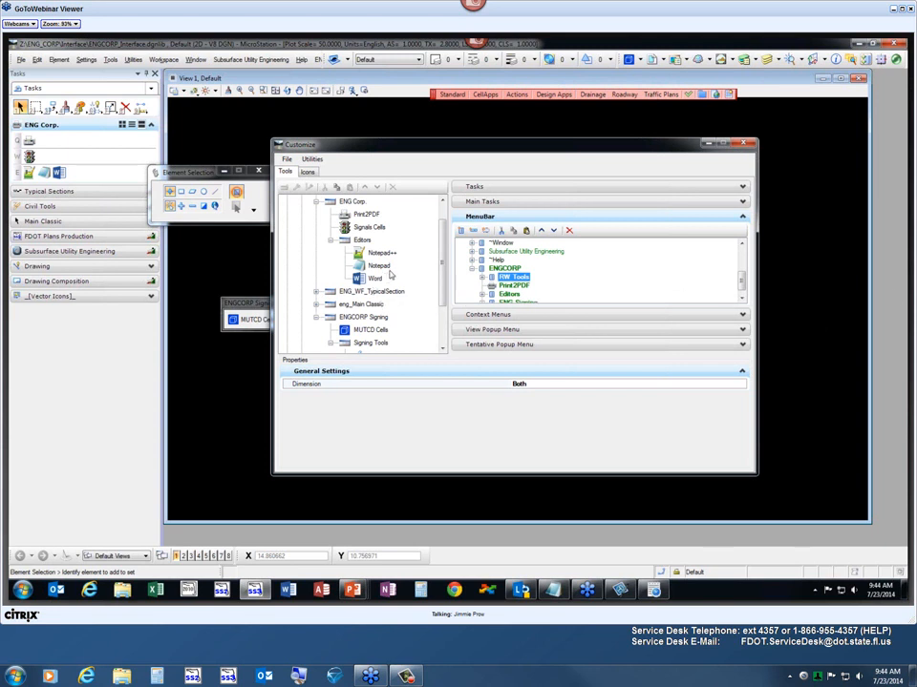
click(374, 330)
drag(372, 255, 493, 291)
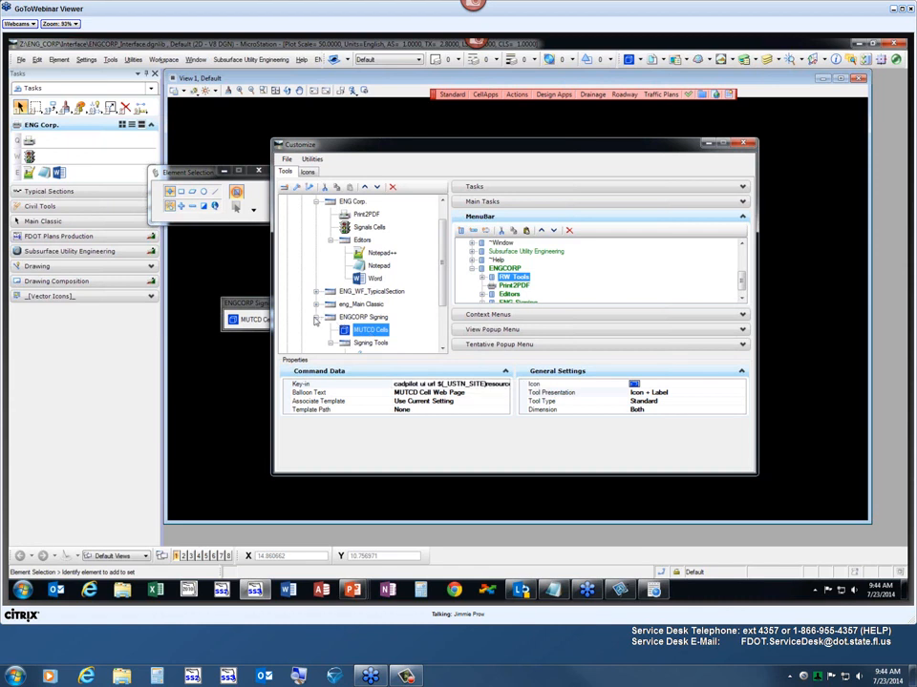
double_click(341, 319)
Review the tools inside the ENGCORP menu's RW Tools submenu and the shortcuts shown beside the File menu's commands
click(505, 270)
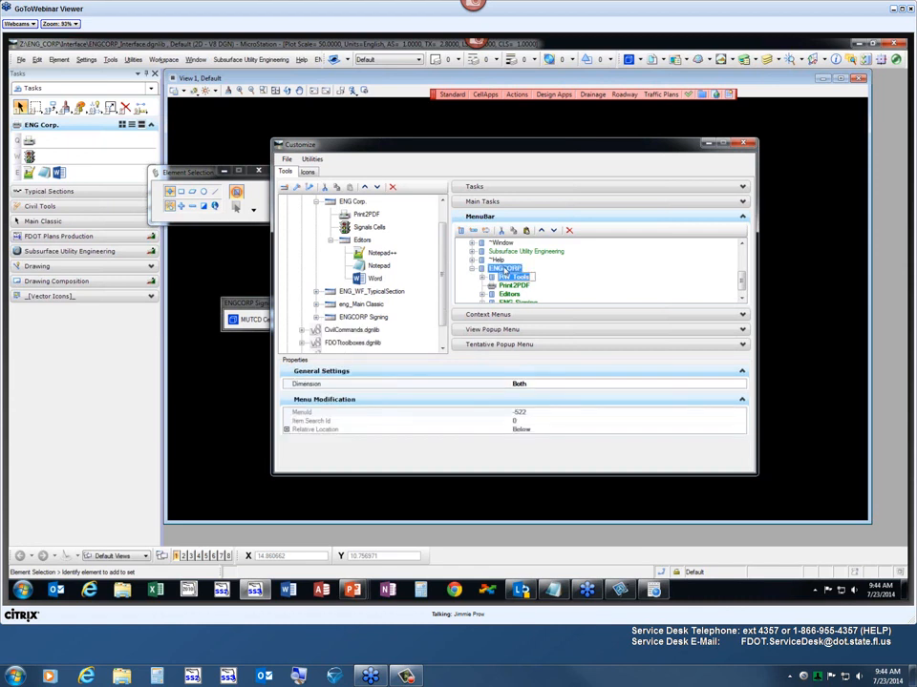
click(483, 278)
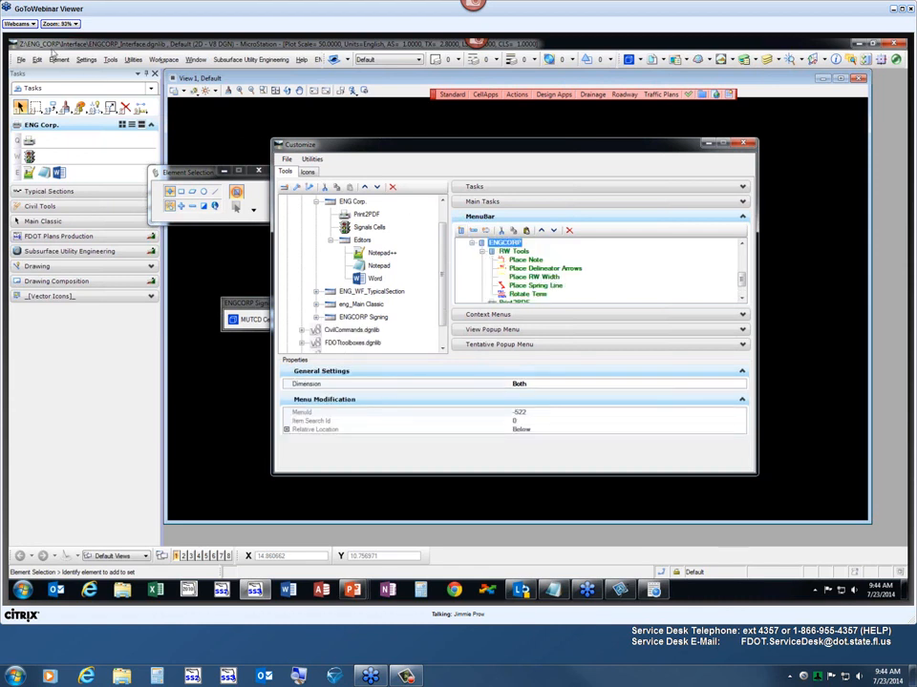
click(20, 59)
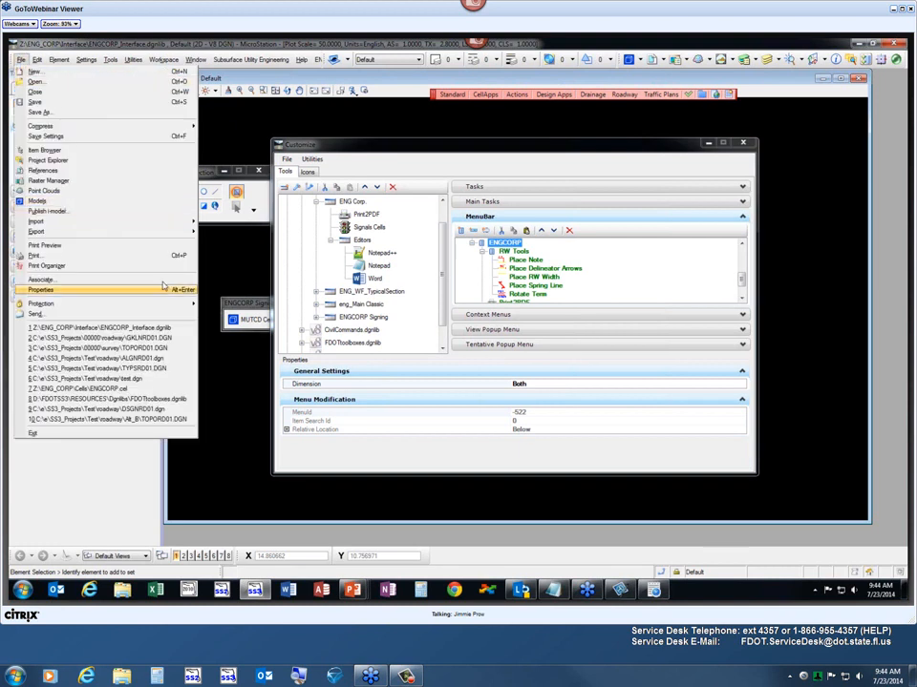
mouse_move(156, 130)
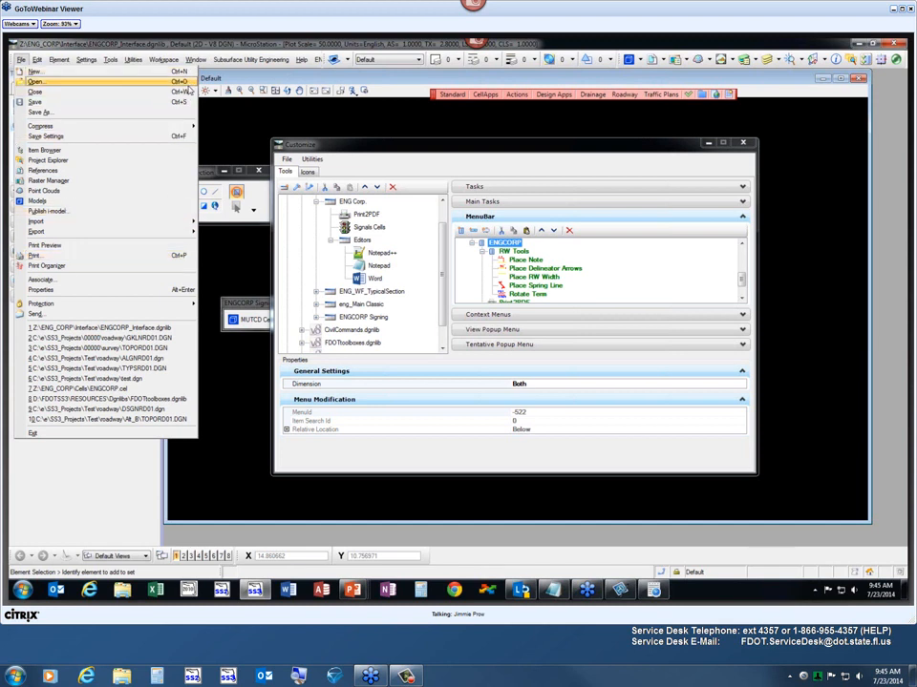
click(587, 293)
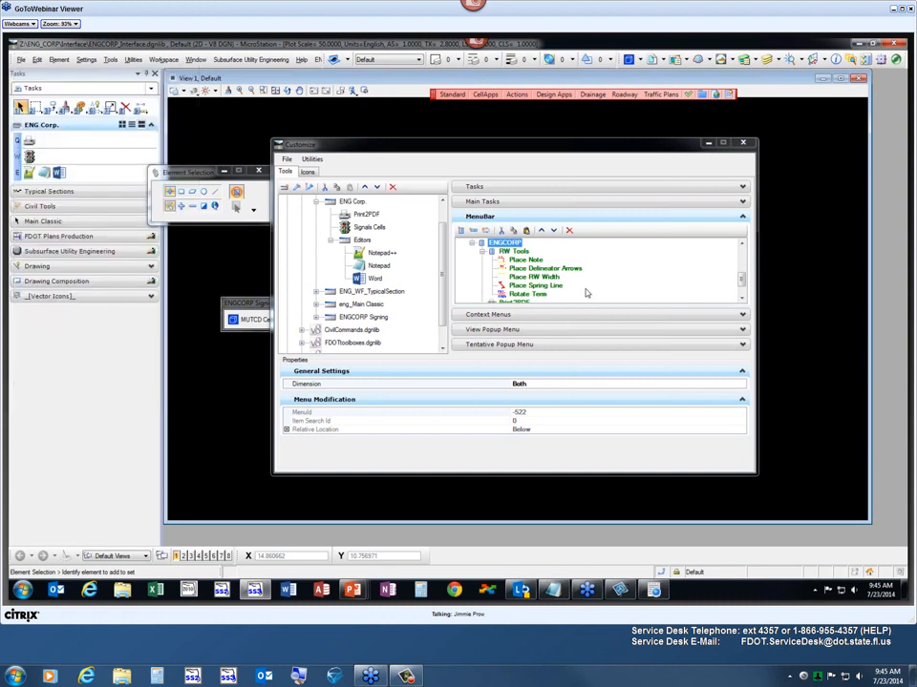
Assign the shortcut Ctrl+Alt+M to the MUTCD Cells item in the ENGCORP menu's ENG-Signing submenu
click(483, 252)
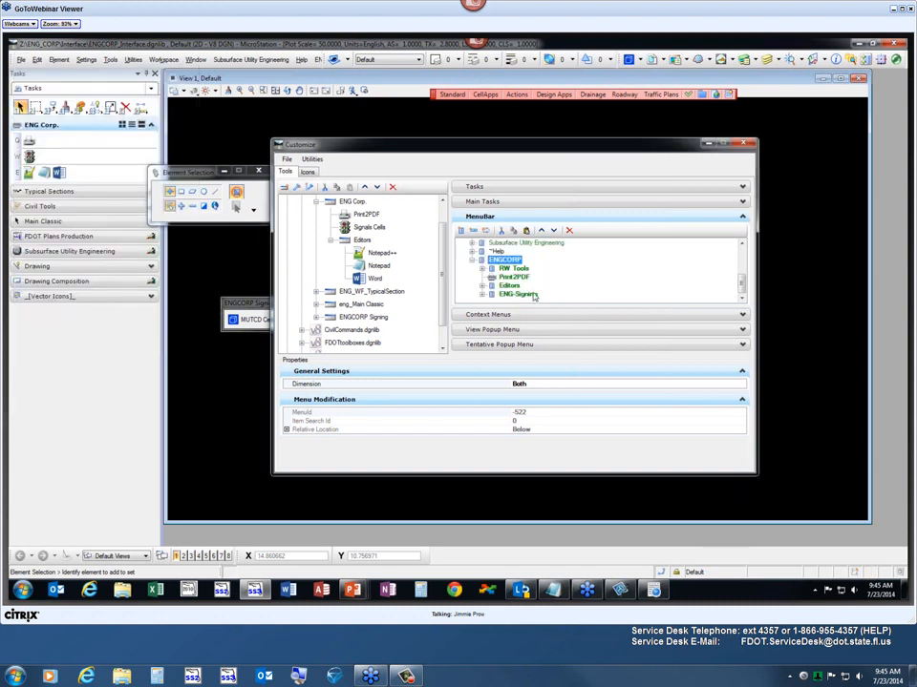
click(473, 260)
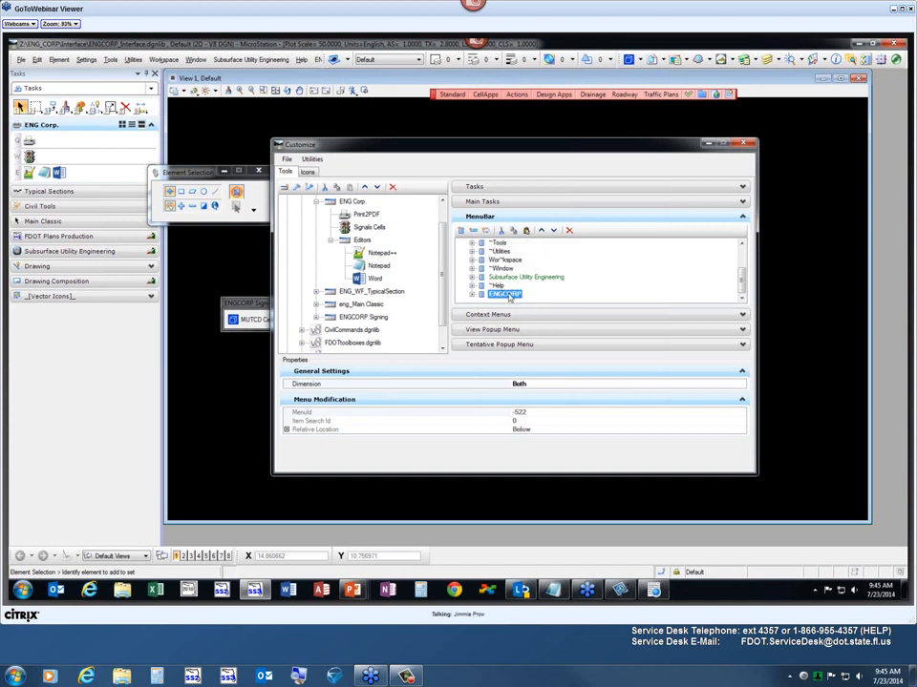
click(473, 295)
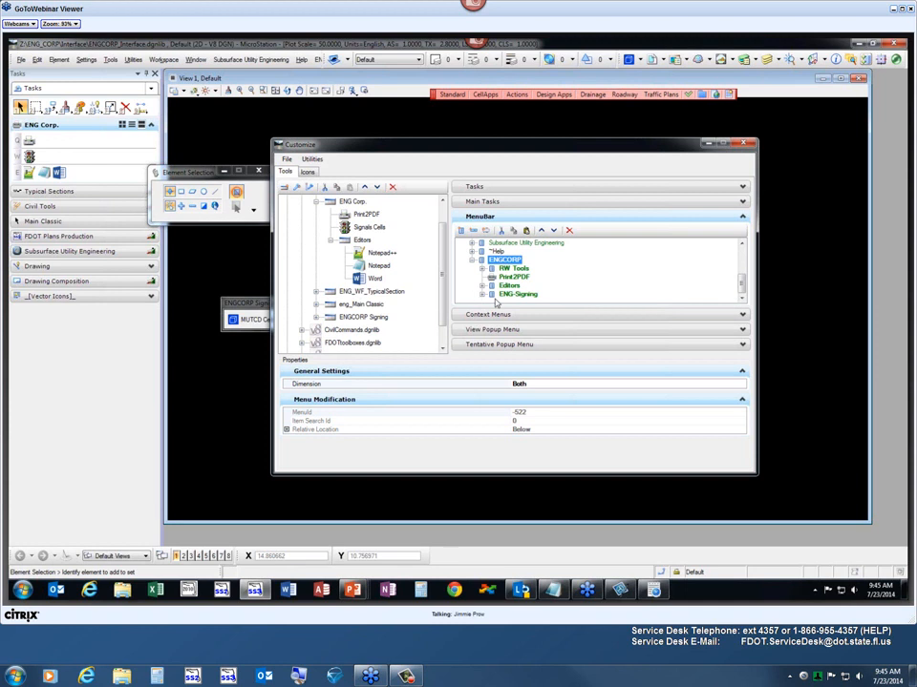
click(481, 294)
click(508, 295)
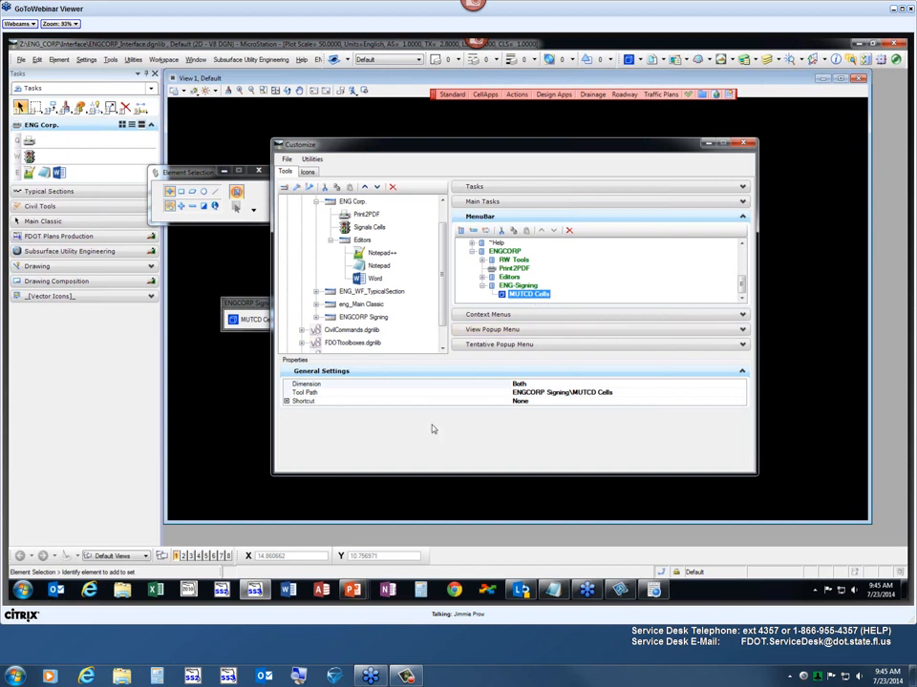
click(287, 402)
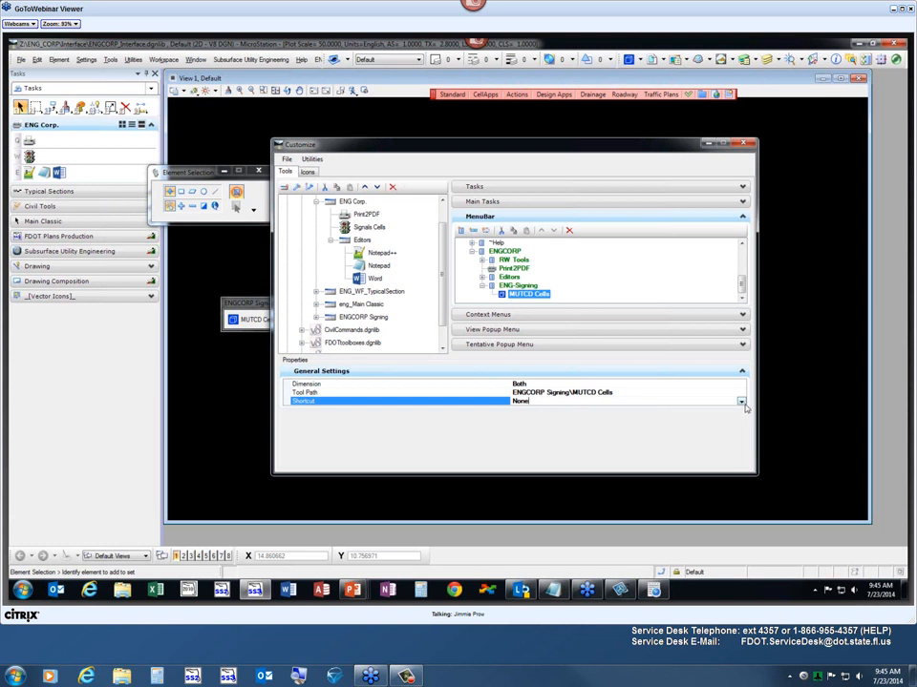
click(741, 402)
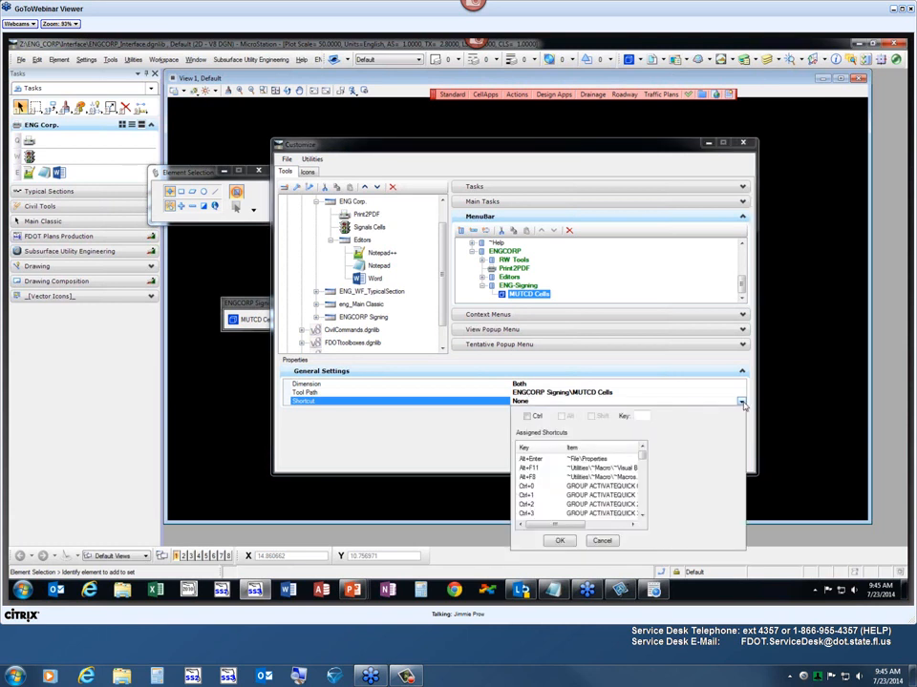
click(527, 417)
text(M)
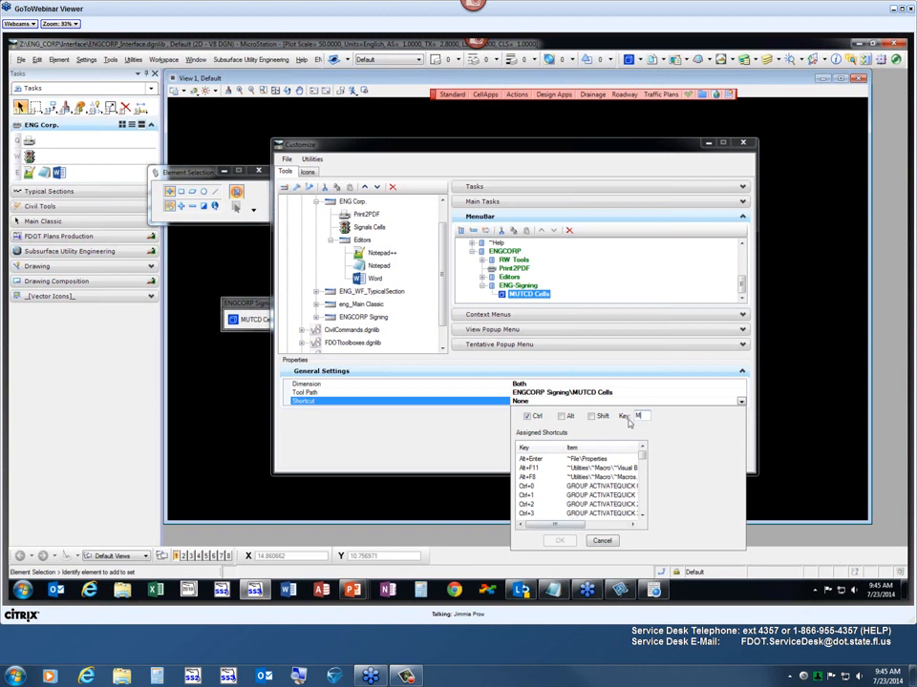
click(561, 418)
click(560, 542)
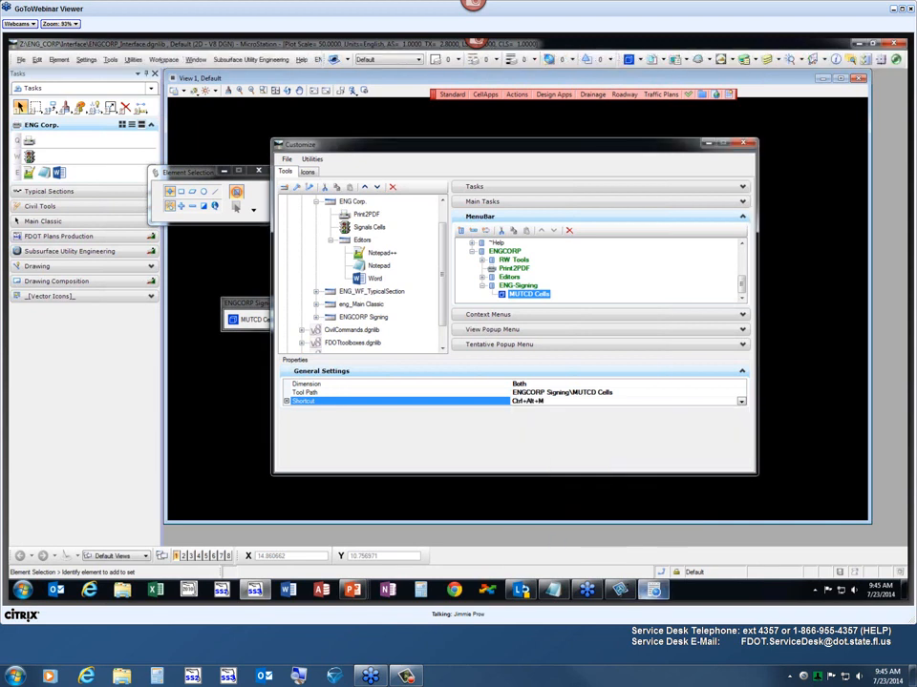
Move the Customize dialog clear of the view and test the new MUTCD Cells shortcut, which should open its cell web page
drag(664, 149, 893, 311)
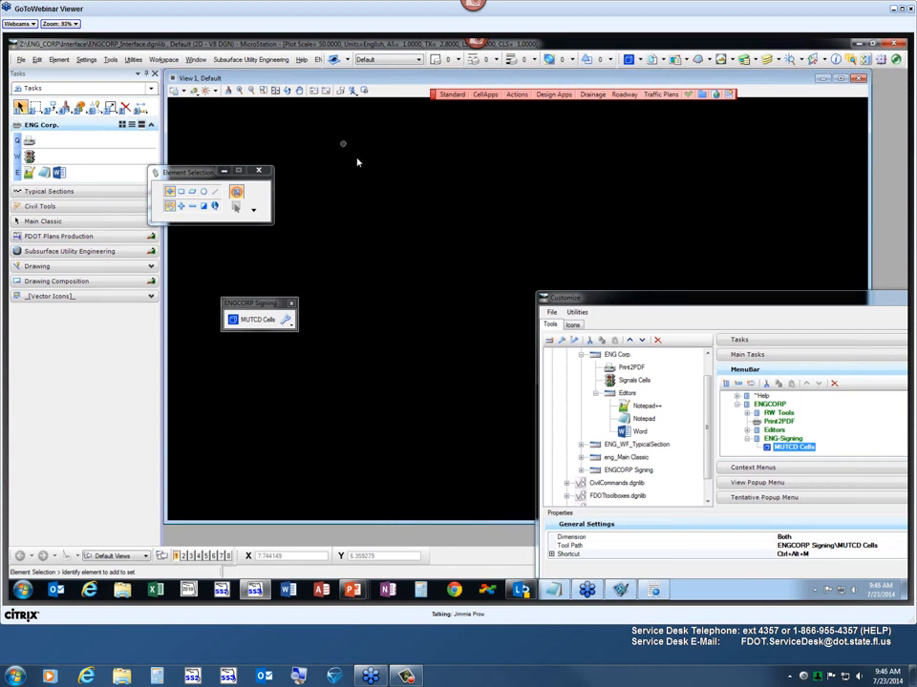
drag(651, 303, 637, 271)
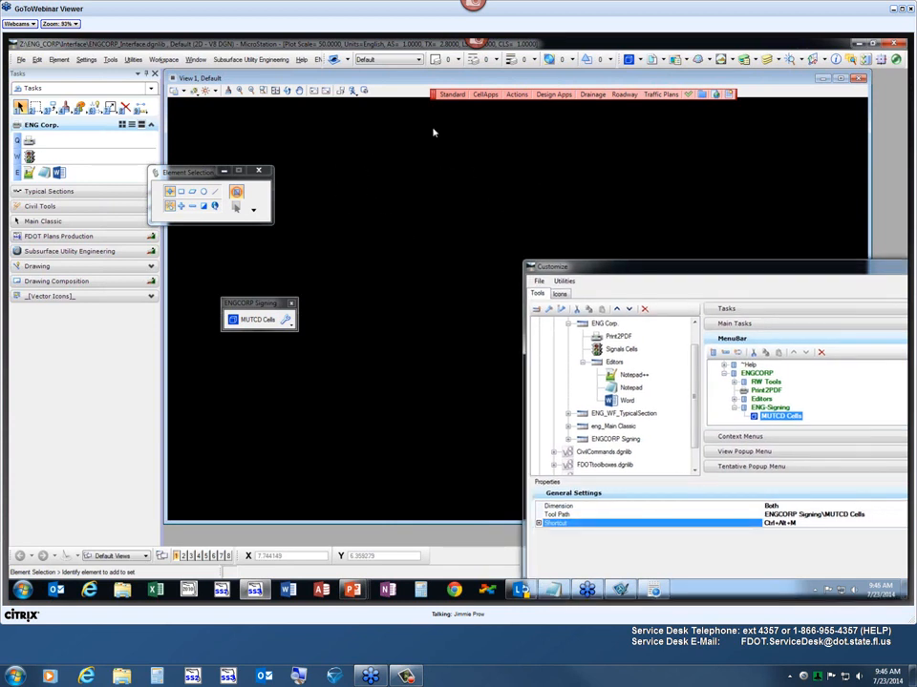
drag(540, 177, 452, 120)
click(665, 493)
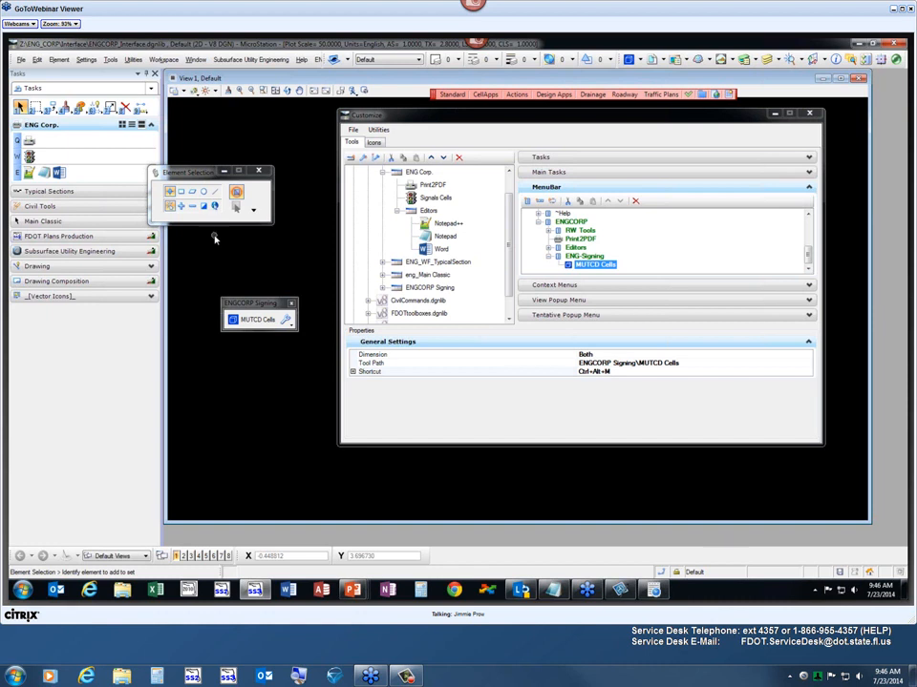
key(ctrl+alt+m)
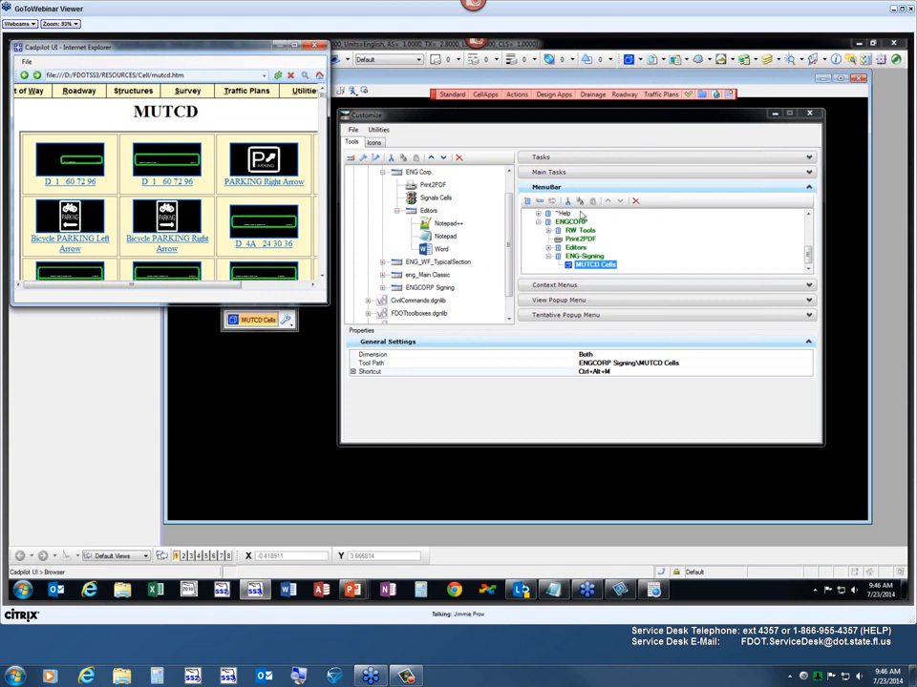
mouse_move(680, 118)
mouse_down()
mouse_move(670, 128)
mouse_move(689, 98)
mouse_up()
click(233, 43)
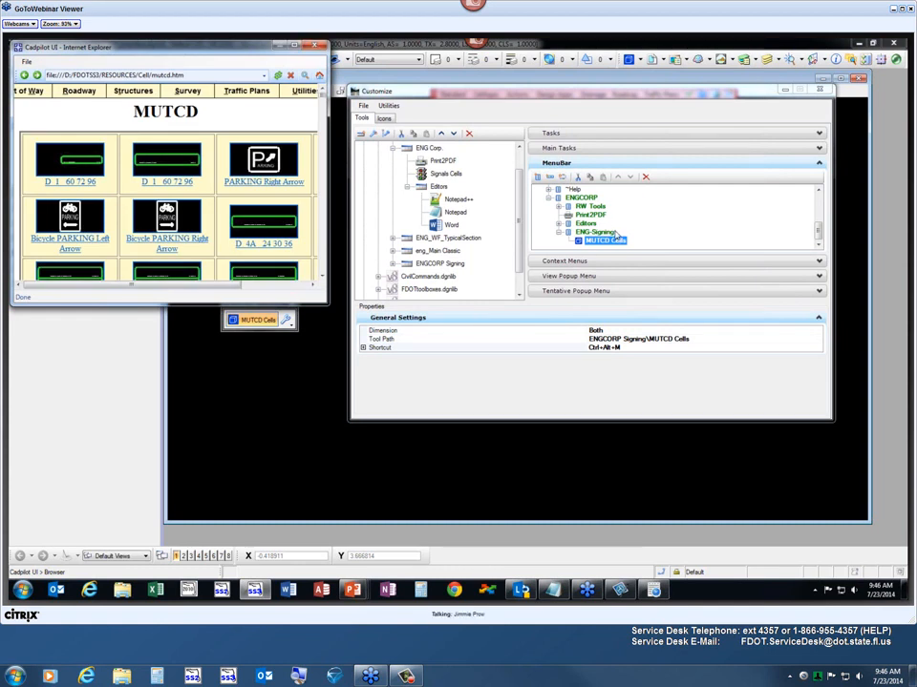
Create a new context menu named ENG-Signing in ENGCORP_Interface.dgnlib
click(580, 261)
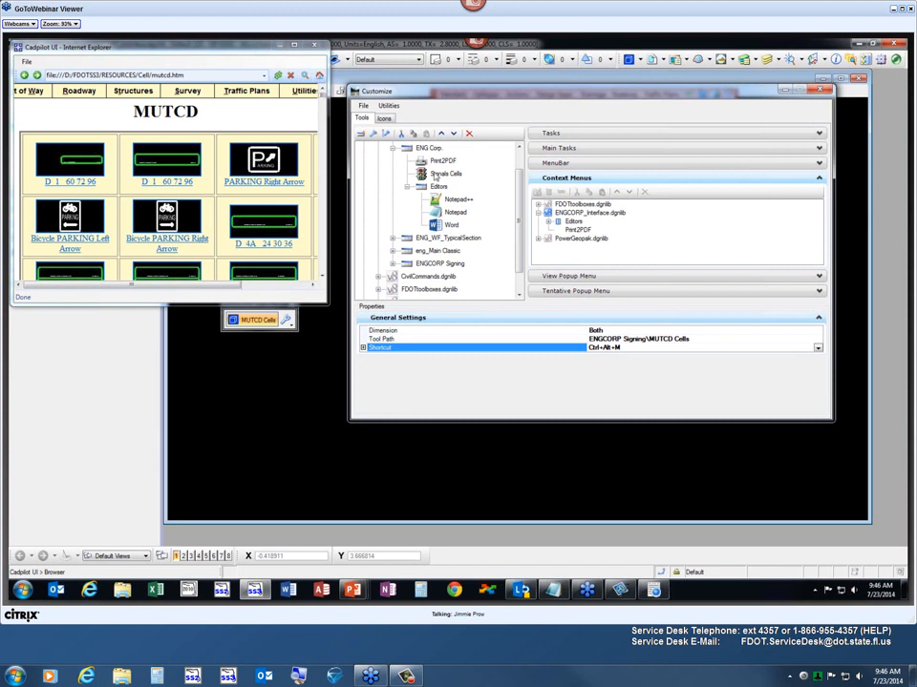
click(581, 230)
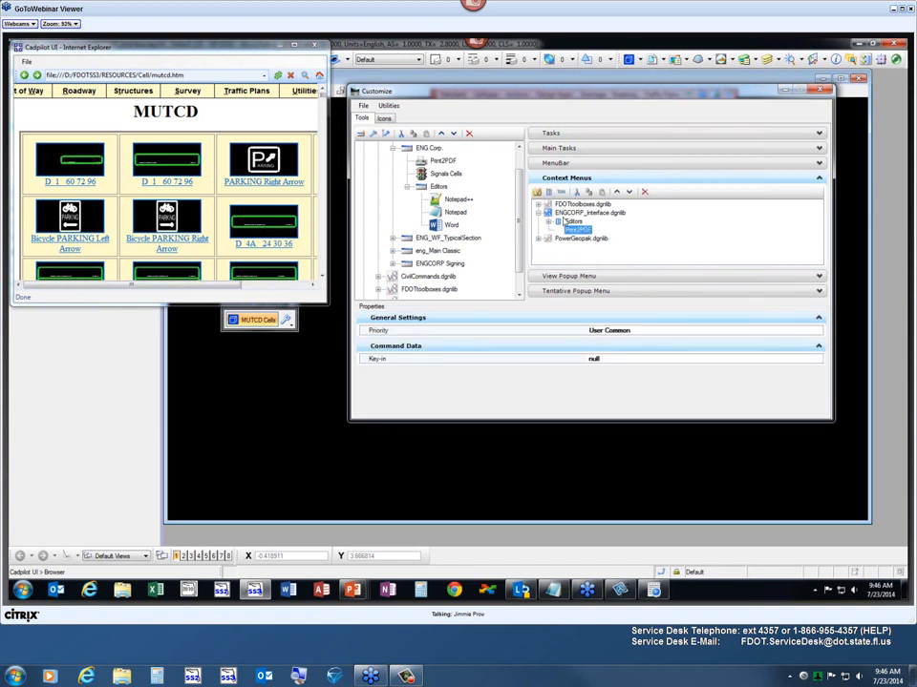
click(571, 213)
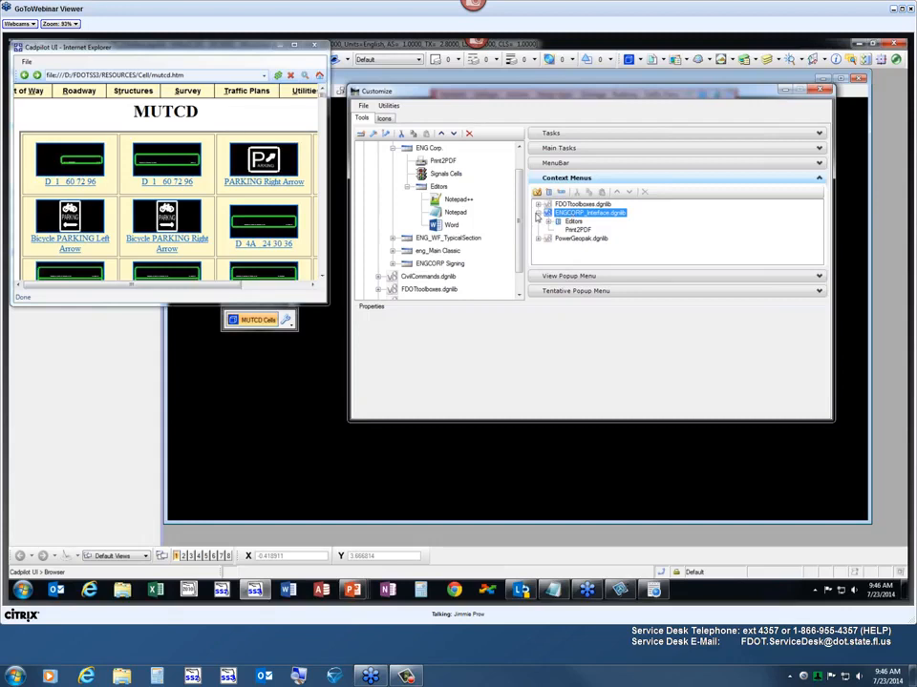
right_click(602, 216)
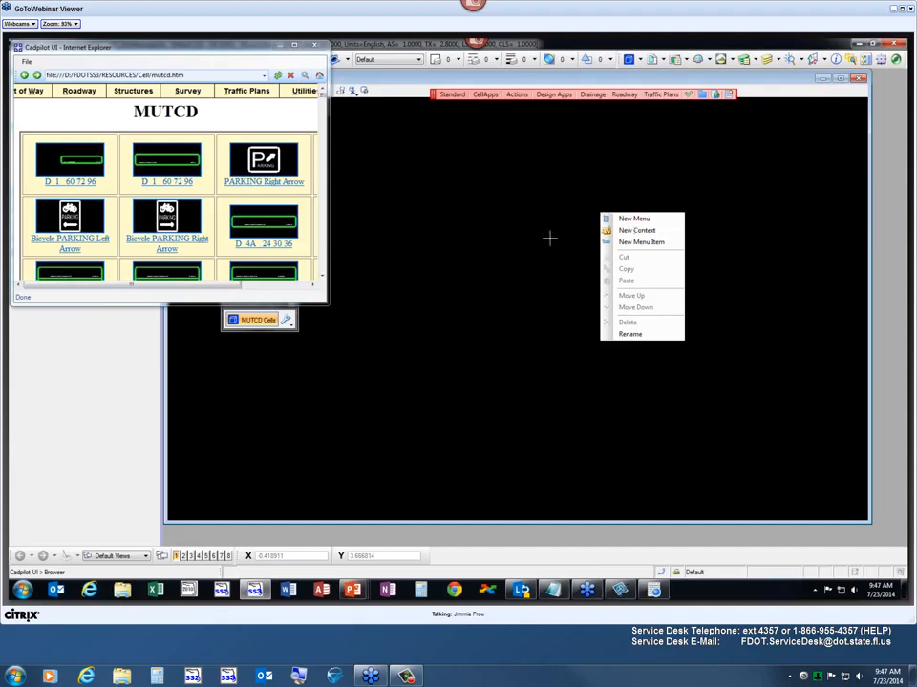
click(630, 221)
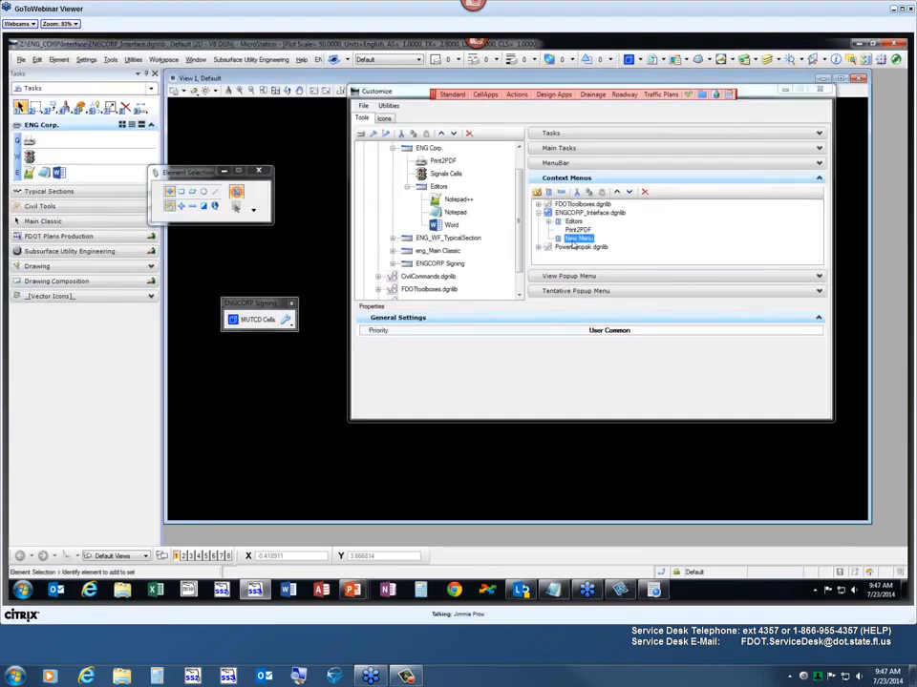
click(579, 240)
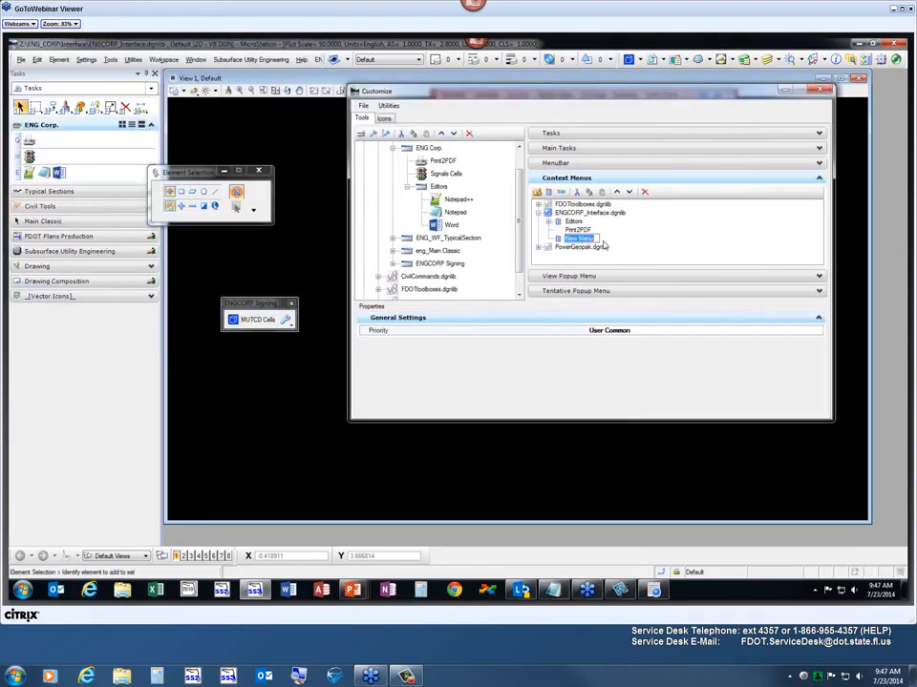
text(ENG-Signing)
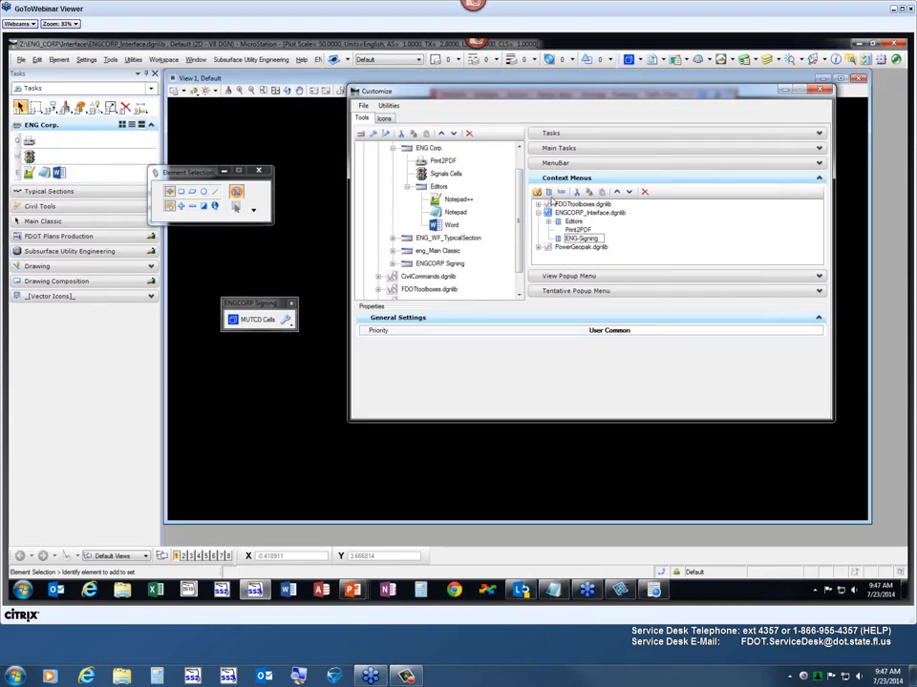
key(Return)
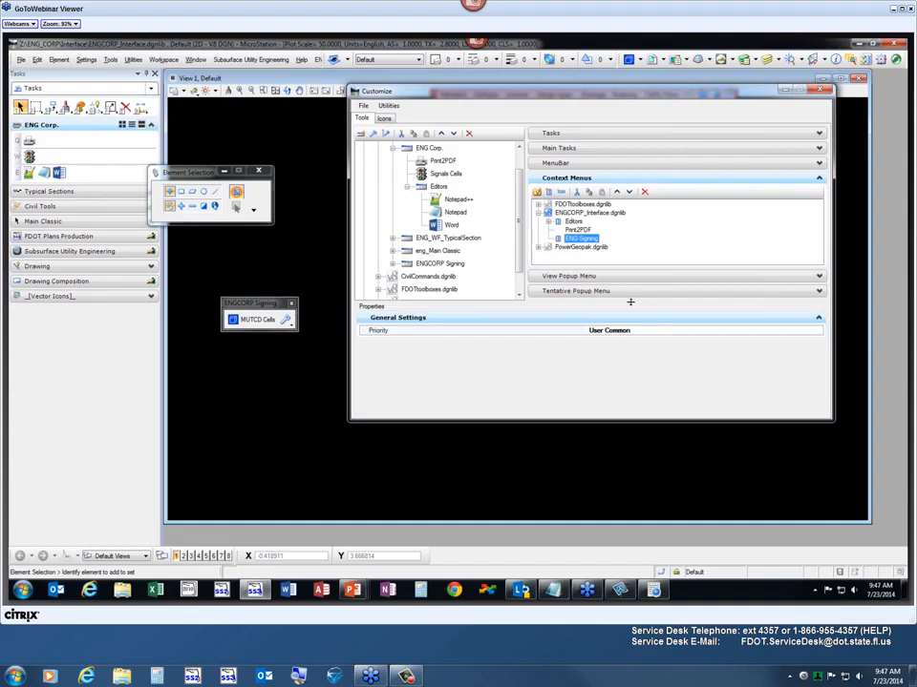
Add a new menu item named MUTCD to the ENG-Signing context menu
right_click(568, 242)
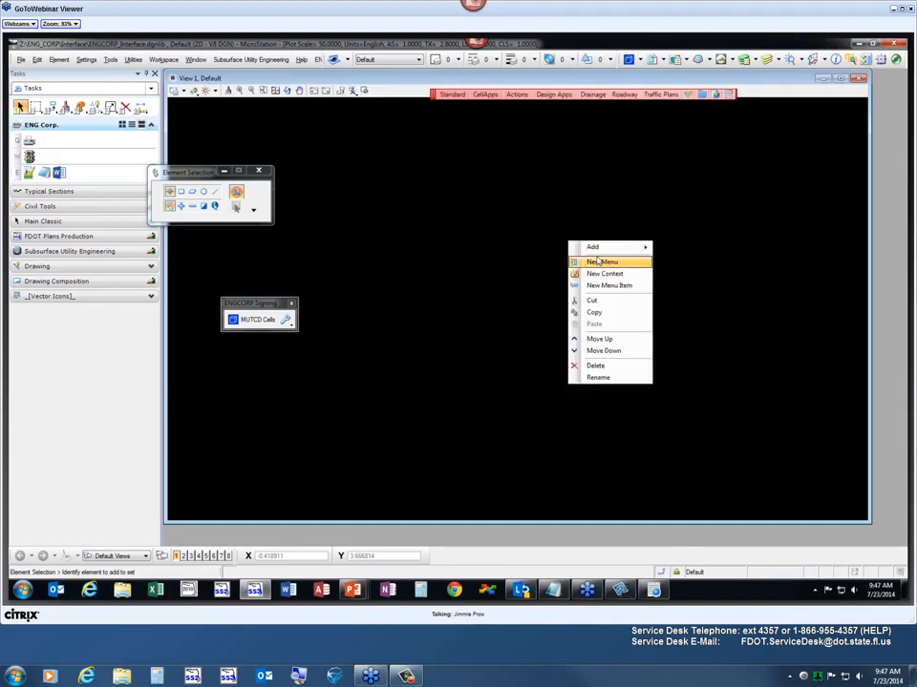
click(636, 286)
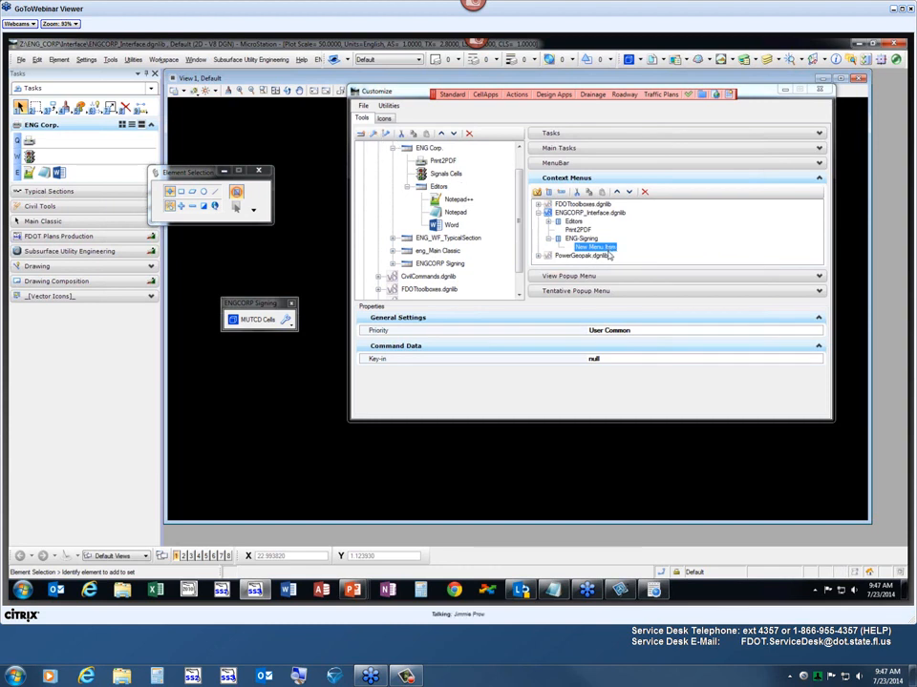
click(612, 249)
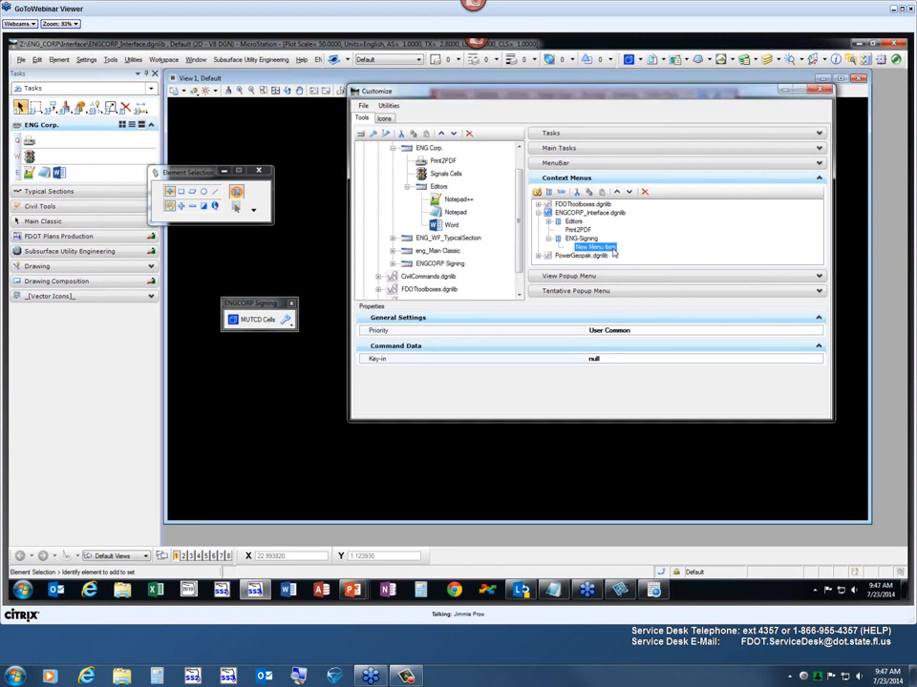
text(MUTCD)
click(634, 240)
Check the view's context menu for the ENG-Signing submenu and its MUTCD item
right_click(328, 197)
mouse_move(388, 240)
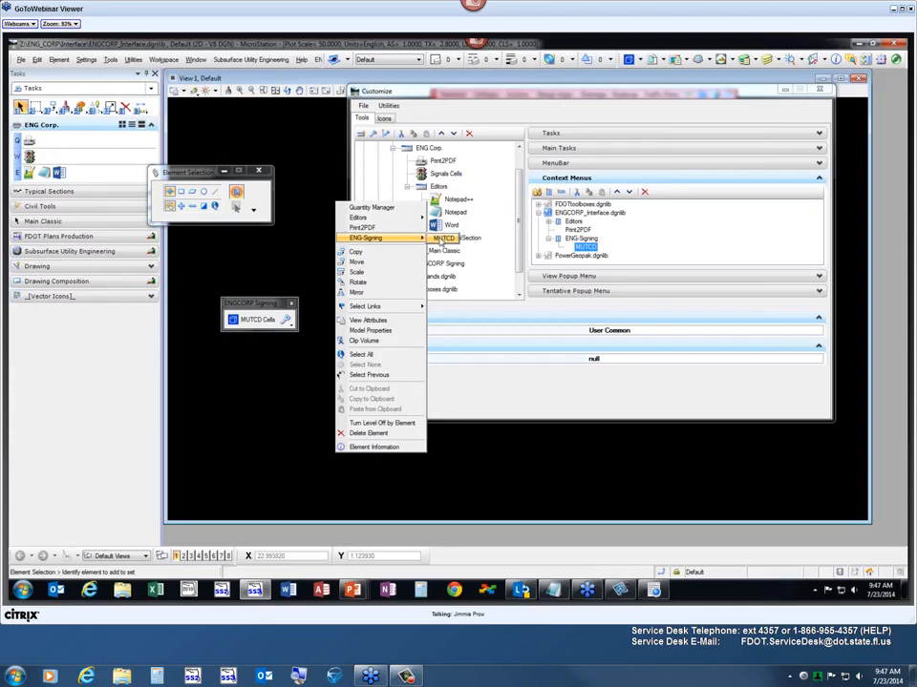
click(285, 225)
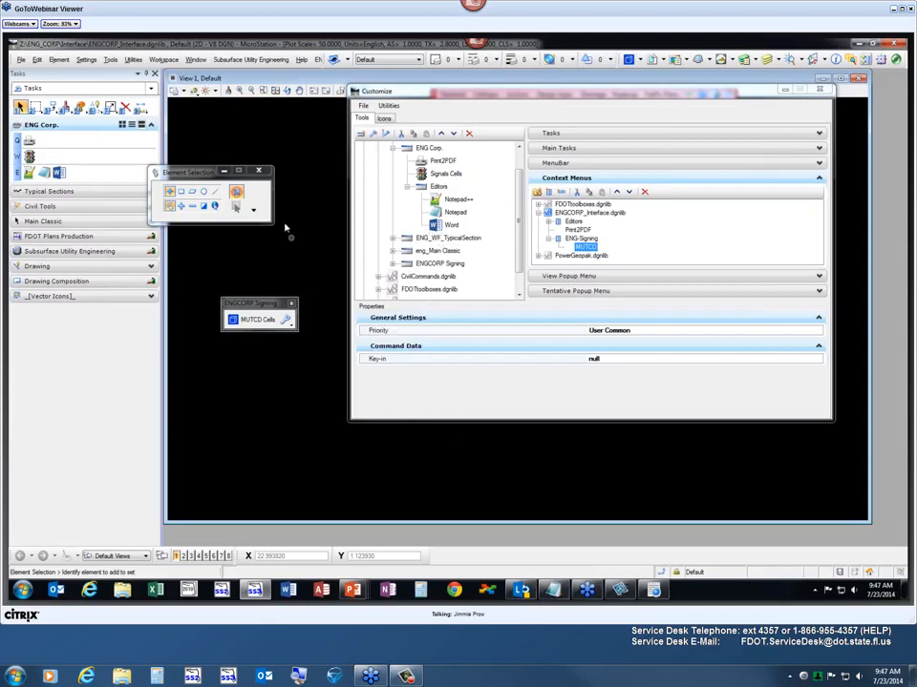
right_click(289, 151)
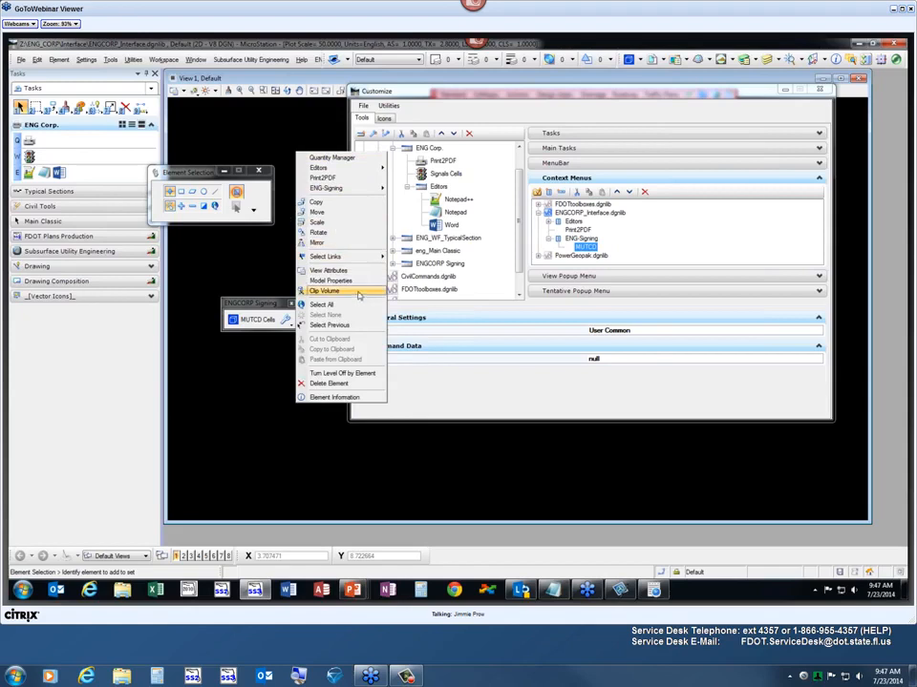
Delete the ENG-Signing context menu from ENGCORP_Interface.dgnlib
click(592, 249)
right_click(577, 238)
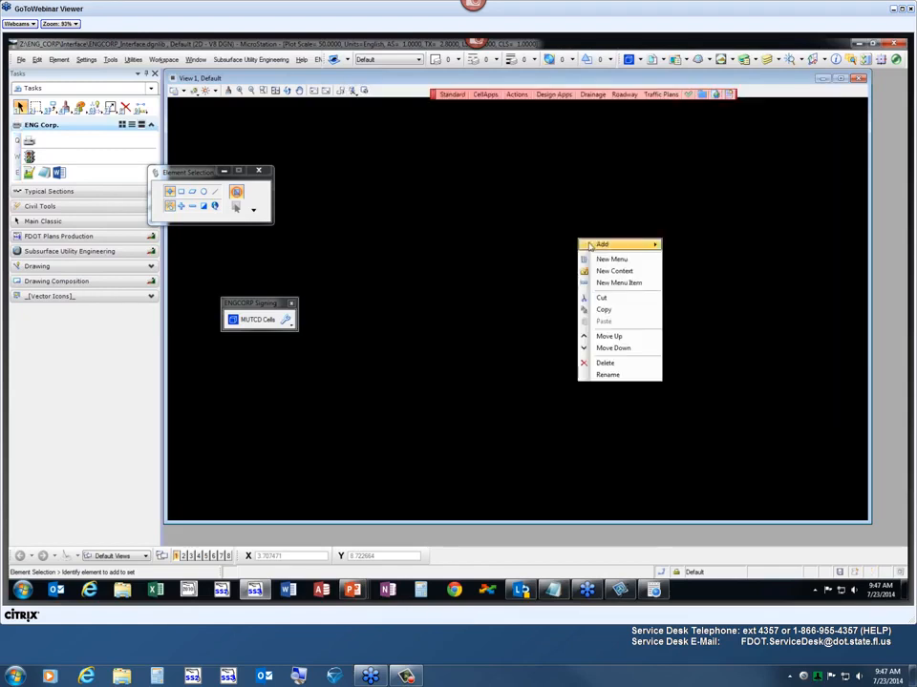
click(621, 360)
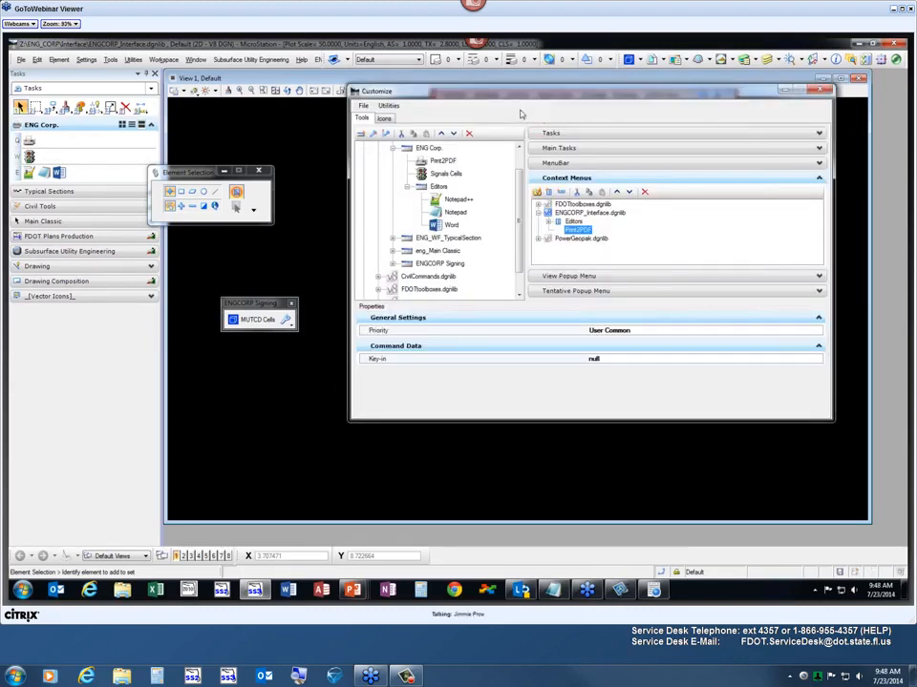
Reposition the Customize dialog and add the ENGCORP Signing toolbox to ENGCORP_Interface.dgnlib's context menus
drag(538, 97, 470, 139)
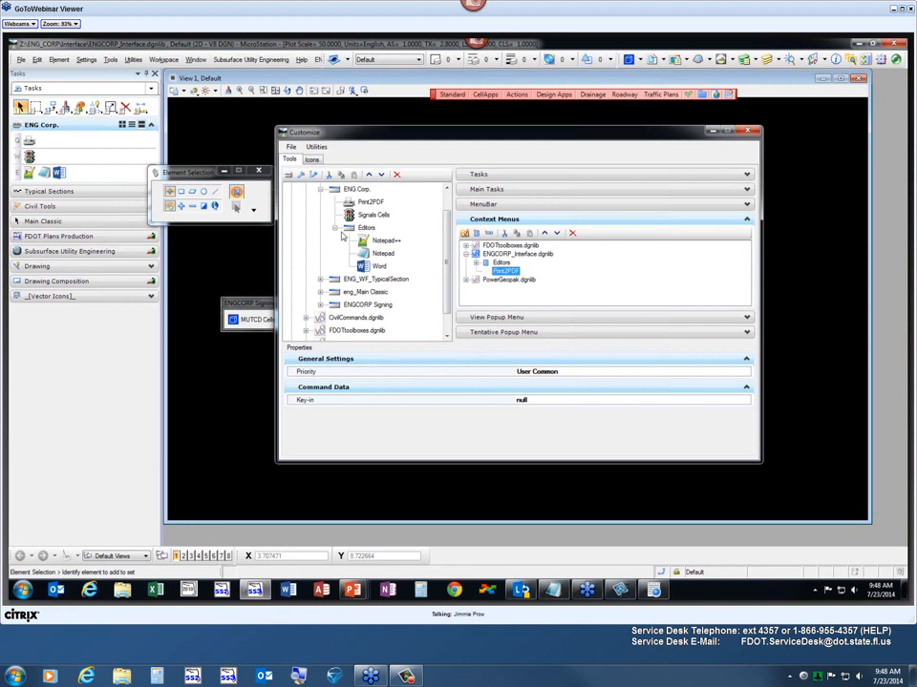
click(367, 304)
drag(492, 268, 525, 267)
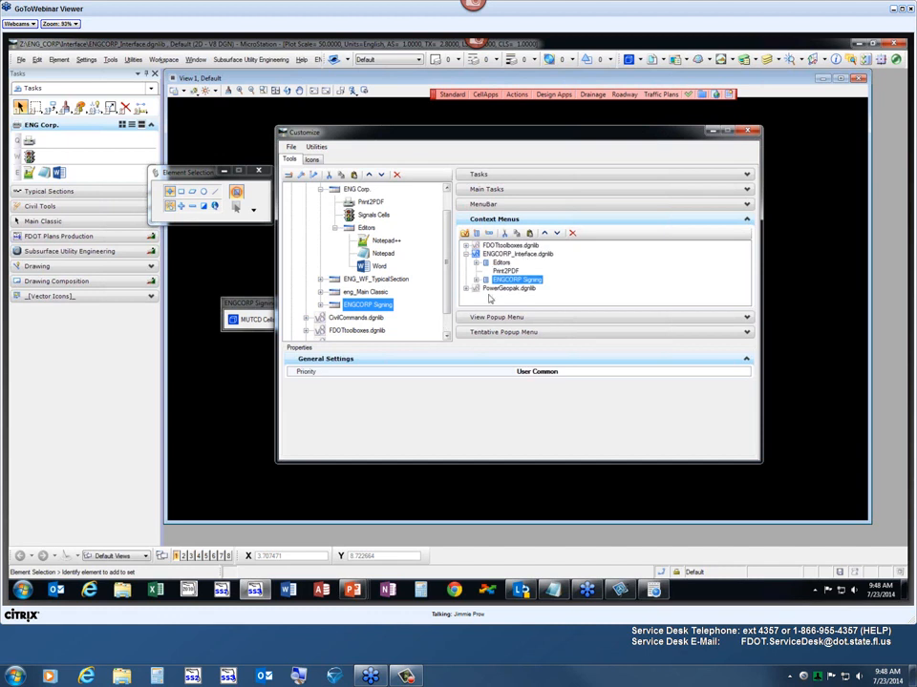
Review the ENGCORP Signing submenu in the view's context menu and move the ENGCORP Signing toolbox clear of the Customize dialog
right_click(251, 127)
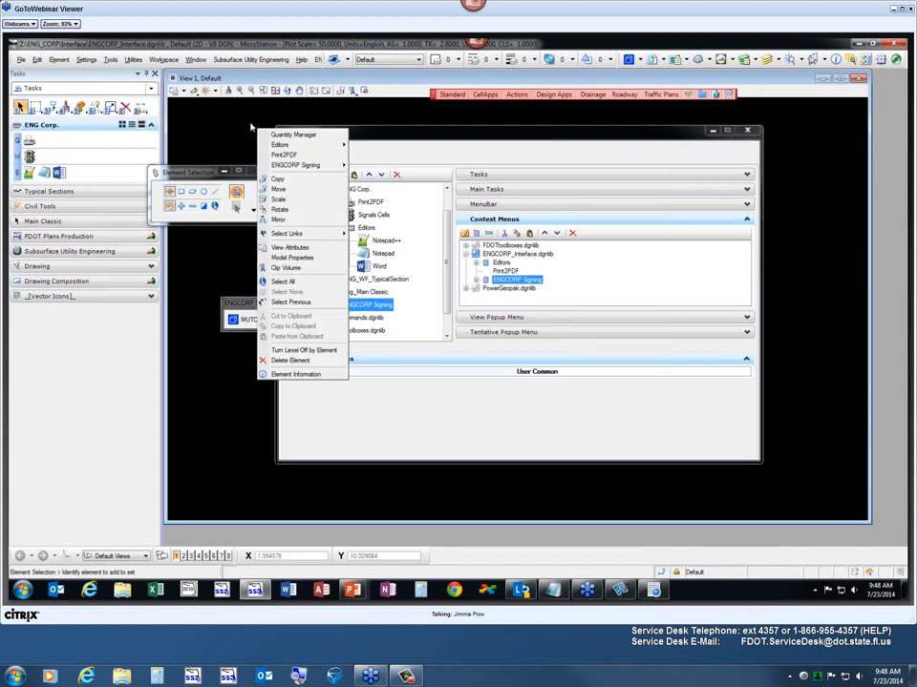
mouse_move(343, 168)
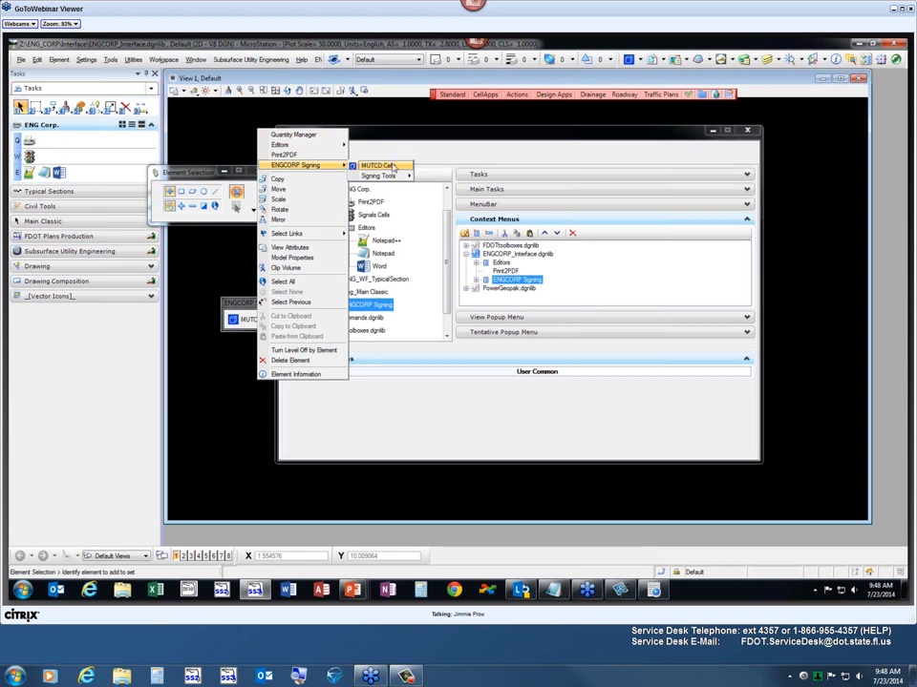
mouse_move(388, 181)
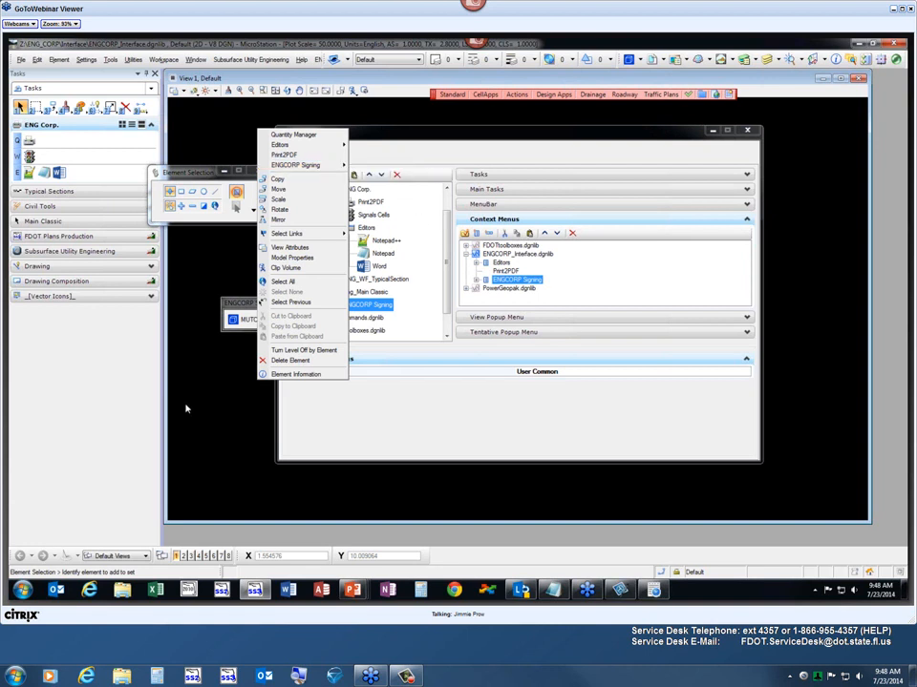
click(220, 410)
drag(250, 297, 217, 265)
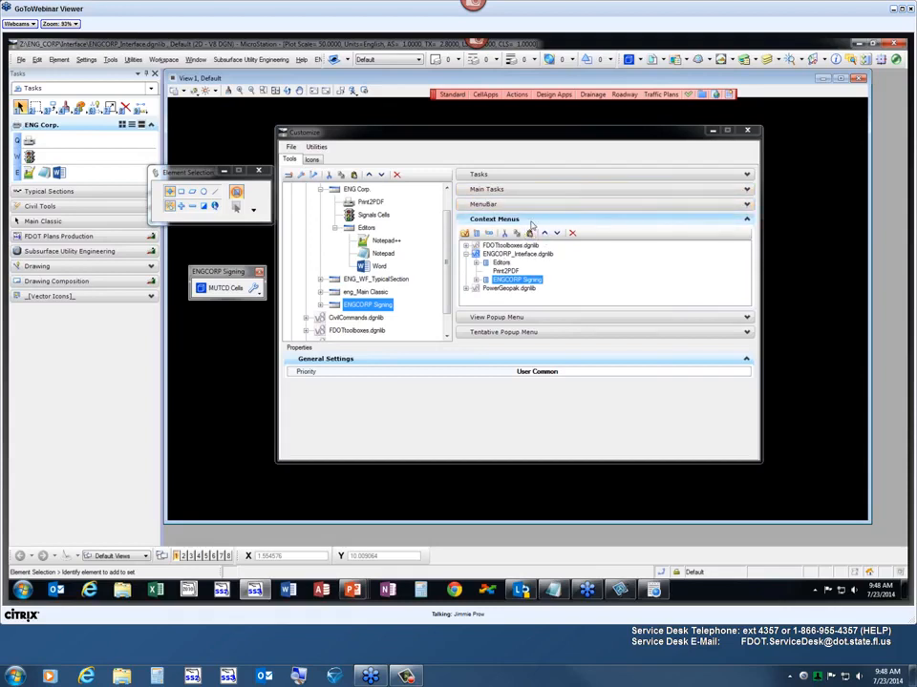
Look over the View Popup Menu and Tentative Popup Menu customizations, and run Fit View from the view's popup menu
click(525, 318)
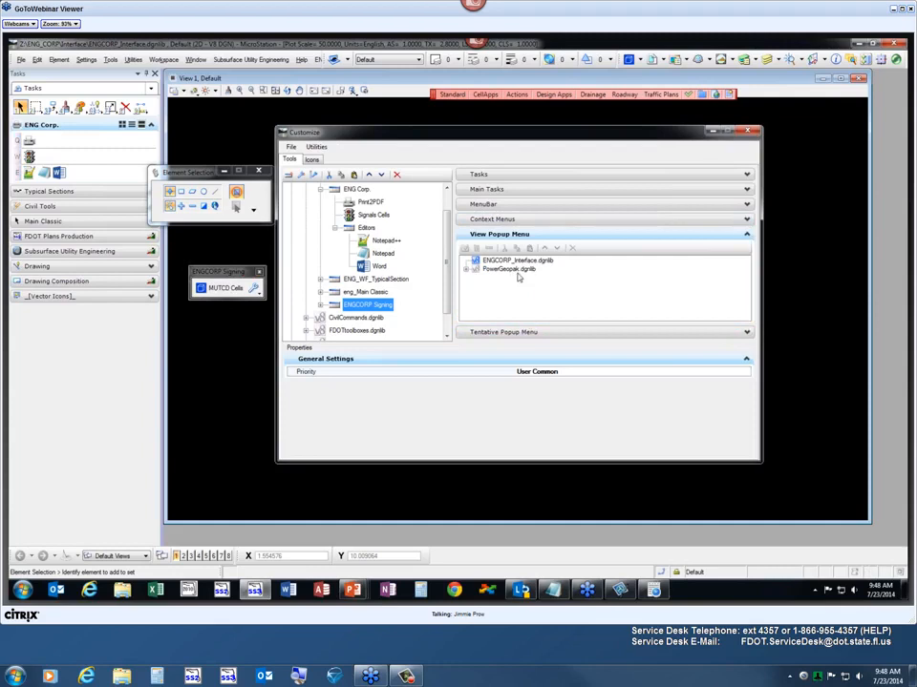
click(516, 334)
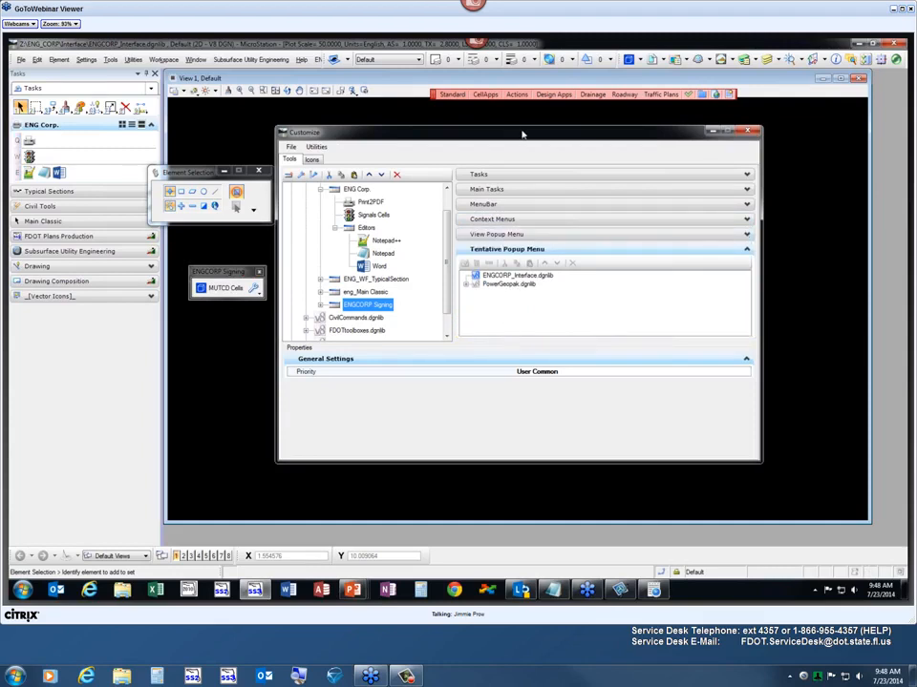
drag(523, 135, 679, 176)
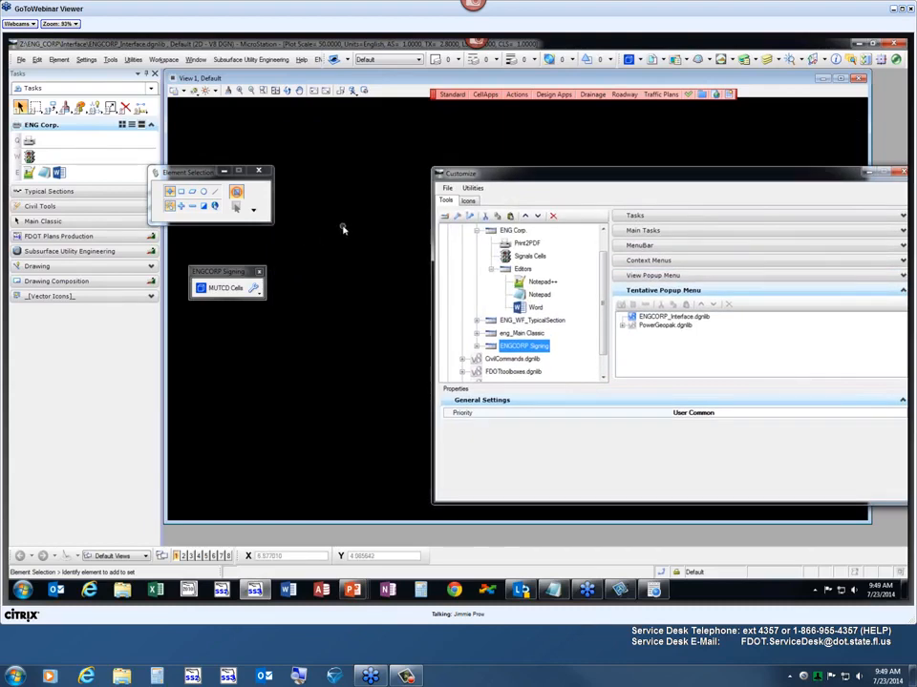
right_click(342, 231)
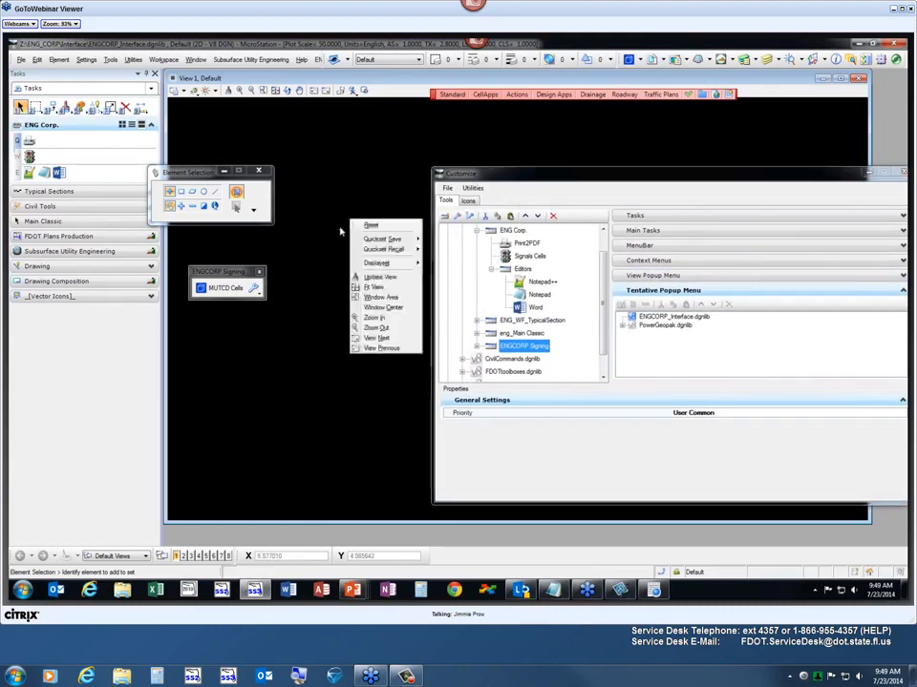
click(379, 289)
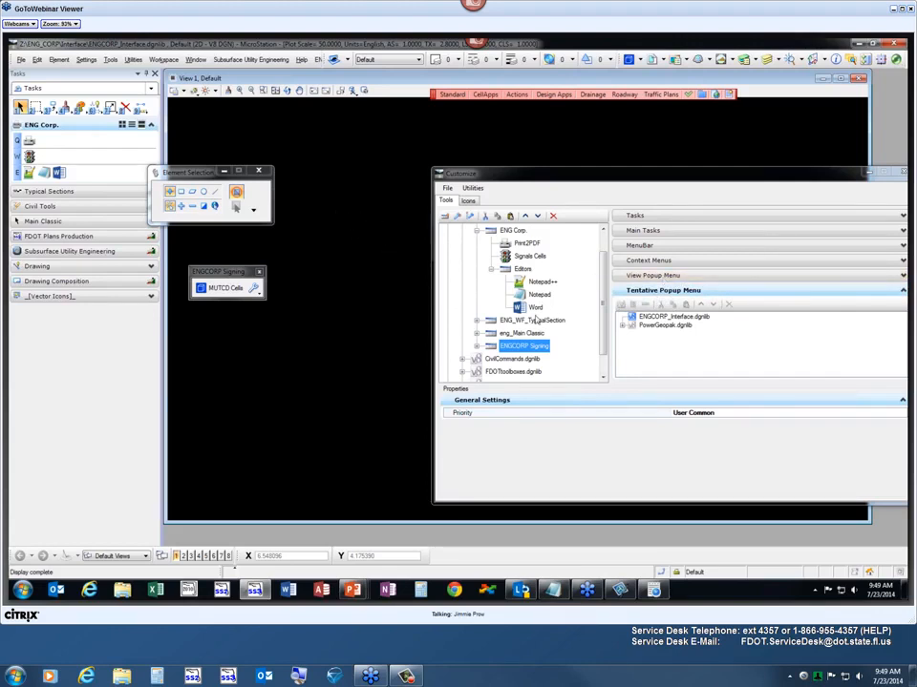
Add the Editors toolbox to the View Popup Menu in ENGCORP_Interface.dgnlib and check its submenu in the view
click(655, 276)
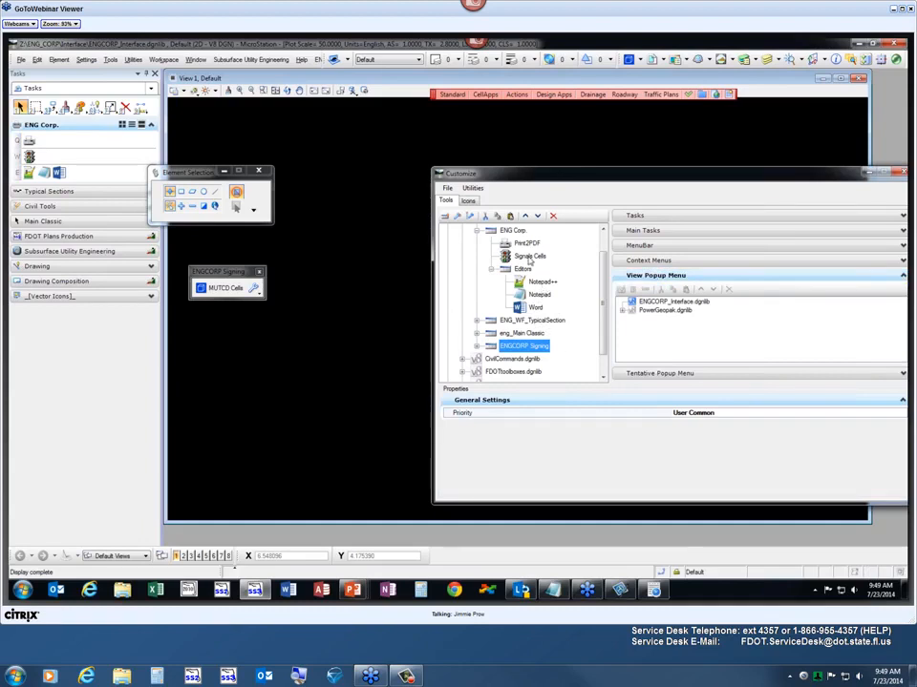
drag(507, 272, 689, 308)
right_click(342, 204)
right_click(353, 204)
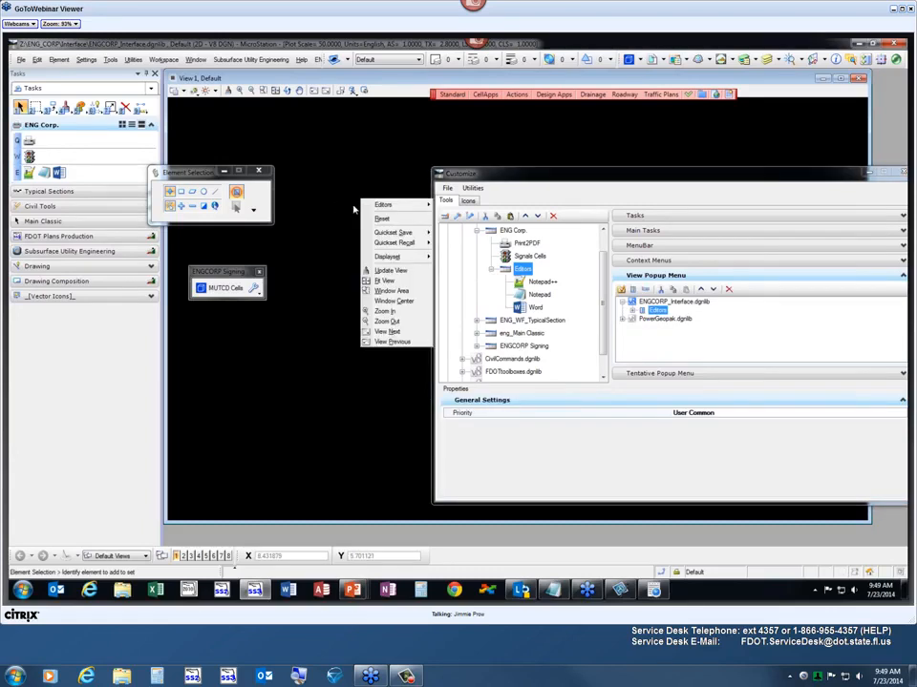
mouse_move(381, 209)
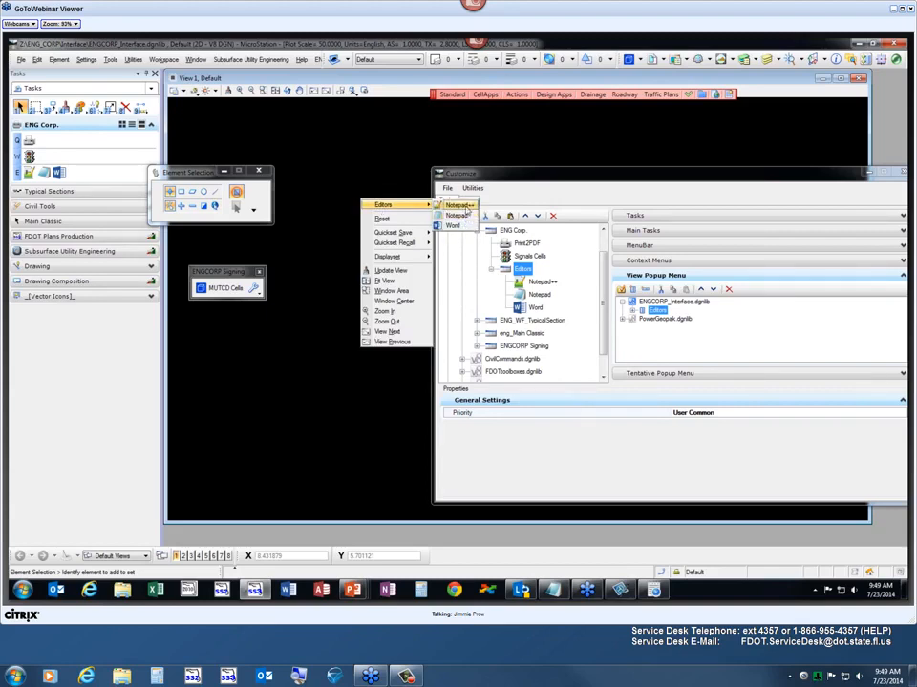
Test the editor launch commands in the view popup menu's Editors submenu
click(467, 208)
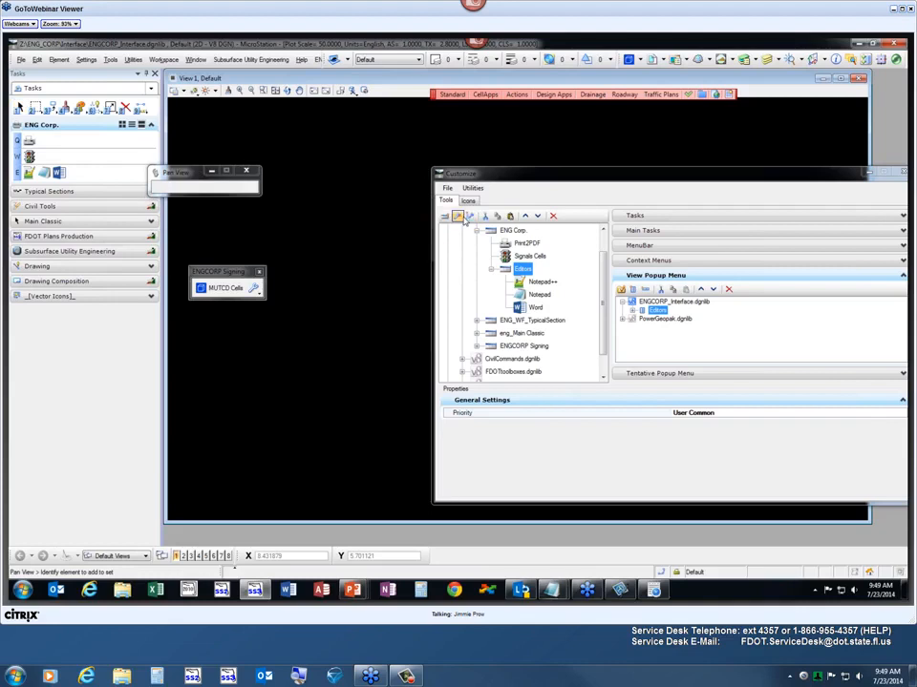
right_click(345, 201)
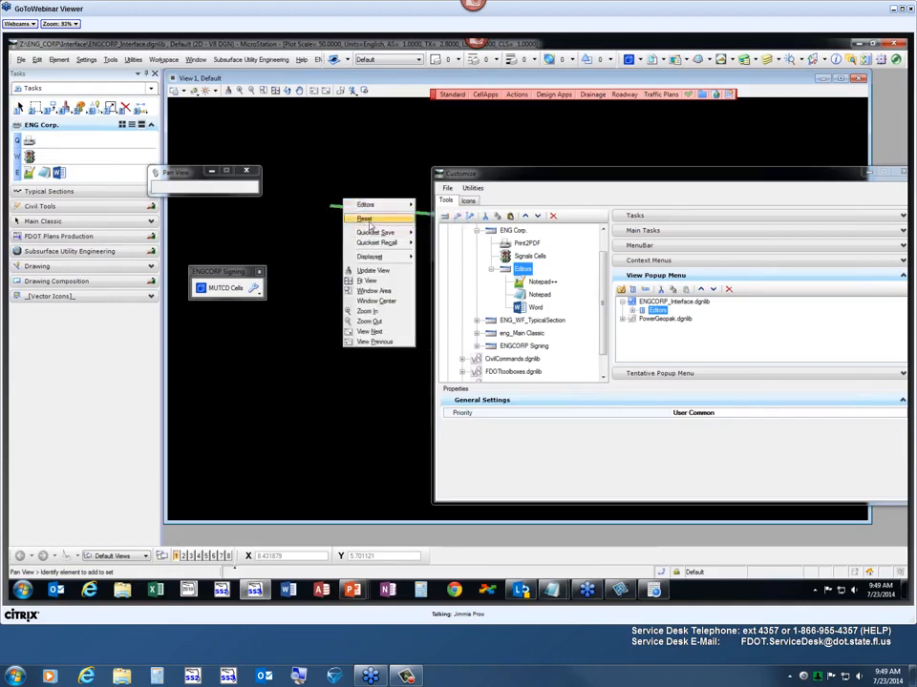
mouse_move(374, 206)
click(452, 209)
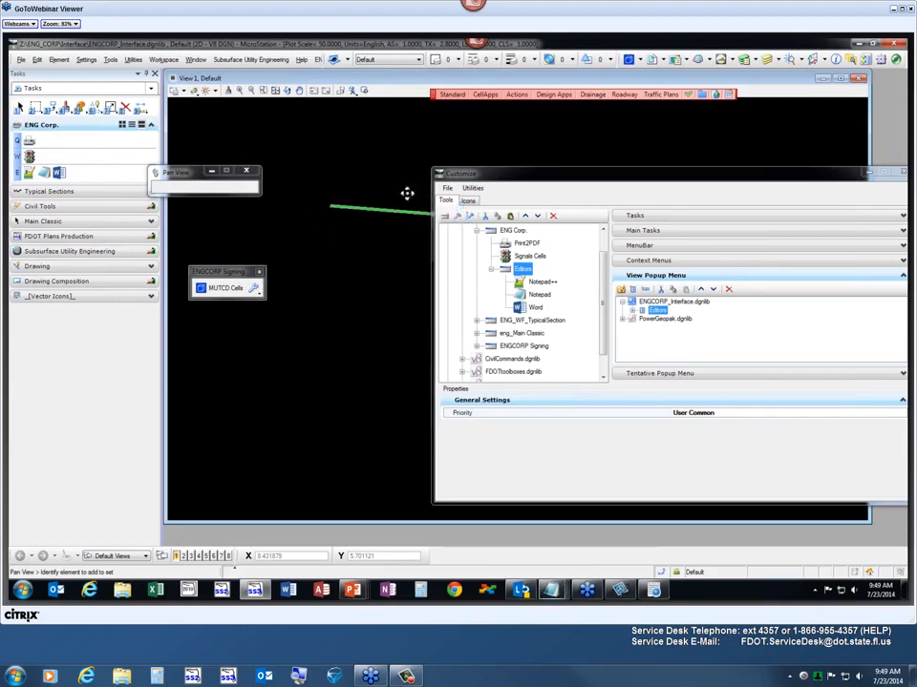
right_click(417, 186)
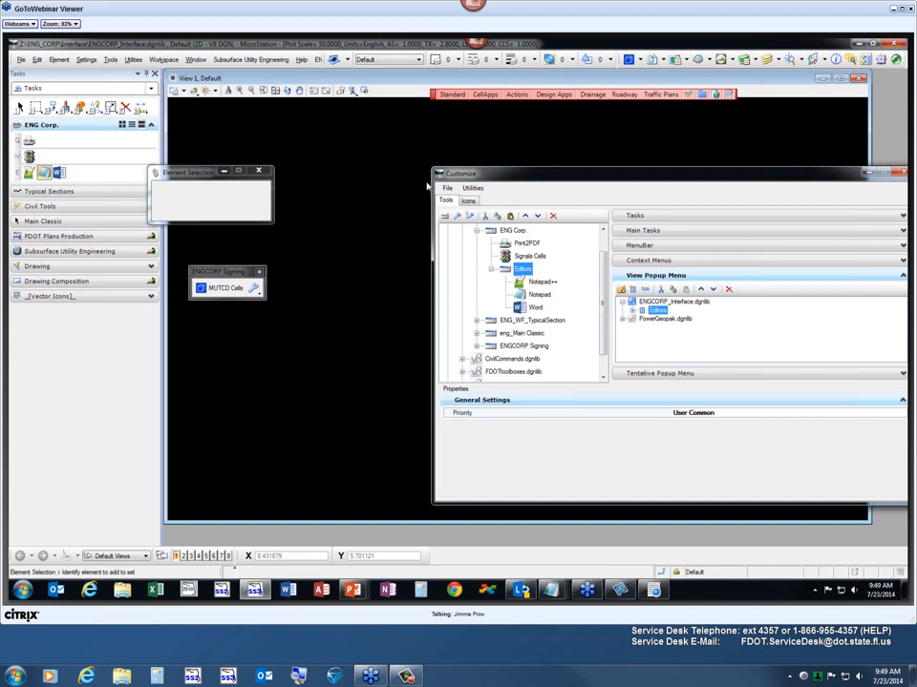
right_click(315, 200)
mouse_move(367, 195)
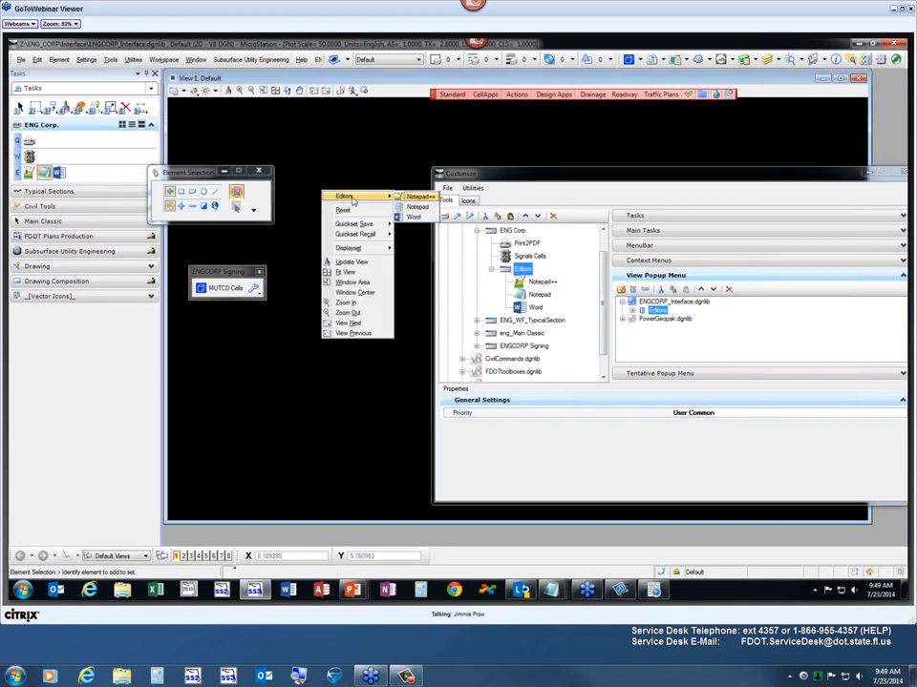
click(406, 214)
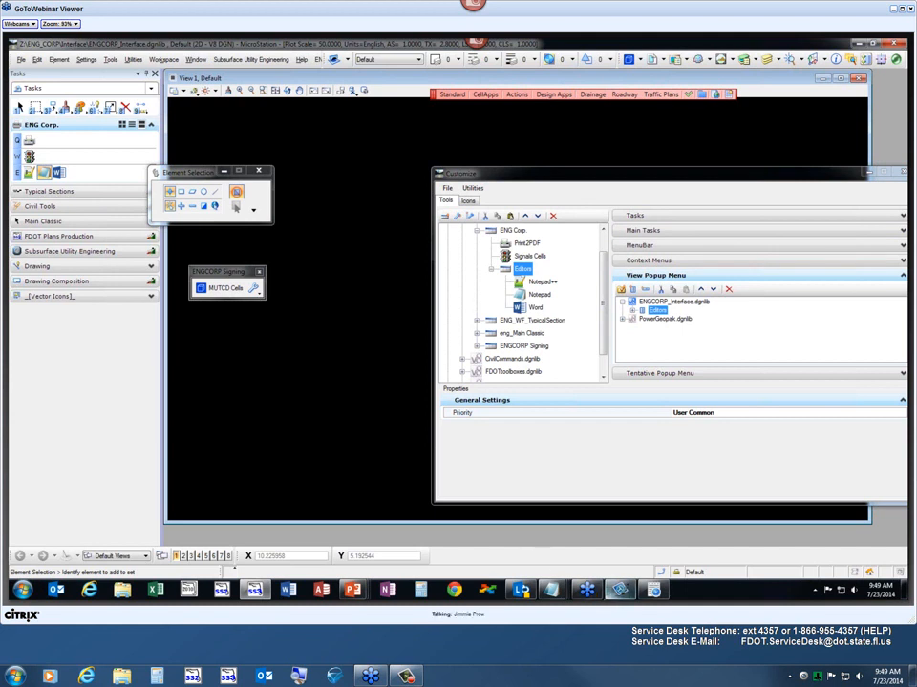
Close the extra Untitled Notepad windows left from testing the Editors submenu
mouse_move(552, 590)
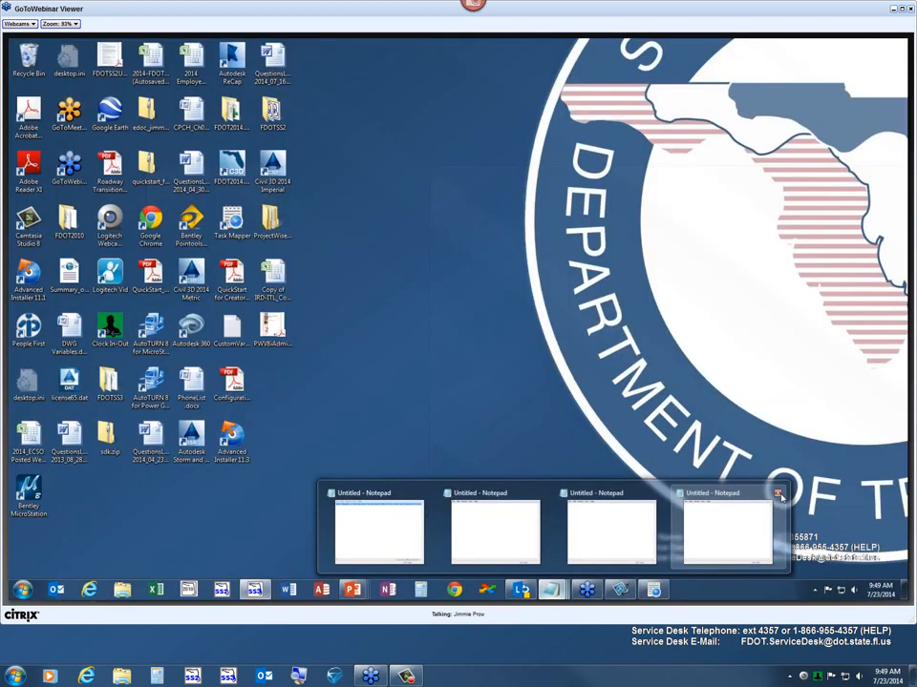
click(778, 494)
click(661, 494)
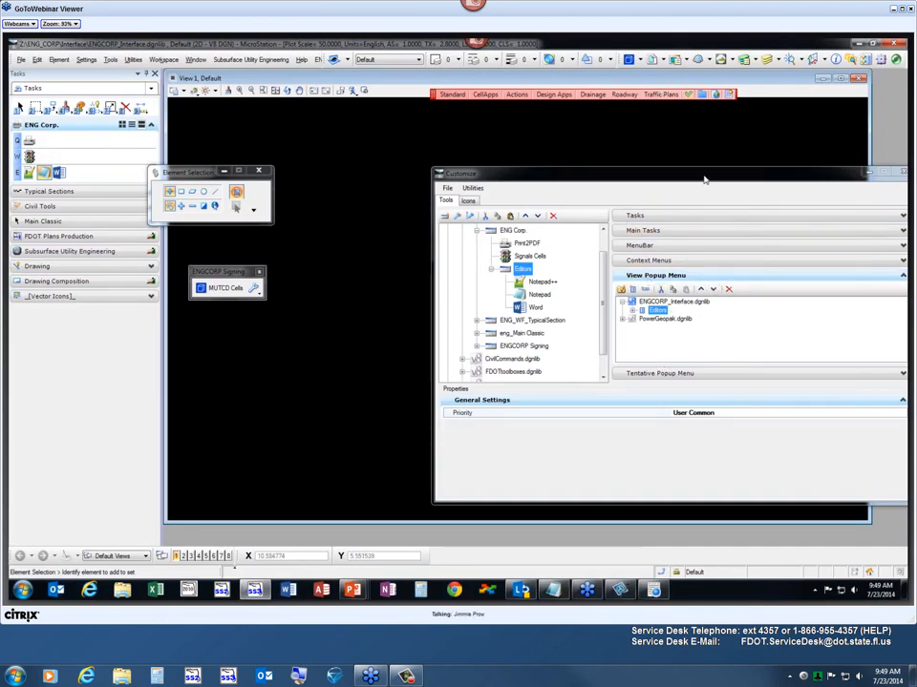
Examine the Tentative Popup Menu customizations and the snap mode popup menu in the view
drag(694, 177, 555, 149)
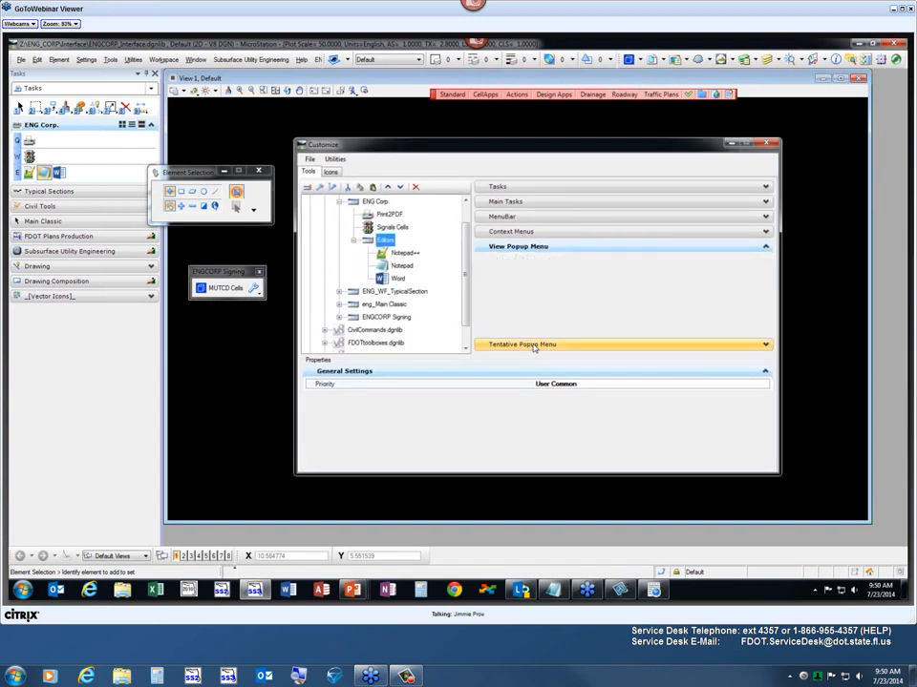
click(535, 346)
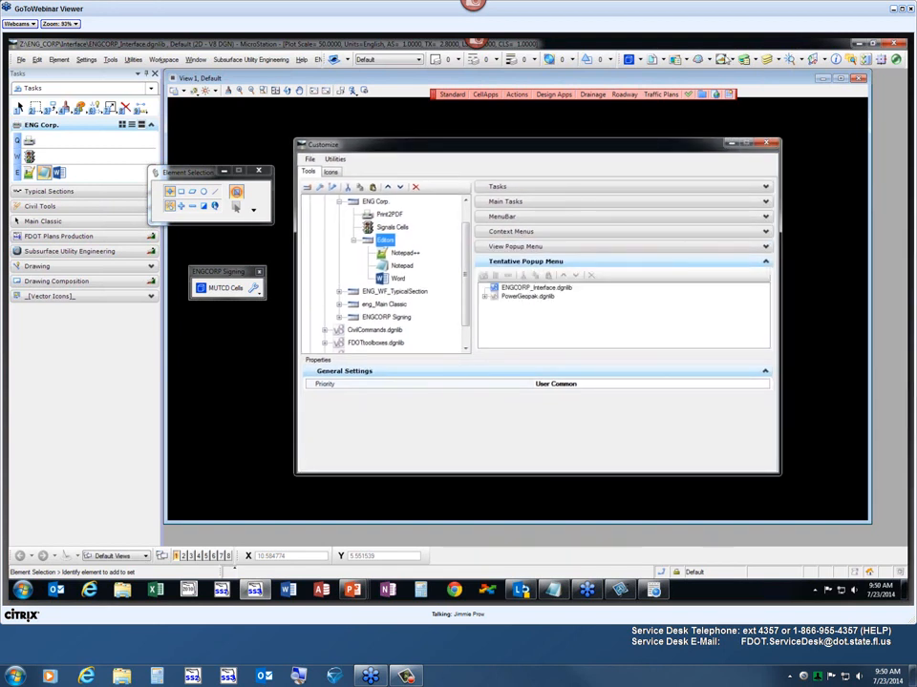
drag(500, 151, 650, 160)
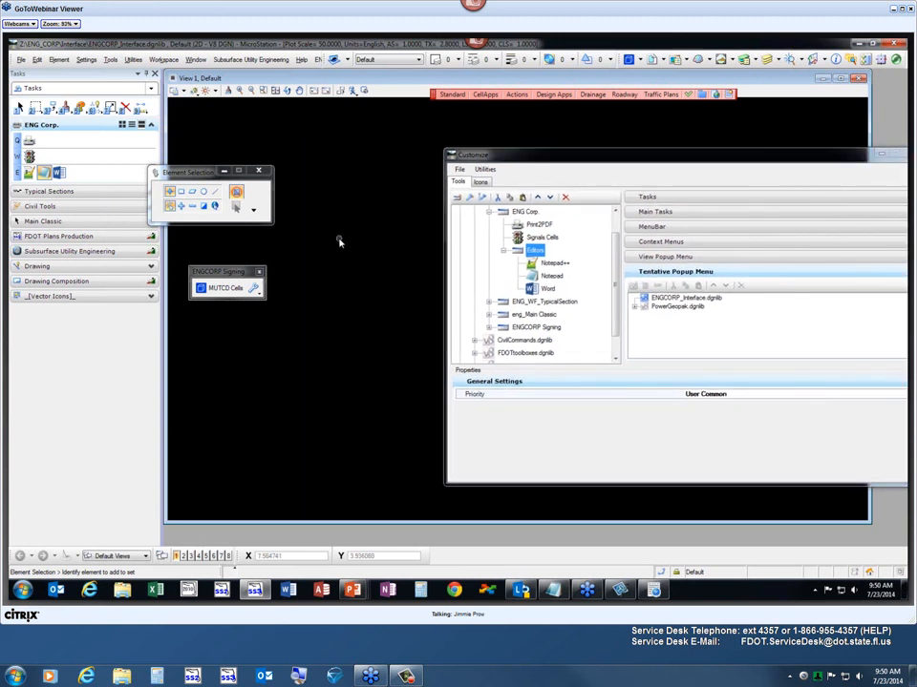
shift+right_click(337, 240)
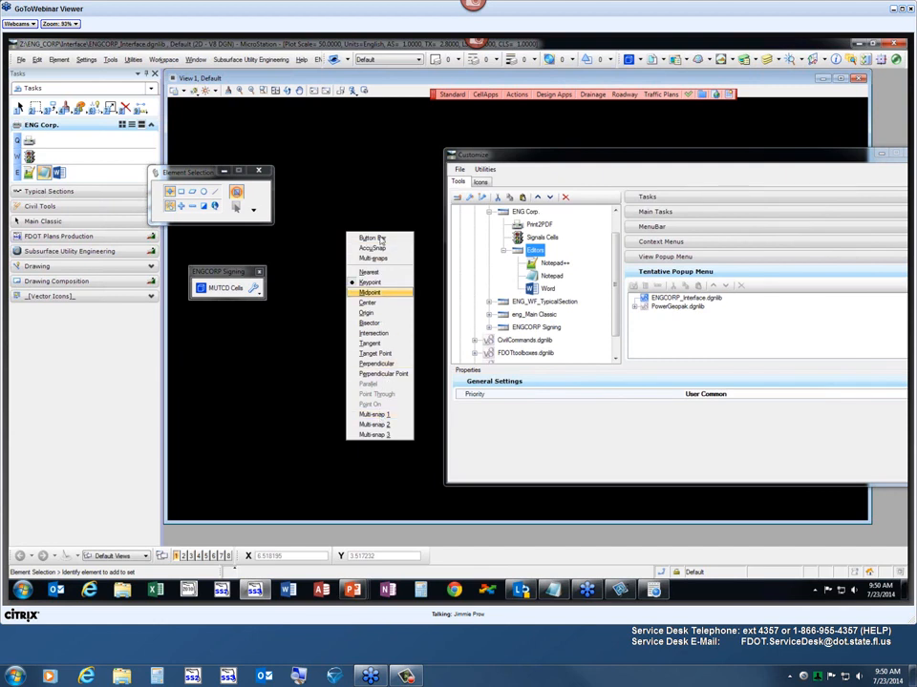
click(354, 146)
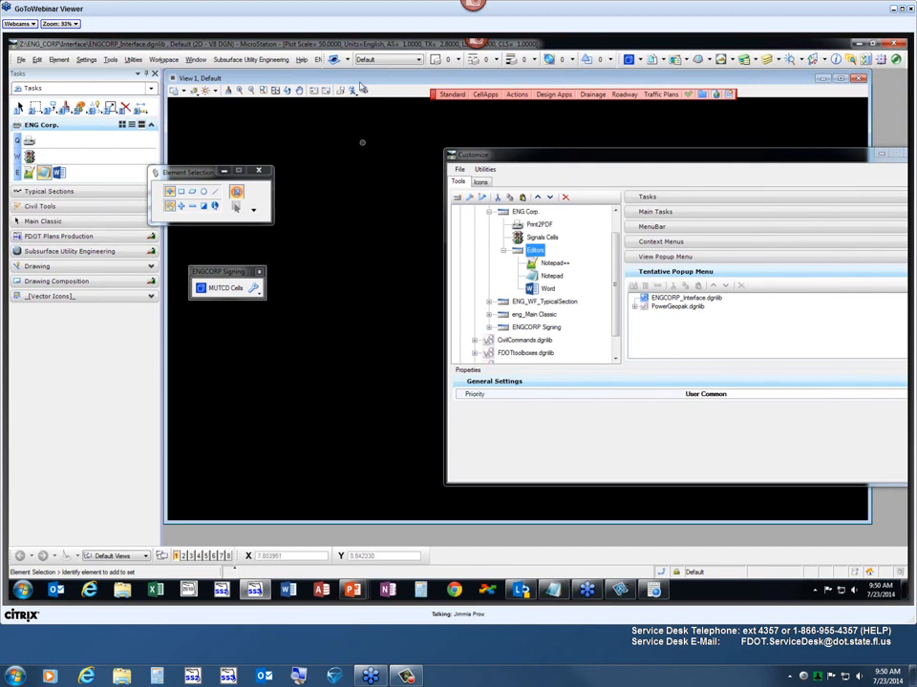
Move the Customize window over the middle of the view and switch to the PowerPoint slide show
drag(664, 153, 447, 134)
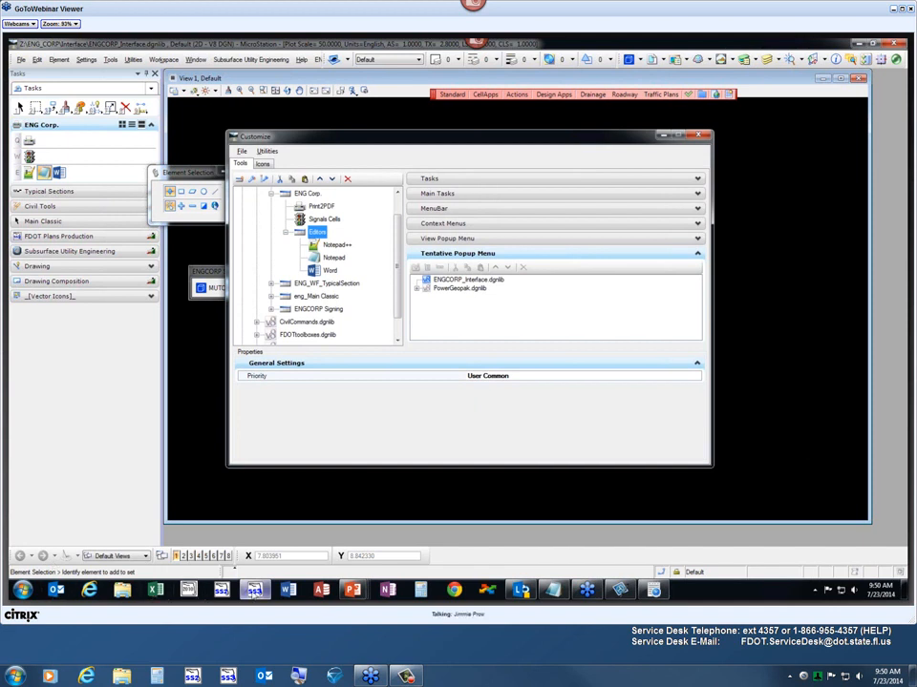
mouse_move(352, 590)
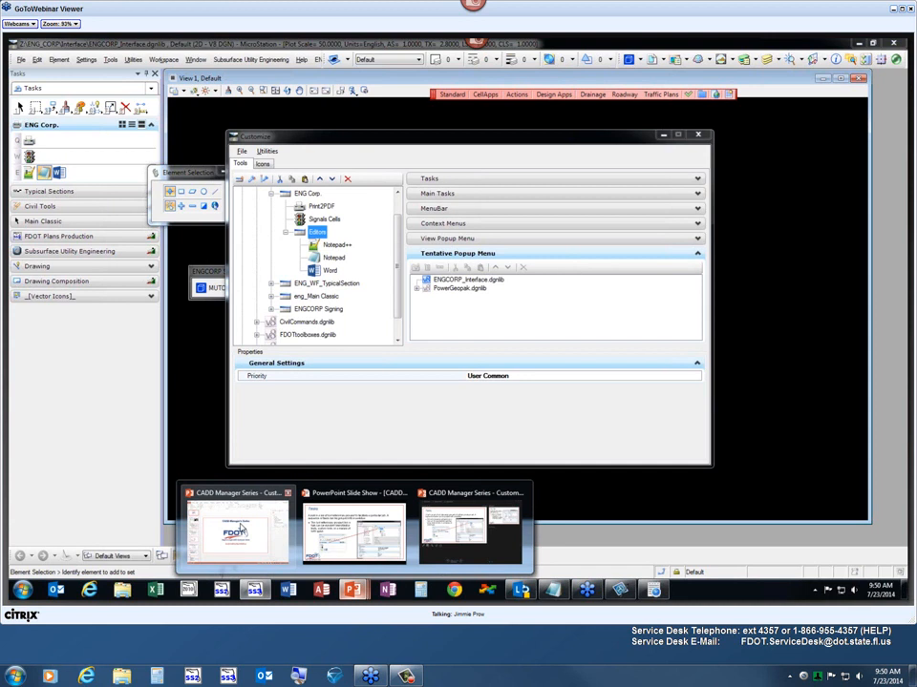
mouse_move(241, 528)
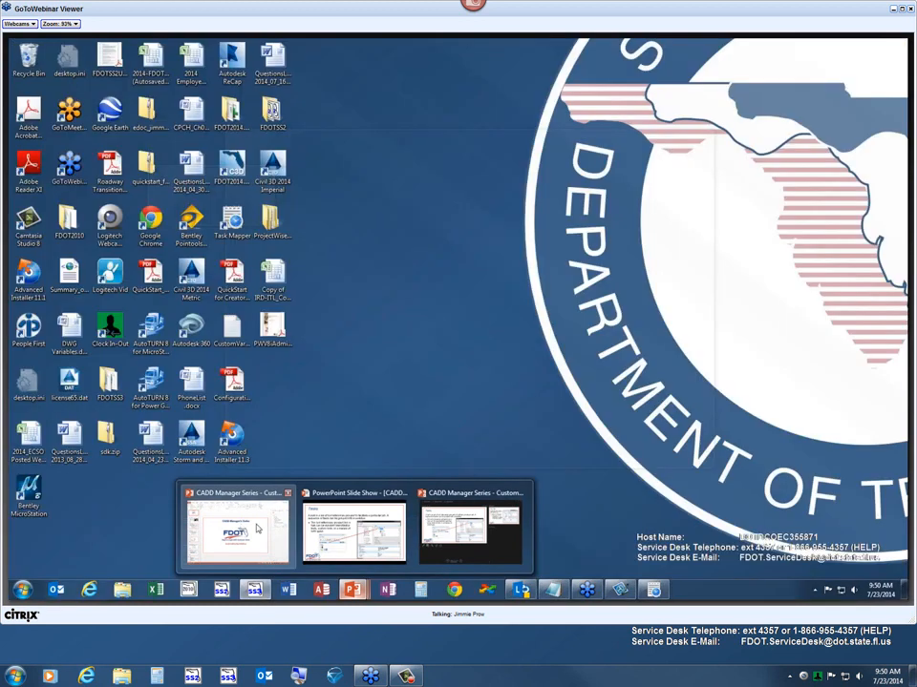
click(354, 531)
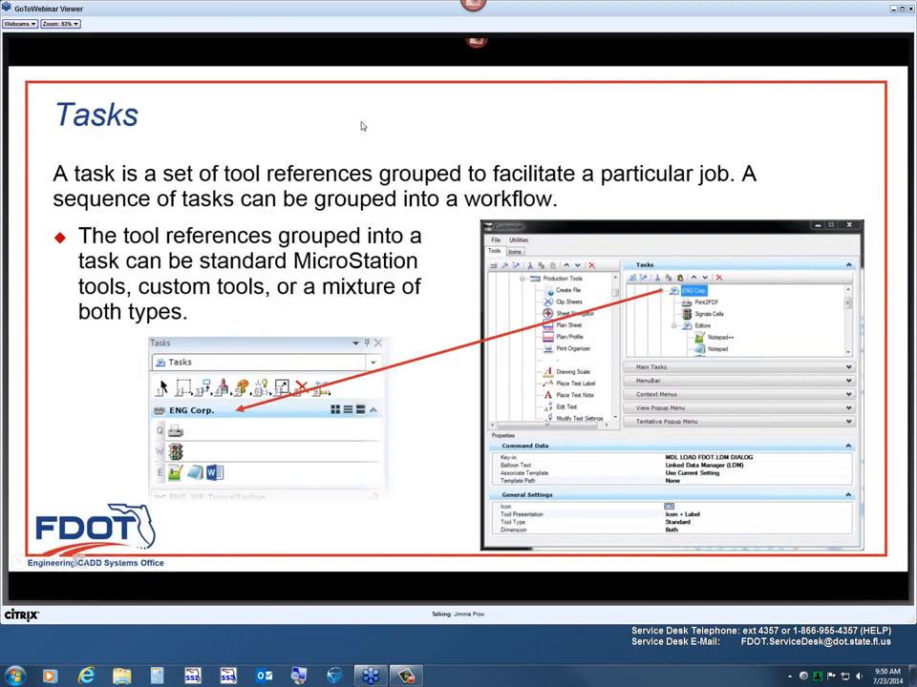
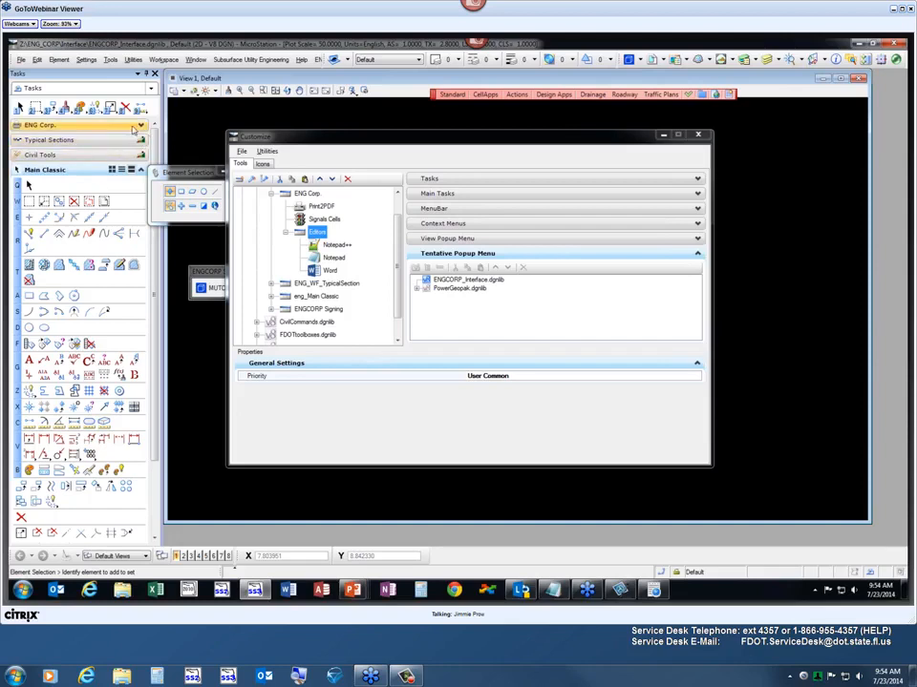
Examine the Set Scale and TS Cell Placement tasks in the Typical Sections workflow and return to the main Tasks list
click(115, 142)
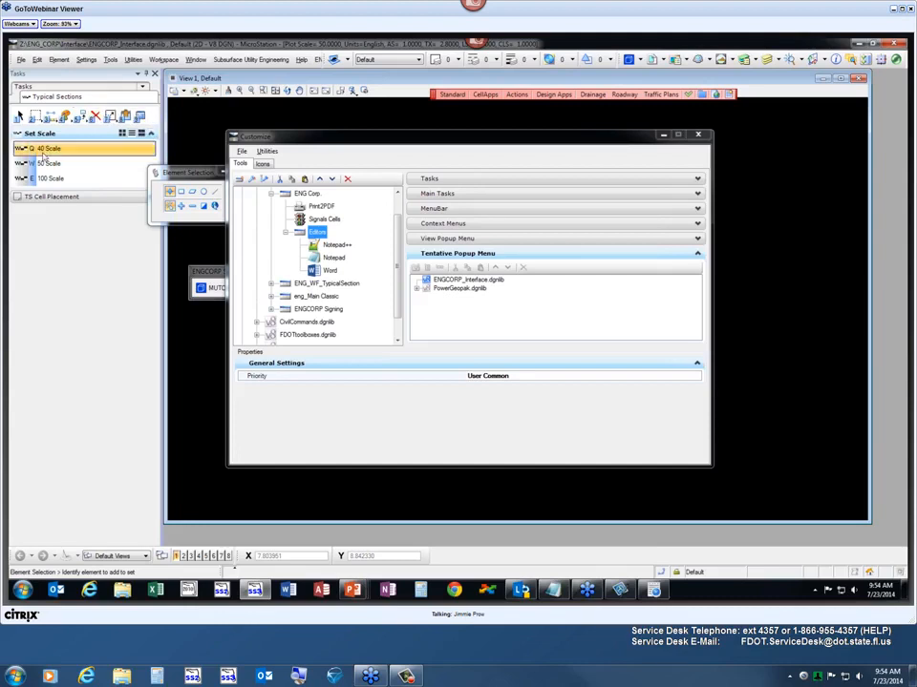
click(42, 197)
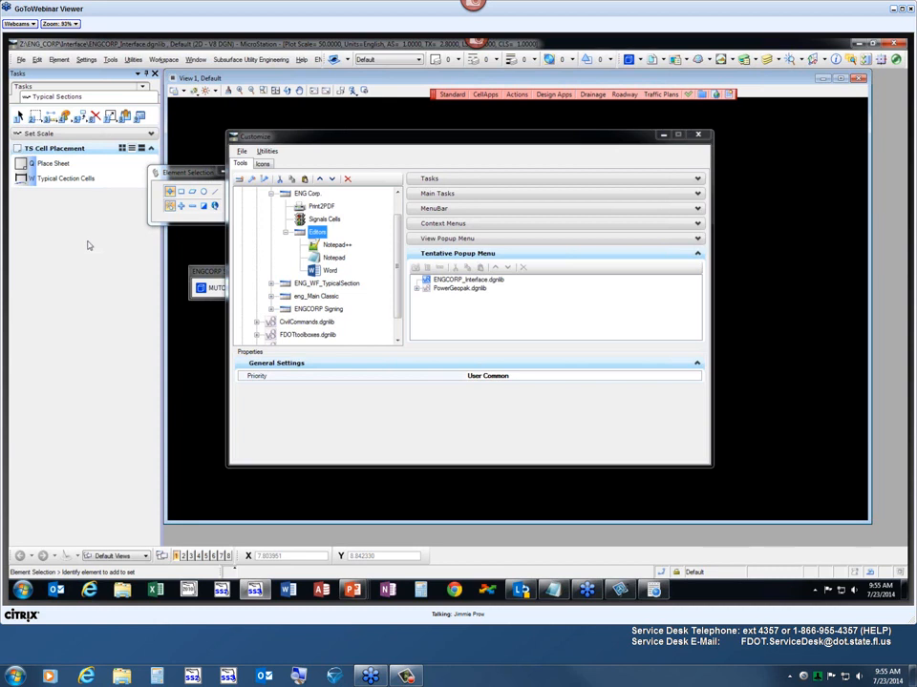
click(67, 88)
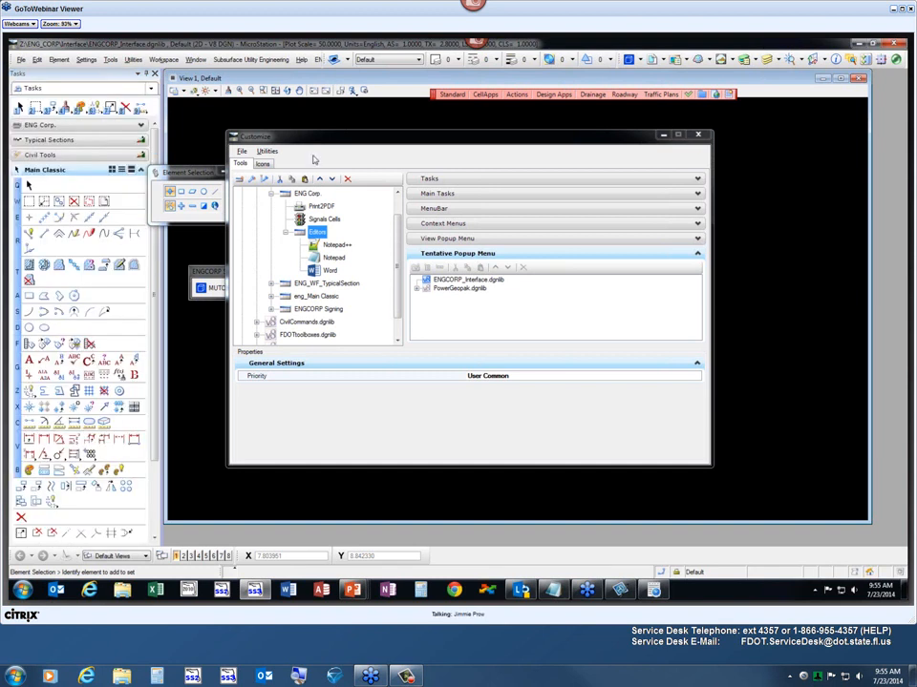
Add the ENGCORP Signing toolbox as a task under ENGCORP_Interface.dgnlib in User Tasks and collapse the Main Classic task
click(472, 179)
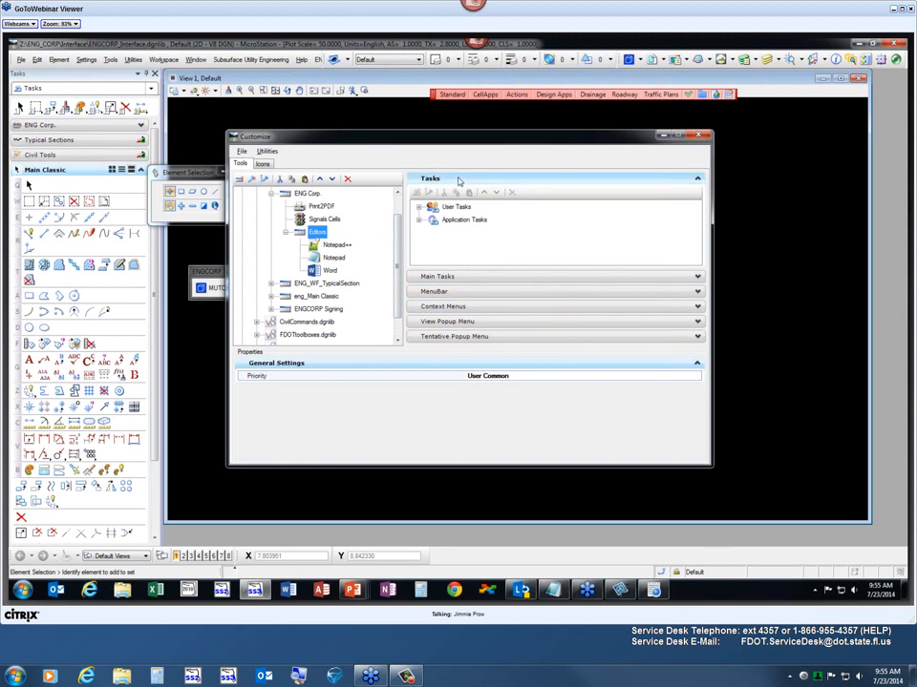
click(418, 208)
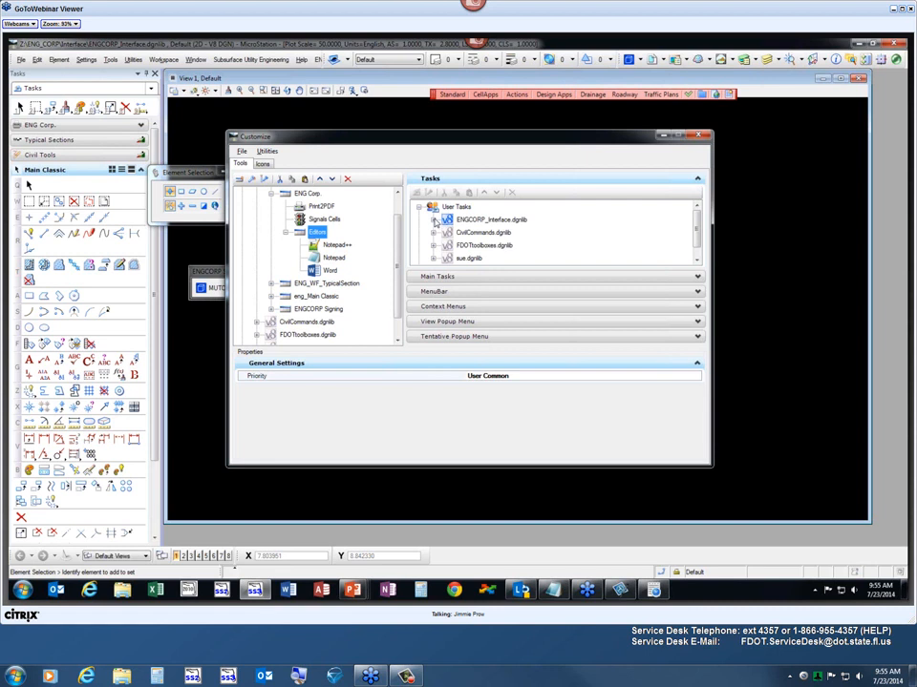
click(435, 221)
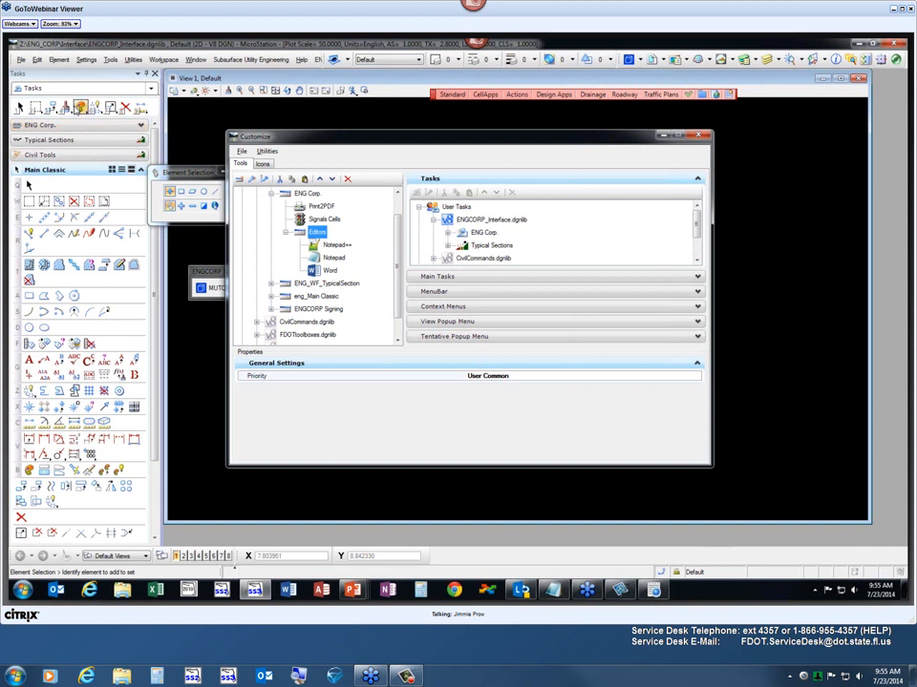
click(66, 94)
click(58, 170)
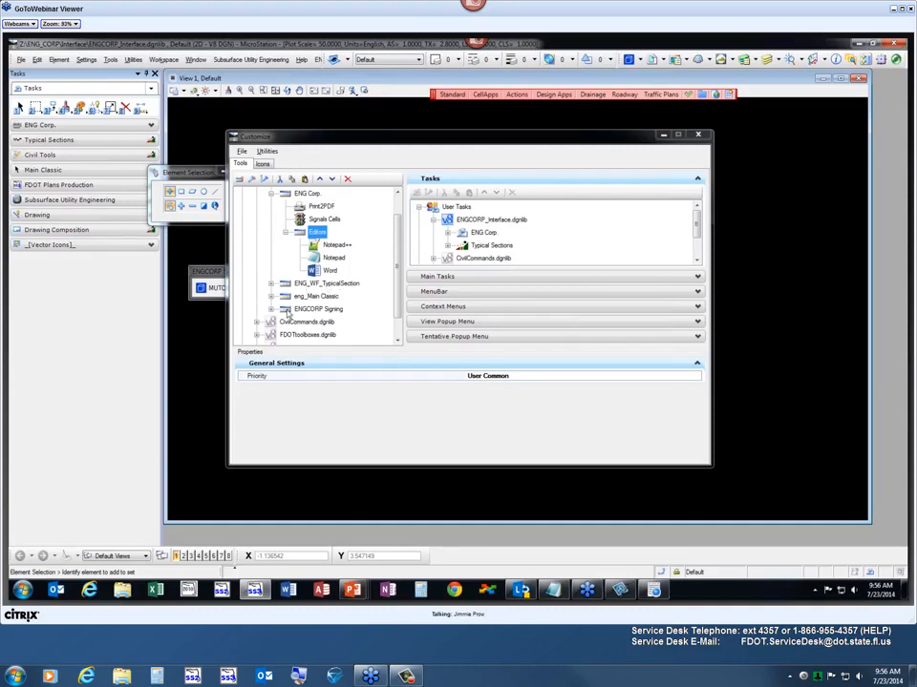
drag(318, 308, 492, 222)
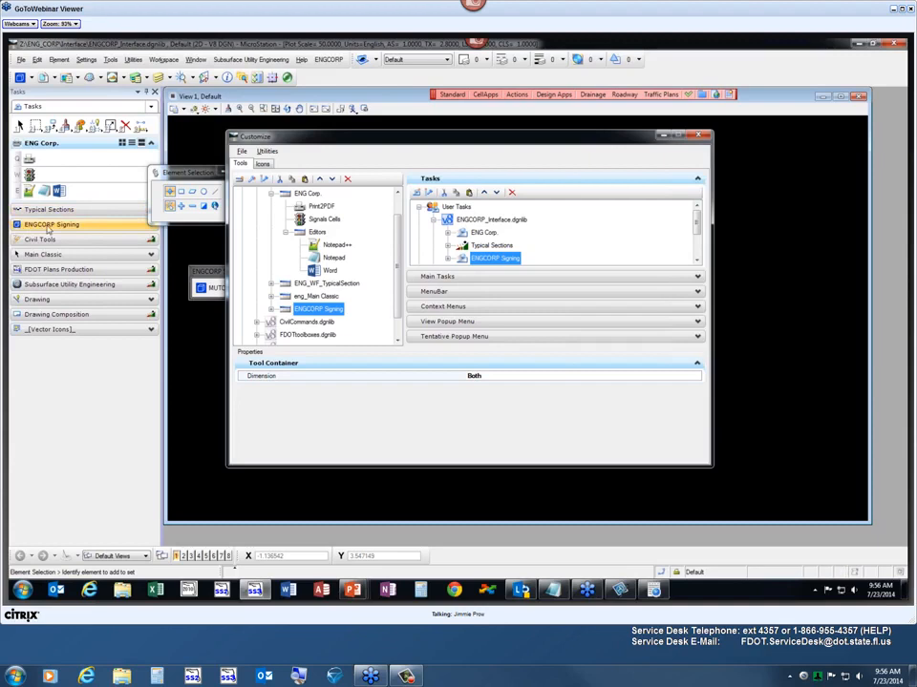
Expand the ENGCORP Signing task and its source toolbox to compare their tools, moving the Element Selection window clear of them
click(48, 227)
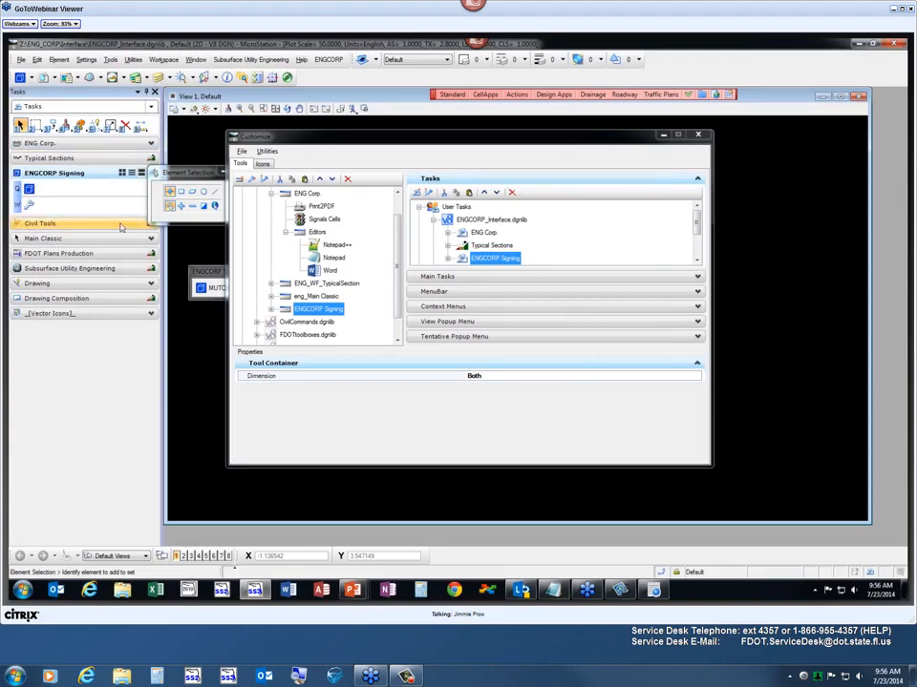
click(271, 308)
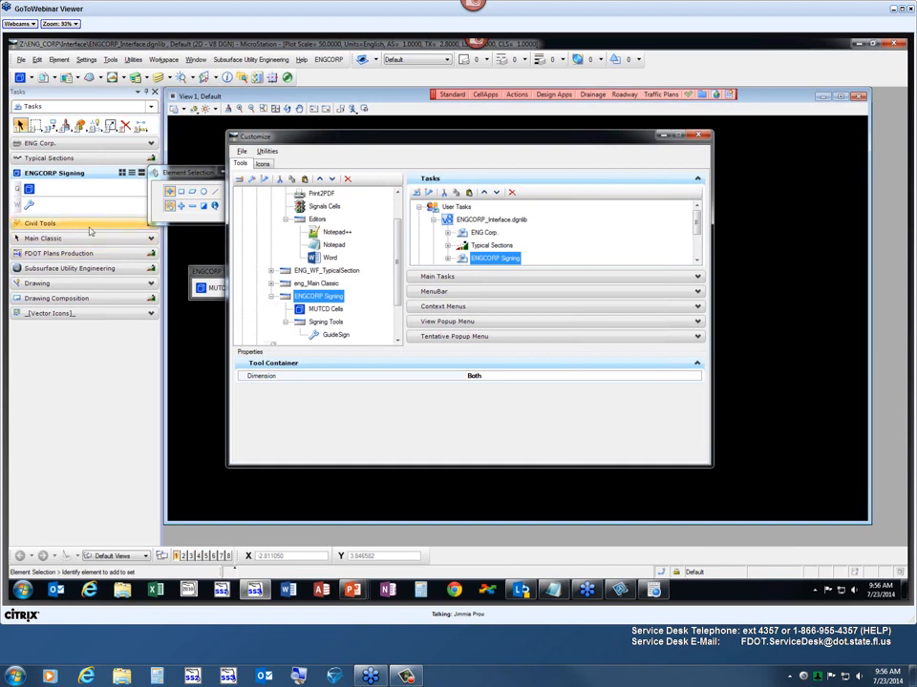
drag(194, 173, 243, 309)
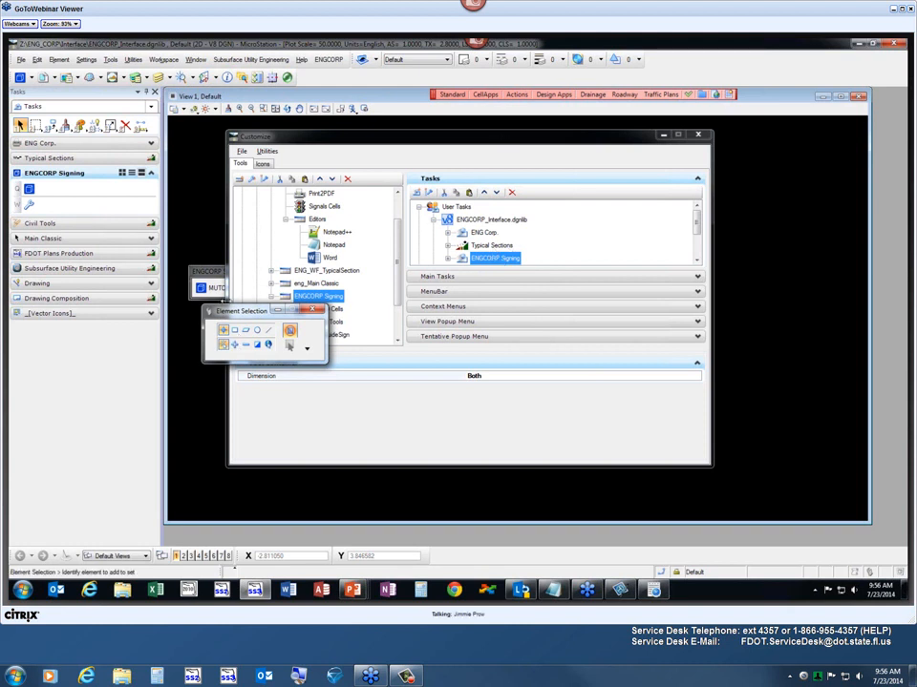
drag(254, 313, 176, 366)
Select the ENGCORP Signing task under ENGCORP_Interface.dgnlib and review its contents and Dimension options
click(492, 259)
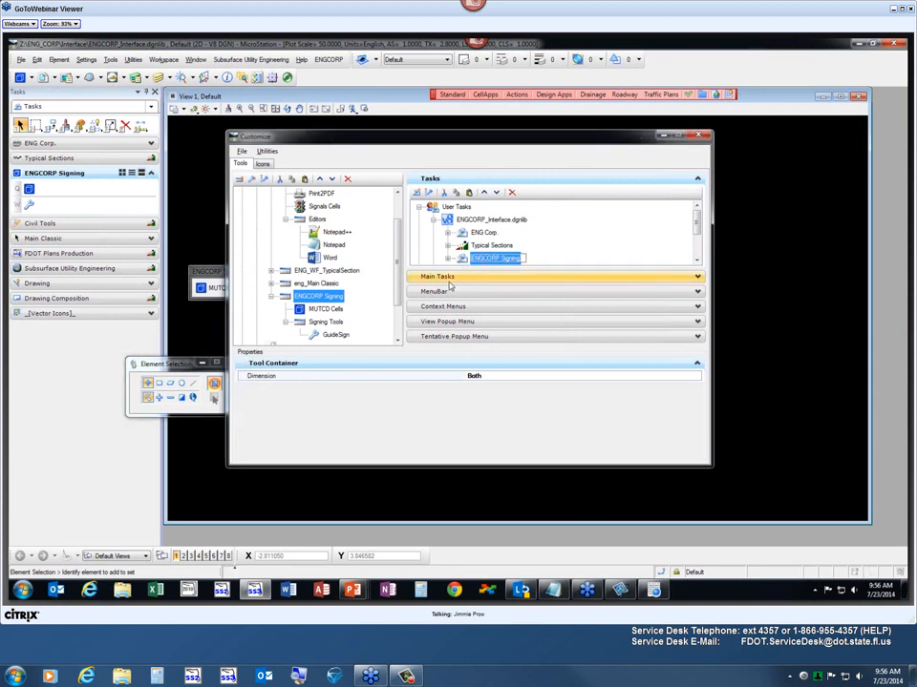
scroll(452, 261, down, 1)
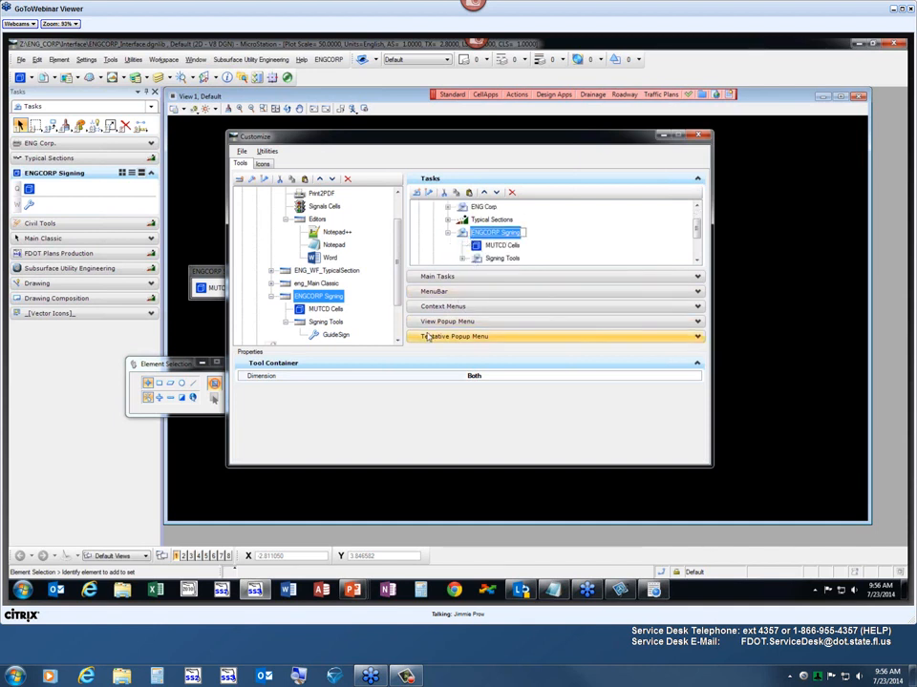
right_click(393, 364)
click(264, 416)
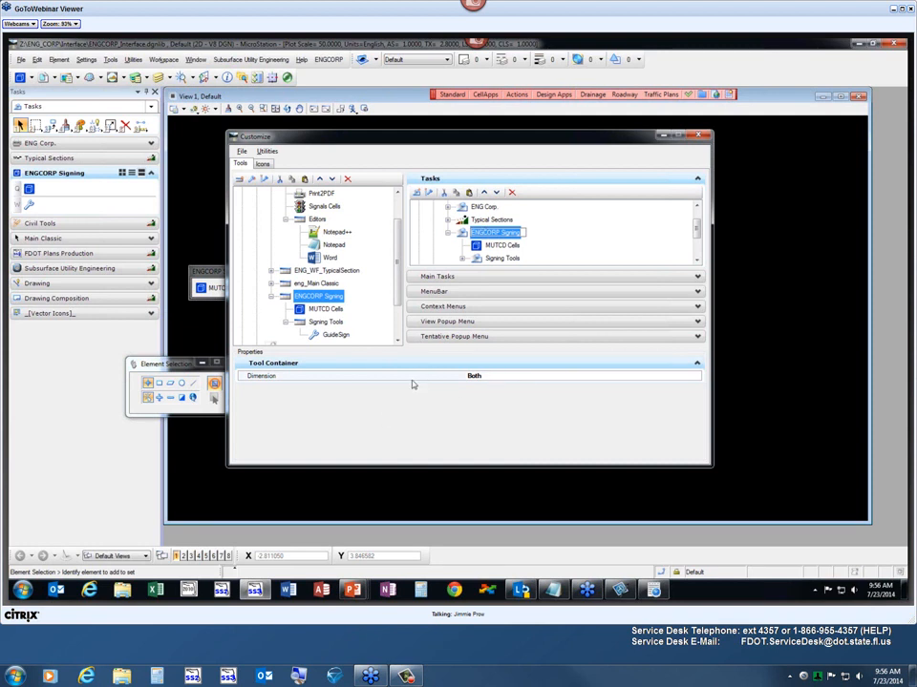
click(539, 380)
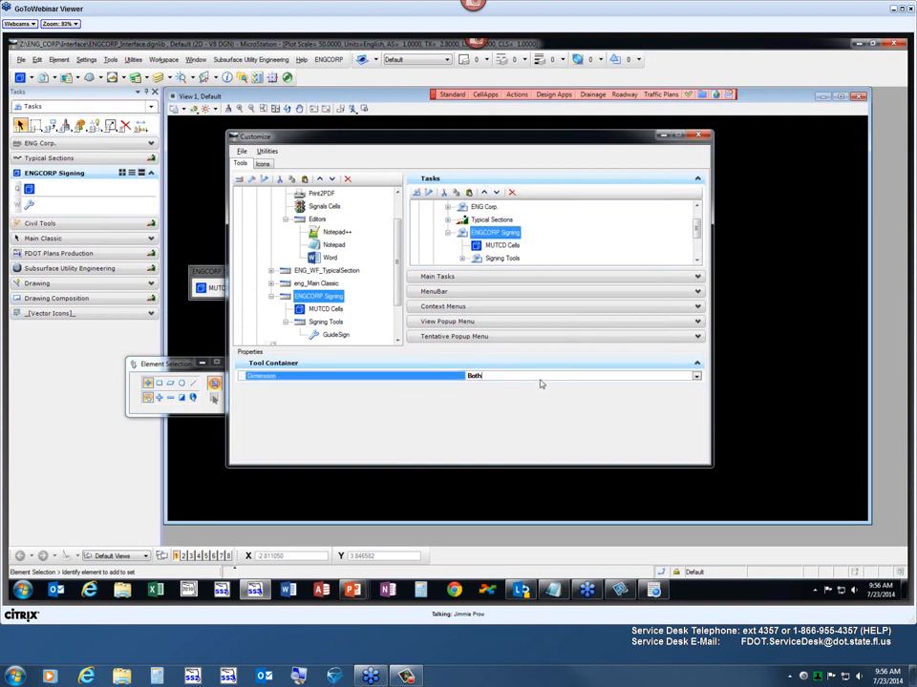
click(696, 377)
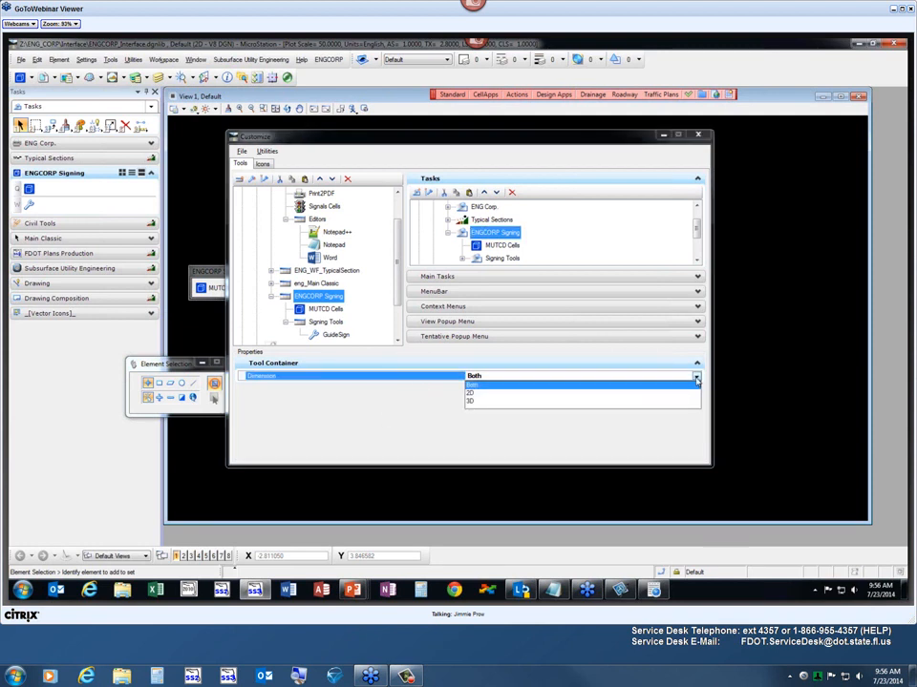
click(528, 439)
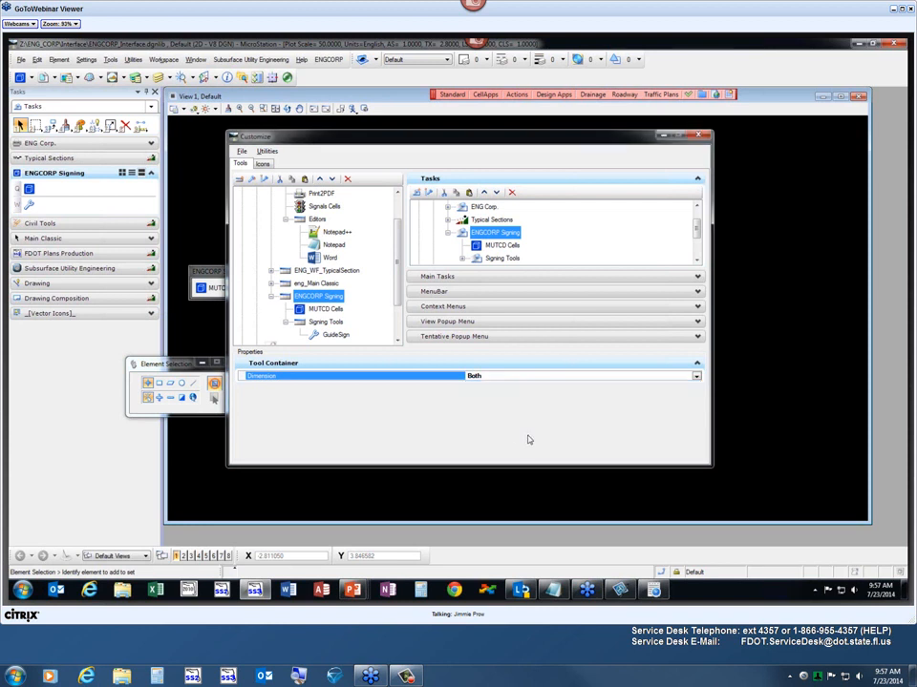
Add a Show/Hide Test property to the ENGCORP Signing task and review the available test expressions without choosing one
right_click(406, 364)
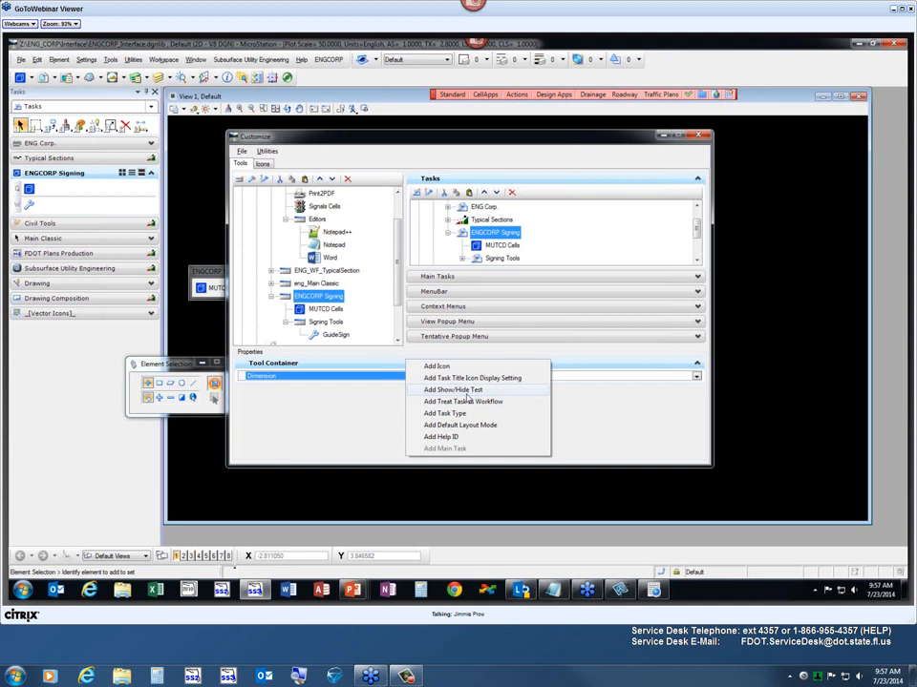
click(465, 392)
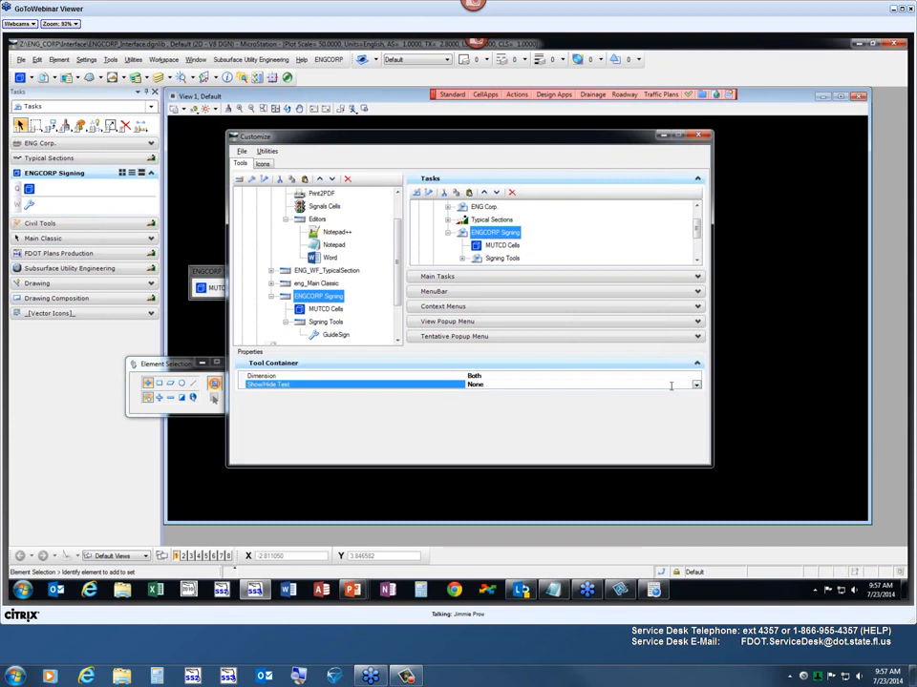
click(697, 384)
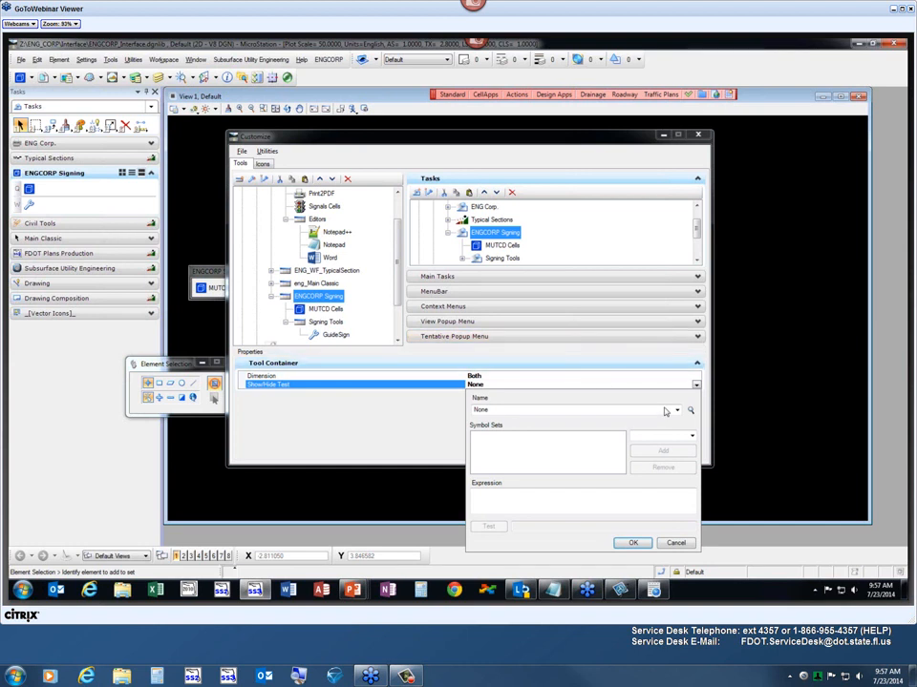
click(677, 409)
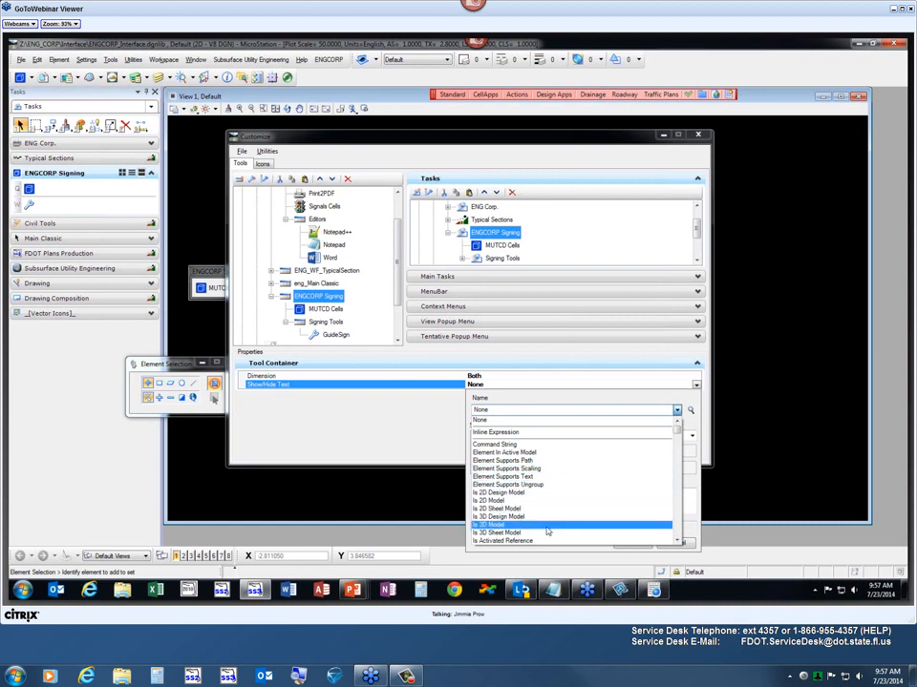
scroll(547, 532, down, 2)
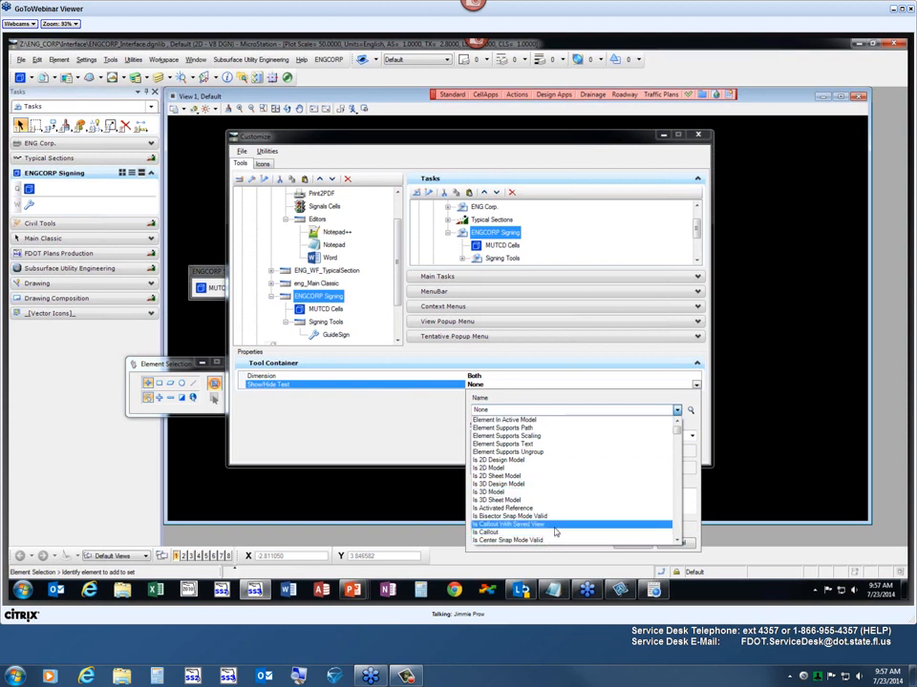
click(436, 438)
click(436, 412)
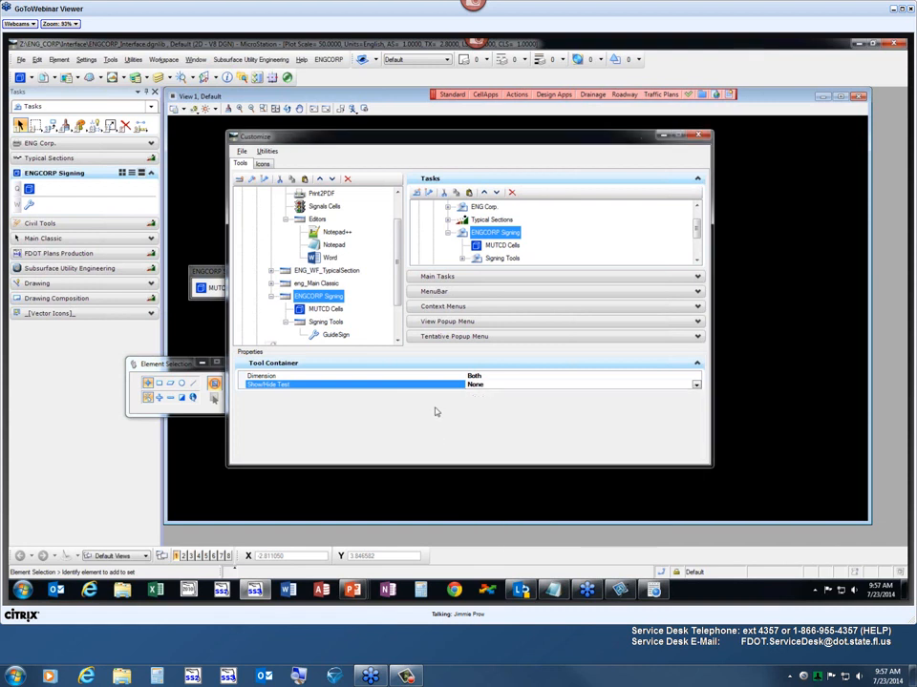
Remove the Show/Hide Test property from the ENGCORP Signing task
right_click(266, 385)
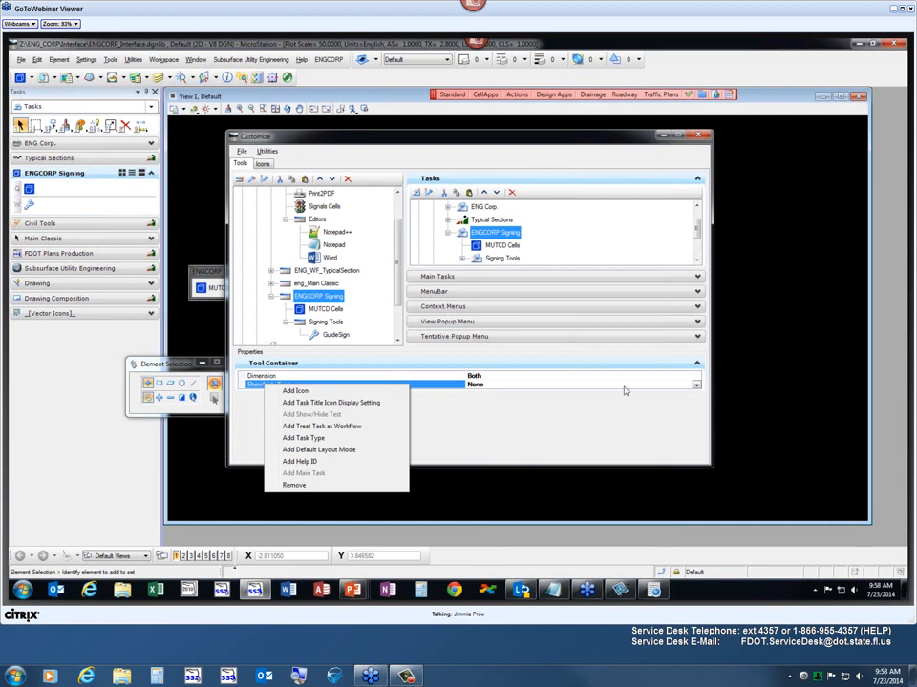
click(509, 417)
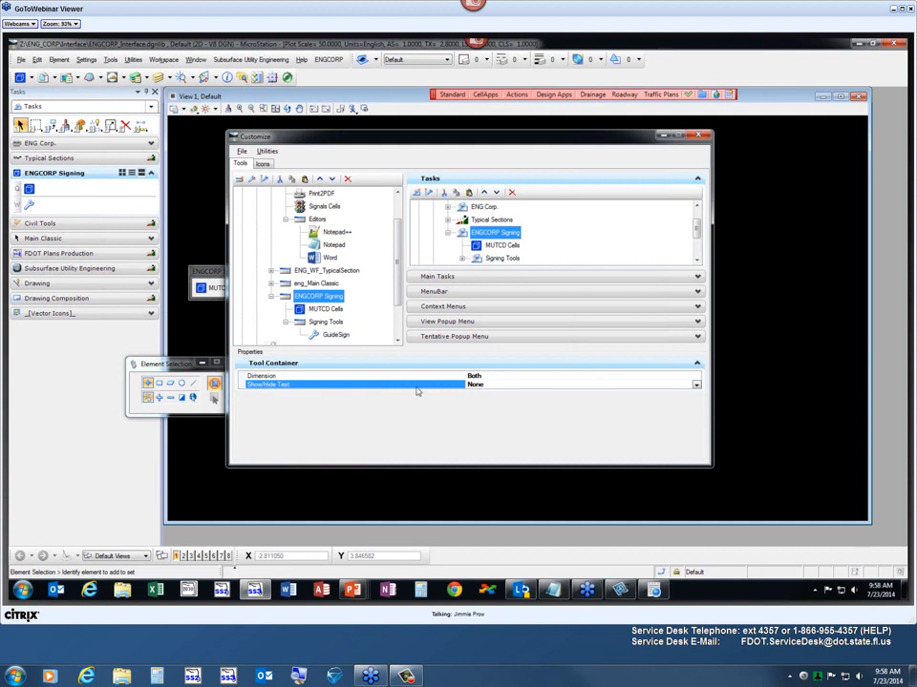
right_click(299, 385)
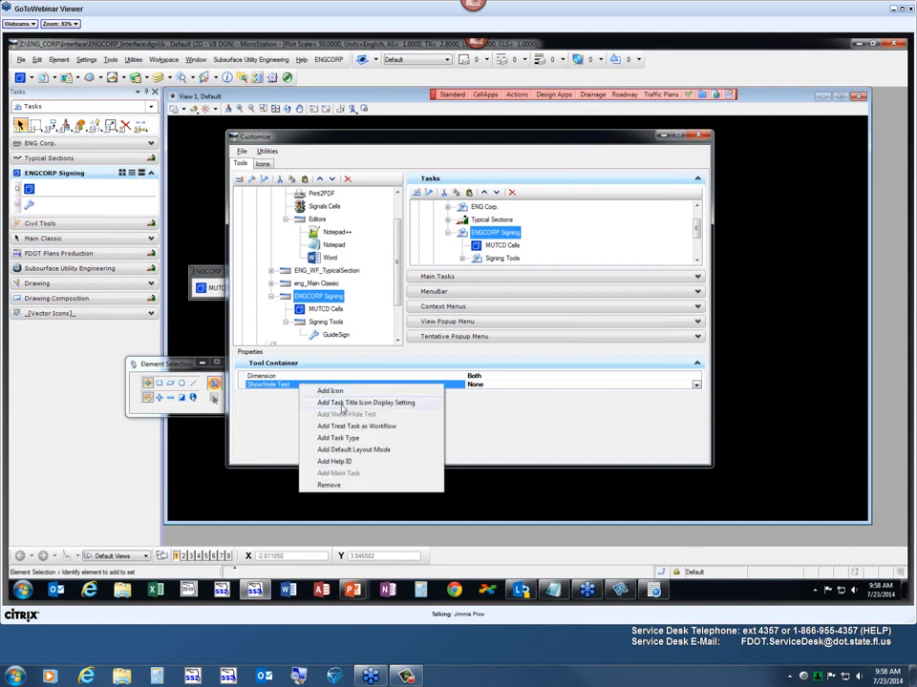
click(329, 485)
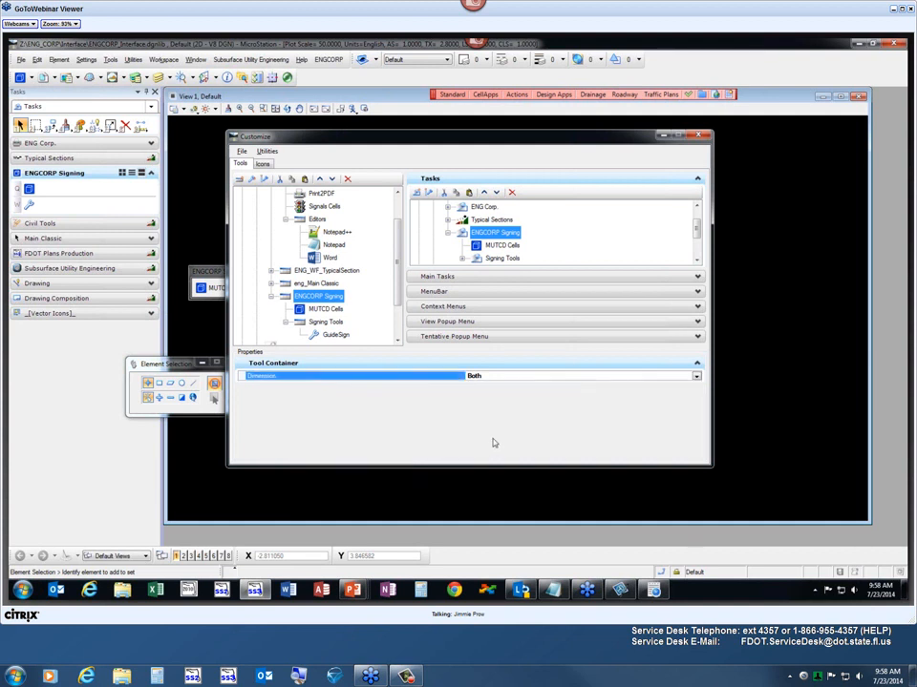
Add the Treat Task as Workflow property to the ENGCORP Signing task and set it to True
right_click(402, 370)
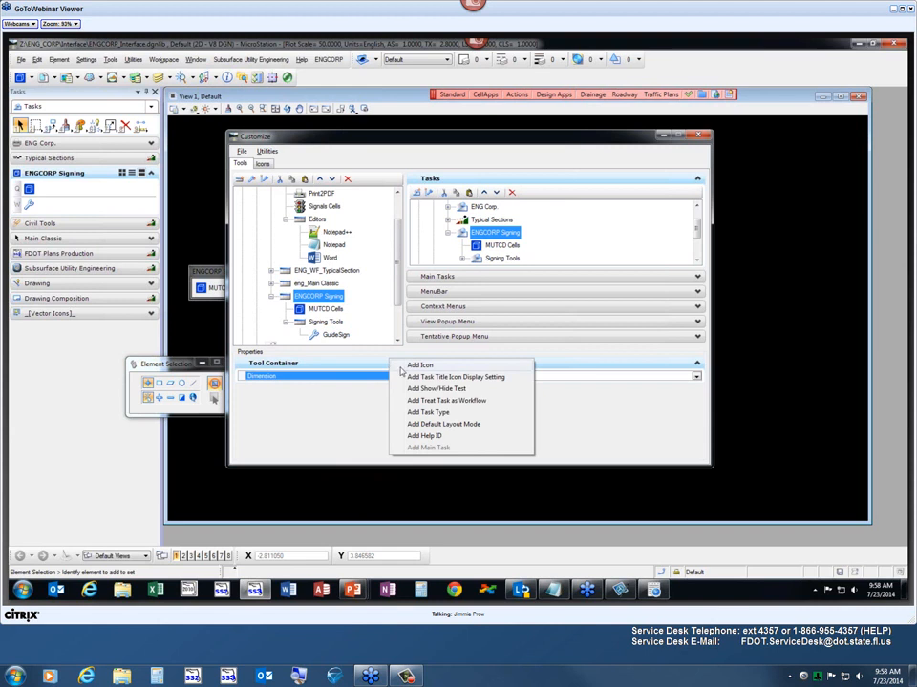
click(490, 403)
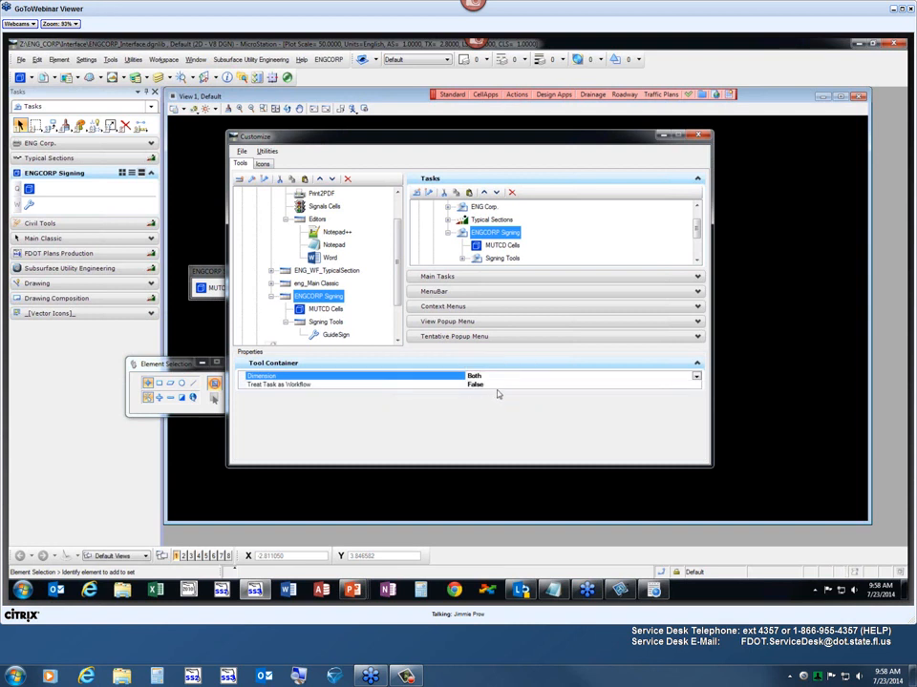
click(681, 386)
click(696, 387)
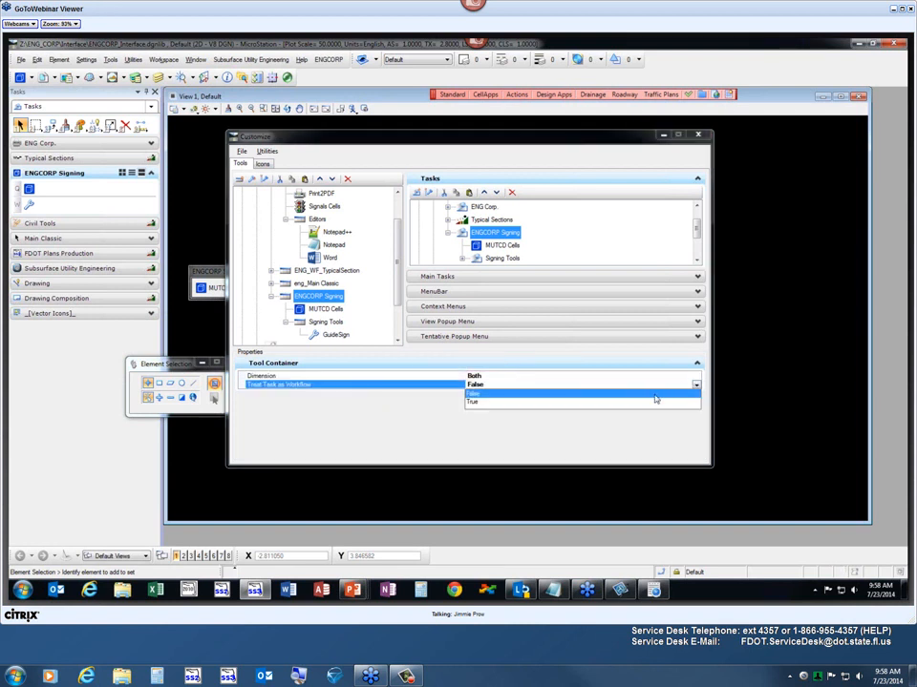
click(654, 401)
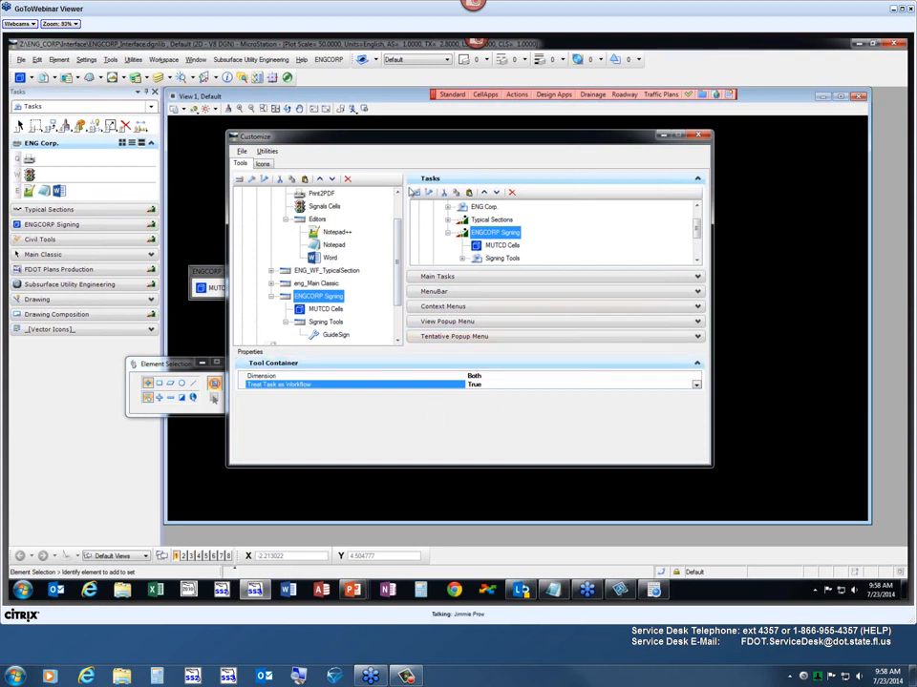
Open the ENGCORP Signing workflow in the task list, return to the root tasks, and reopen the workflow to check its navigation
click(51, 224)
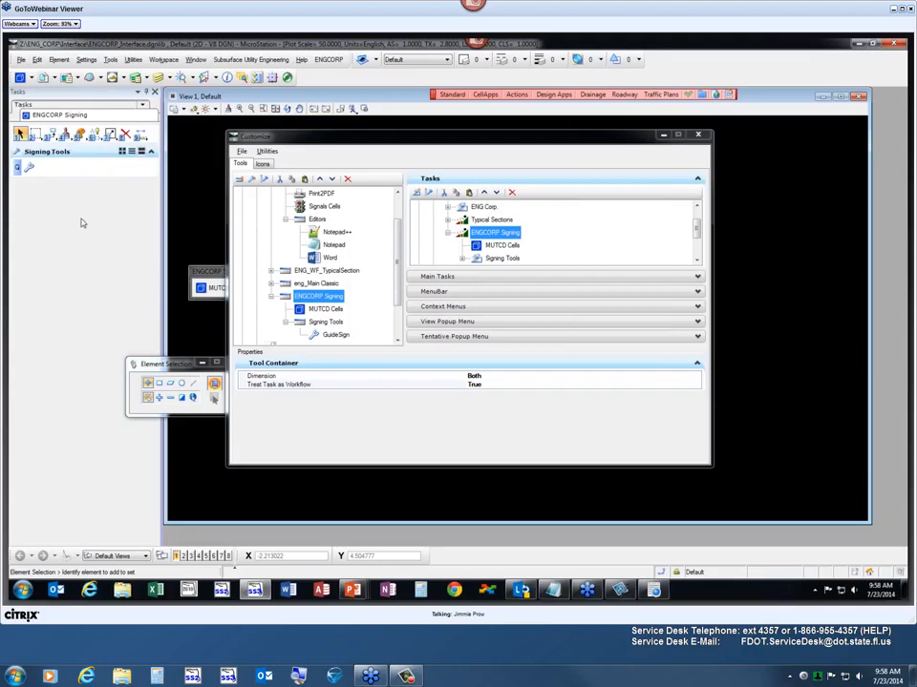
click(56, 116)
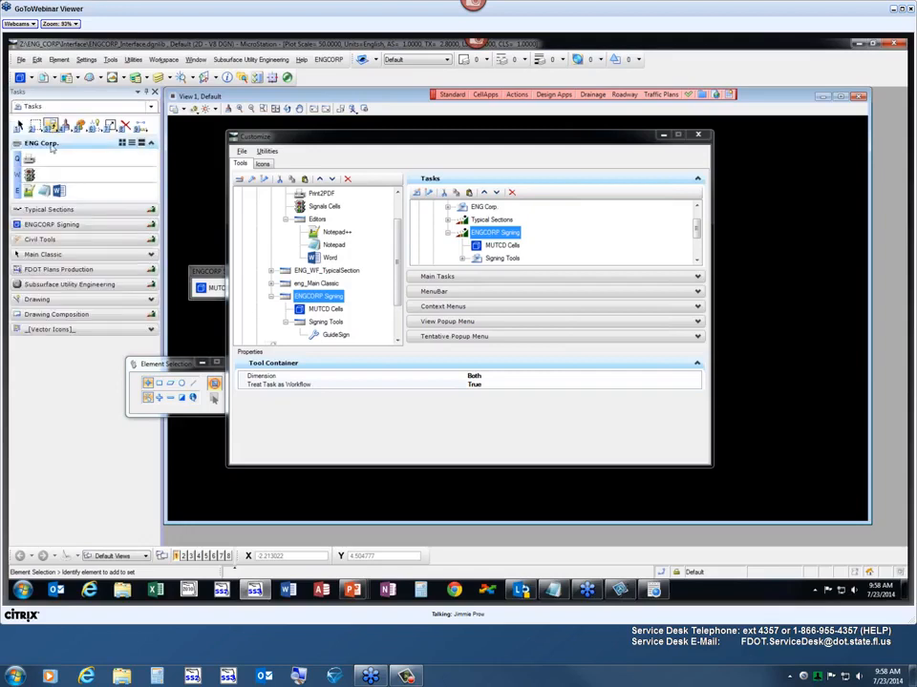
click(82, 225)
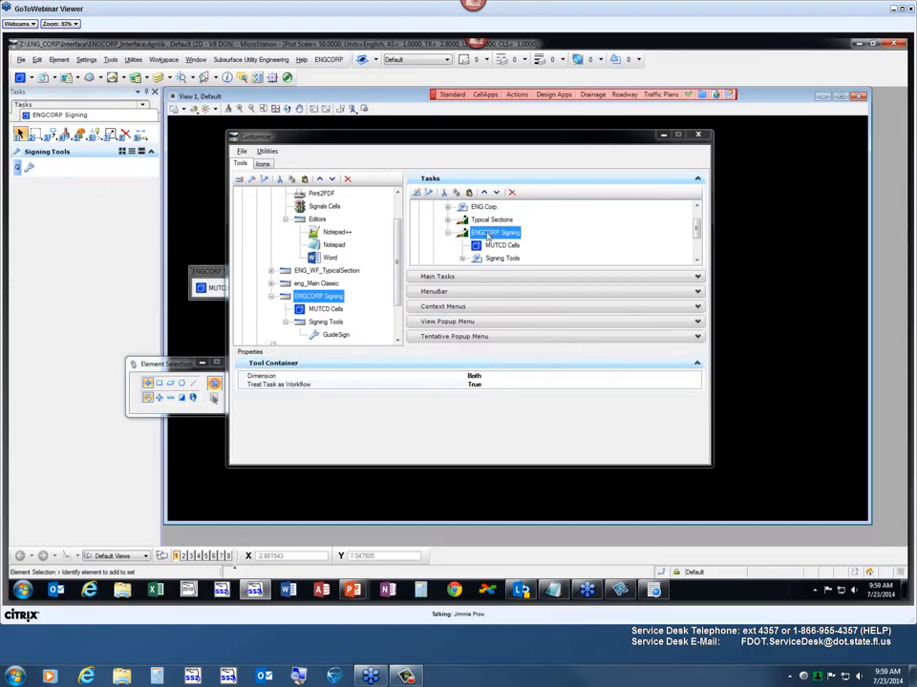
Add a Main Task property to the ENGCORP Signing workflow and examine the eng_Main Classic entries offered for its Main Task Path
right_click(429, 382)
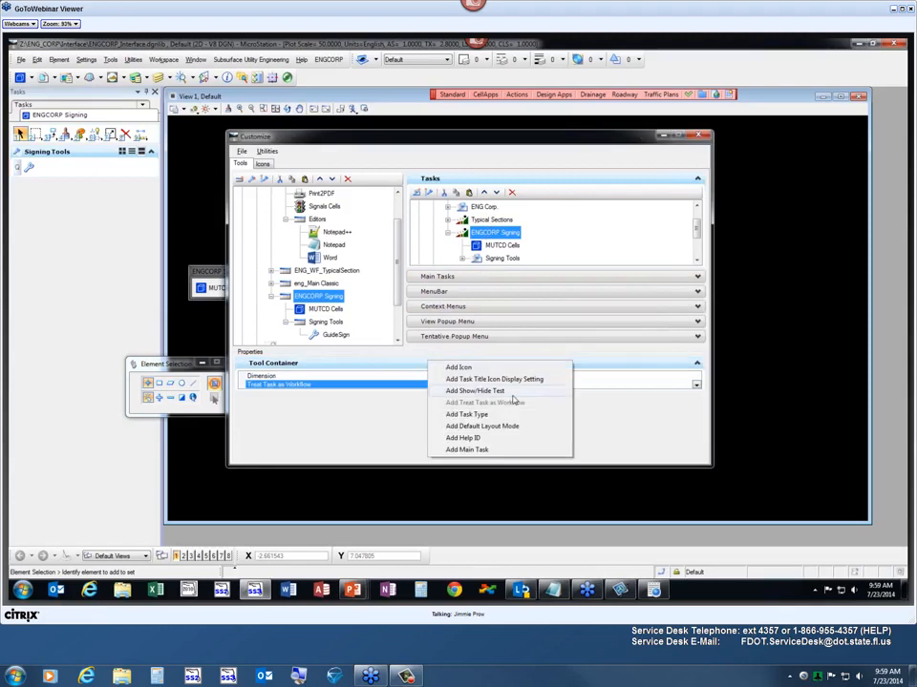
click(470, 450)
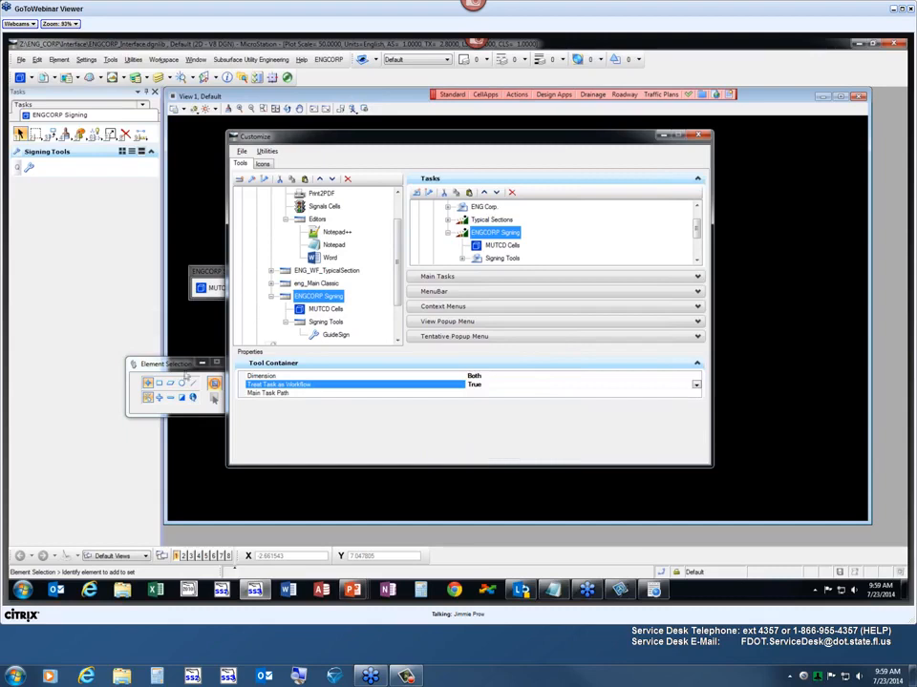
click(695, 395)
click(695, 396)
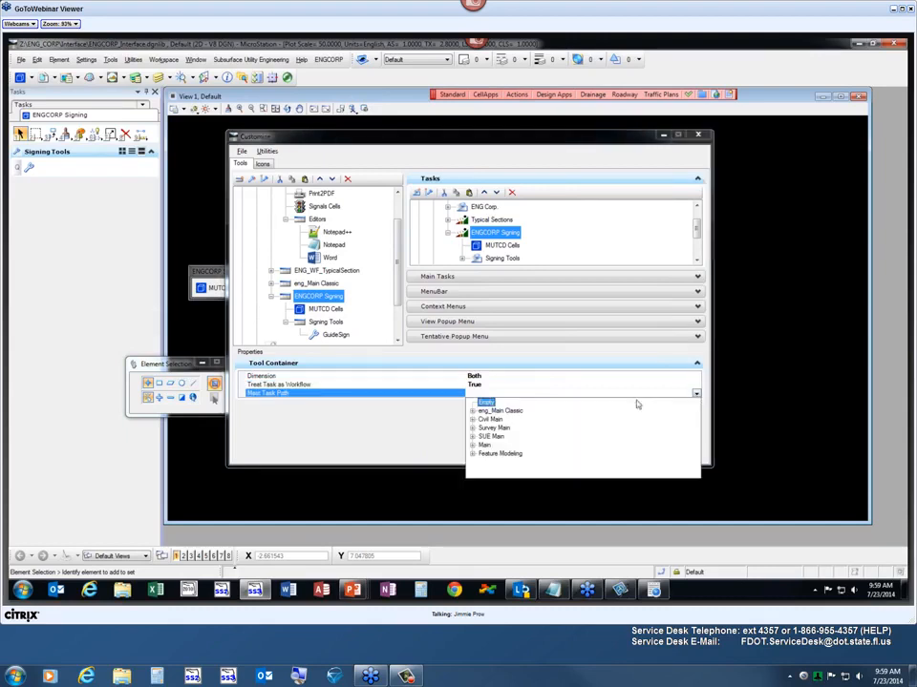
click(472, 411)
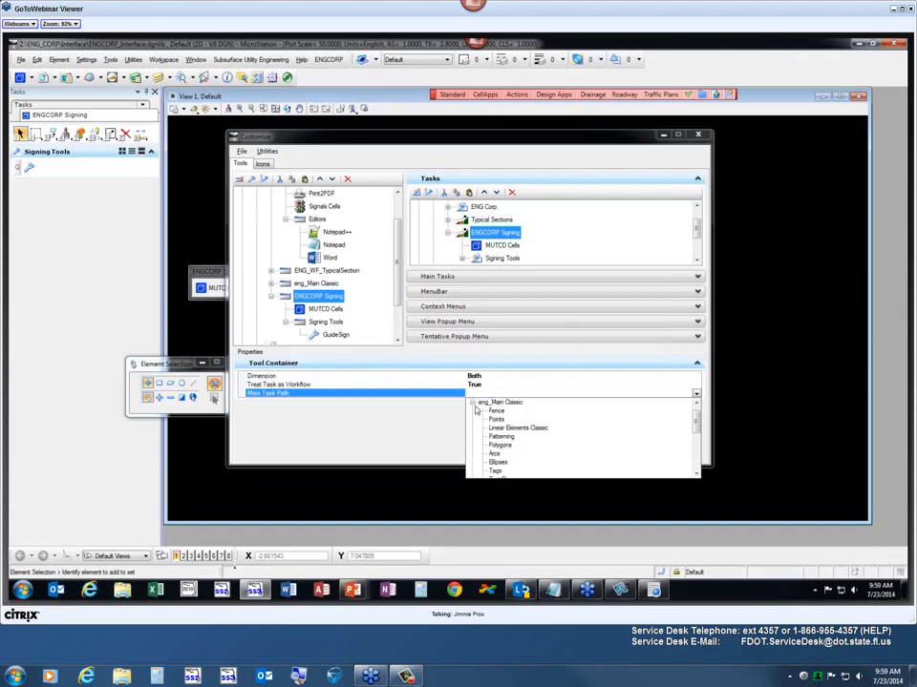
click(472, 402)
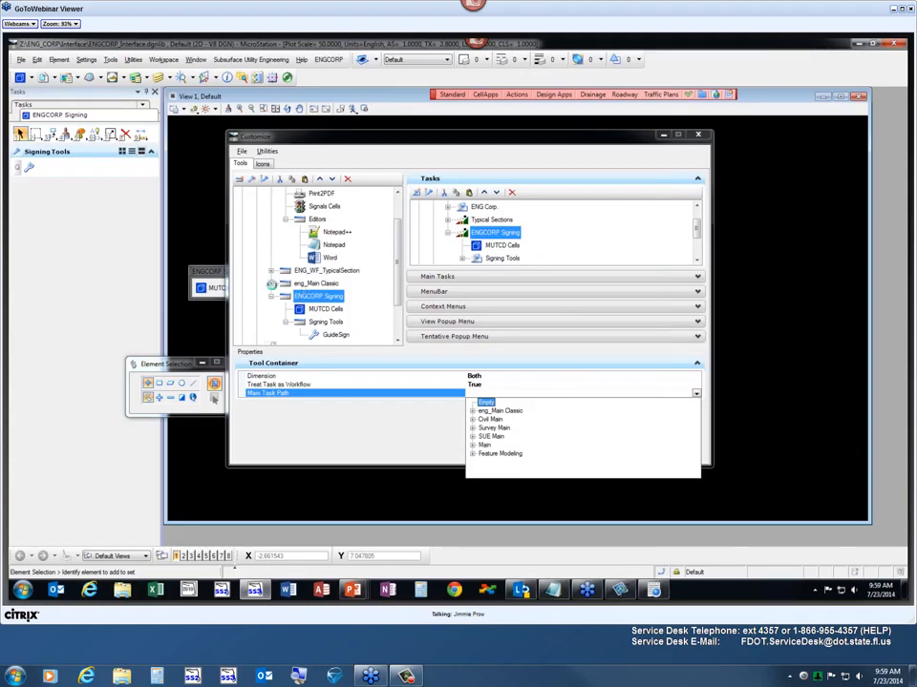
Expand the eng_Main Classic toolbox to review its tools and set the workflow's Main Task Path to eng_Main Classic
click(274, 288)
click(271, 284)
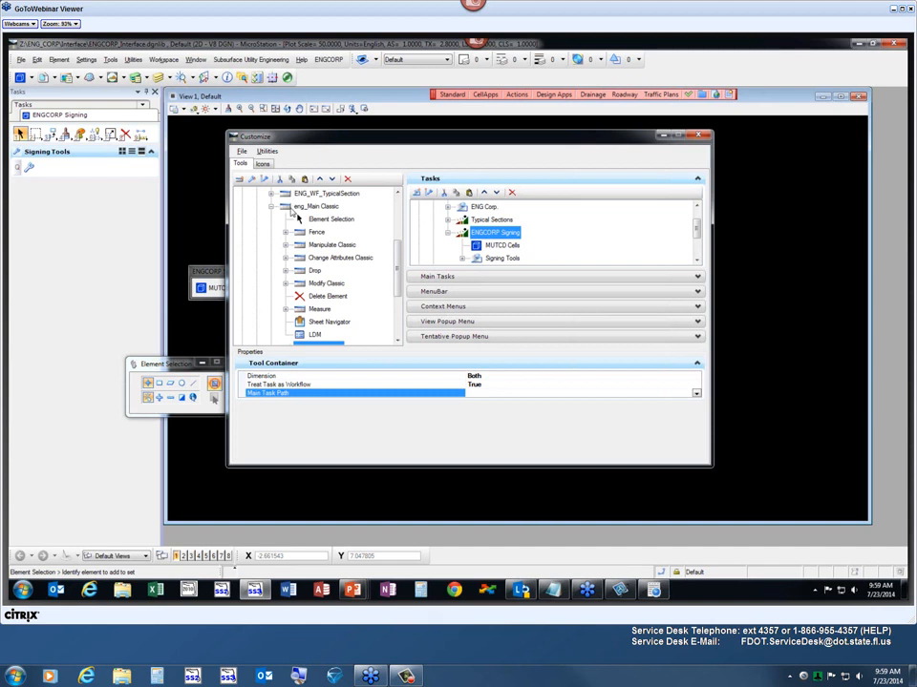
click(696, 395)
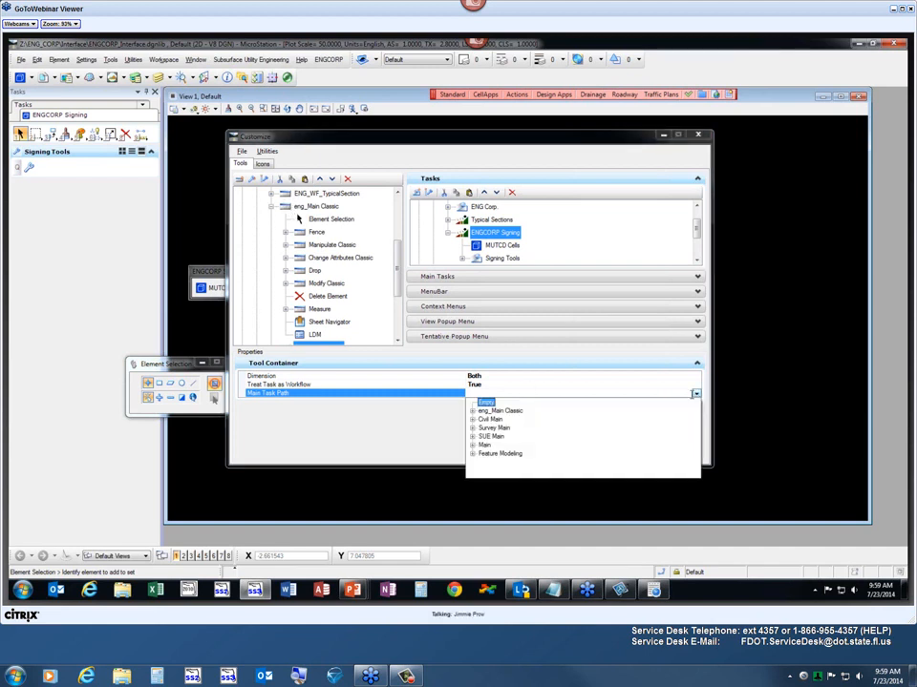
click(522, 413)
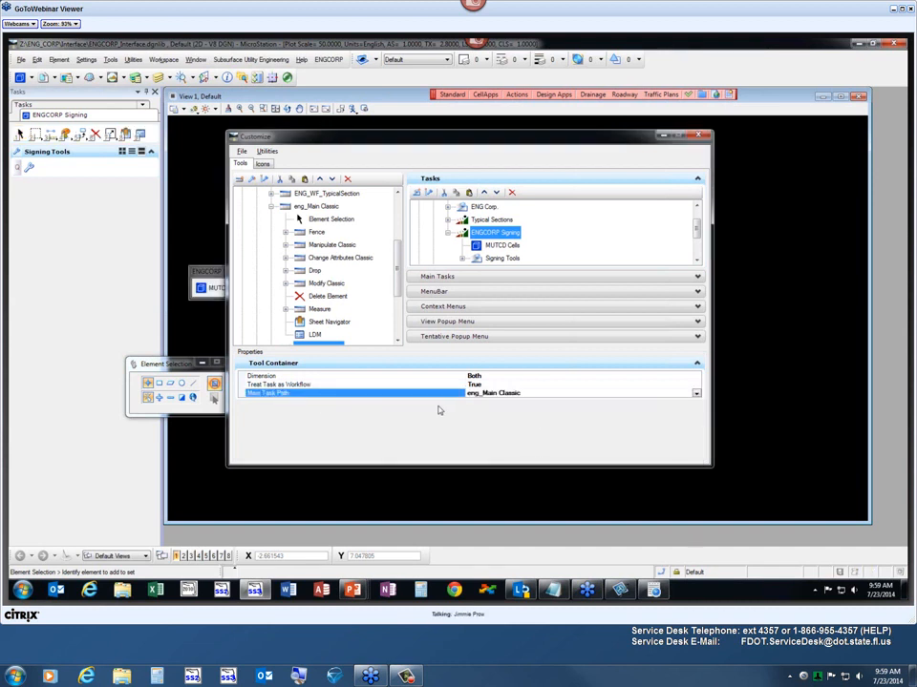
Compare the main tools of the root tasks, with Main Classic expanded, against those of the ENGCORP Signing workflow
click(66, 135)
click(47, 106)
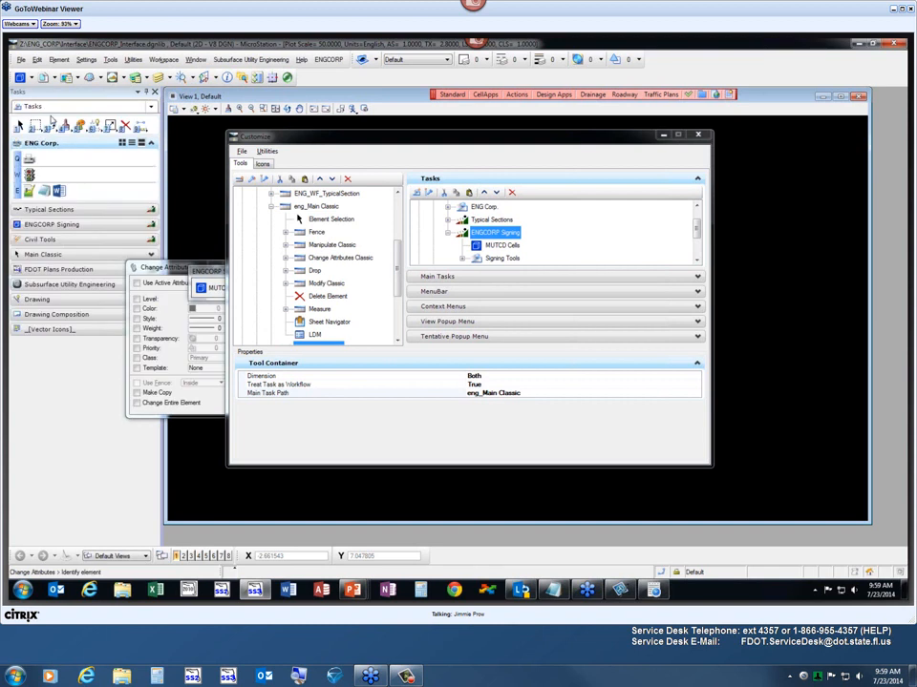
click(43, 199)
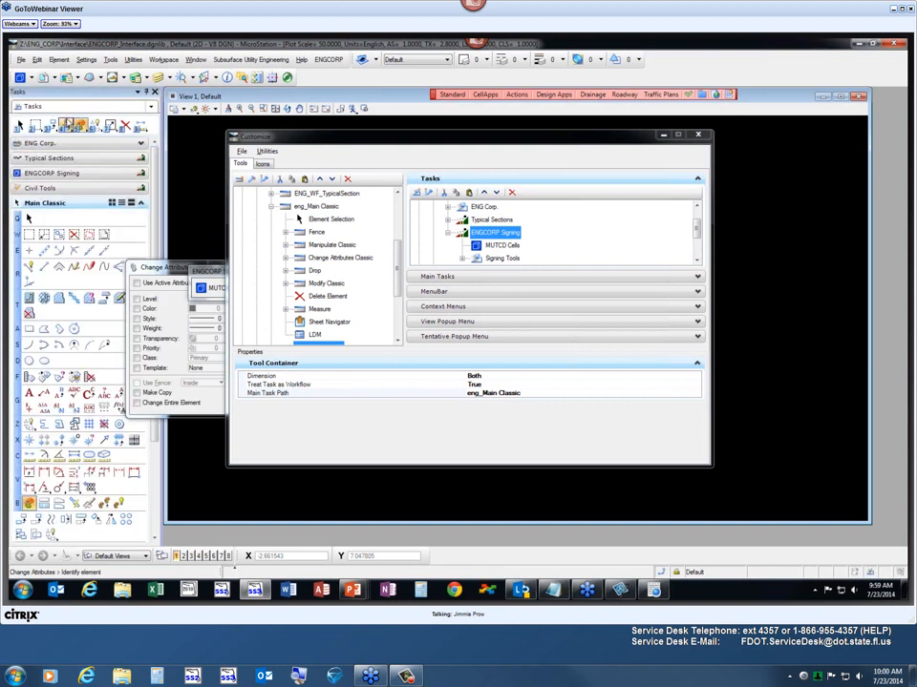
click(119, 175)
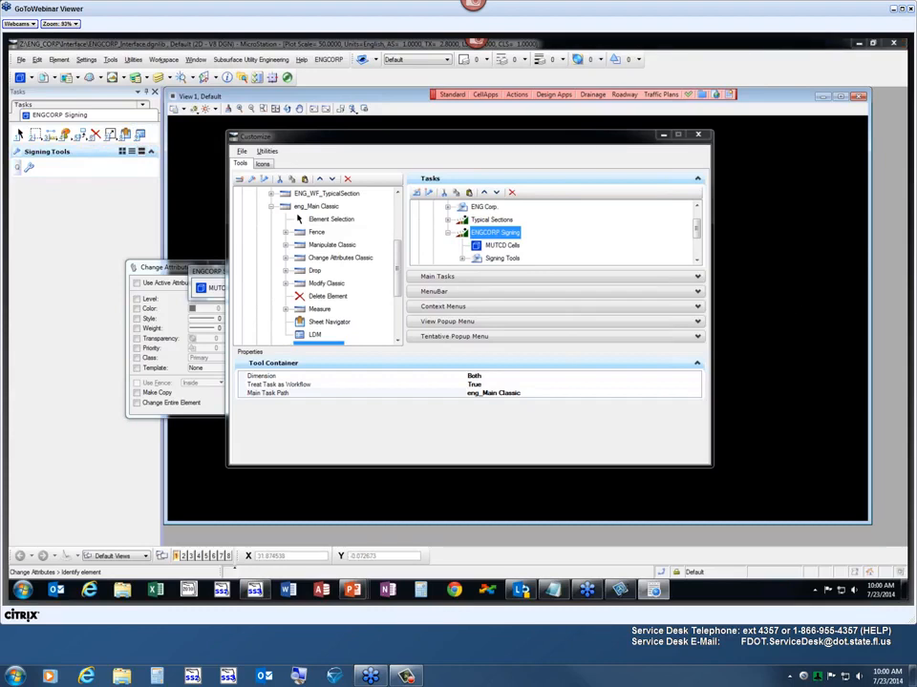
Check which further properties can be added to the ENGCORP Signing workflow without choosing one
drag(697, 233, 698, 246)
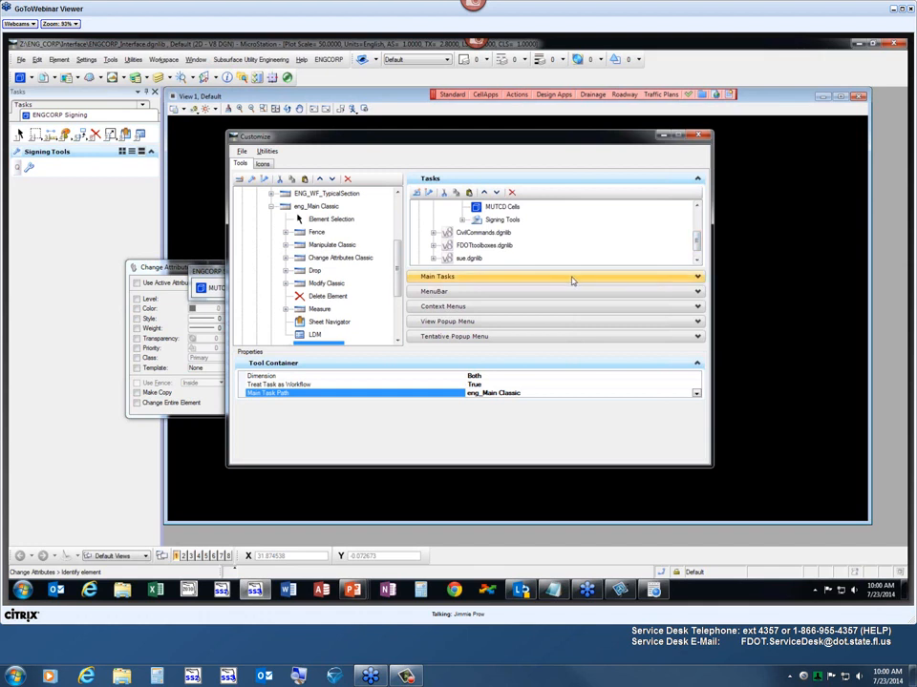
right_click(322, 400)
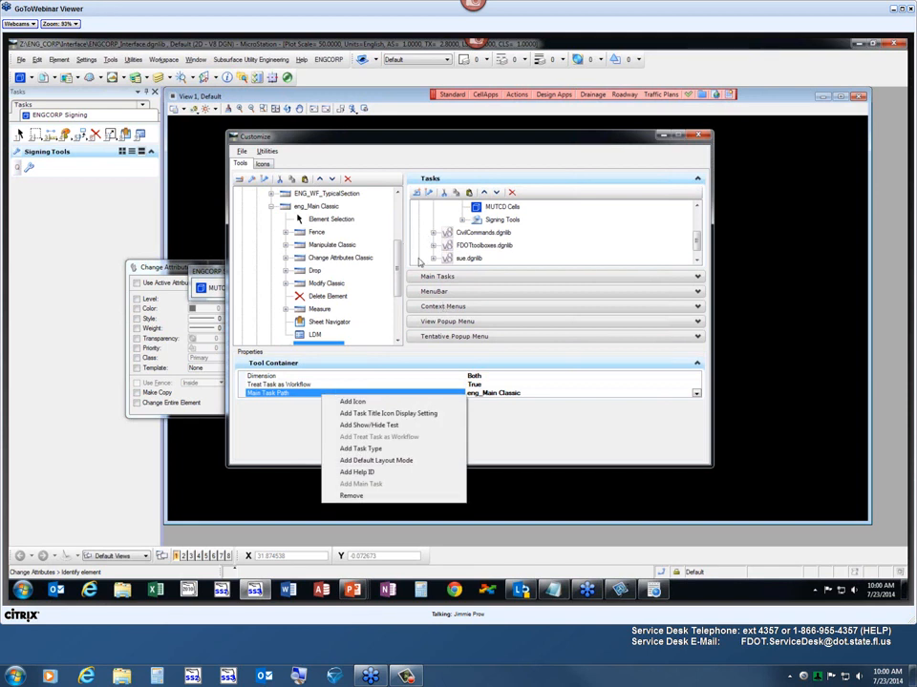
click(383, 145)
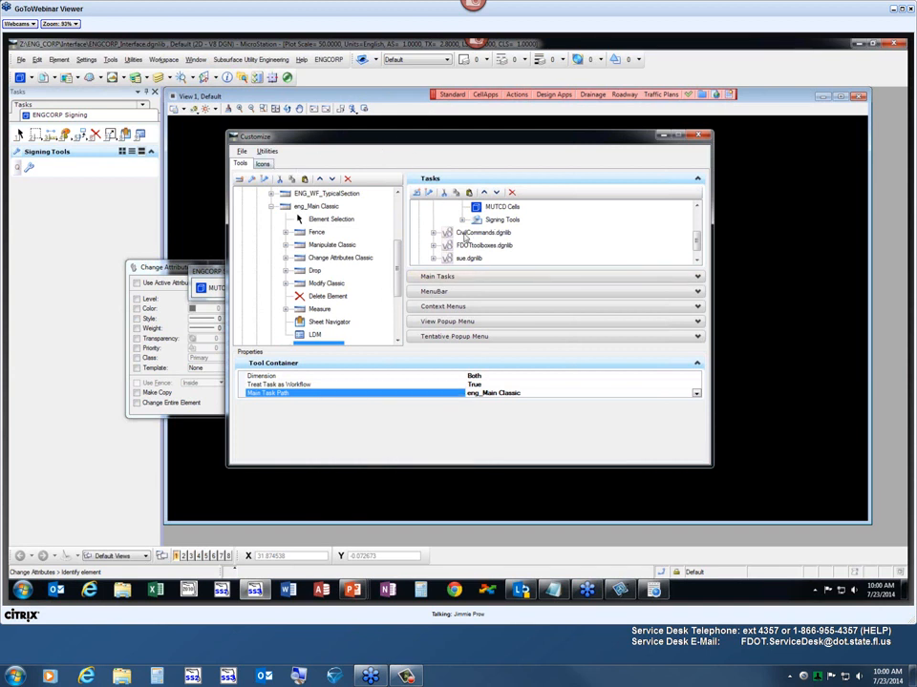
Expand Signing Tools in the ENGCORP Signing workflow and inspect the tool paths of MUTCD Cells and GuideSign
click(504, 208)
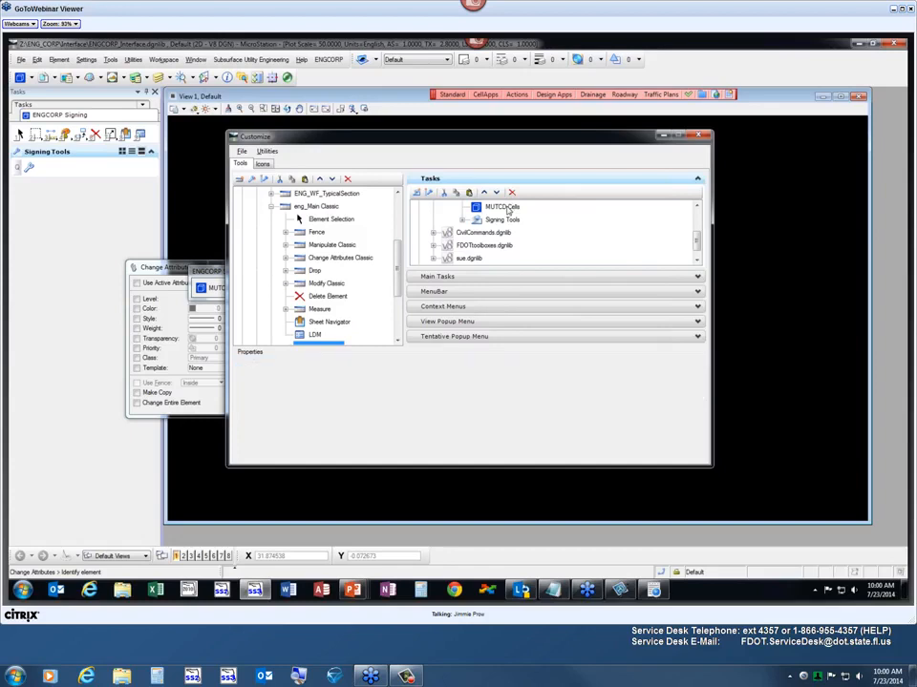
right_click(504, 209)
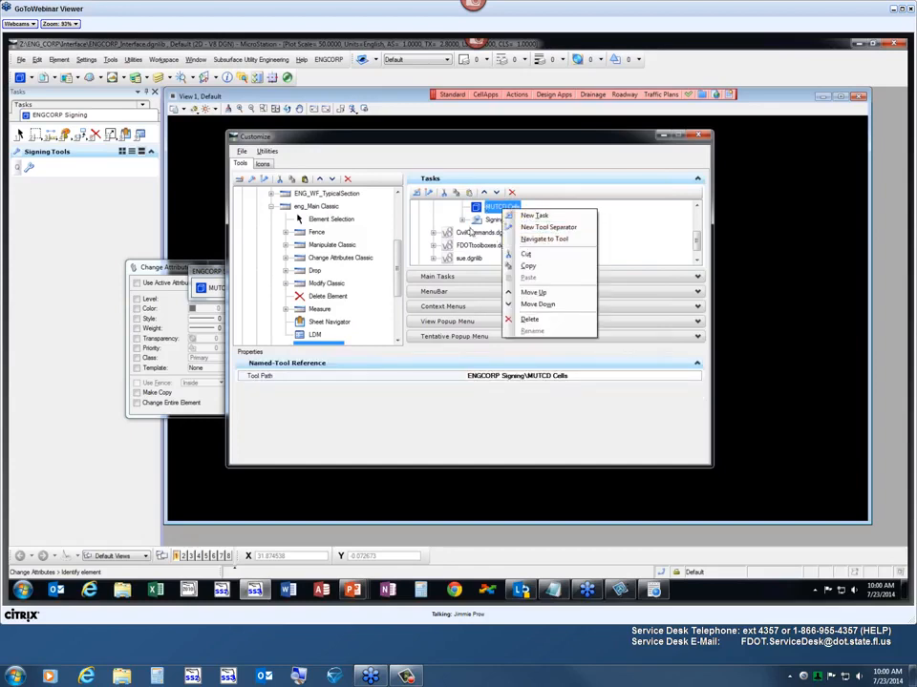
click(476, 222)
click(463, 221)
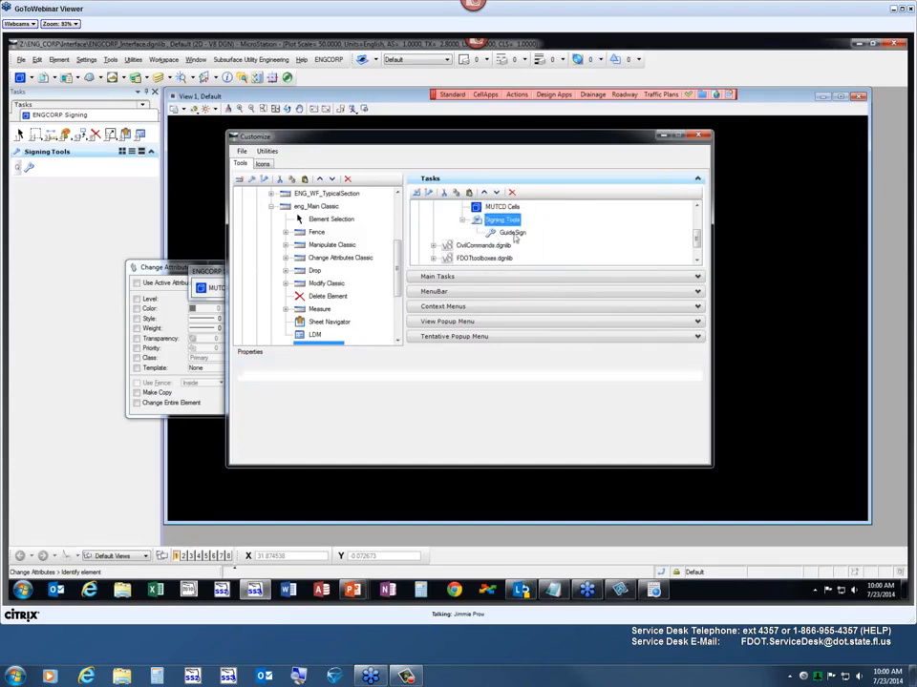
click(511, 232)
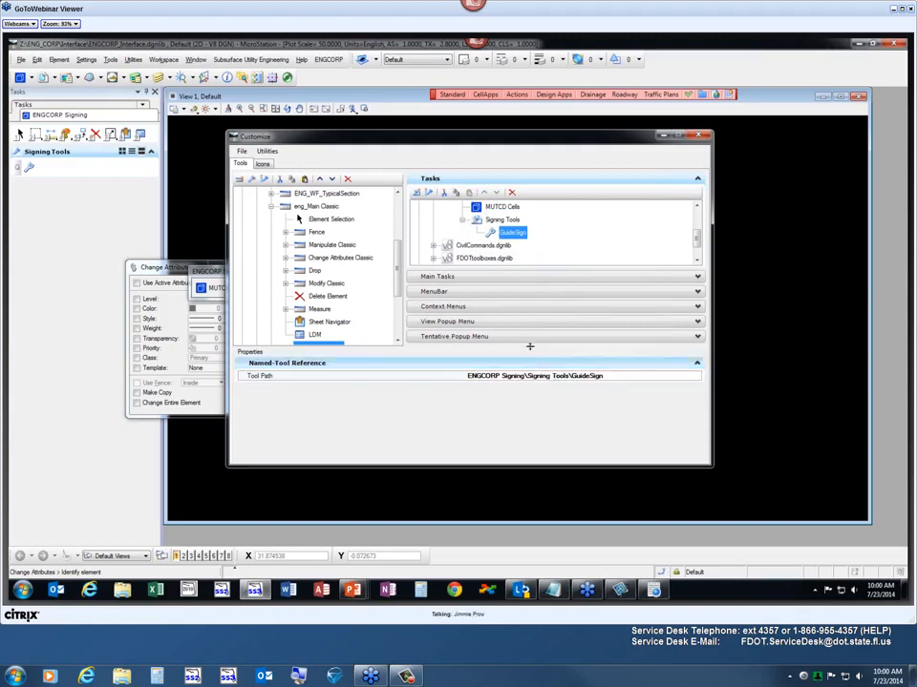
Select the source GuideSign tool in the ENGCORP Signing toolbox and view the icon libraries available for it, leaving its icon unassigned
click(271, 207)
scroll(320, 329, up, 1)
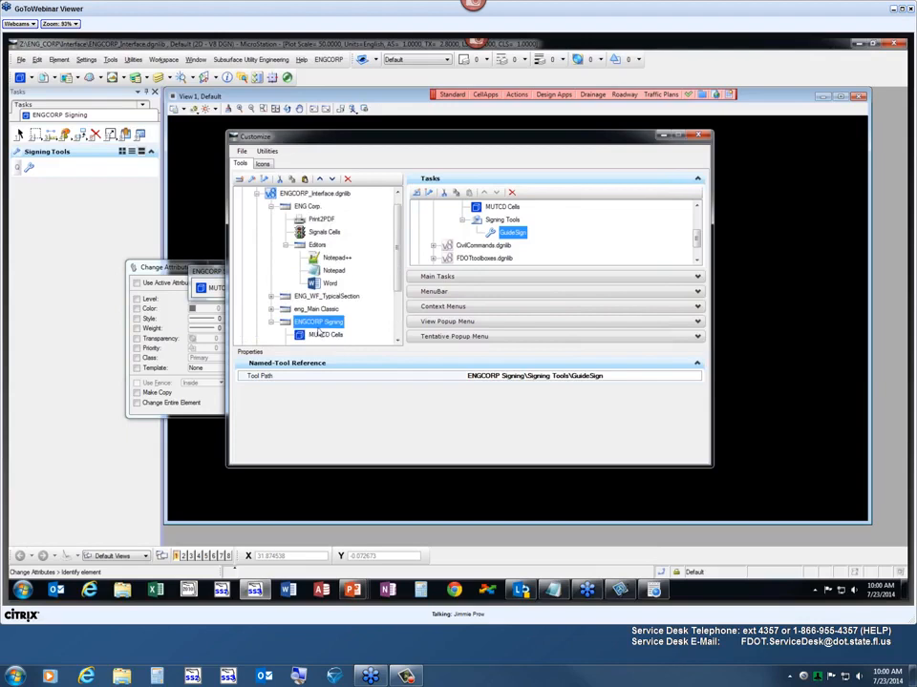
scroll(317, 330, down, 1)
click(329, 322)
click(694, 377)
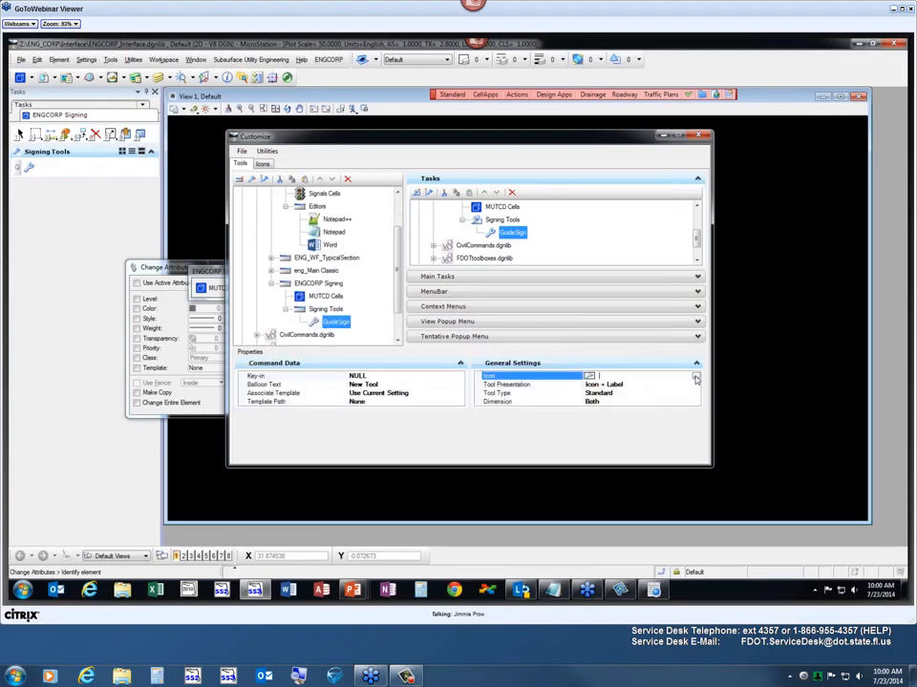
click(696, 377)
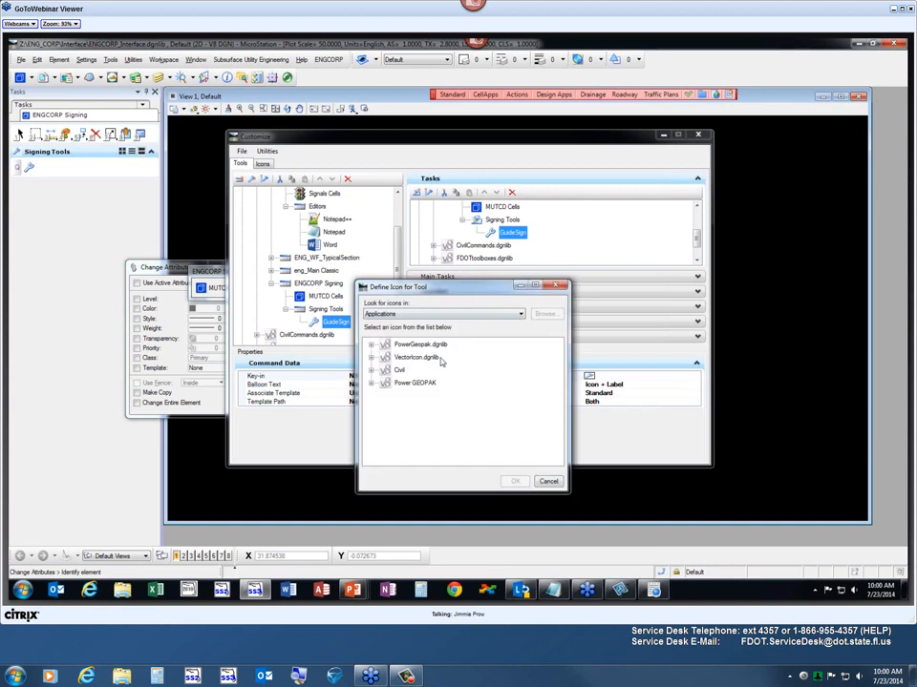
key(Escape)
Browse the current file's icons and try to import an icon from notepad++.exe with the Ico Files import option
click(263, 165)
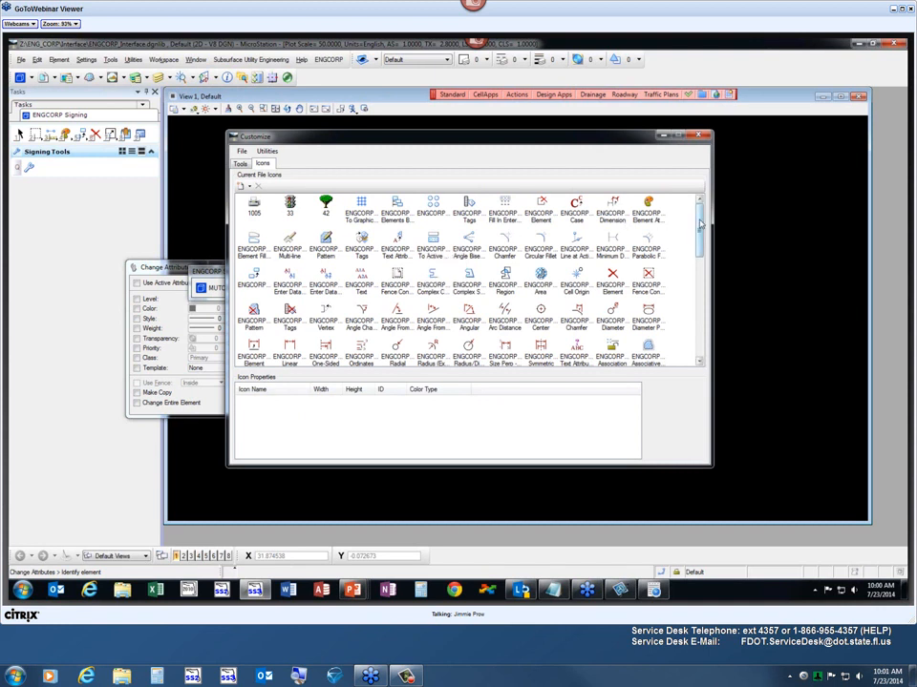
scroll(702, 227, down, 5)
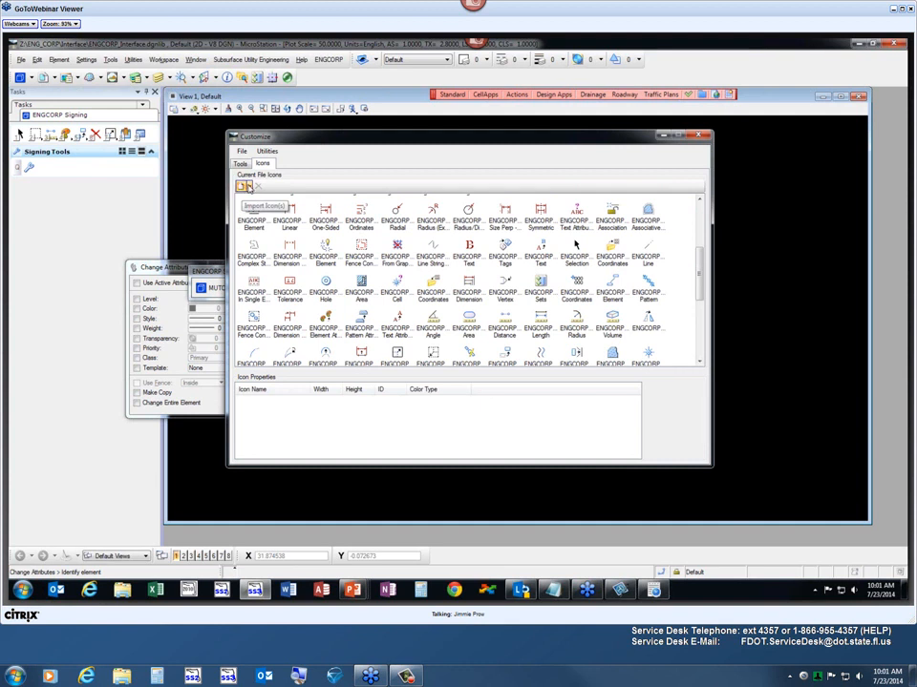
click(246, 186)
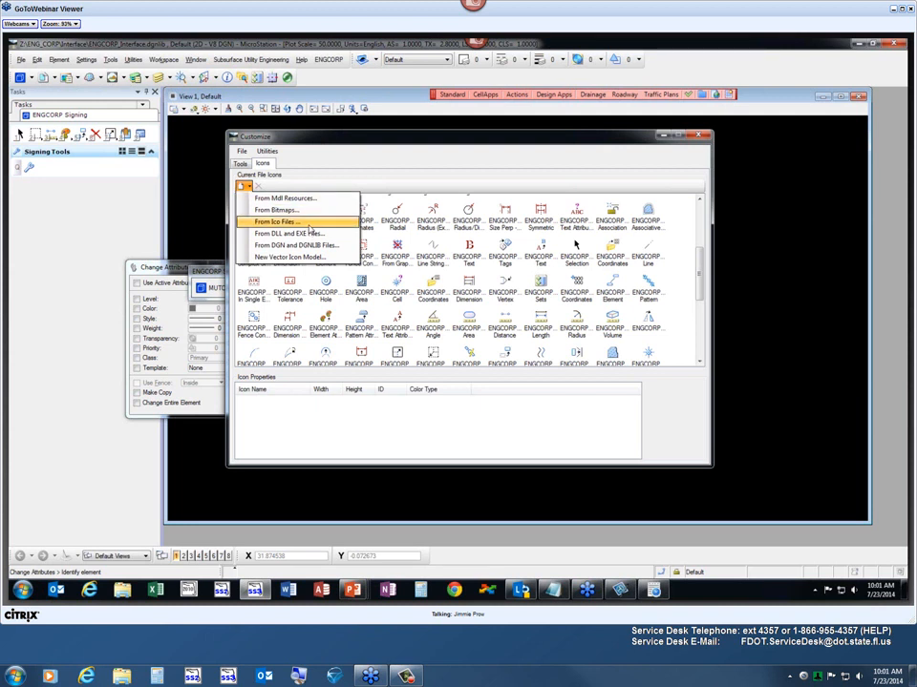
click(309, 226)
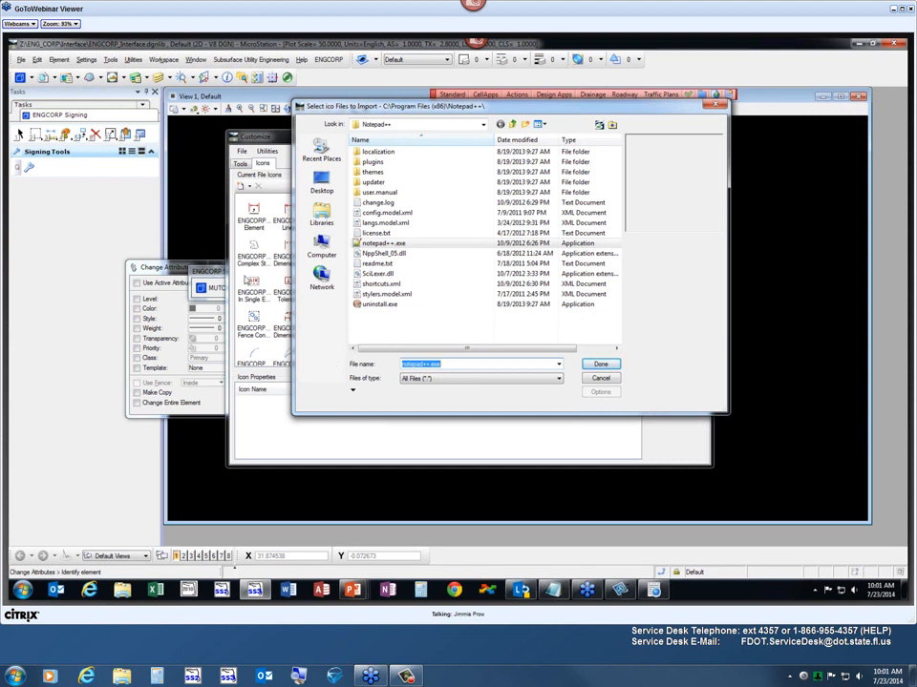
click(366, 246)
double_click(366, 248)
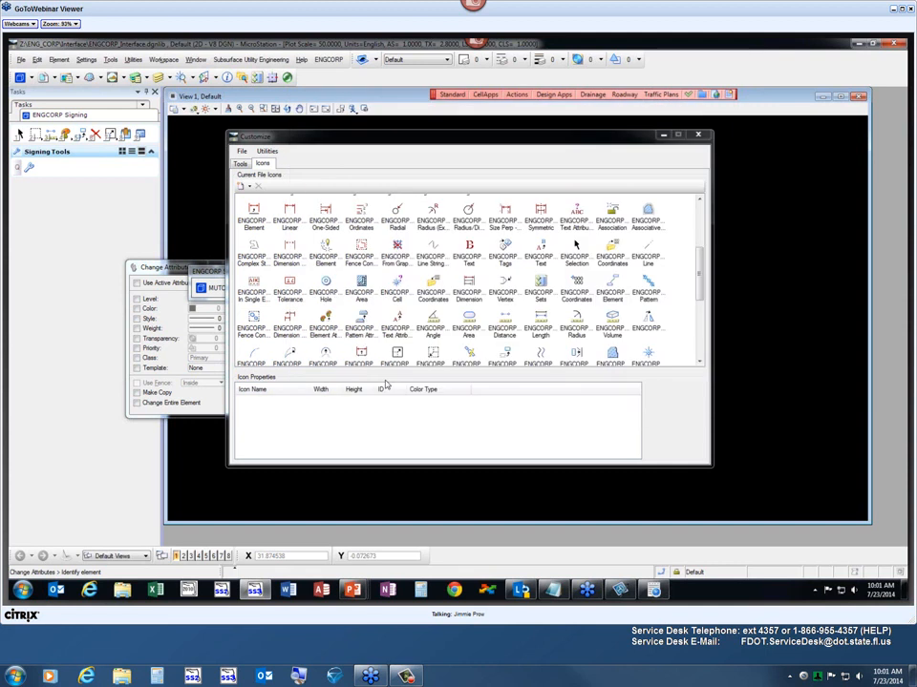
Check which file types the Ico Files icon import accepts, leaving the dialog without importing anything
click(249, 187)
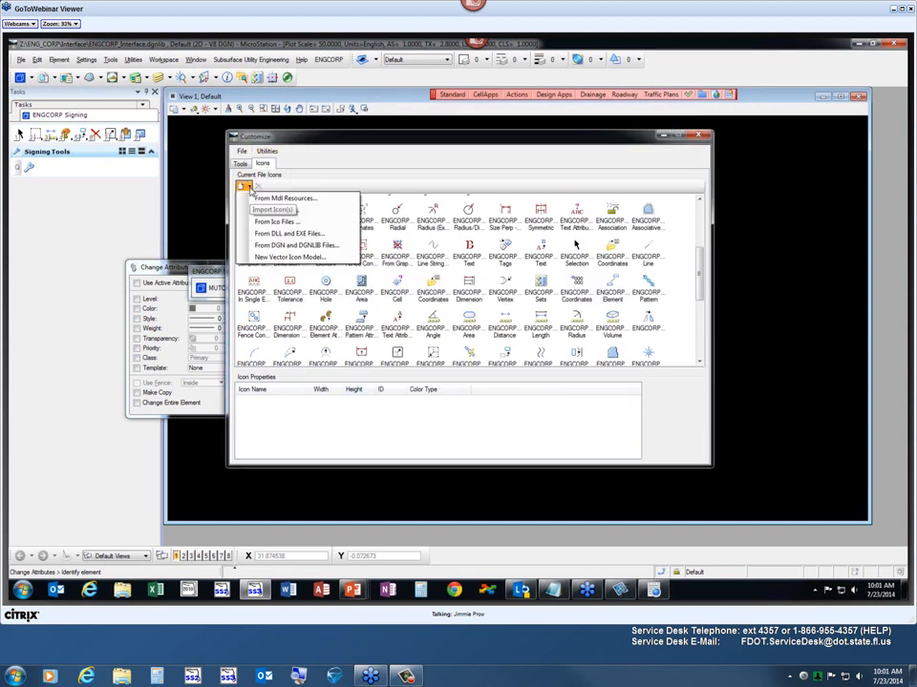
click(283, 220)
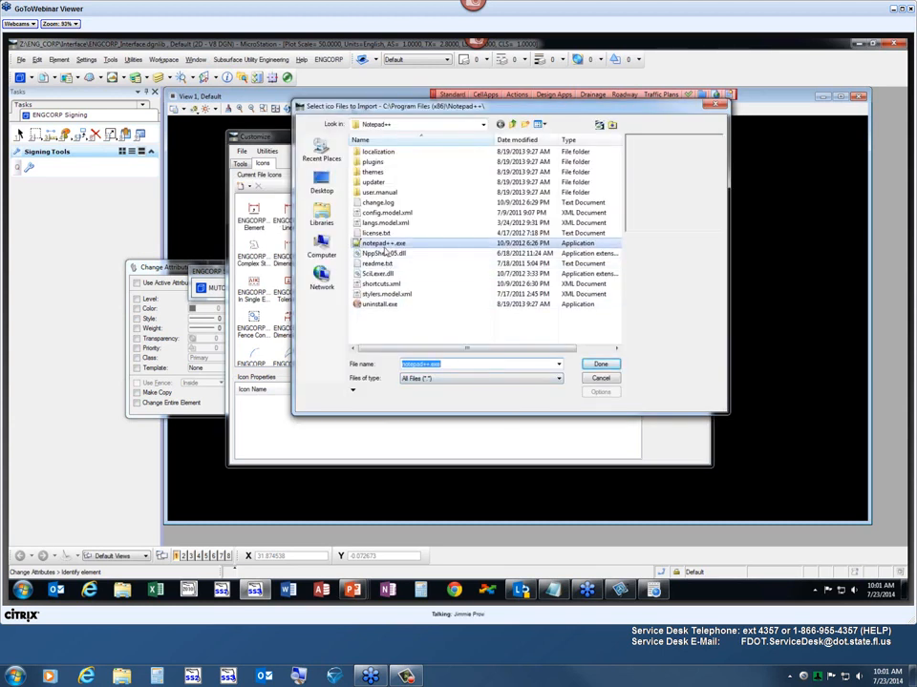
click(547, 380)
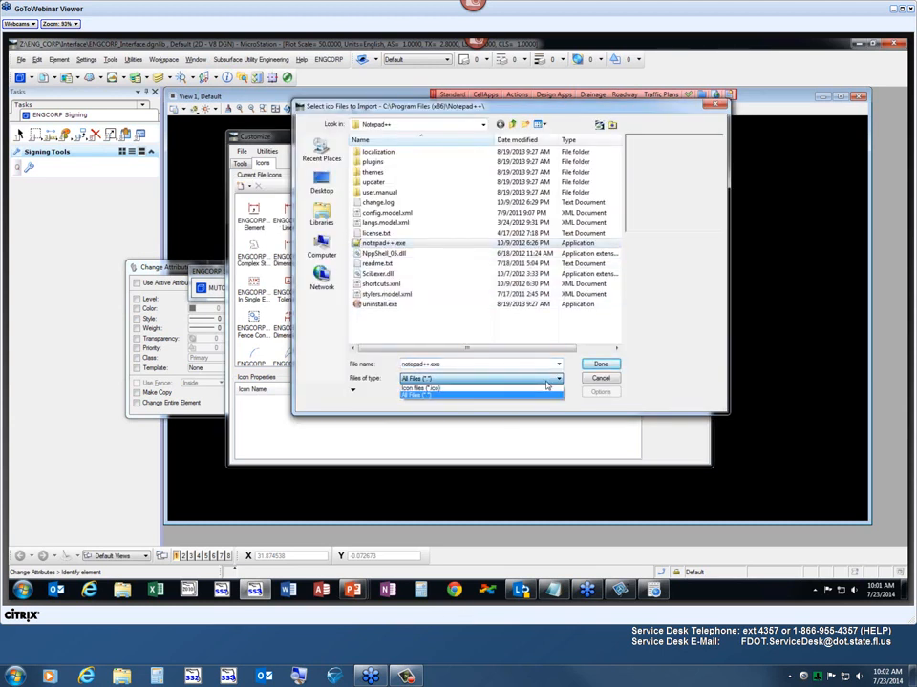
click(610, 382)
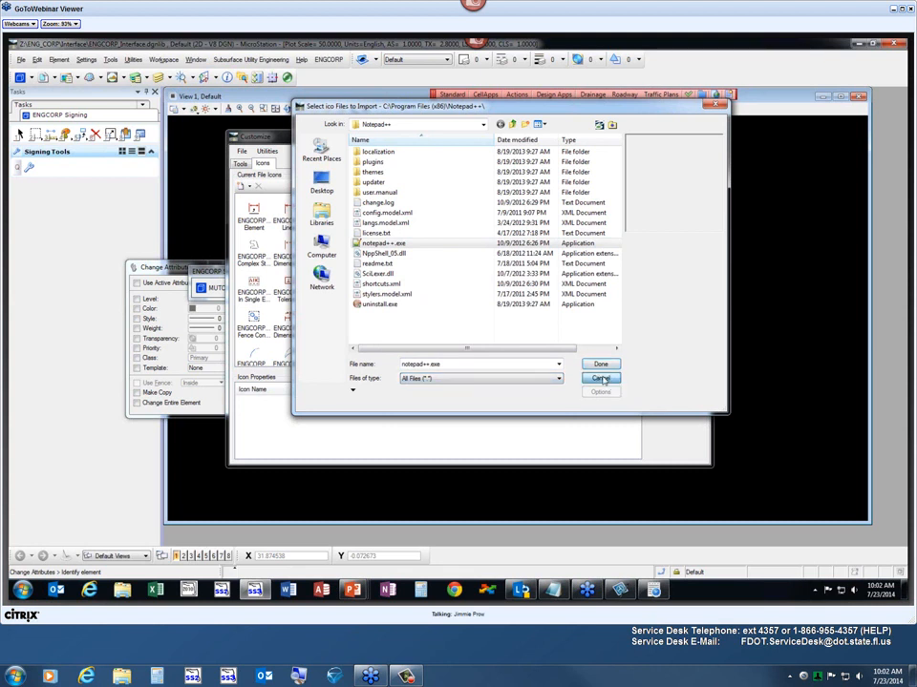
click(602, 379)
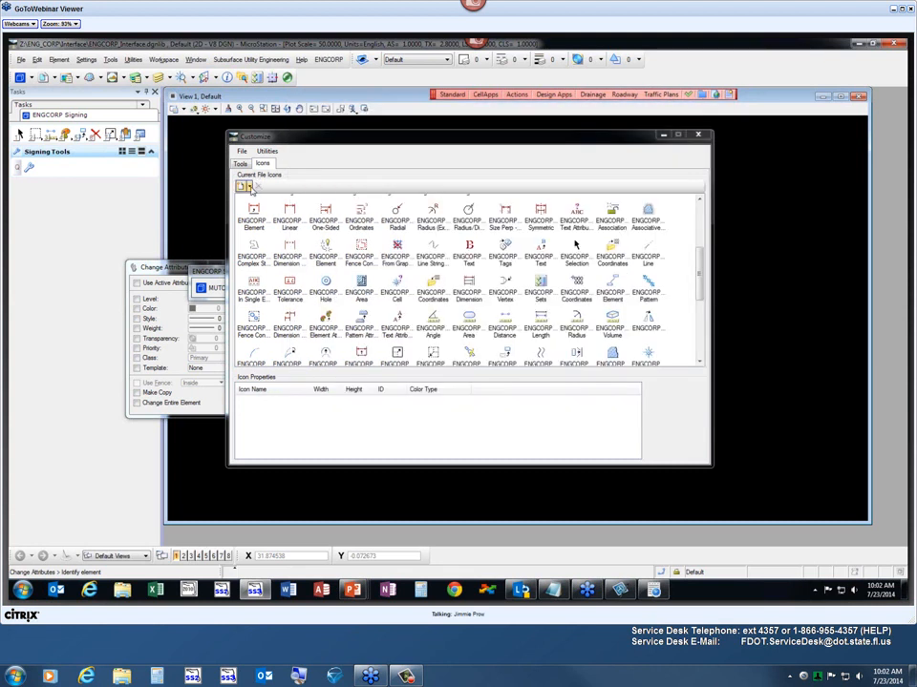
Browse the icons inside notepad++.exe using the DLL and EXE Files import option, without importing any
click(242, 186)
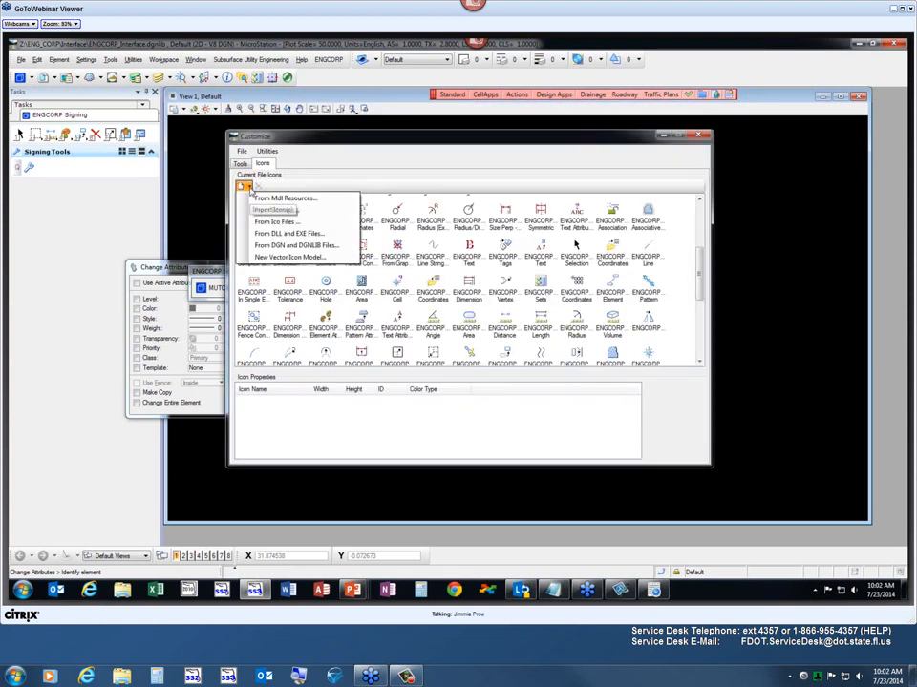
click(346, 235)
click(383, 203)
double_click(388, 209)
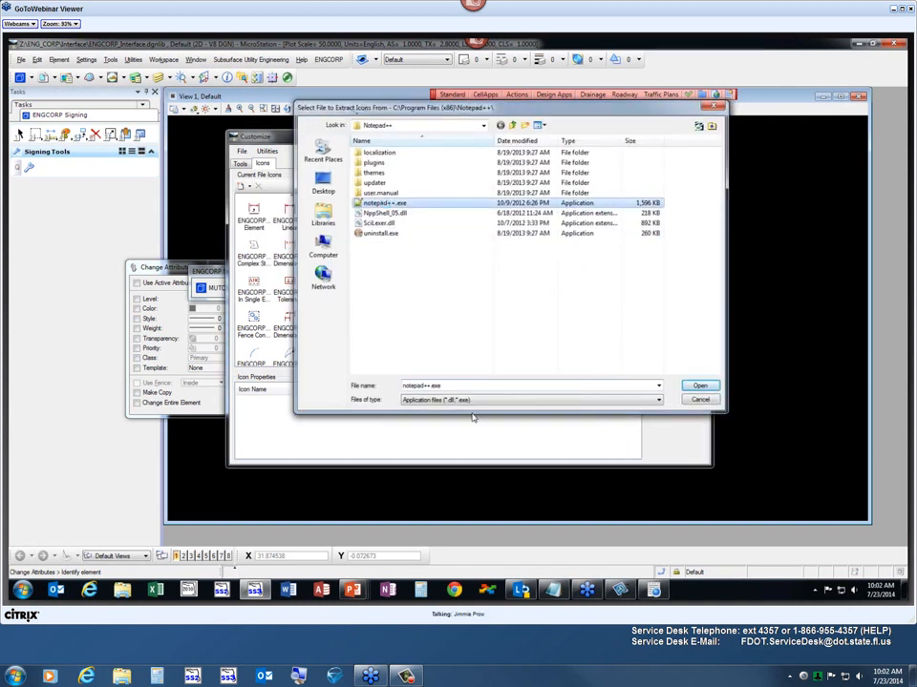
drag(432, 311, 322, 178)
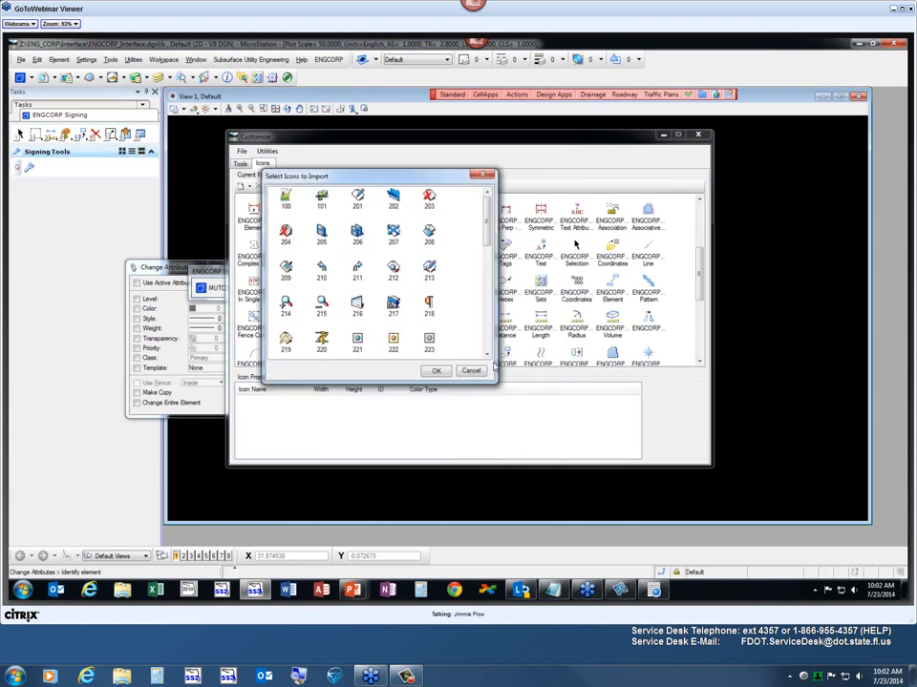
drag(486, 228, 489, 258)
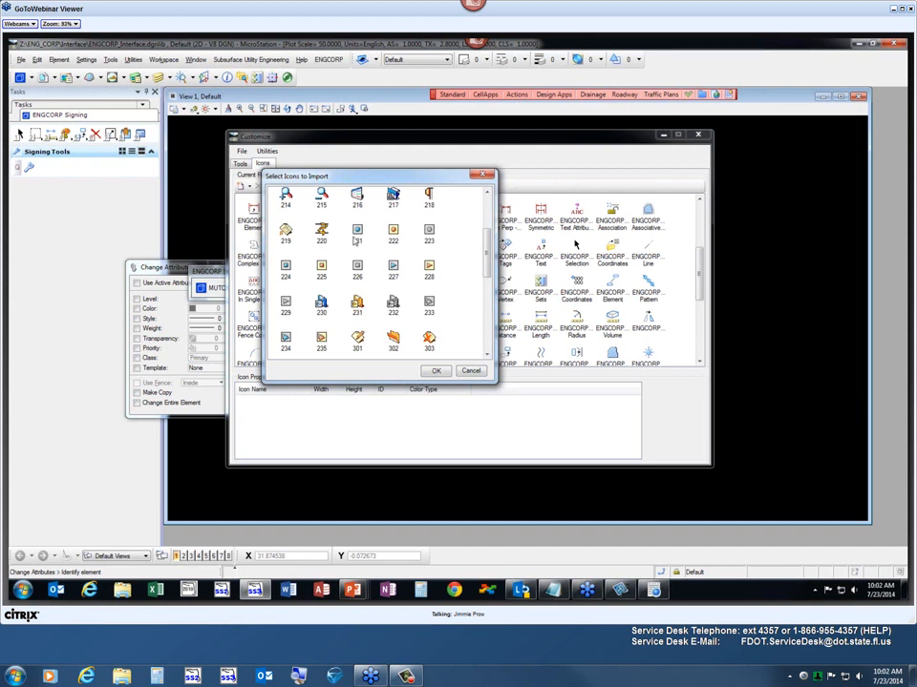
drag(404, 180, 449, 260)
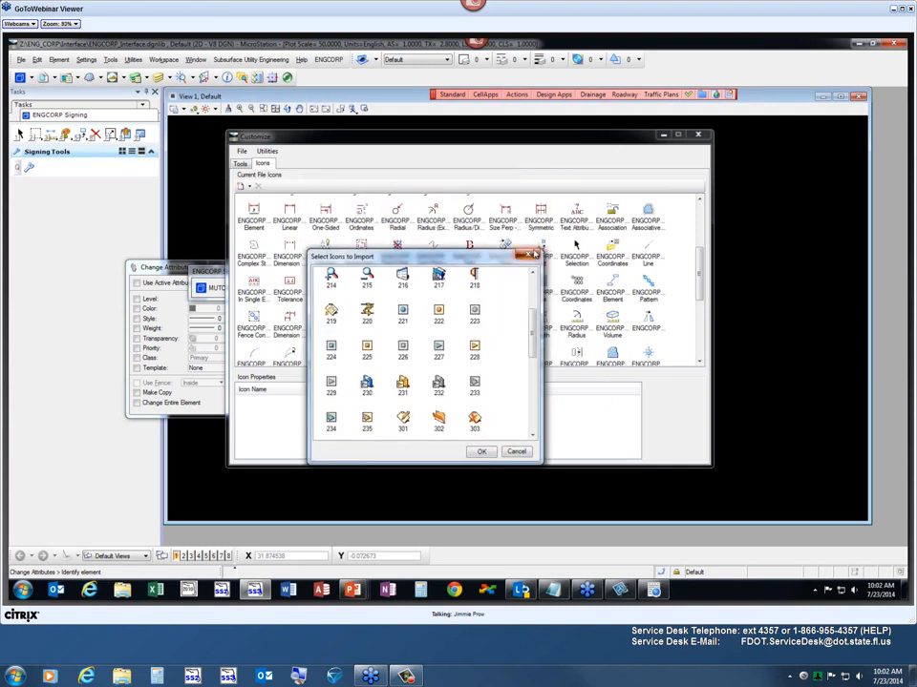
click(530, 256)
Assign the green tree icon from the current design file to the source GuideSign tool in Signing Tools
click(241, 164)
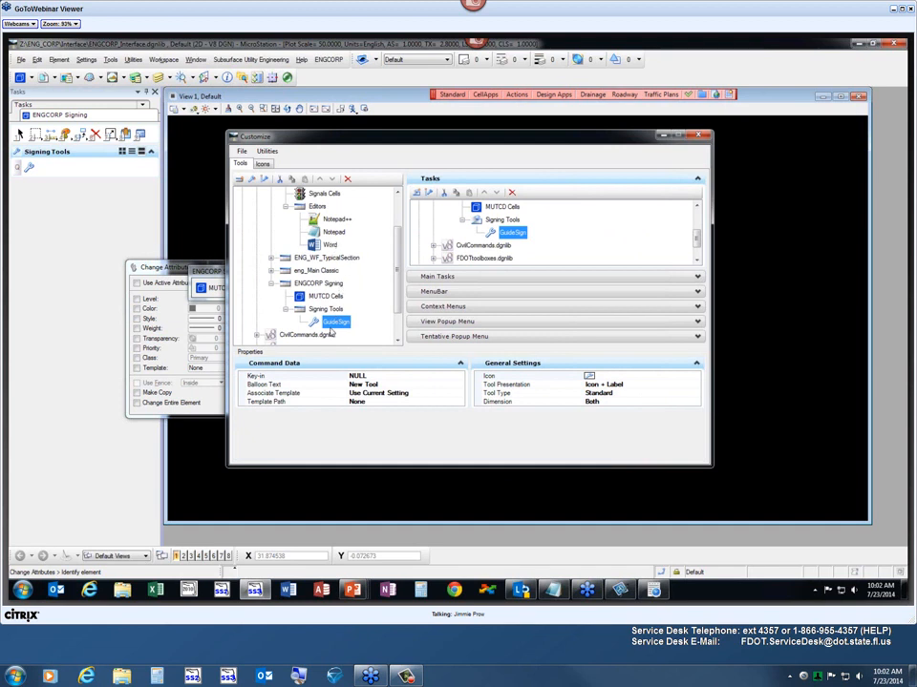
right_click(332, 325)
mouse_move(372, 330)
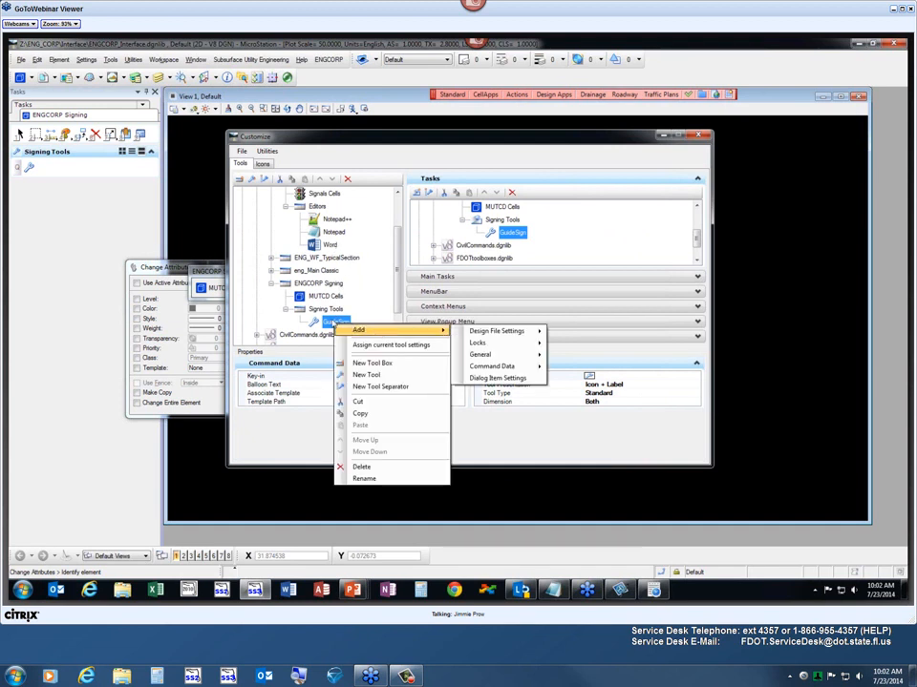
click(339, 323)
click(654, 384)
click(695, 377)
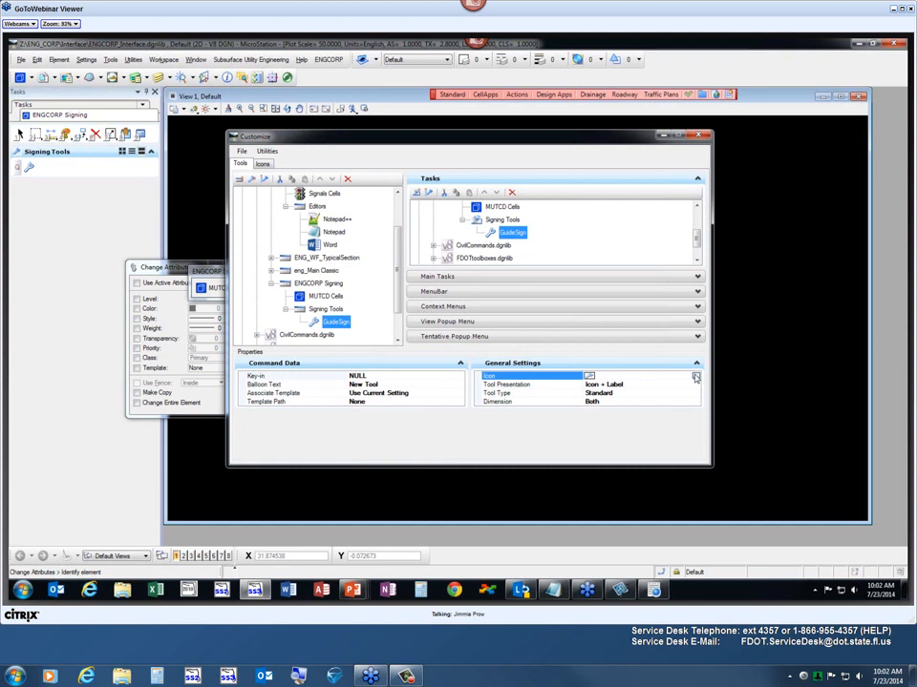
click(449, 315)
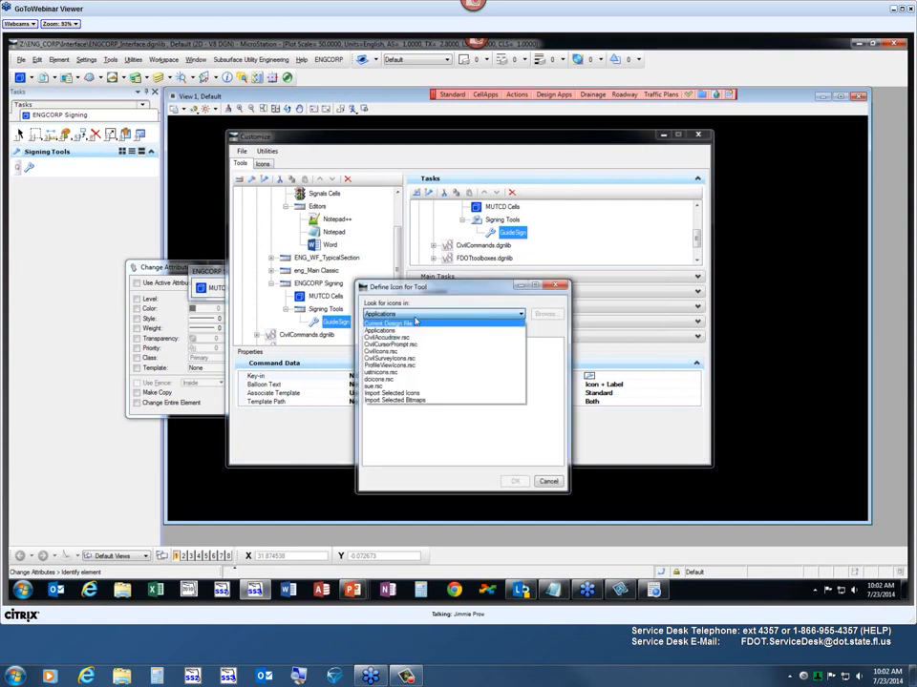
click(415, 323)
click(454, 349)
click(515, 482)
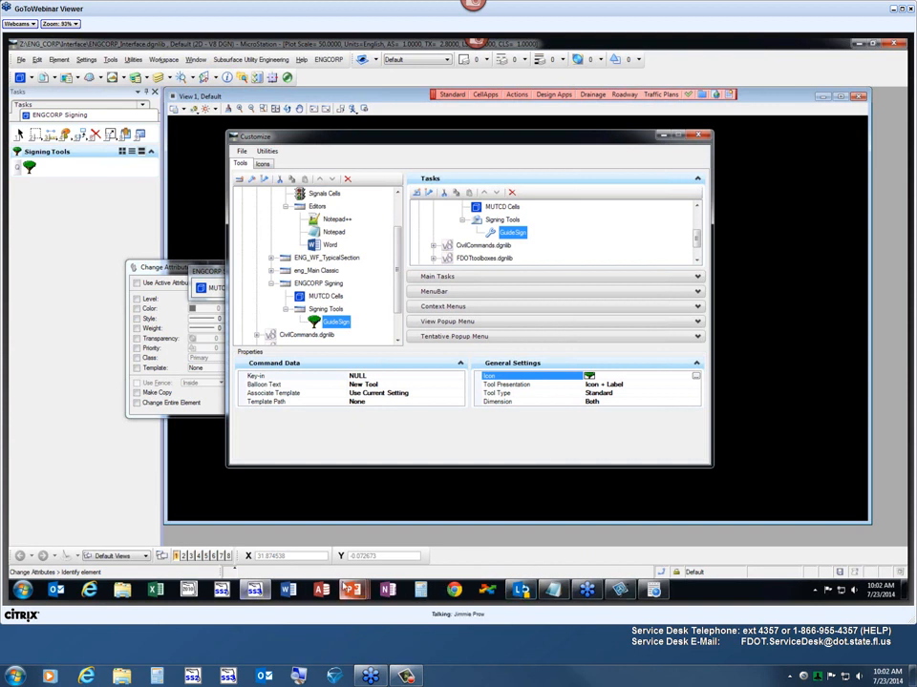
Switch to the PowerPoint slide show and advance from Main Tasks to the Adding Main Task slide
mouse_move(351, 591)
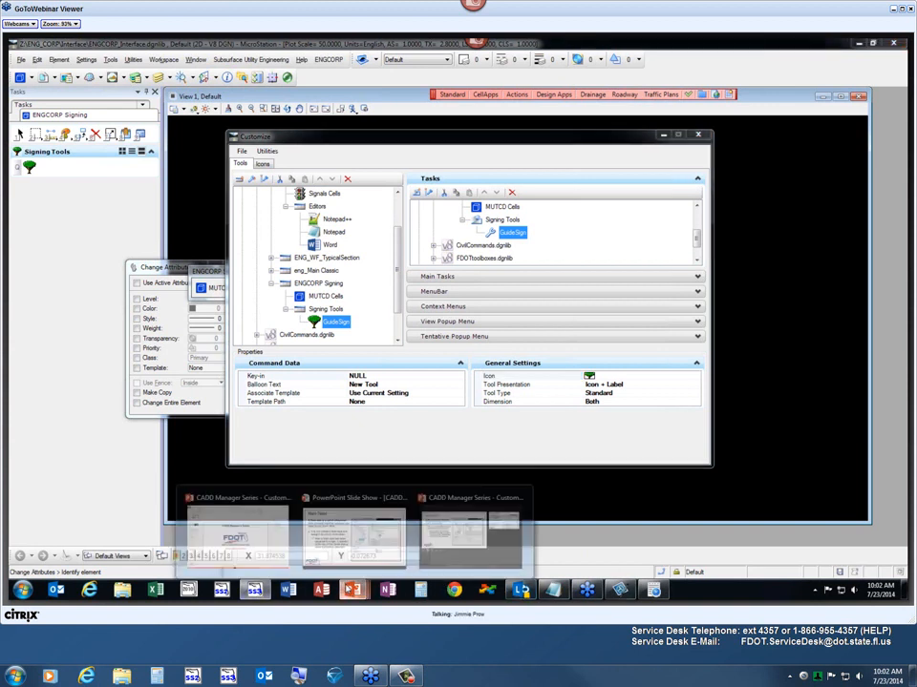
click(336, 525)
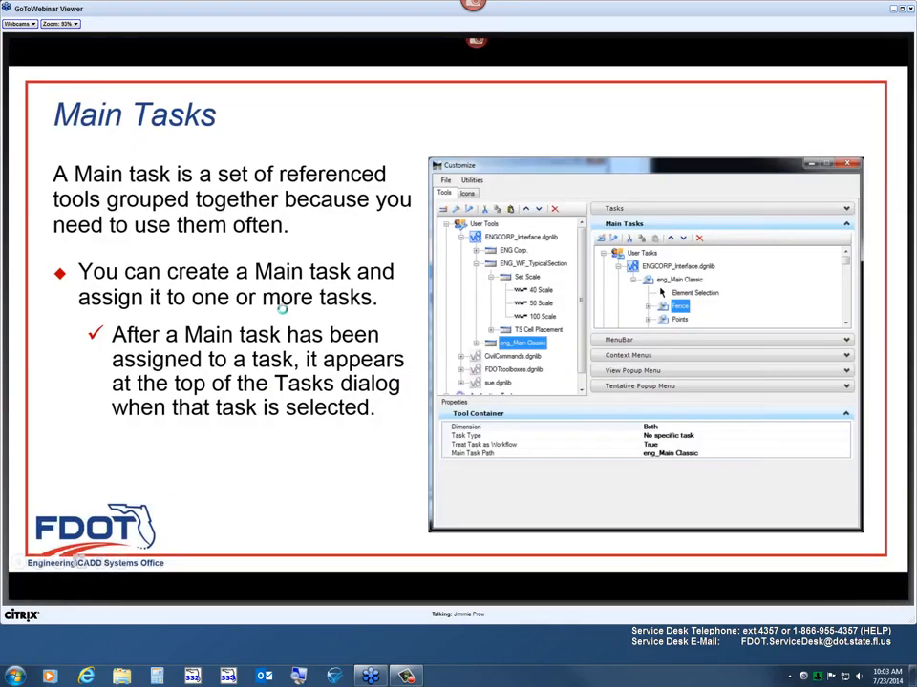
click(283, 309)
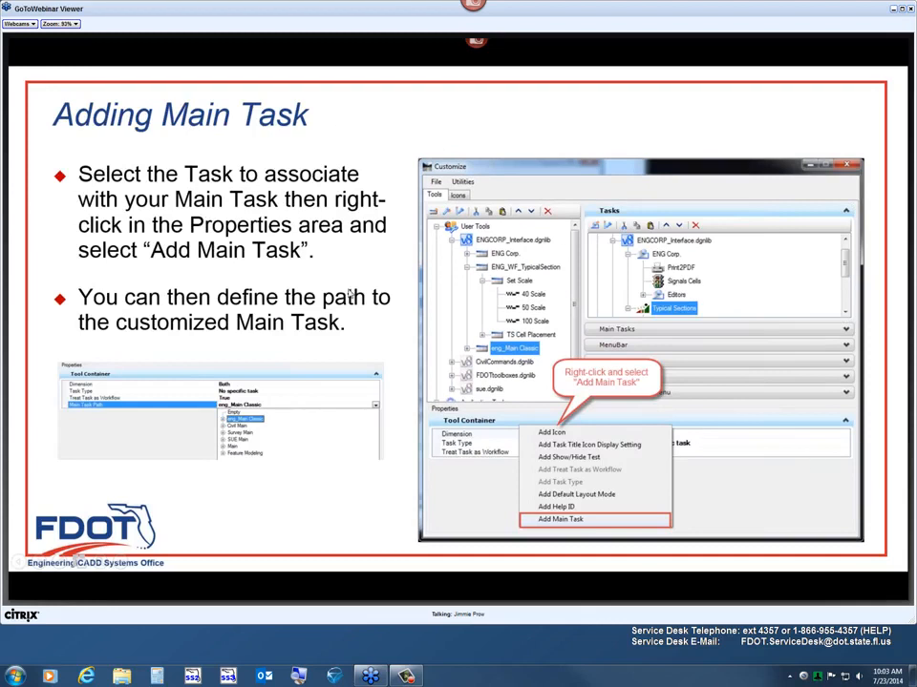